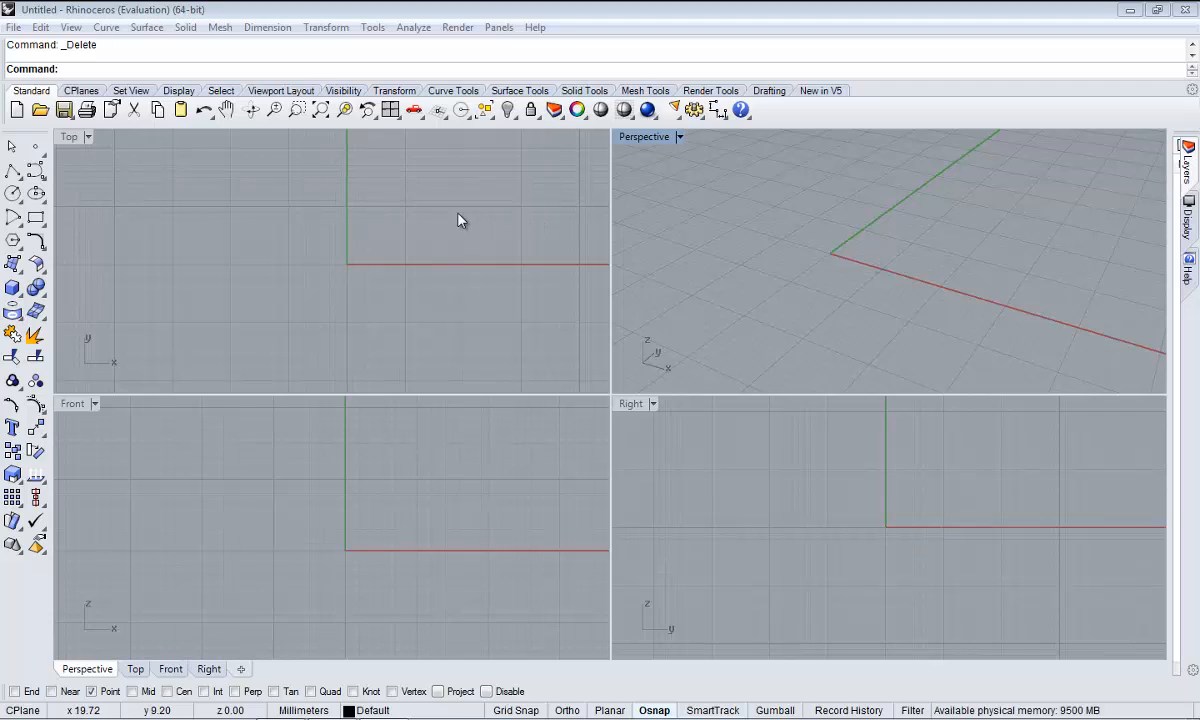
# - Draw an 18 mm diameter circle centred on the origin in the Front viewport
pyautogui.click(14, 193)
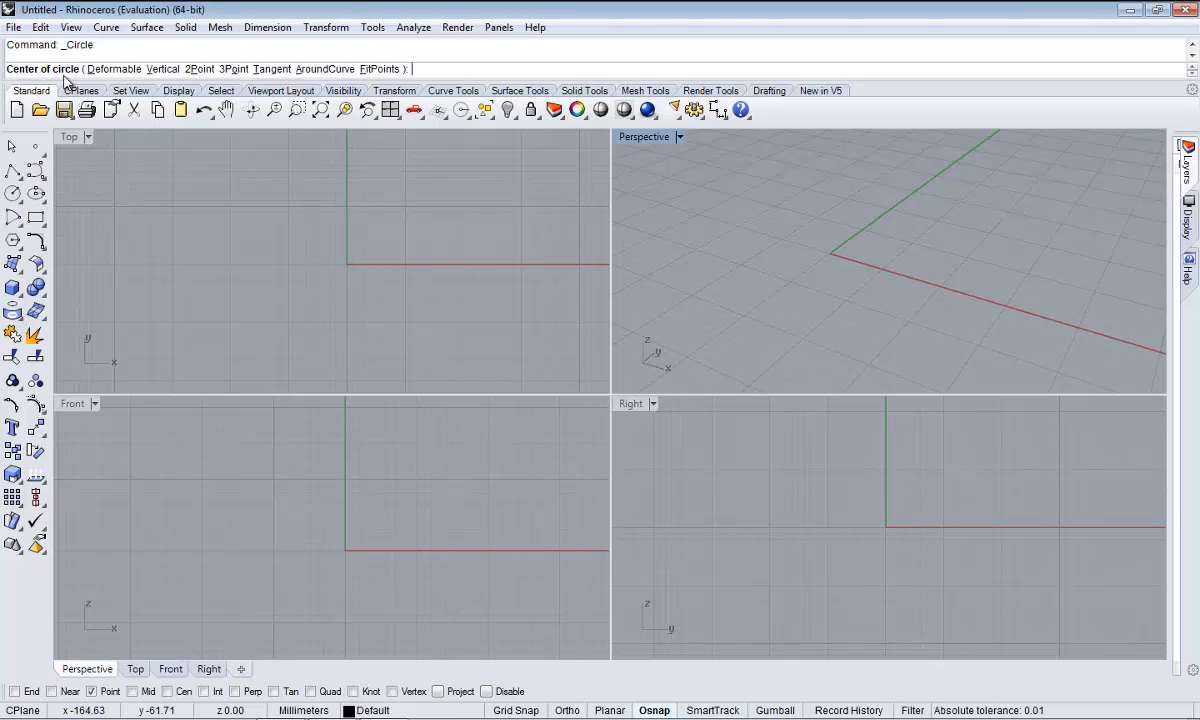
pyautogui.write('0')
pyautogui.press('Return')
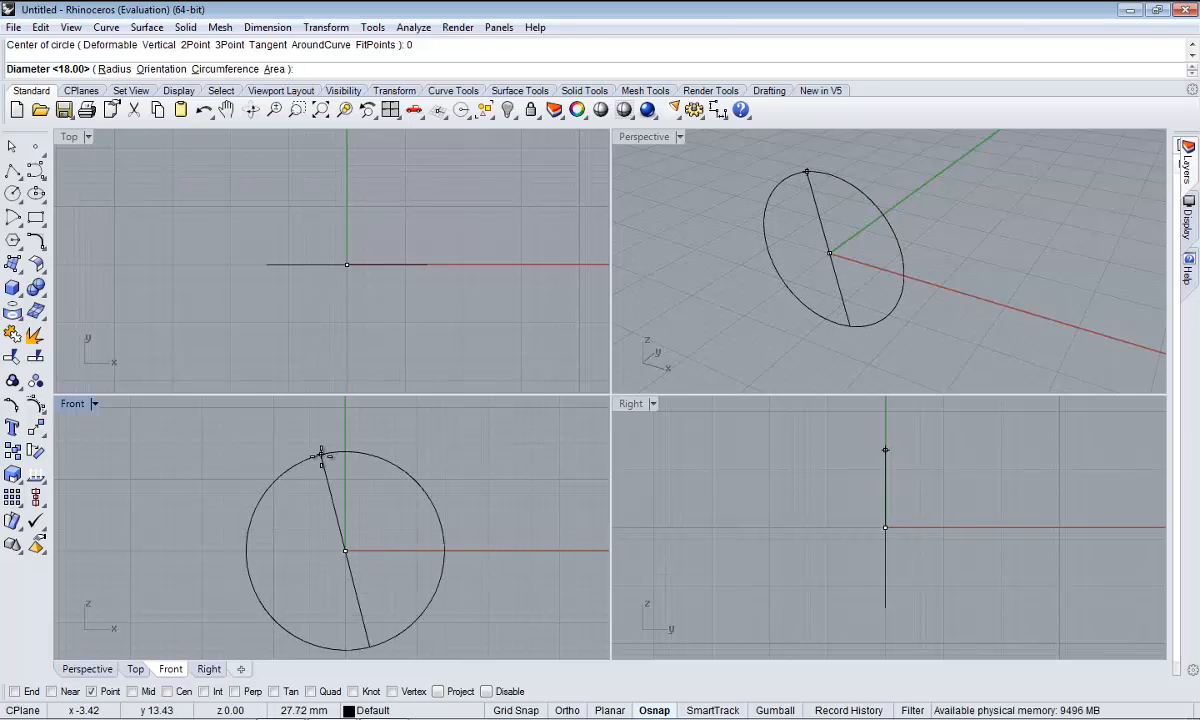
pyautogui.moveTo(318, 463); pyautogui.dragTo(317, 434, button='right')
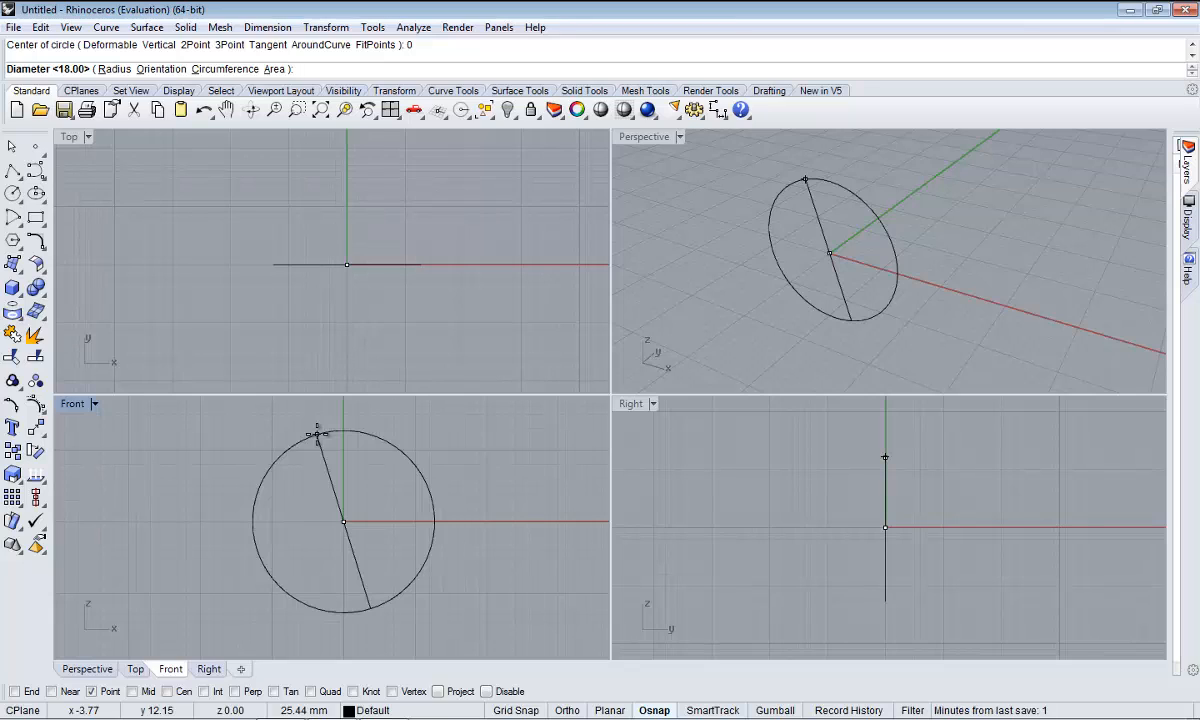
pyautogui.write('18')
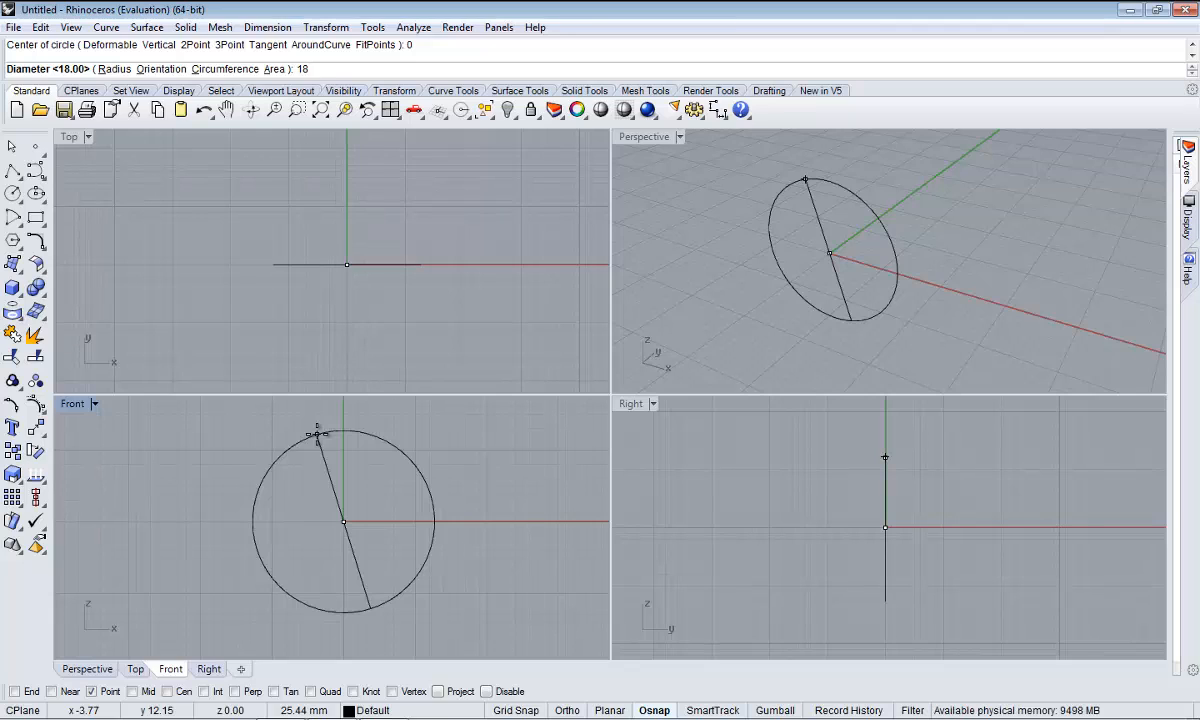
pyautogui.press('Return')
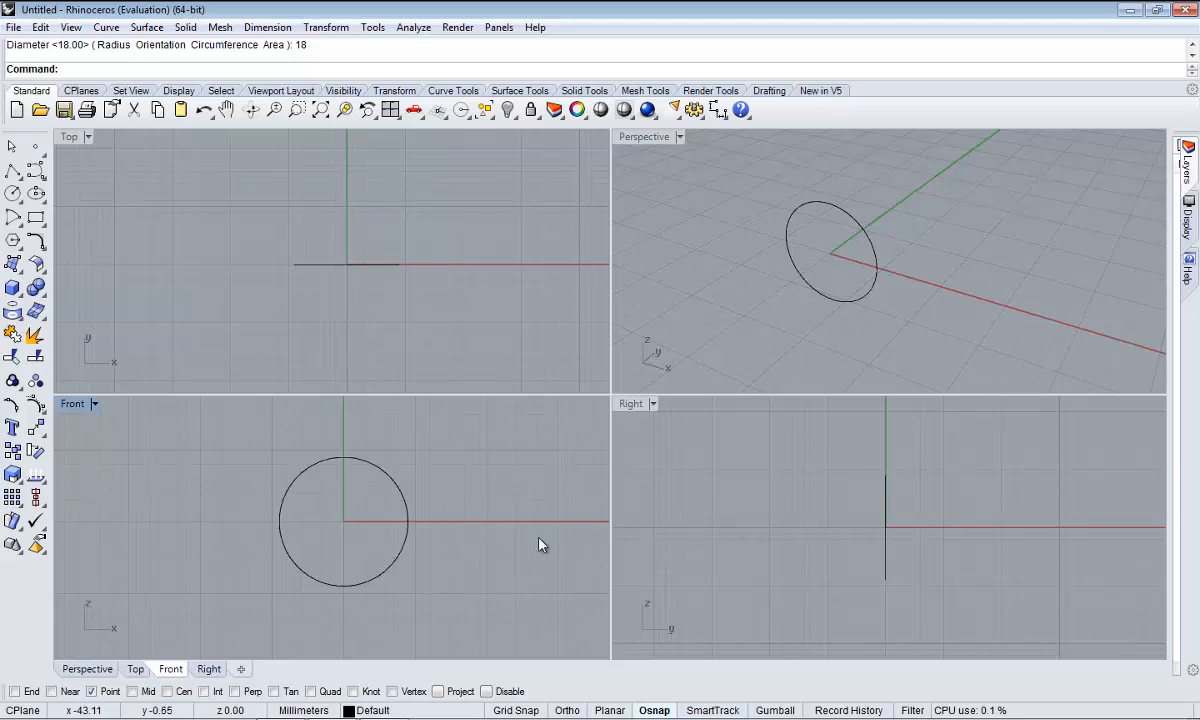
pyautogui.moveTo(477, 529)
pyautogui.mouseDown(button='right')
pyautogui.moveTo(501, 525)
pyautogui.moveTo(470, 532)
pyautogui.mouseUp(button='right')
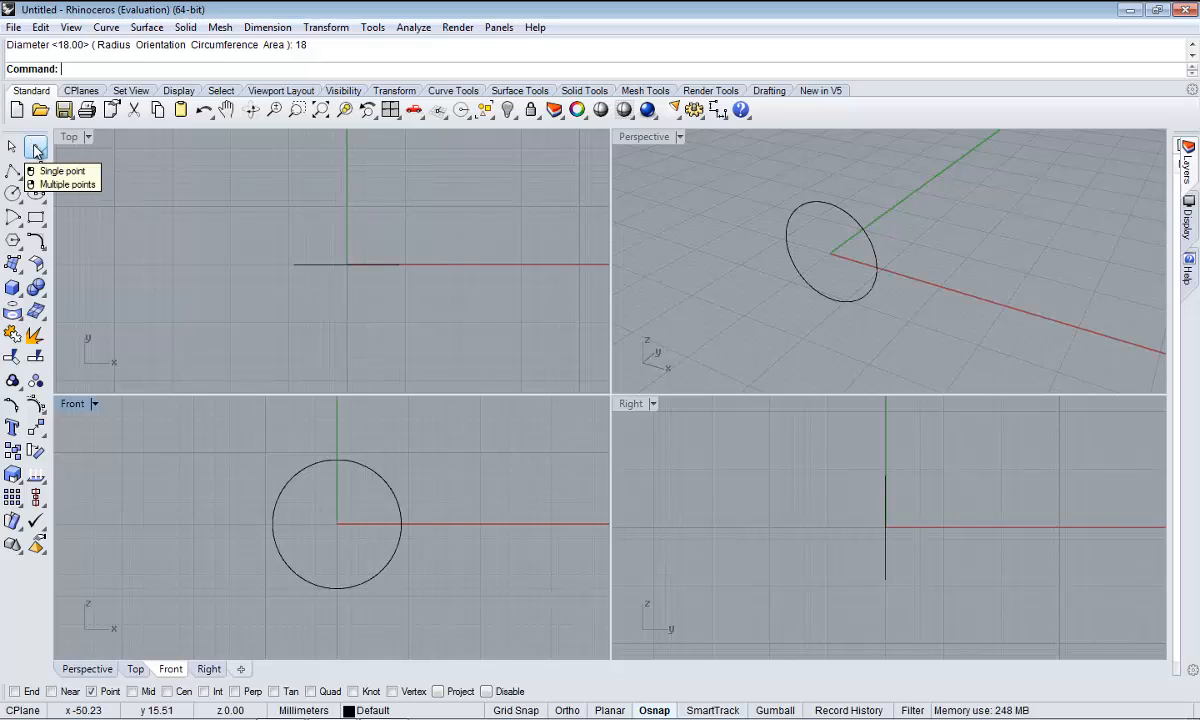
# - Place a single point at the circle's top quadrant using the Quad object snap
pyautogui.click(36, 150)
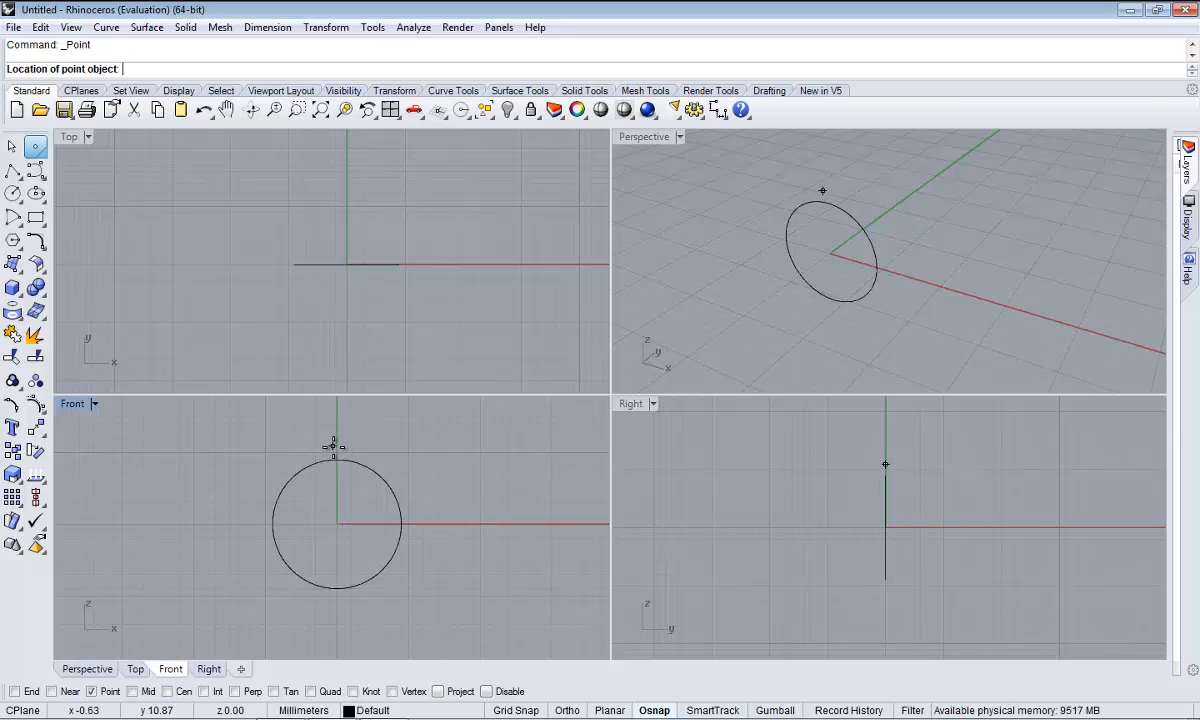
pyautogui.scroll(6, 330, 458)
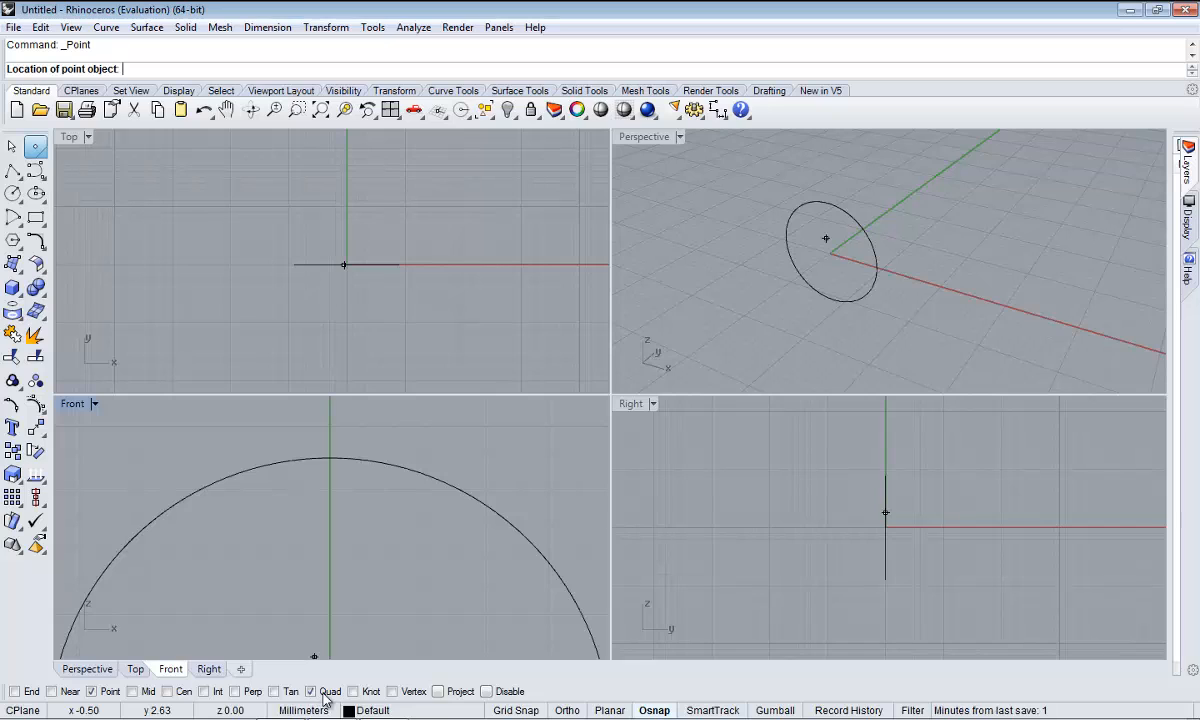
pyautogui.scroll(-1, 345, 525)
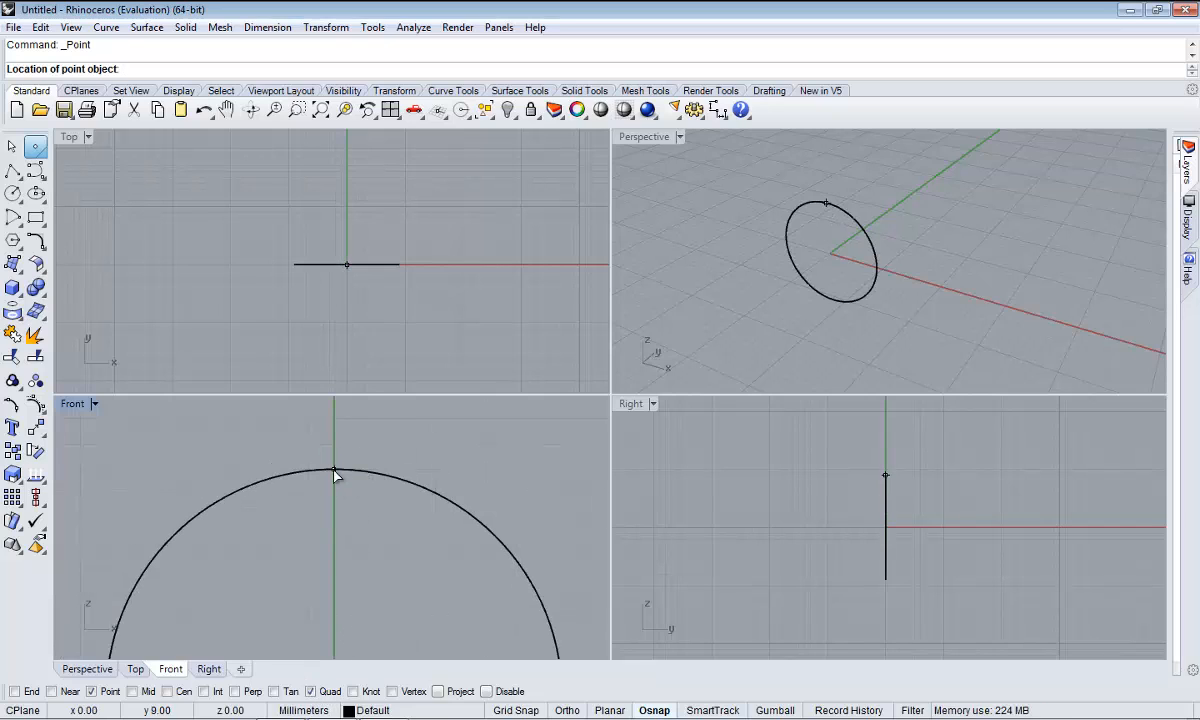
pyautogui.click(334, 471)
pyautogui.scroll(-8, 336, 491)
pyautogui.moveTo(311, 432); pyautogui.dragTo(381, 510)
pyautogui.moveTo(354, 563); pyautogui.dragTo(300, 536, button='right')
pyautogui.press('Escape')
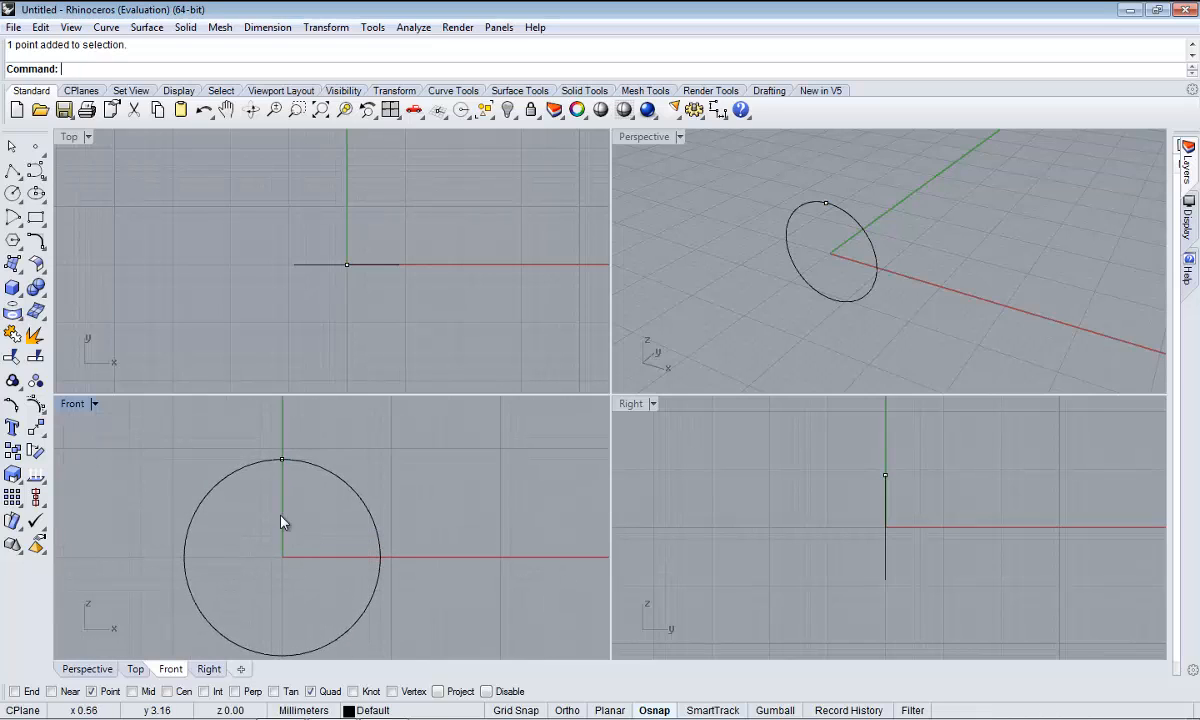
# - Maximize the Front viewport and select the point at the top of the circle
pyautogui.doubleClick(72, 404)
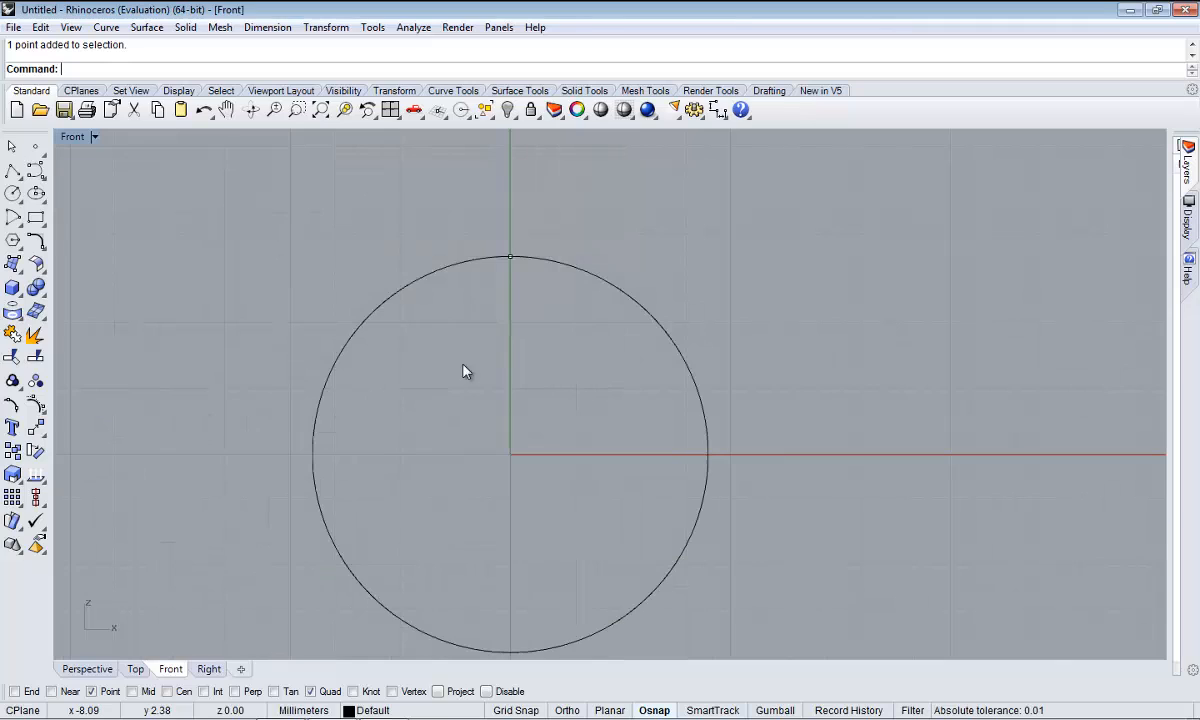
pyautogui.moveTo(563, 345); pyautogui.dragTo(611, 286, button='right')
pyautogui.moveTo(537, 171); pyautogui.dragTo(613, 254)
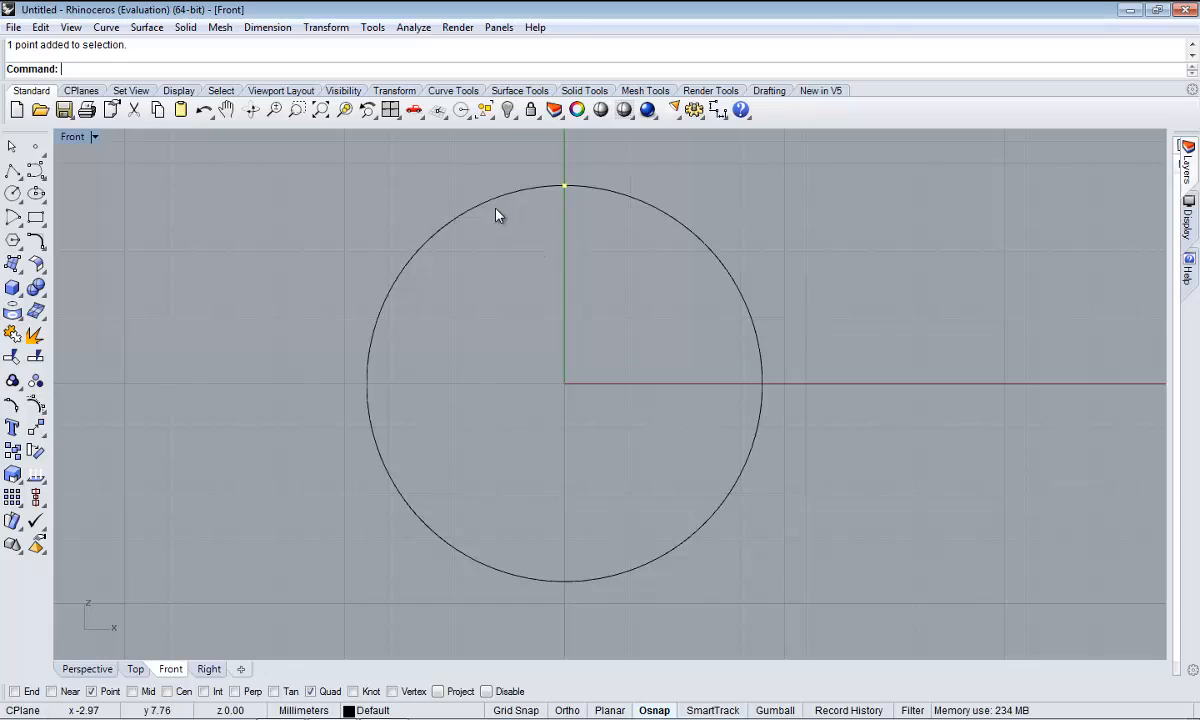
pyautogui.click(36, 428)
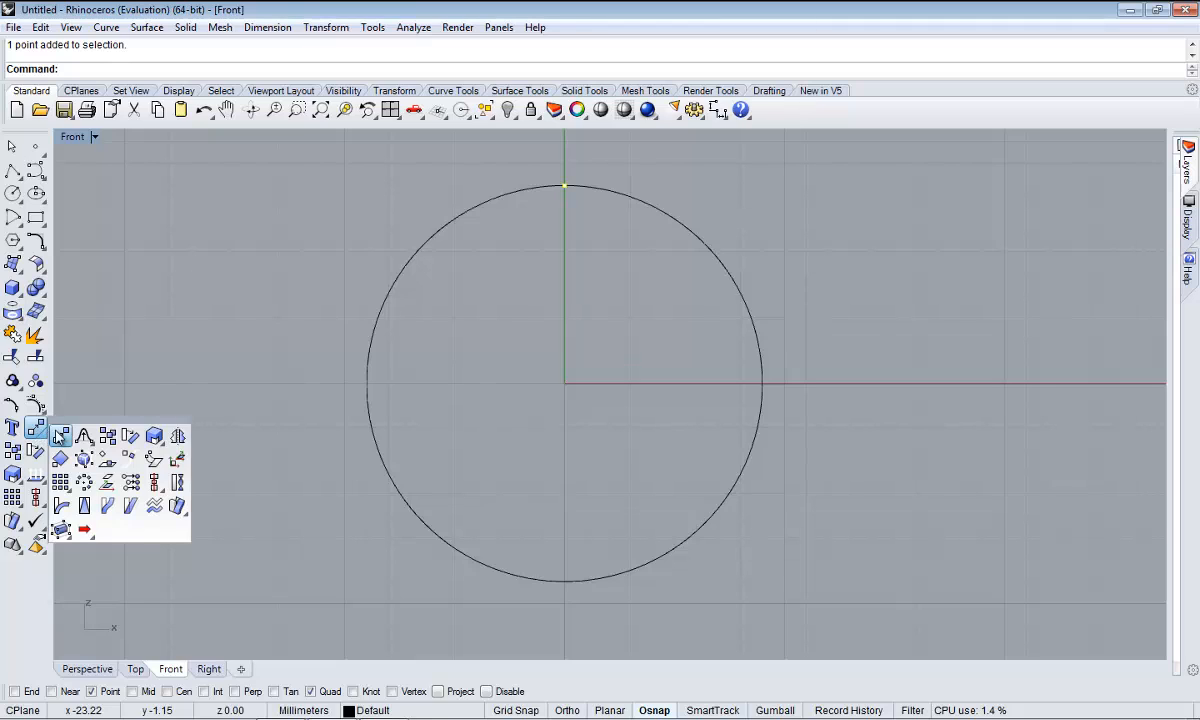
pyautogui.moveTo(72, 426); pyautogui.dragTo(104, 412)
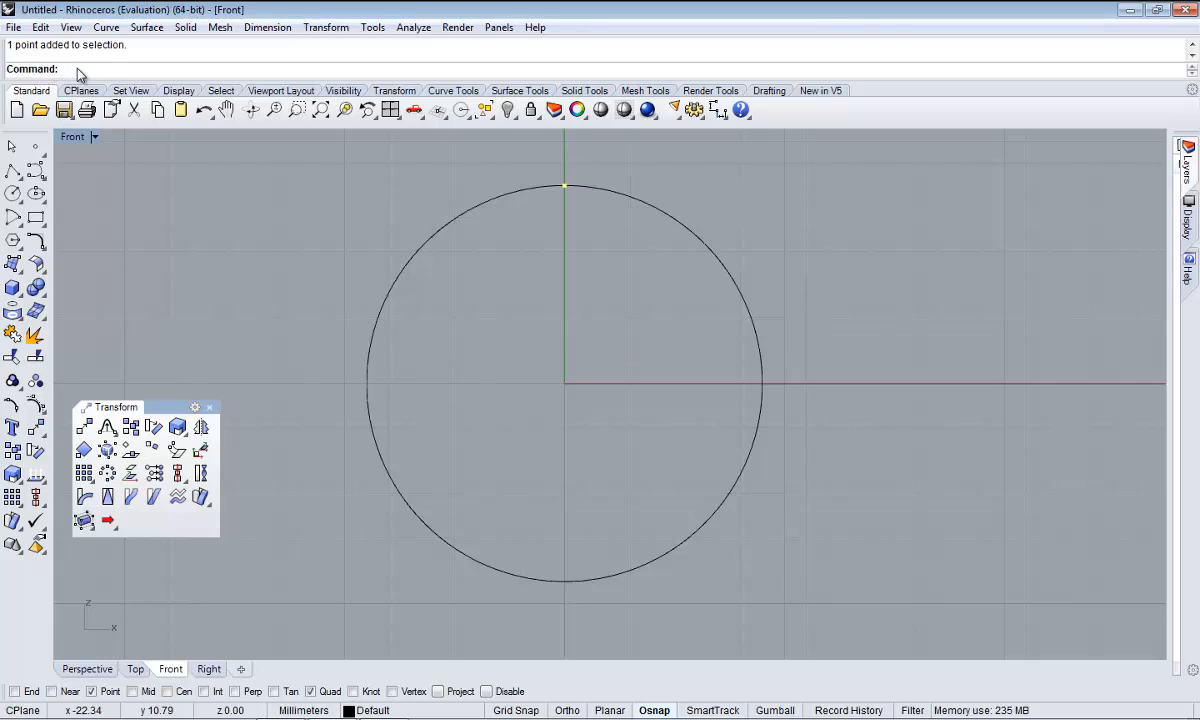
pyautogui.write('Polar')
pyautogui.press('BackSpace')
pyautogui.press('BackSpace')
pyautogui.press('BackSpace')
pyautogui.press('BackSpace')
pyautogui.press('BackSpace')
# - Polar array the selected point about the origin with 5 items over a 360-degree fill angle using ArrayPolar
pyautogui.write('Ar')
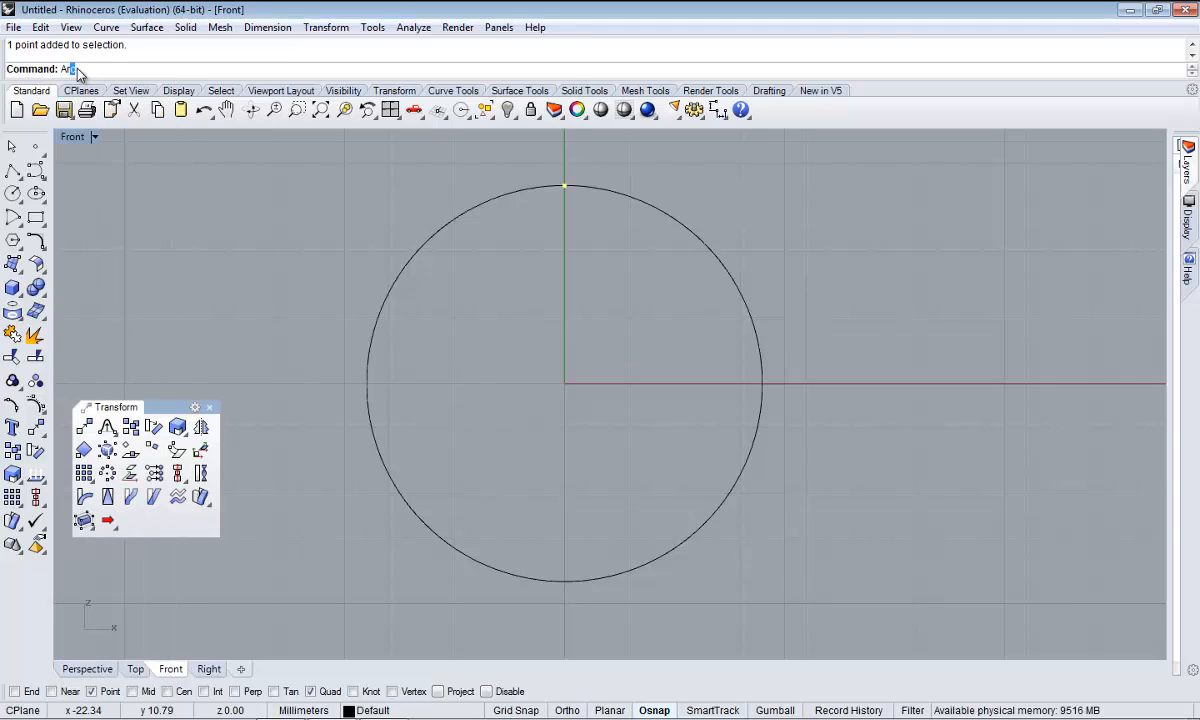
pyautogui.write('ra')
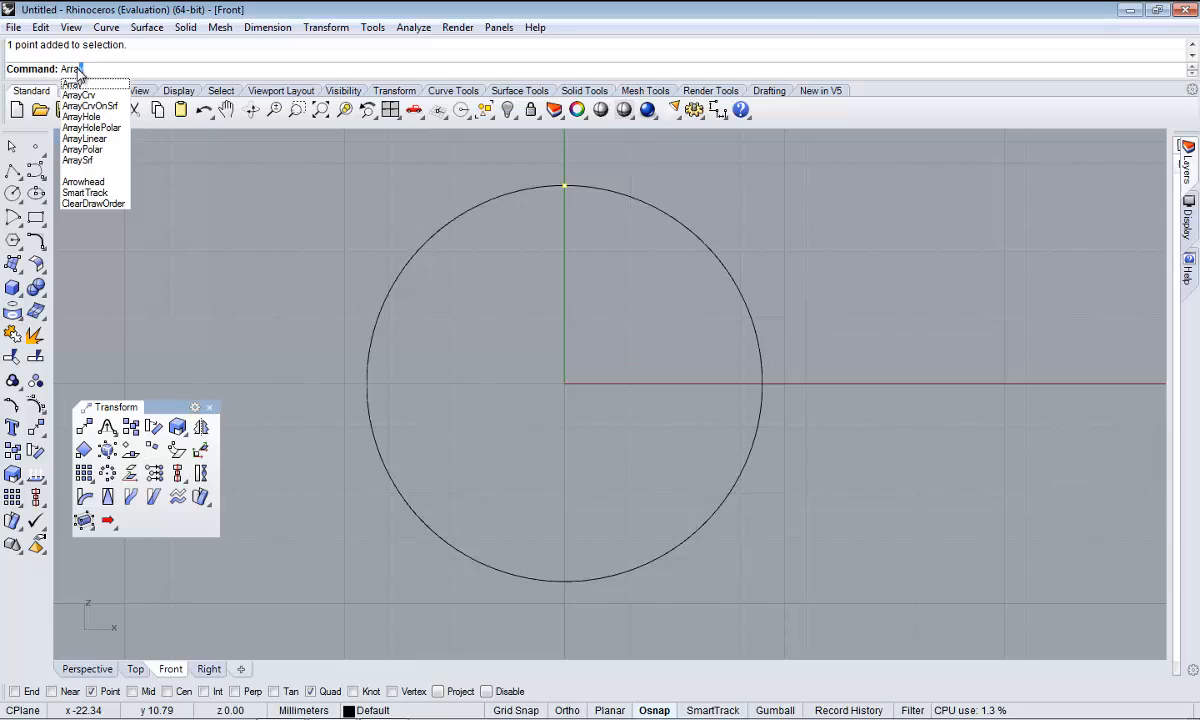
pyautogui.click(84, 149)
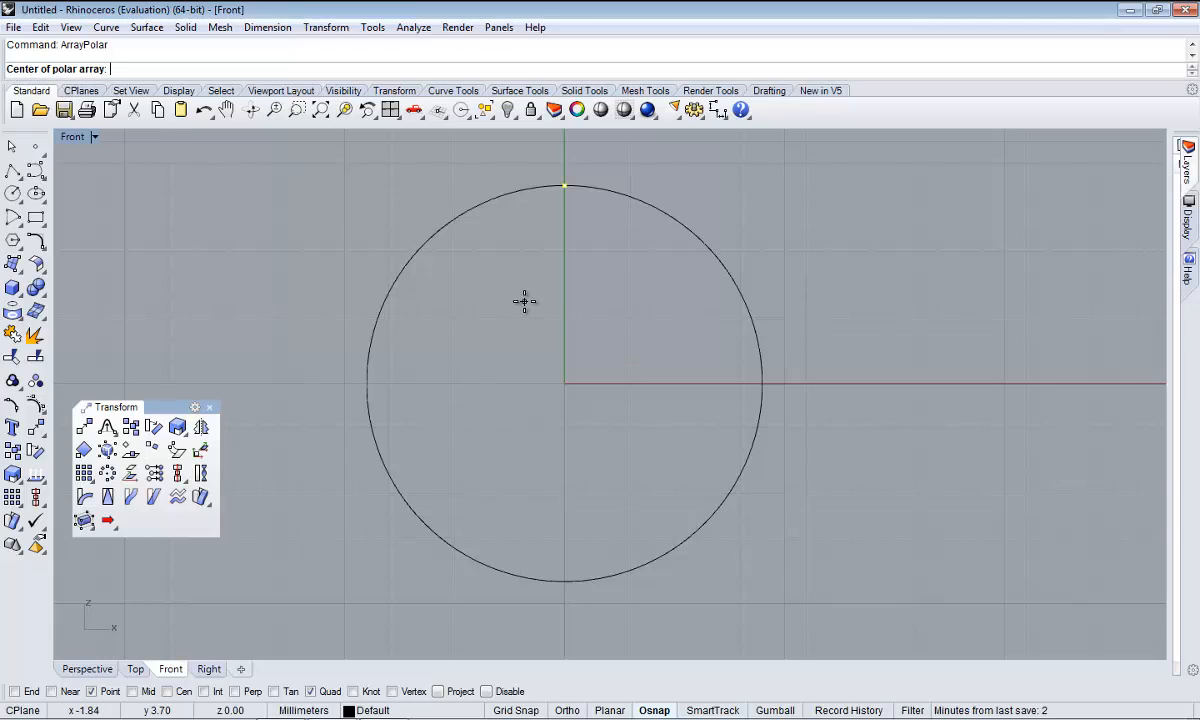
pyautogui.write('0')
pyautogui.press('Return')
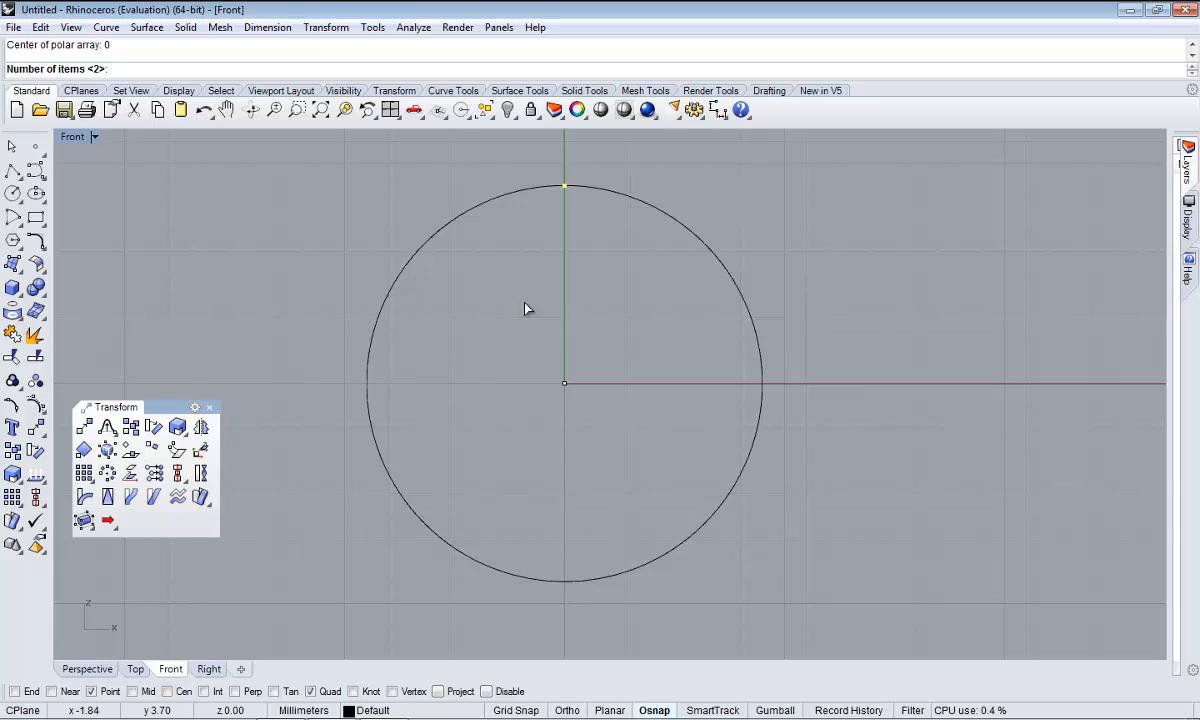
pyautogui.write('5')
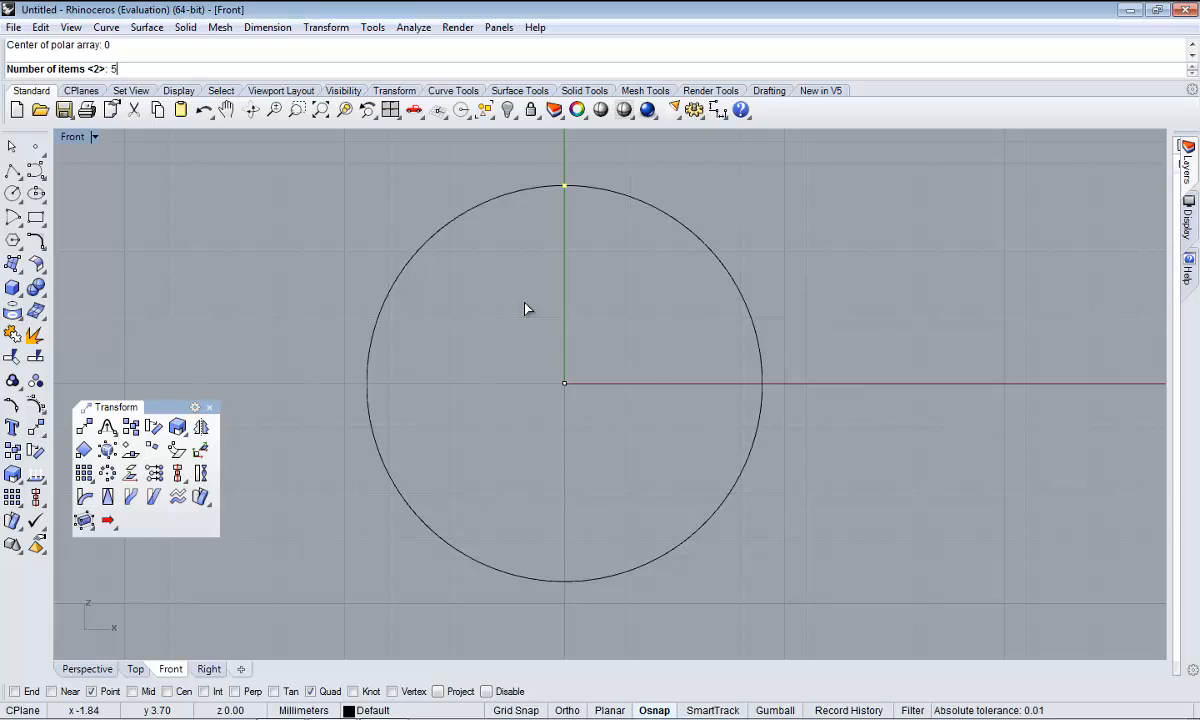
pyautogui.press('Return')
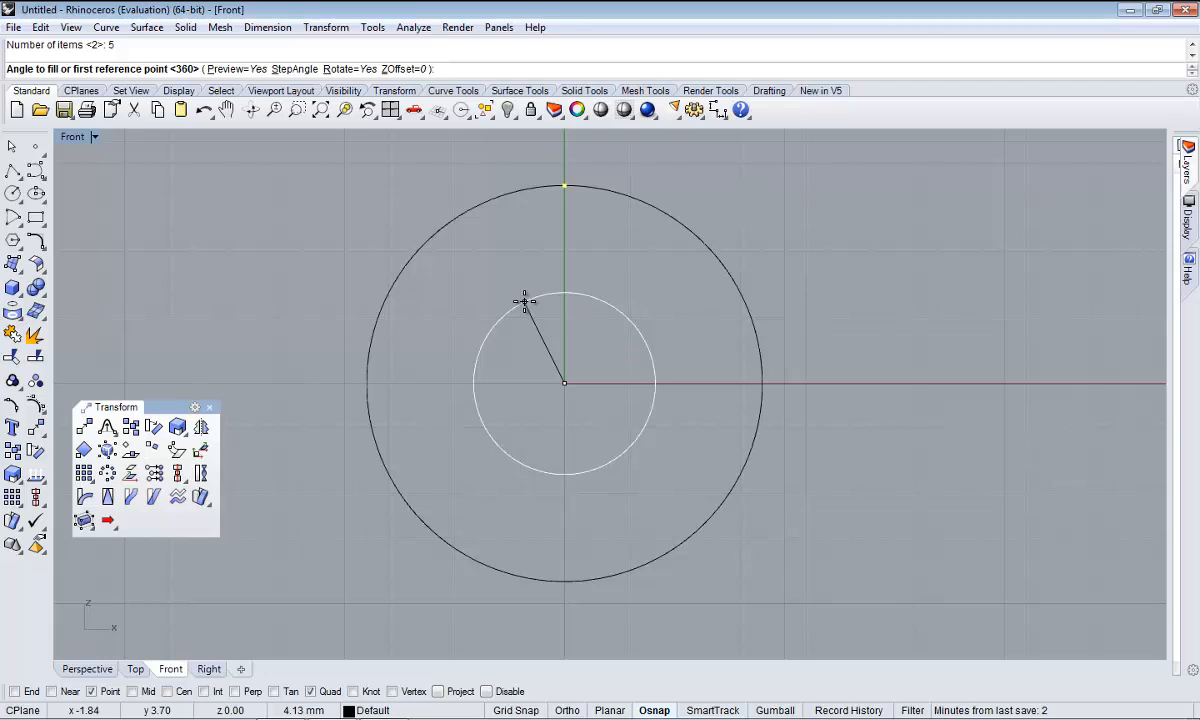
pyautogui.write('360')
pyautogui.press('Return')
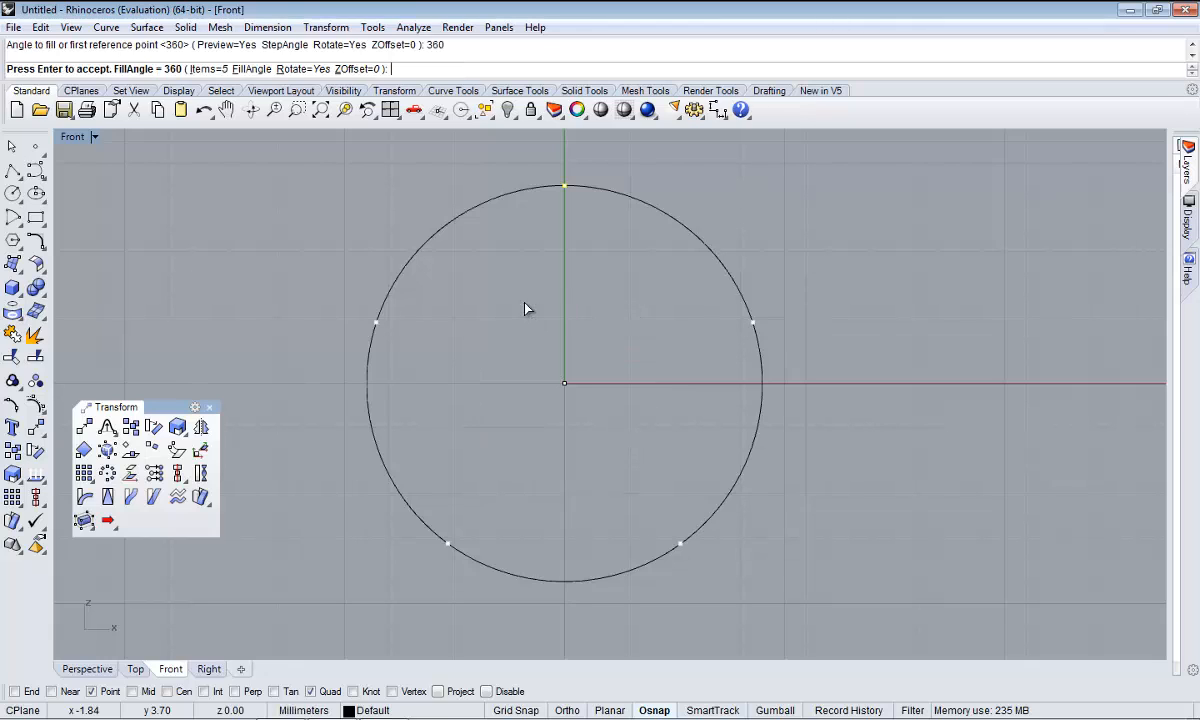
pyautogui.scroll(-1, 566, 199)
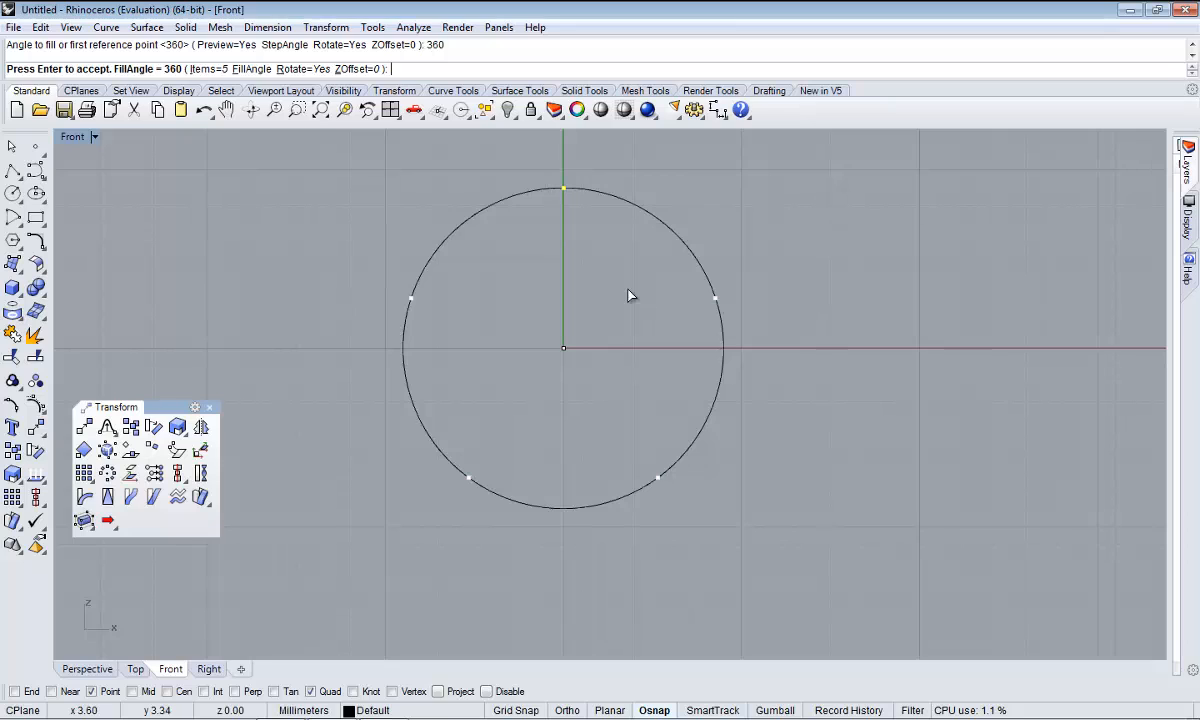
pyautogui.press('Return')
# - Examine the arrayed points around the circle in the Front and Perspective viewports, and close the floating Transform toolbar
pyautogui.moveTo(387, 148); pyautogui.dragTo(820, 366)
pyautogui.moveTo(277, 416); pyautogui.dragTo(737, 560)
pyautogui.click(737, 558)
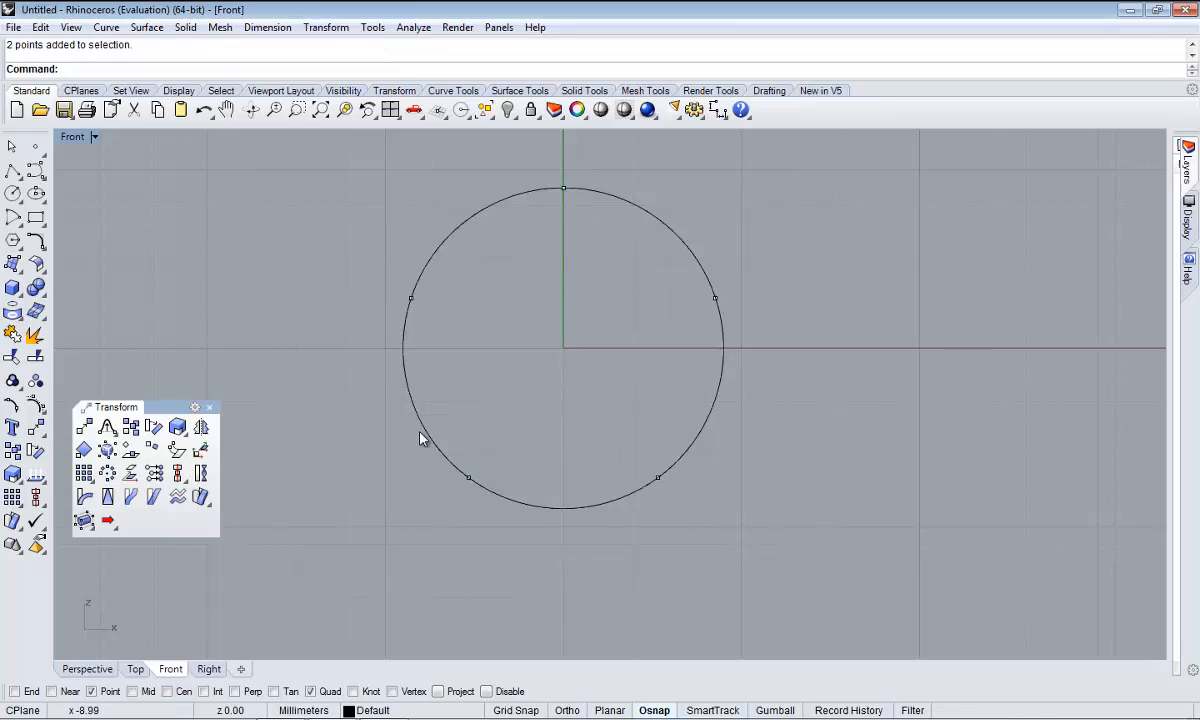
pyautogui.doubleClick(72, 137)
pyautogui.moveTo(863, 225); pyautogui.dragTo(811, 193, button='right')
pyautogui.click(66, 408)
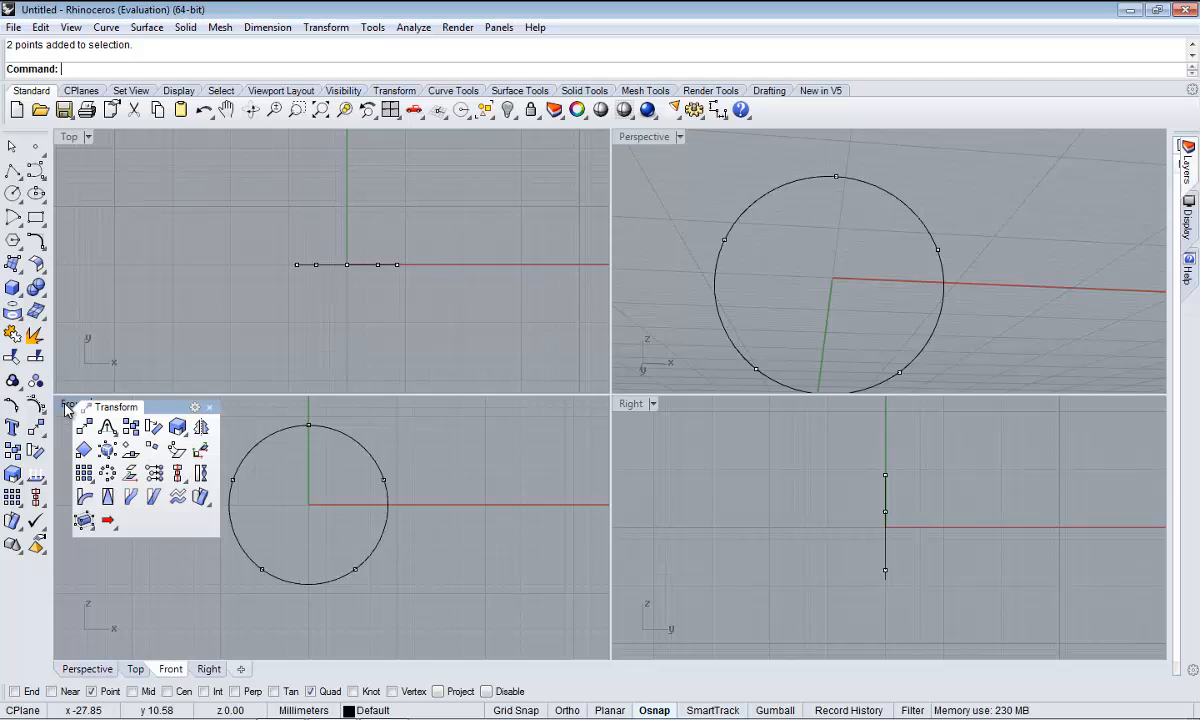
pyautogui.doubleClick(66, 408)
pyautogui.moveTo(176, 405); pyautogui.dragTo(185, 367)
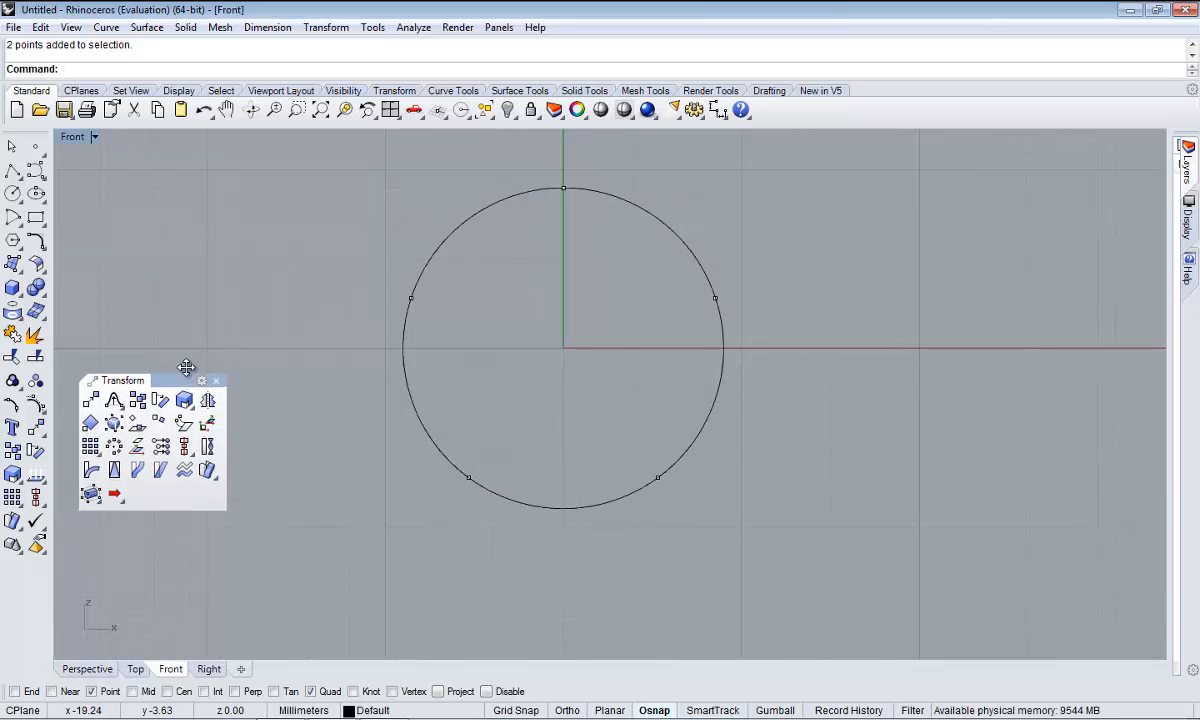
pyautogui.click(219, 371)
pyautogui.moveTo(821, 256); pyautogui.dragTo(675, 316, button='right')
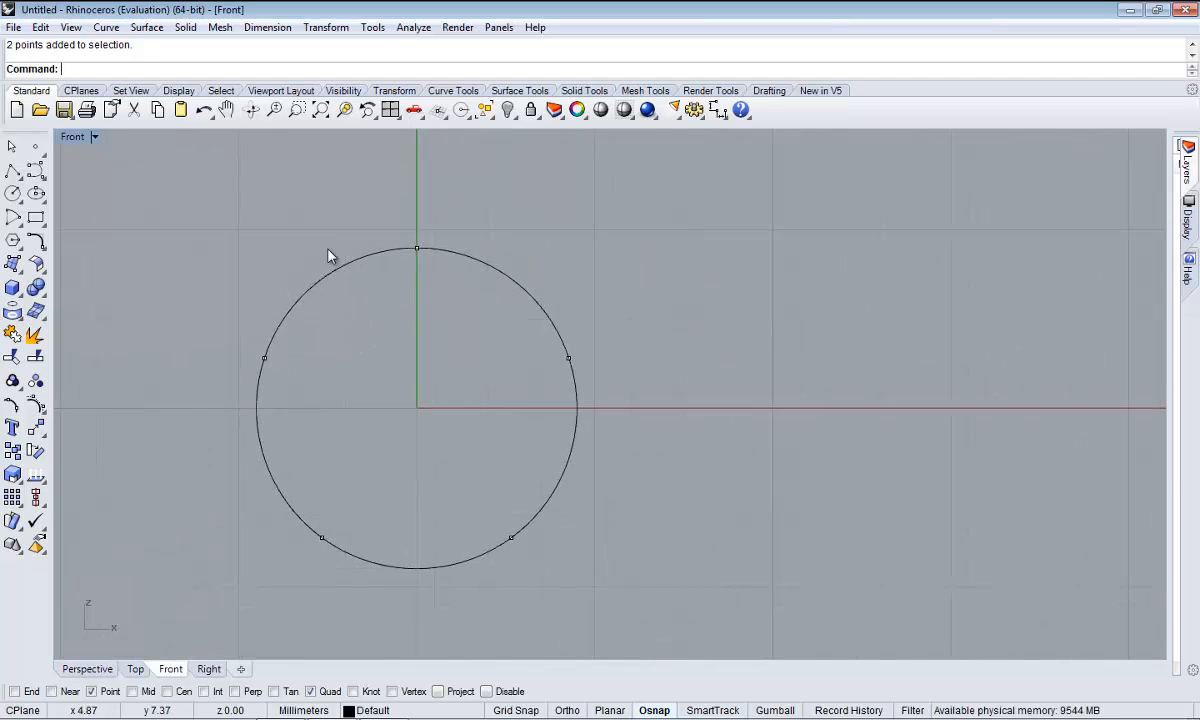
# - Enable Grid Snap and draw a rectangle about 4 by 2 mm outside the circle's upper right, with its lower-right corner at 10,12
pyautogui.click(36, 221)
pyautogui.scroll(3, 584, 233)
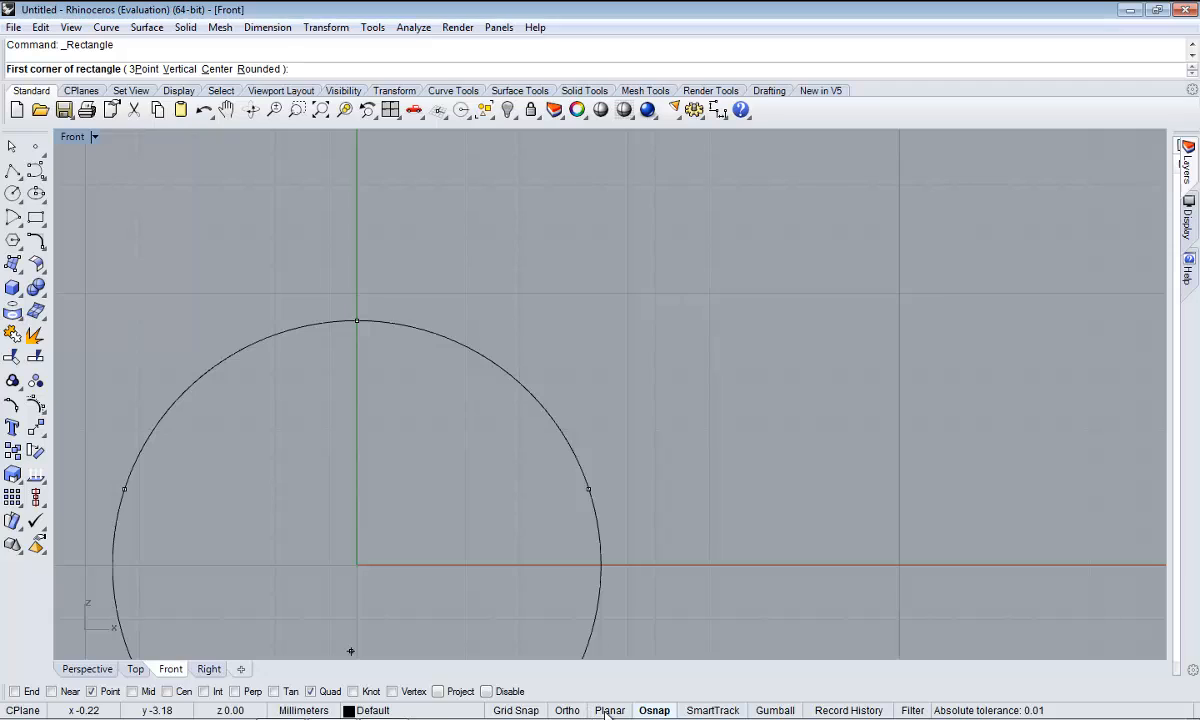
pyautogui.click(513, 710)
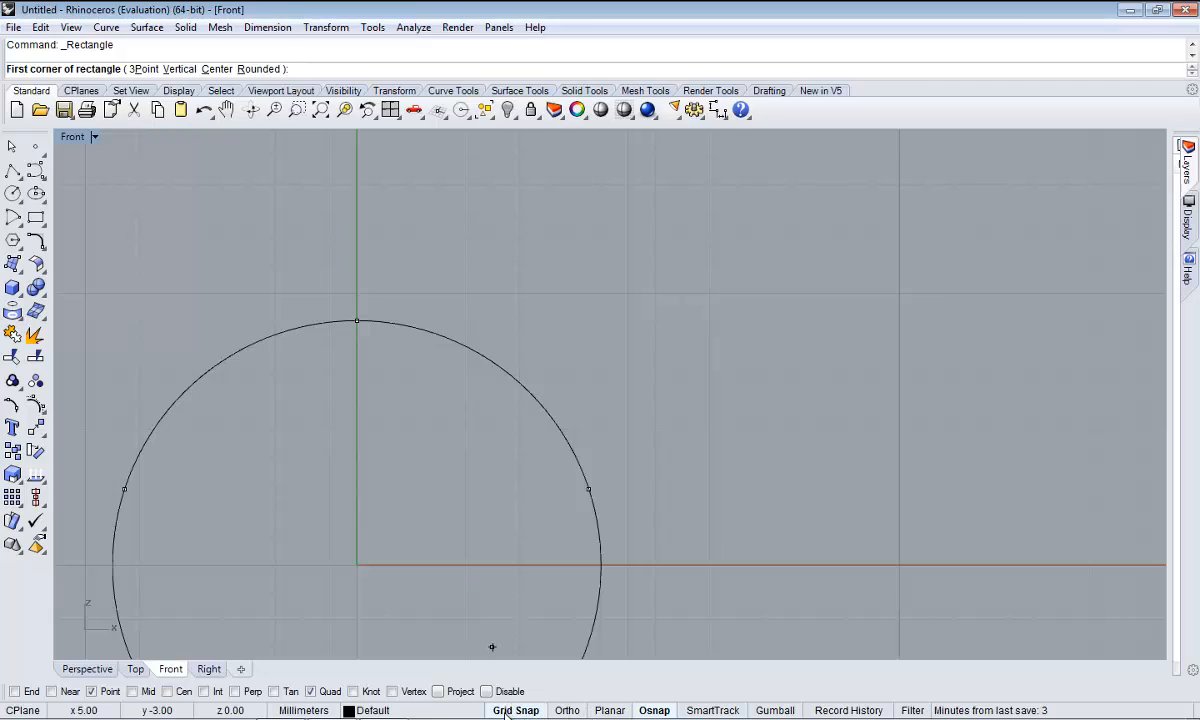
pyautogui.click(519, 185)
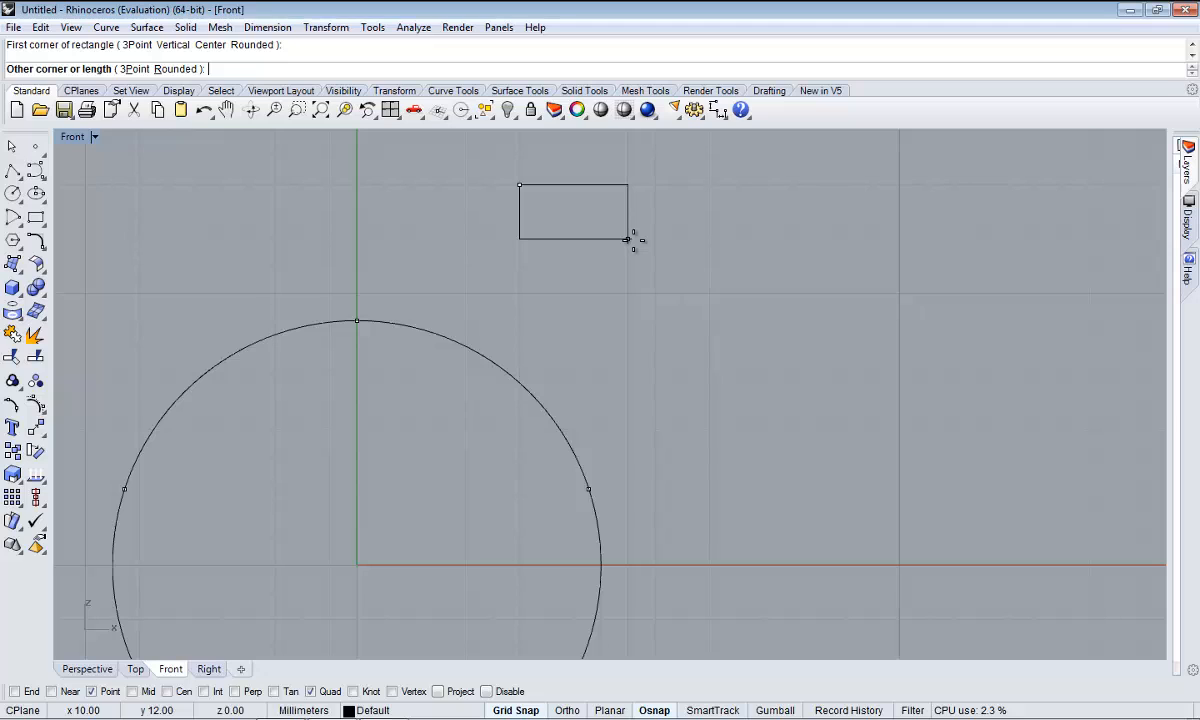
pyautogui.click(627, 239)
pyautogui.moveTo(611, 260); pyautogui.dragTo(560, 295, button='right')
pyautogui.click(558, 290)
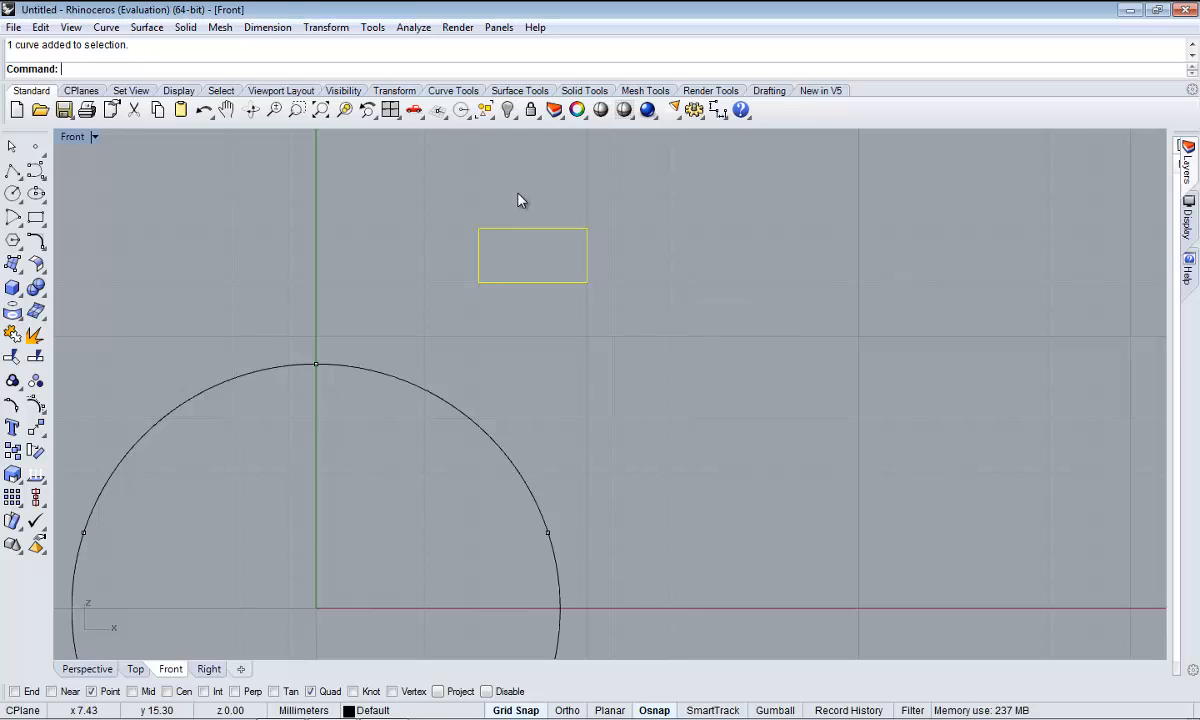
pyautogui.press('Escape')
pyautogui.moveTo(549, 285); pyautogui.dragTo(431, 410, button='right')
pyautogui.scroll(3, 423, 302)
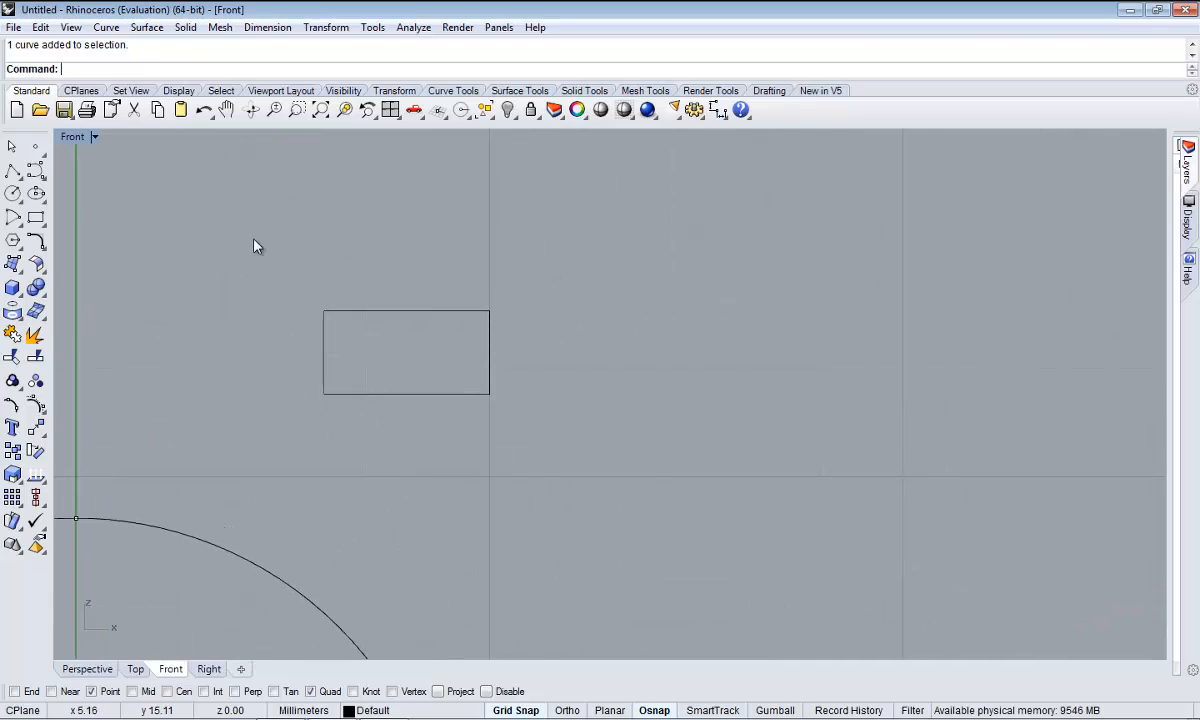
pyautogui.moveTo(254, 246); pyautogui.dragTo(699, 506)
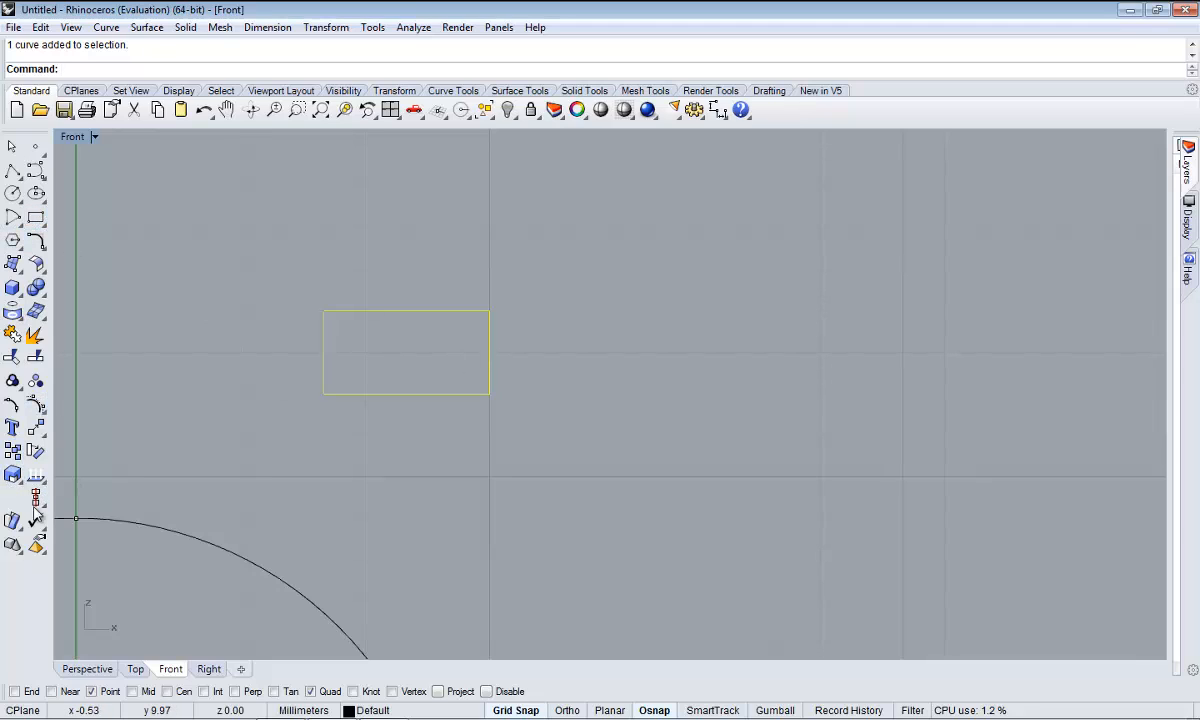
pyautogui.click(12, 451)
pyautogui.scroll(-2, 430, 336)
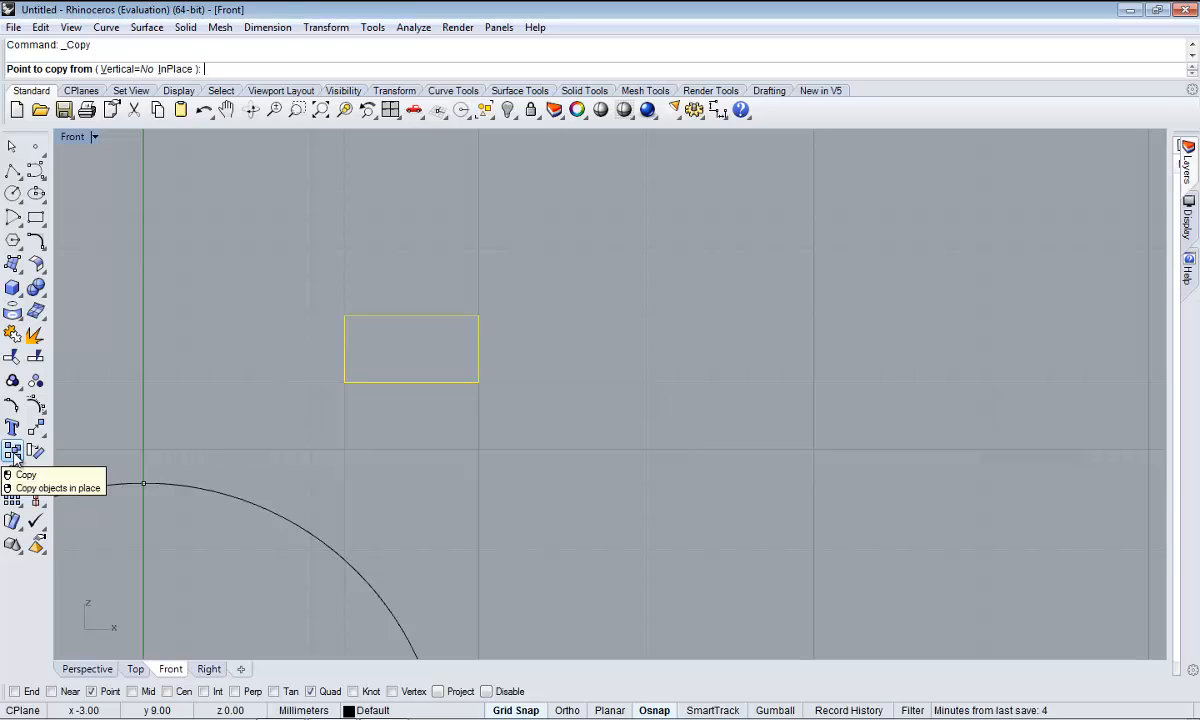
pyautogui.press('Escape')
pyautogui.press('Escape')
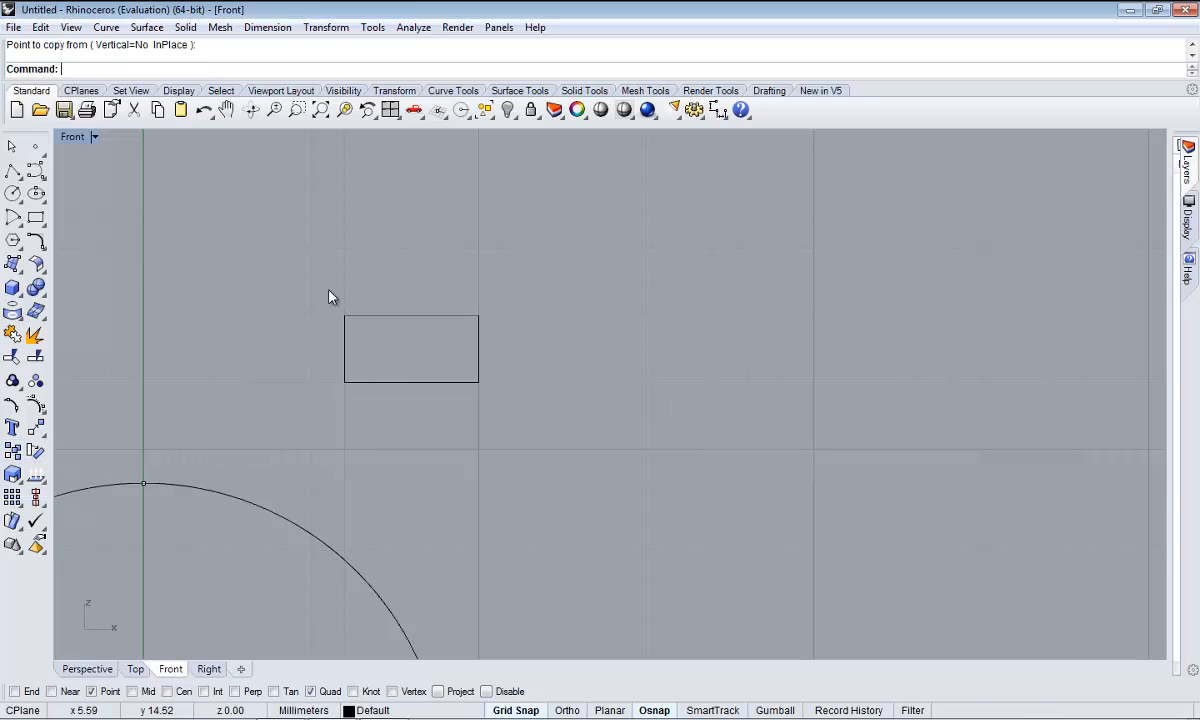
# - Copy the rectangle four times in a horizontal row to its right, placing the first copy 5 mm and the third 17 mm away
pyautogui.moveTo(303, 262); pyautogui.dragTo(531, 423)
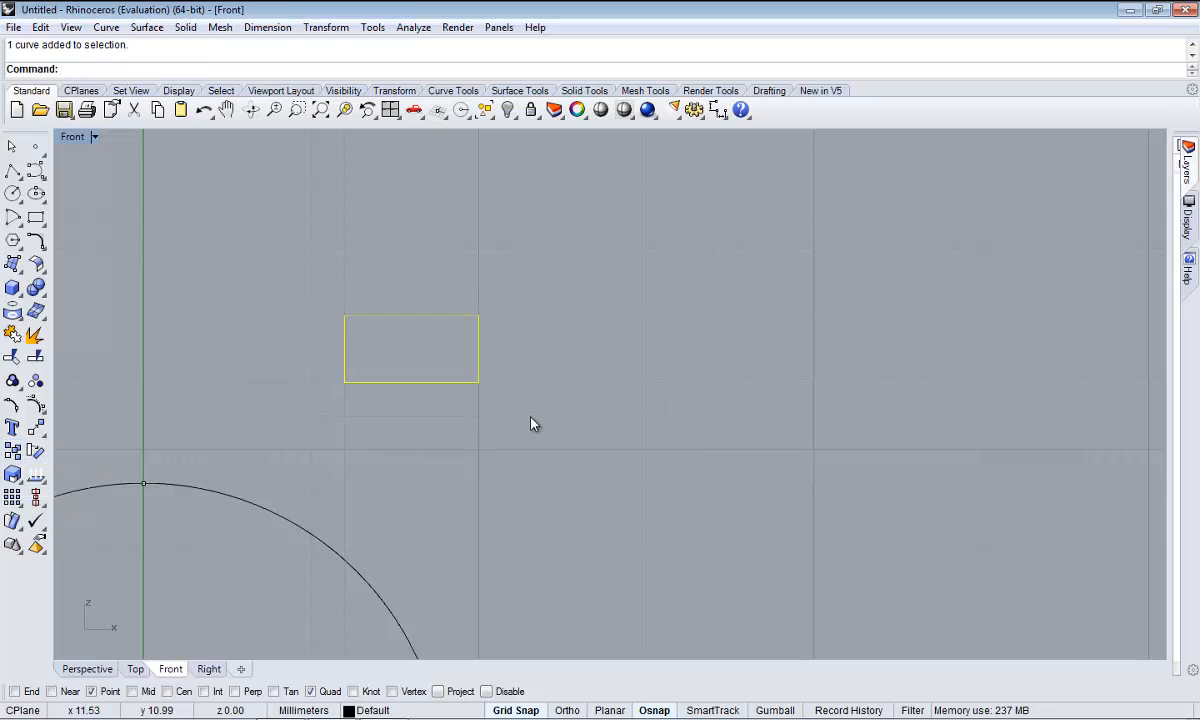
pyautogui.click(12, 449)
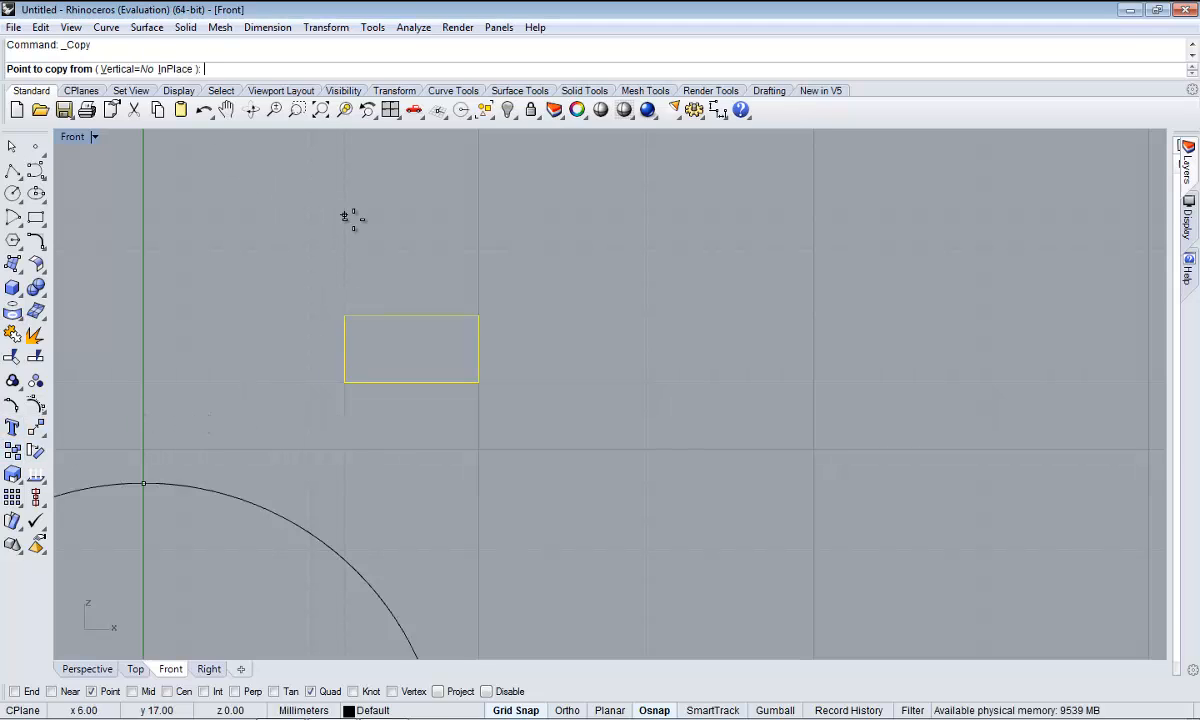
pyautogui.scroll(-2, 440, 277)
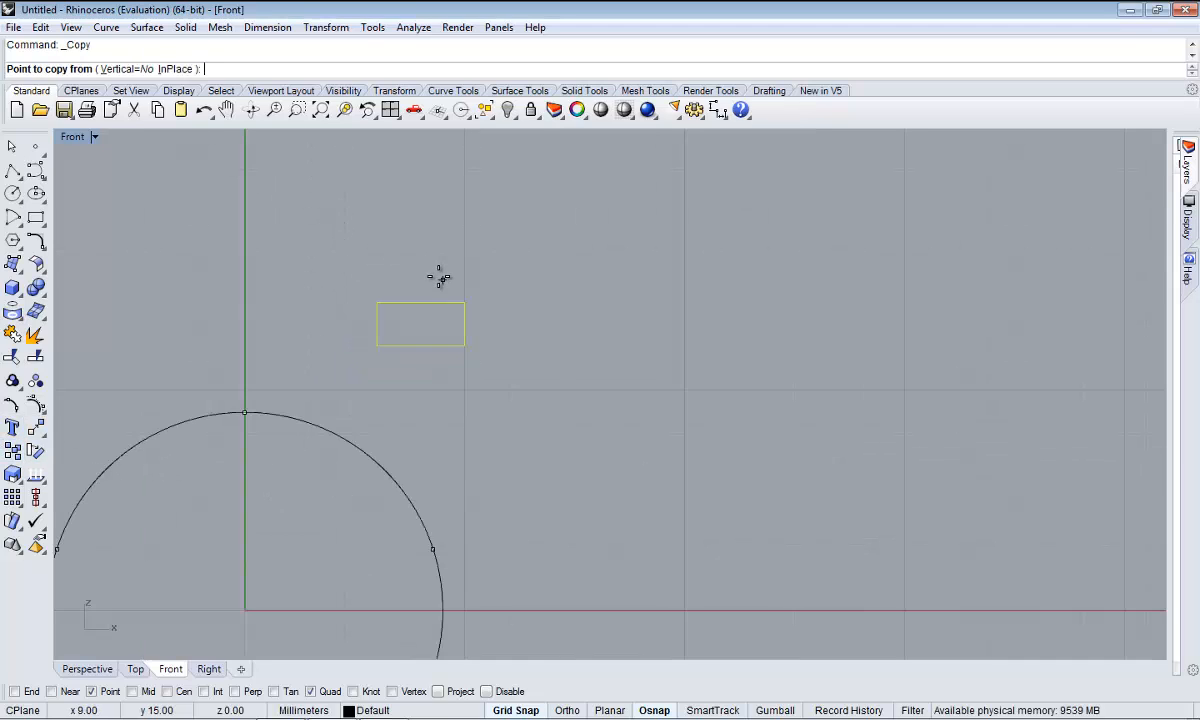
pyautogui.click(442, 279)
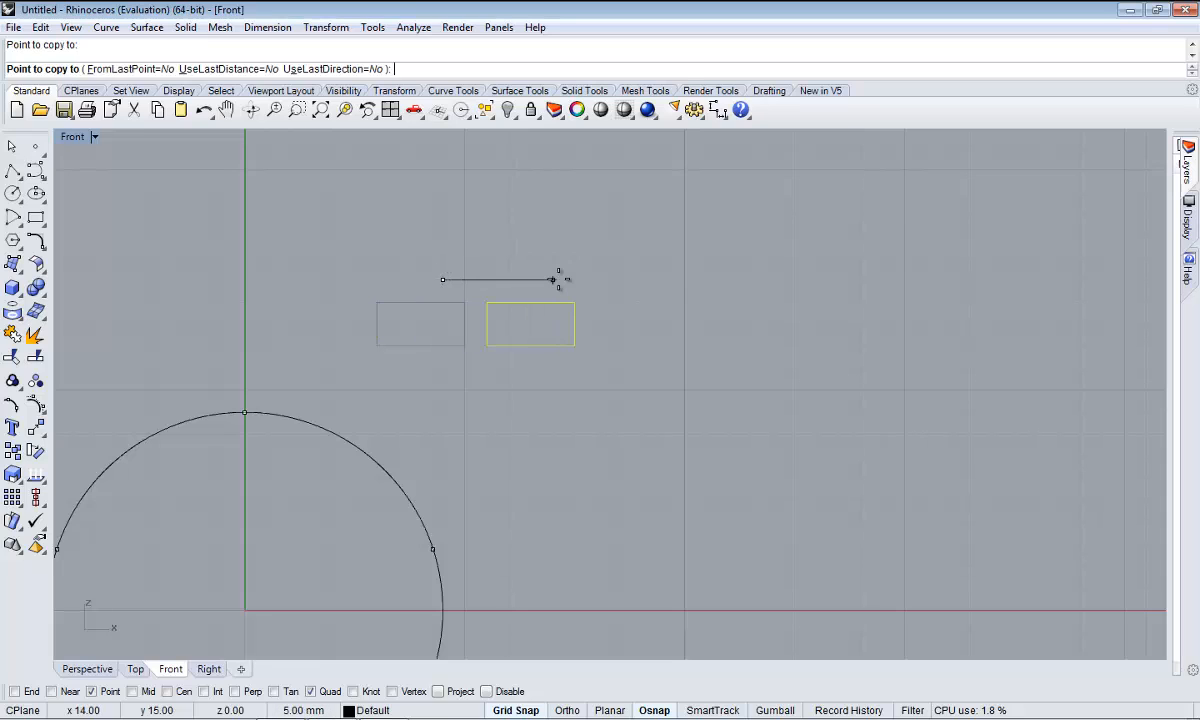
pyautogui.click(552, 280)
pyautogui.click(683, 280)
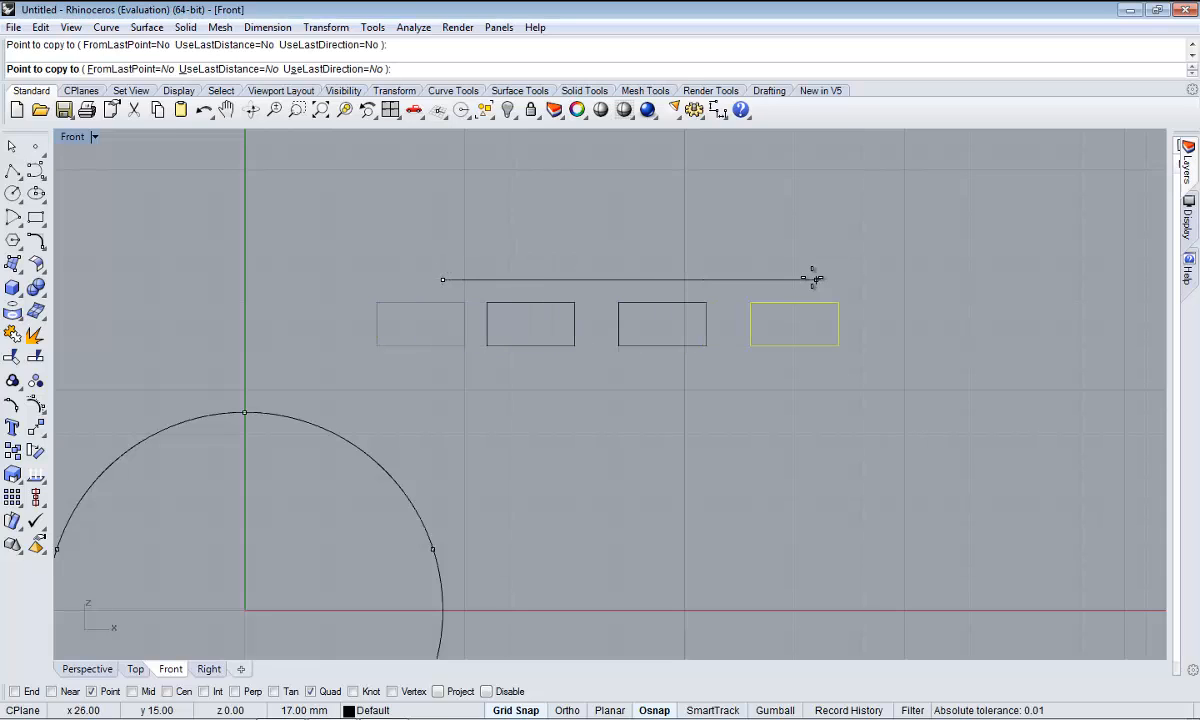
pyautogui.click(812, 279)
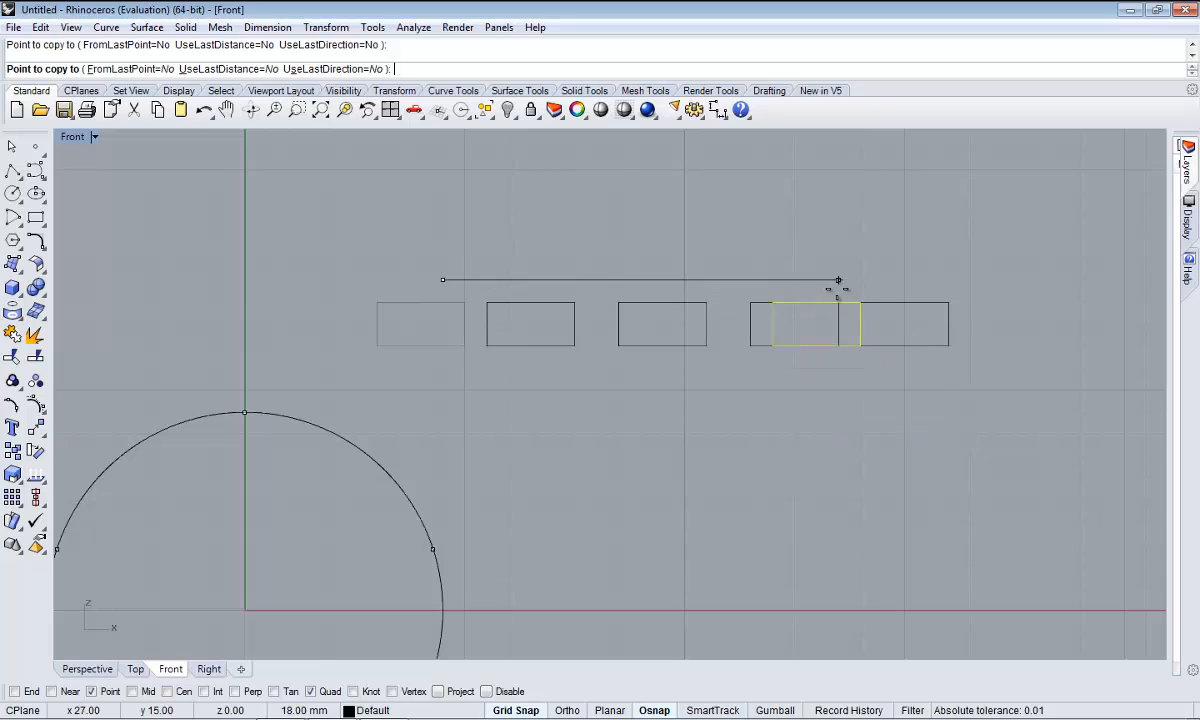
pyautogui.click(930, 280)
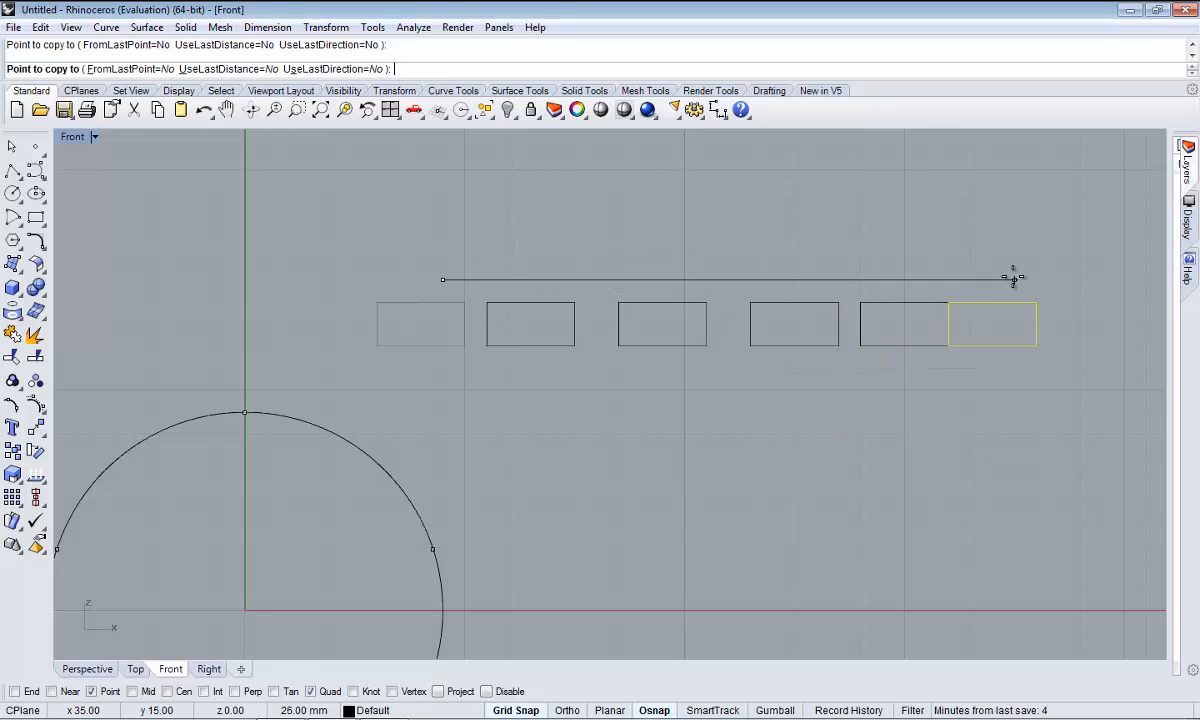
pyautogui.press('Return')
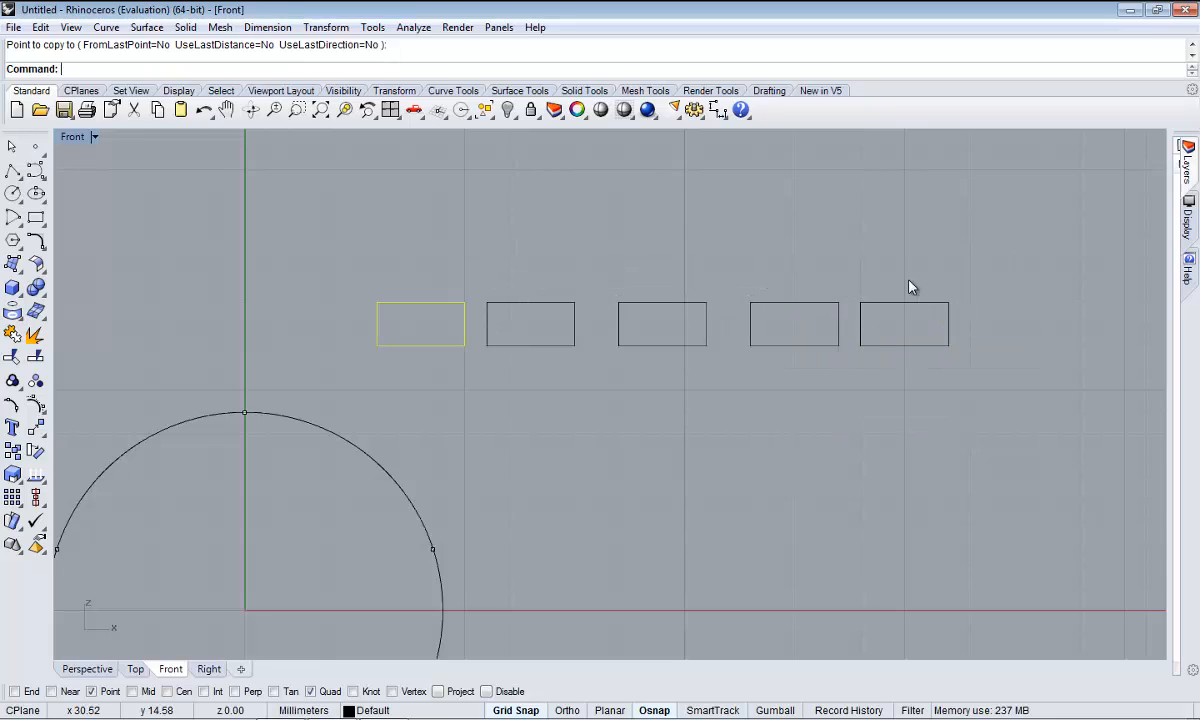
pyautogui.press('Escape')
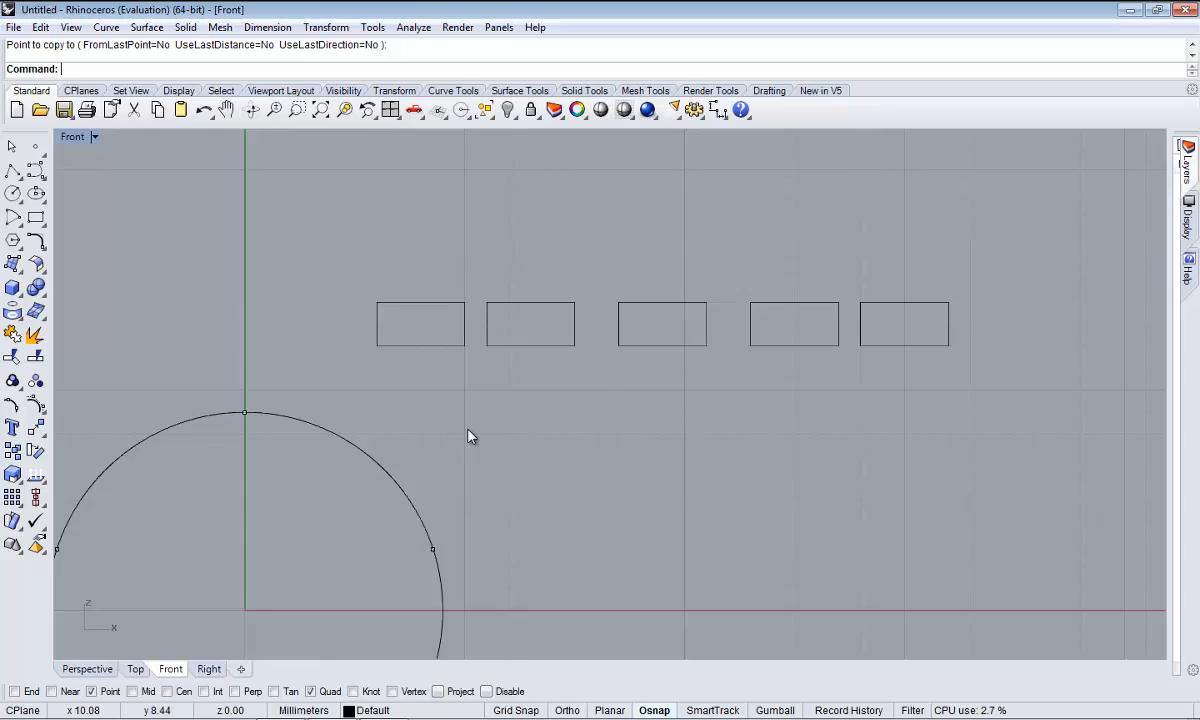
# - Make Layer 01 the current layer and detach the Curve tools as a floating toolbar
pyautogui.scroll(-2, 486, 423)
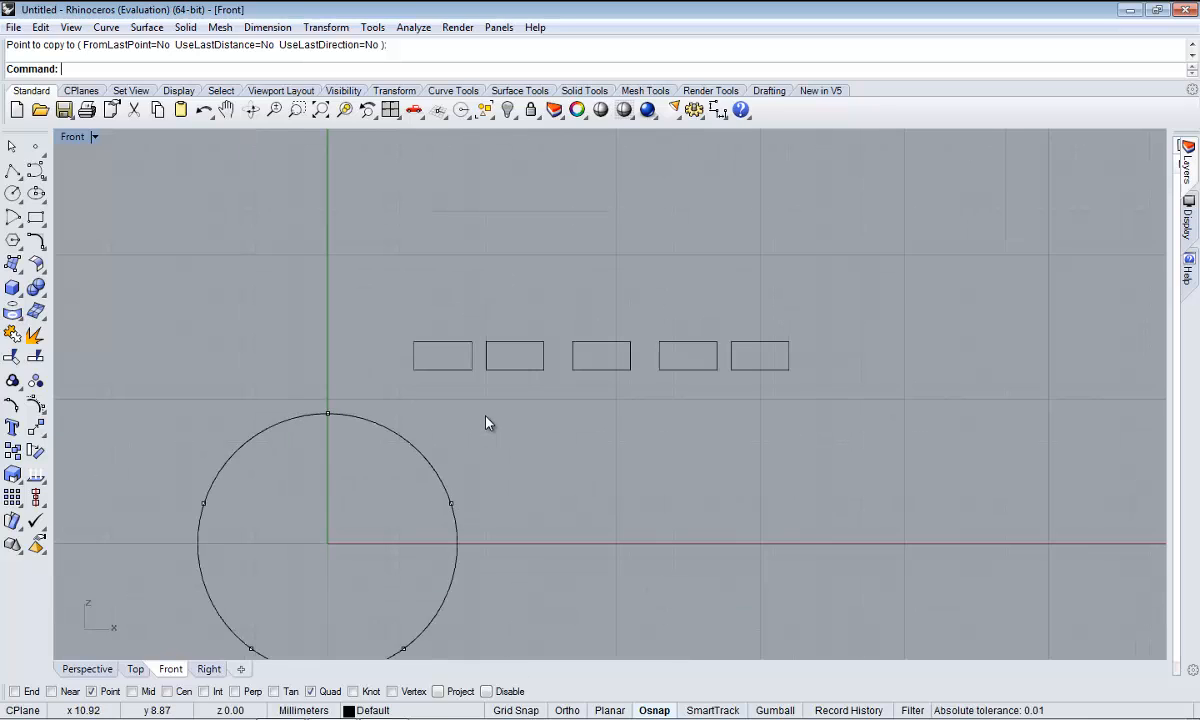
pyautogui.click(393, 711)
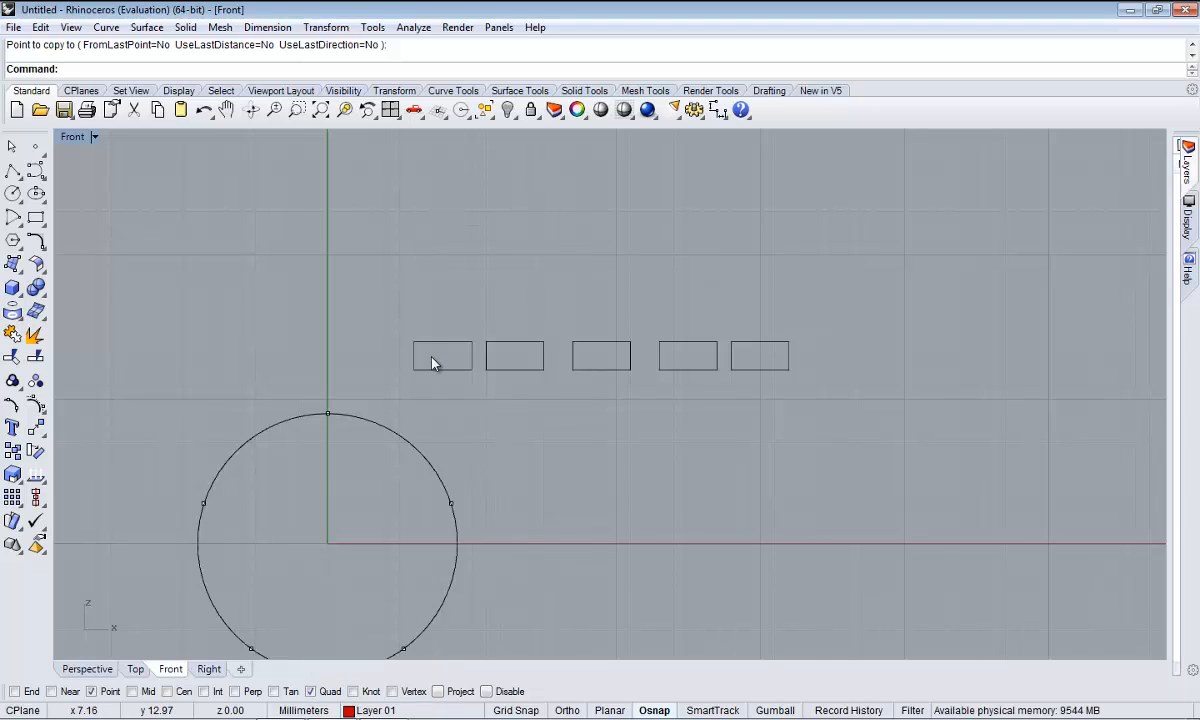
pyautogui.scroll(2, 434, 356)
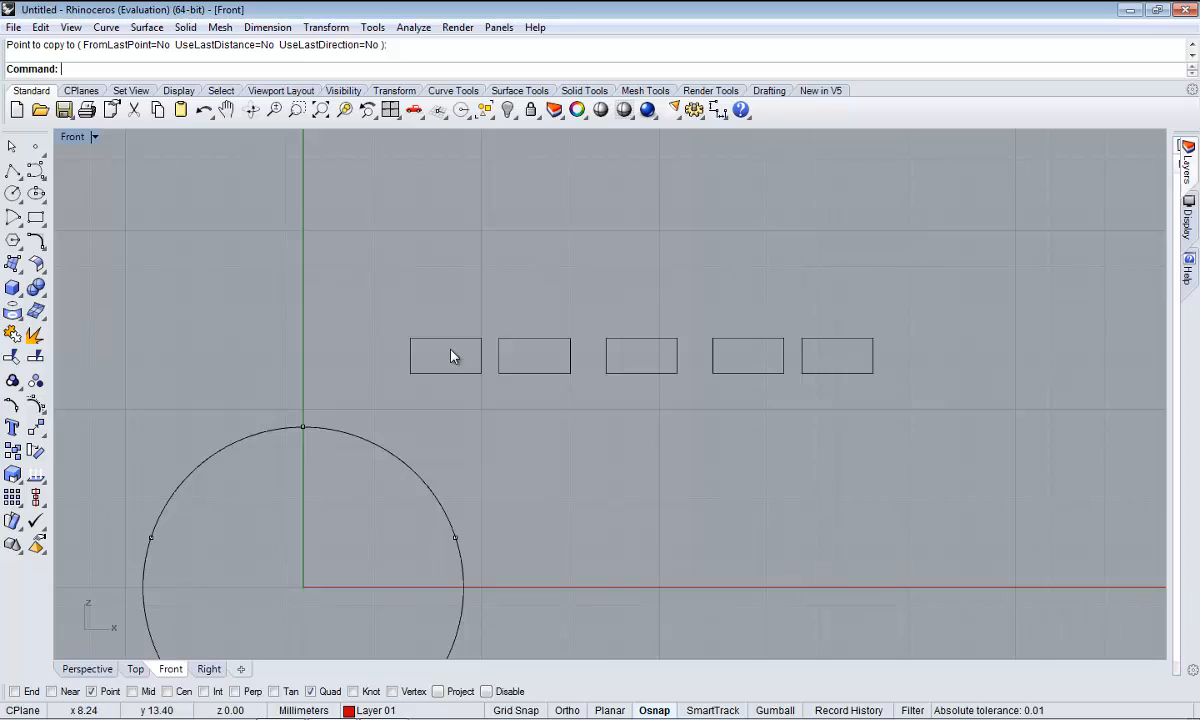
pyautogui.click(38, 174)
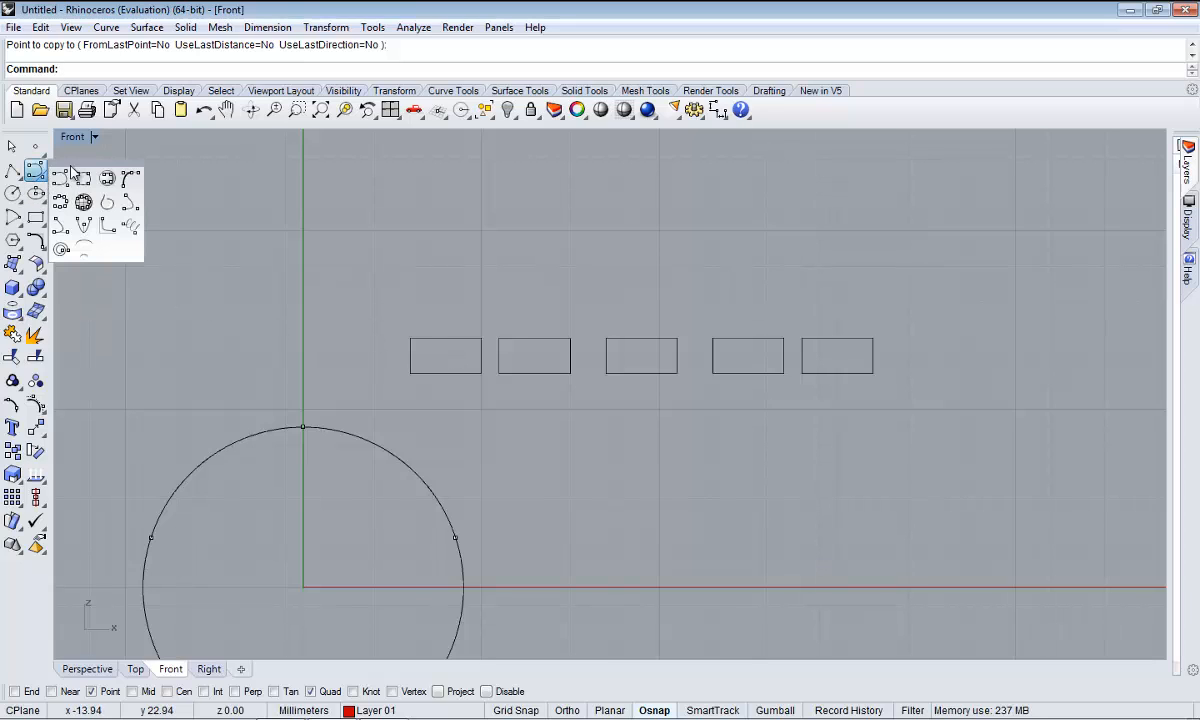
pyautogui.moveTo(40, 181); pyautogui.dragTo(100, 165)
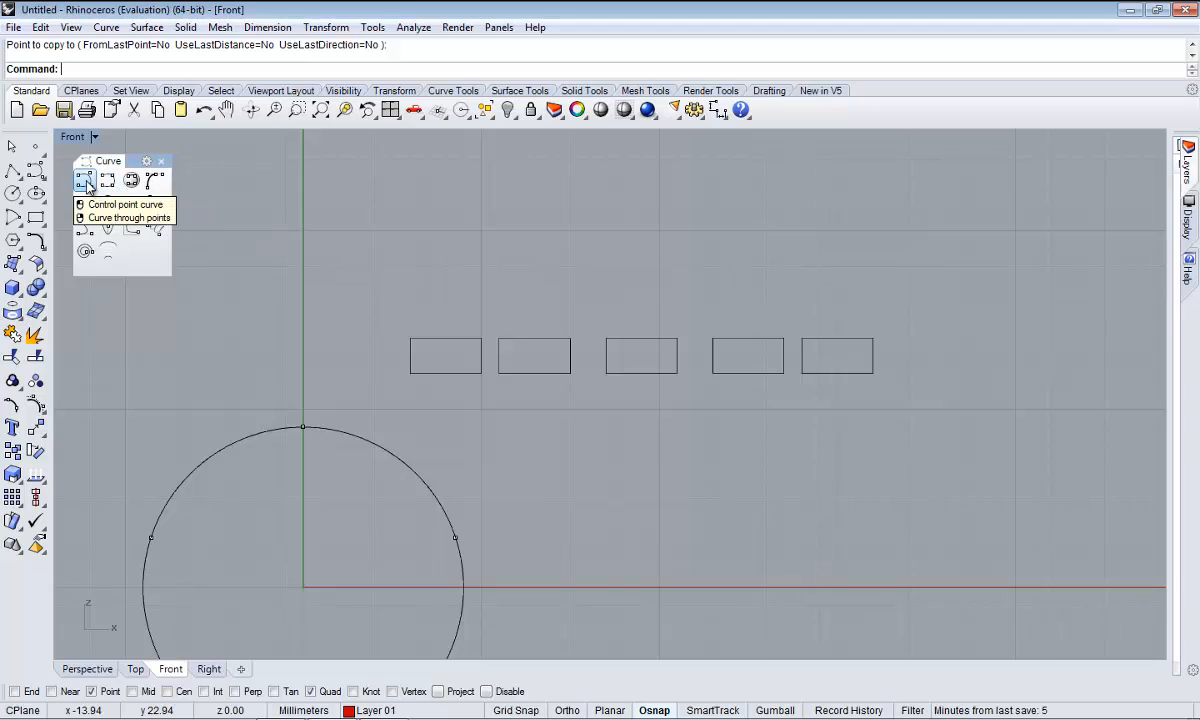
# - Draw an open degree-3 control point curve with five points, arching above the row of rectangles and hooking back
pyautogui.click(86, 183)
pyautogui.click(312, 308)
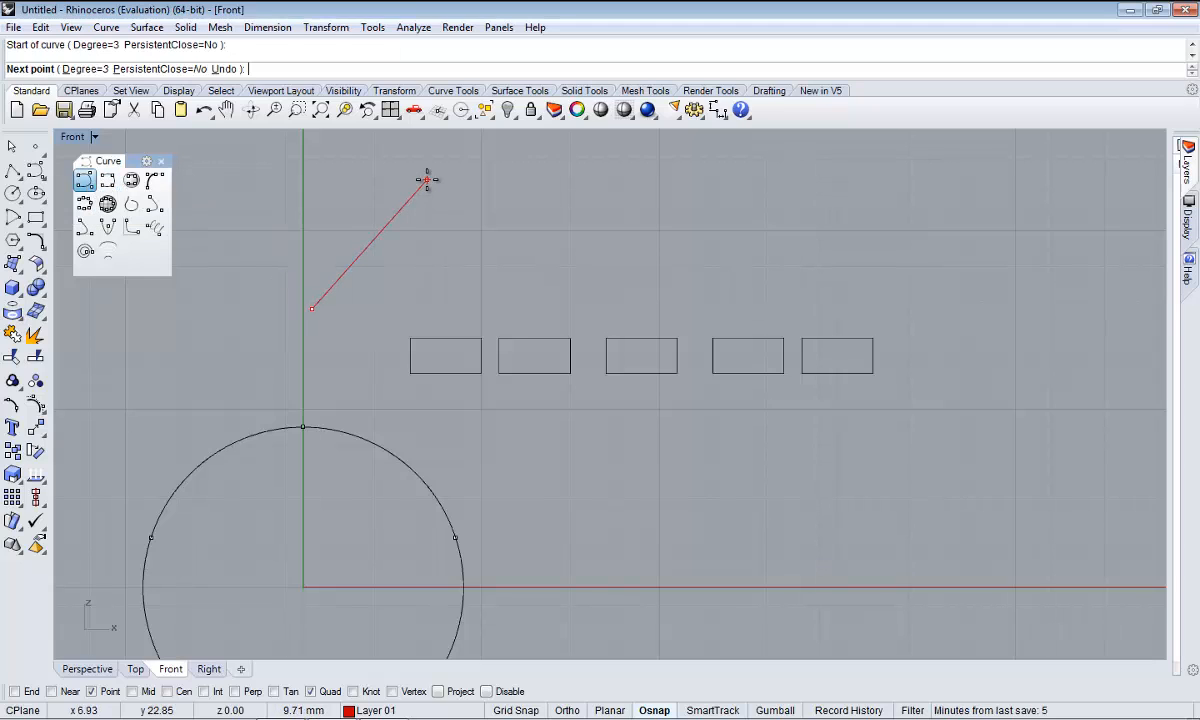
pyautogui.click(405, 192)
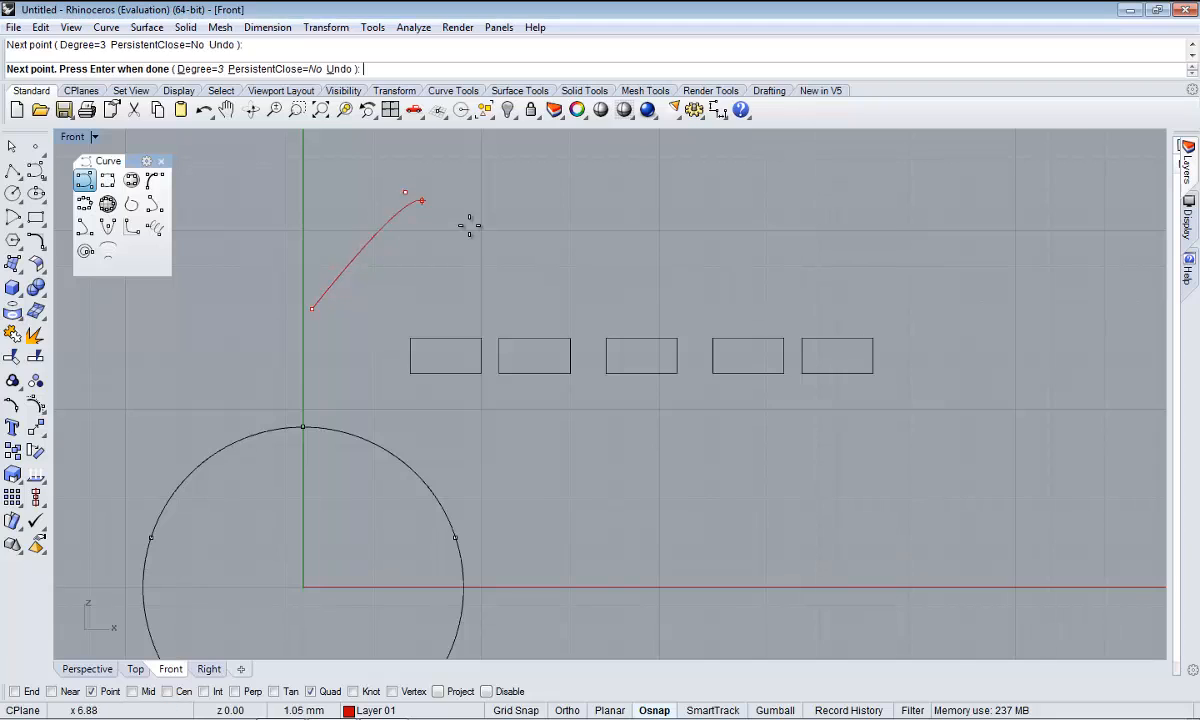
pyautogui.click(556, 263)
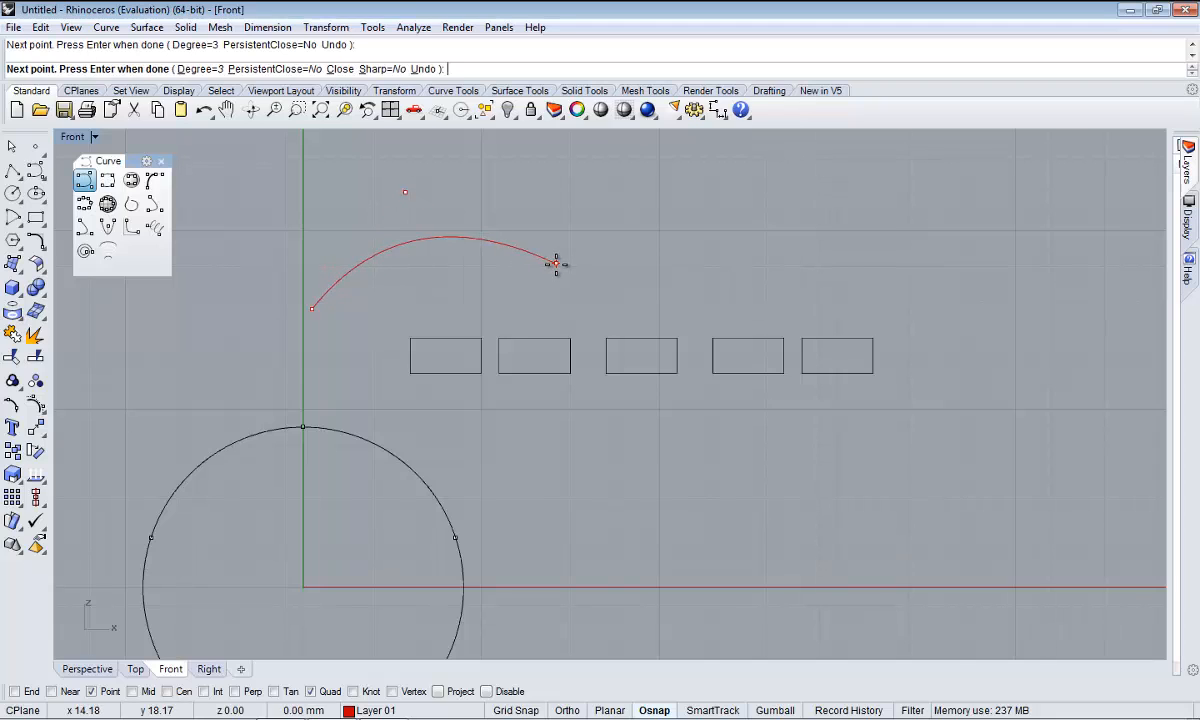
pyautogui.click(517, 314)
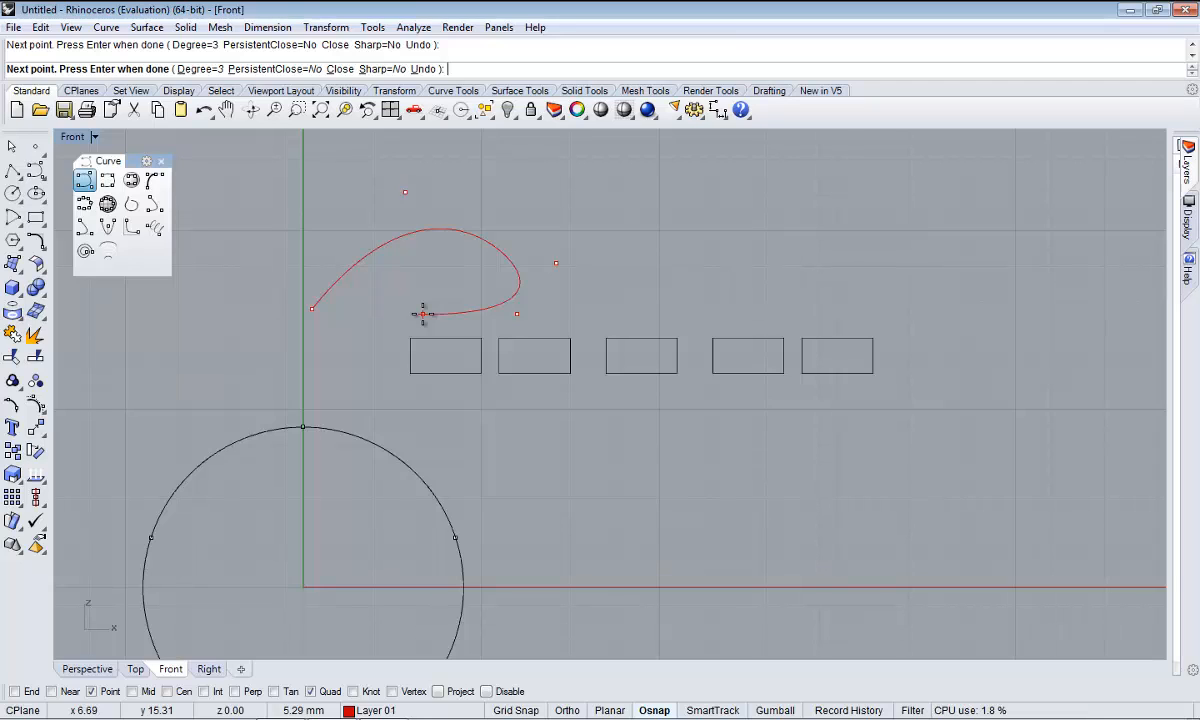
pyautogui.click(423, 314)
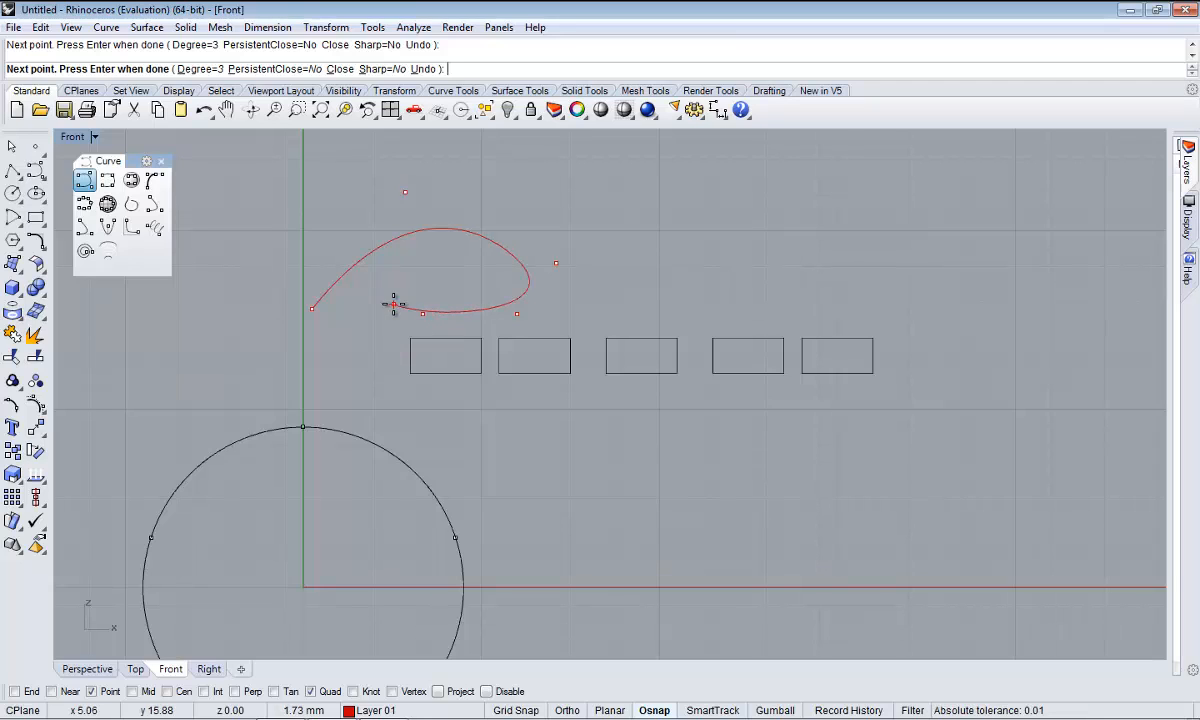
pyautogui.press('Return')
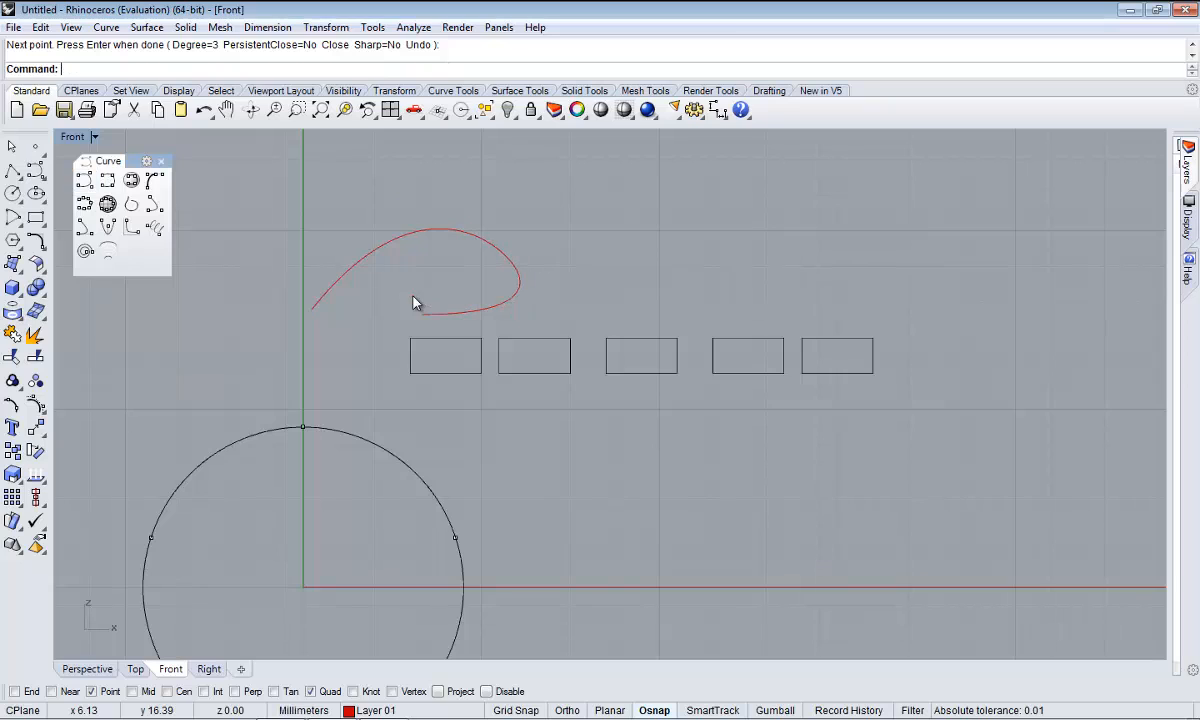
# - Draw a closed, degree-3 interpolated curve through six points around and beyond the open curve above the rectangles
pyautogui.click(107, 182)
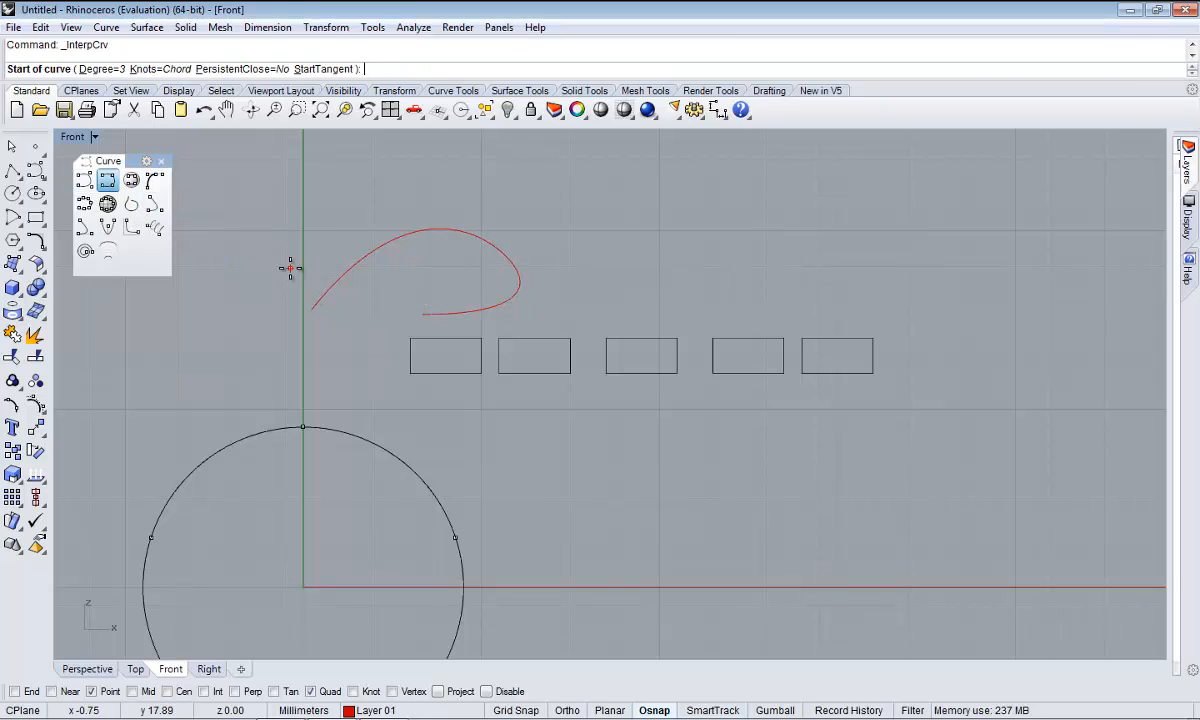
pyautogui.click(290, 267)
pyautogui.click(449, 175)
pyautogui.click(593, 236)
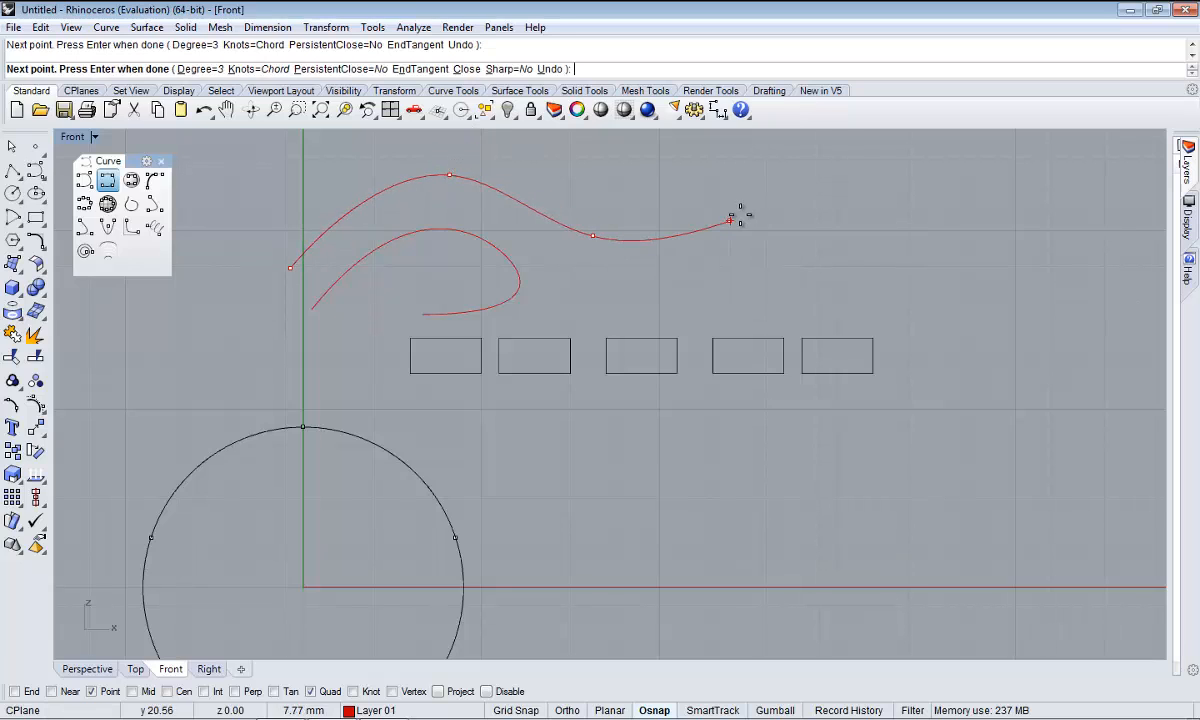
pyautogui.click(741, 213)
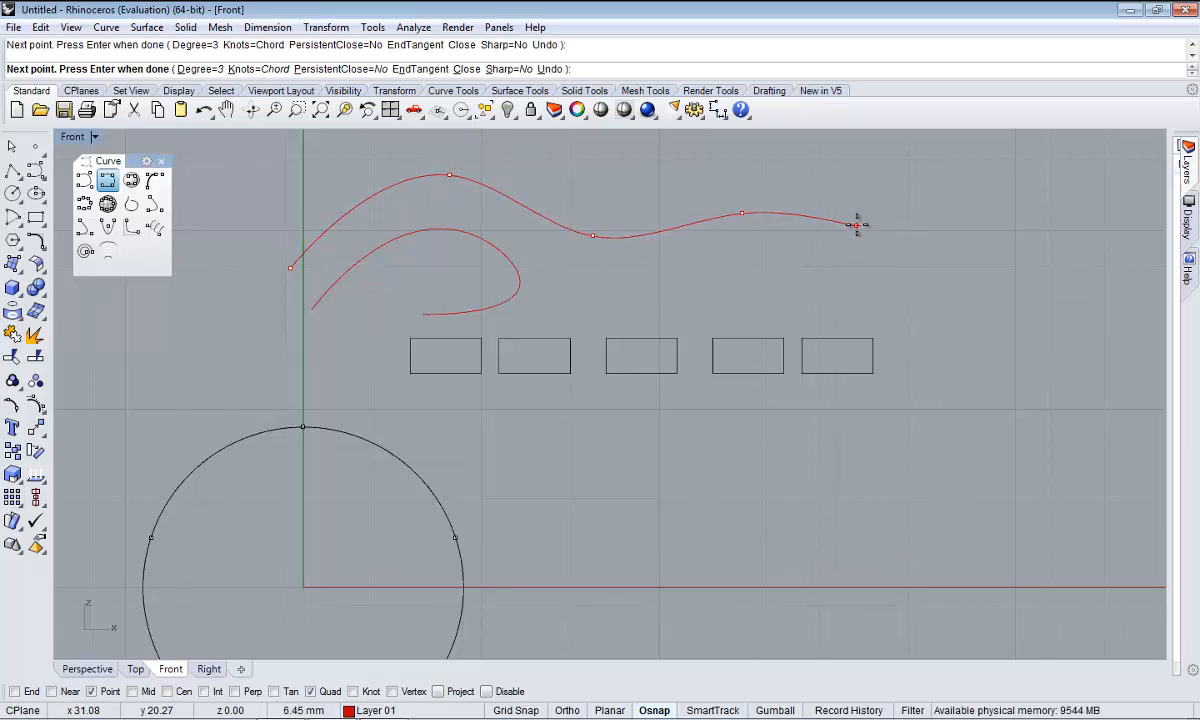
pyautogui.click(857, 224)
pyautogui.click(688, 301)
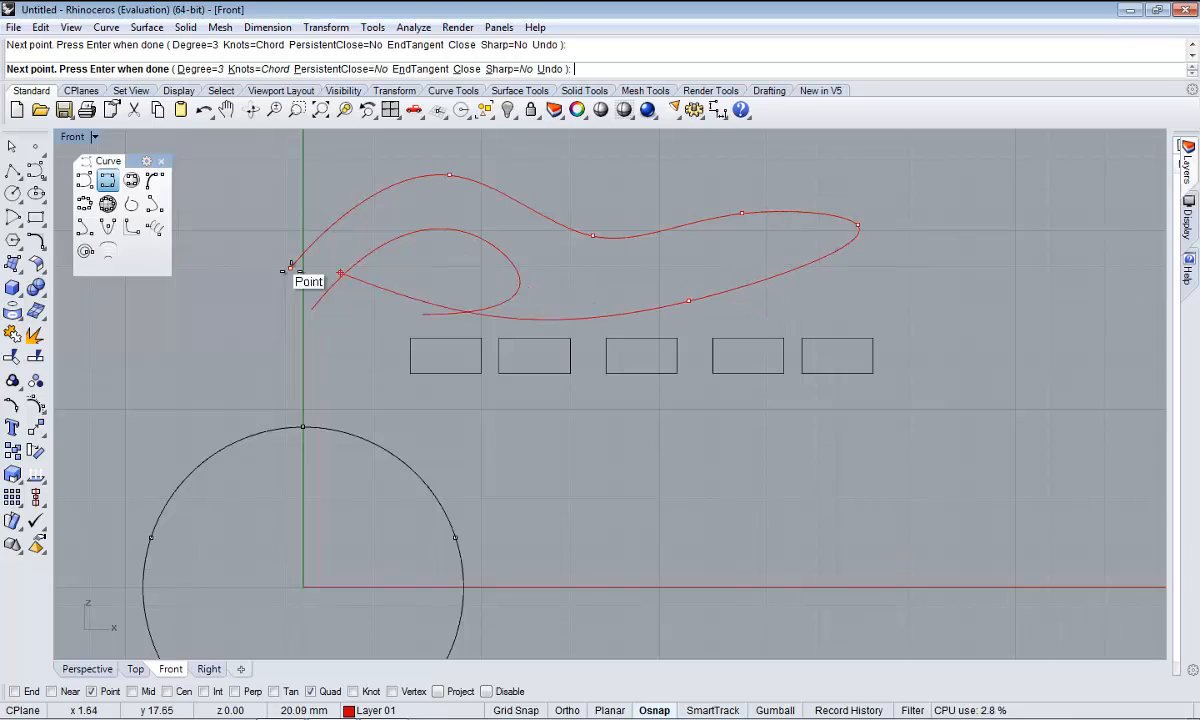
pyautogui.click(290, 268)
# - Delete both red practice curves above the row of rectangles
pyautogui.scroll(-4, 369, 262)
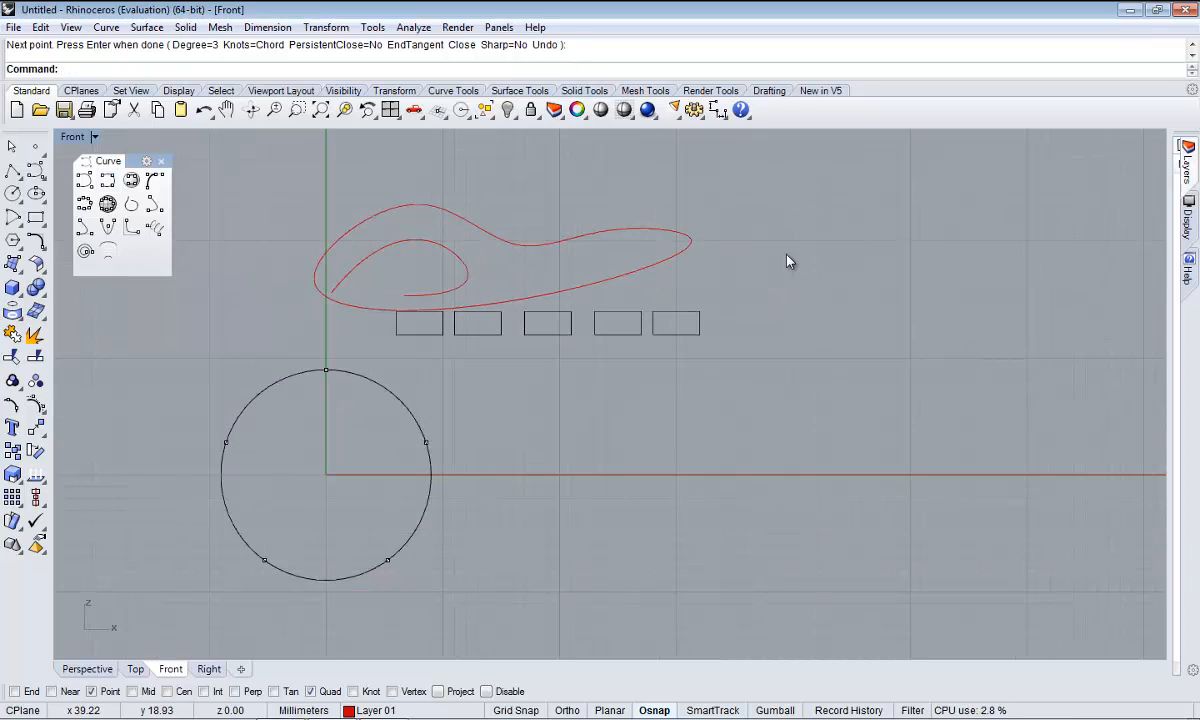
pyautogui.moveTo(789, 254); pyautogui.dragTo(430, 236)
pyautogui.press('Delete')
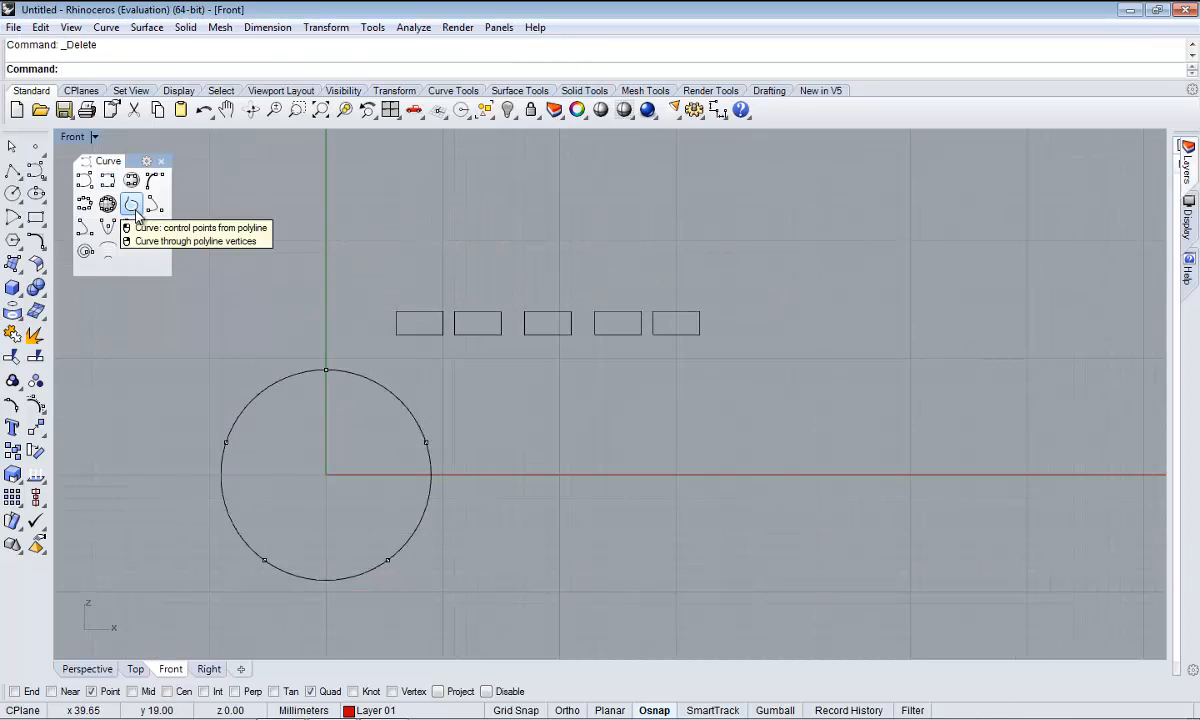
# - Draw a closed interpolated curve through six points just inside the first rectangle, forming a rounded shape with wavy long sides
pyautogui.click(108, 180)
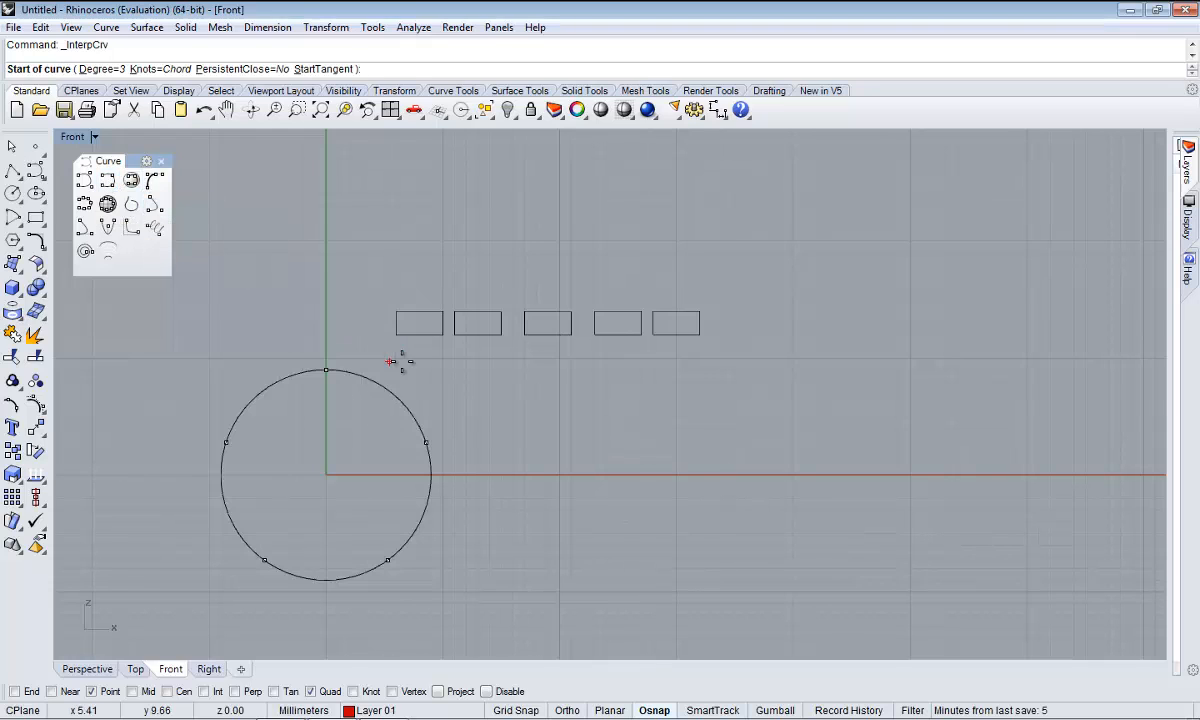
pyautogui.scroll(5, 413, 313)
pyautogui.scroll(3, 391, 348)
pyautogui.click(310, 375)
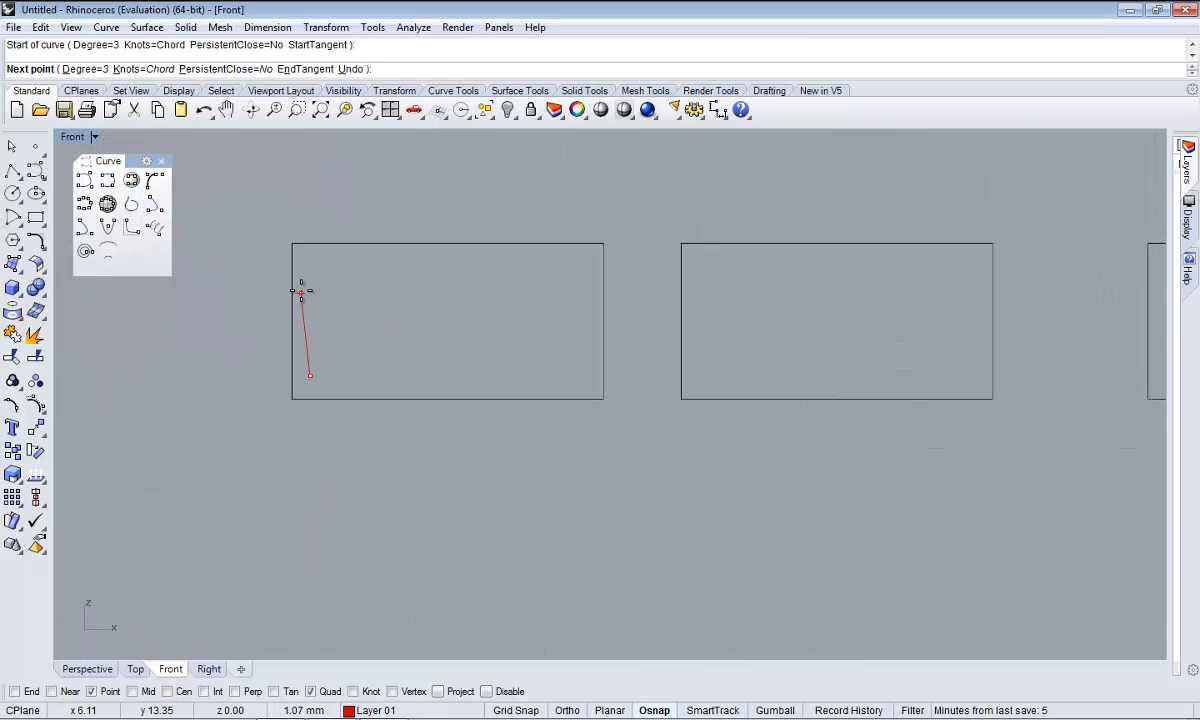
pyautogui.click(317, 286)
pyautogui.click(514, 270)
pyautogui.click(578, 273)
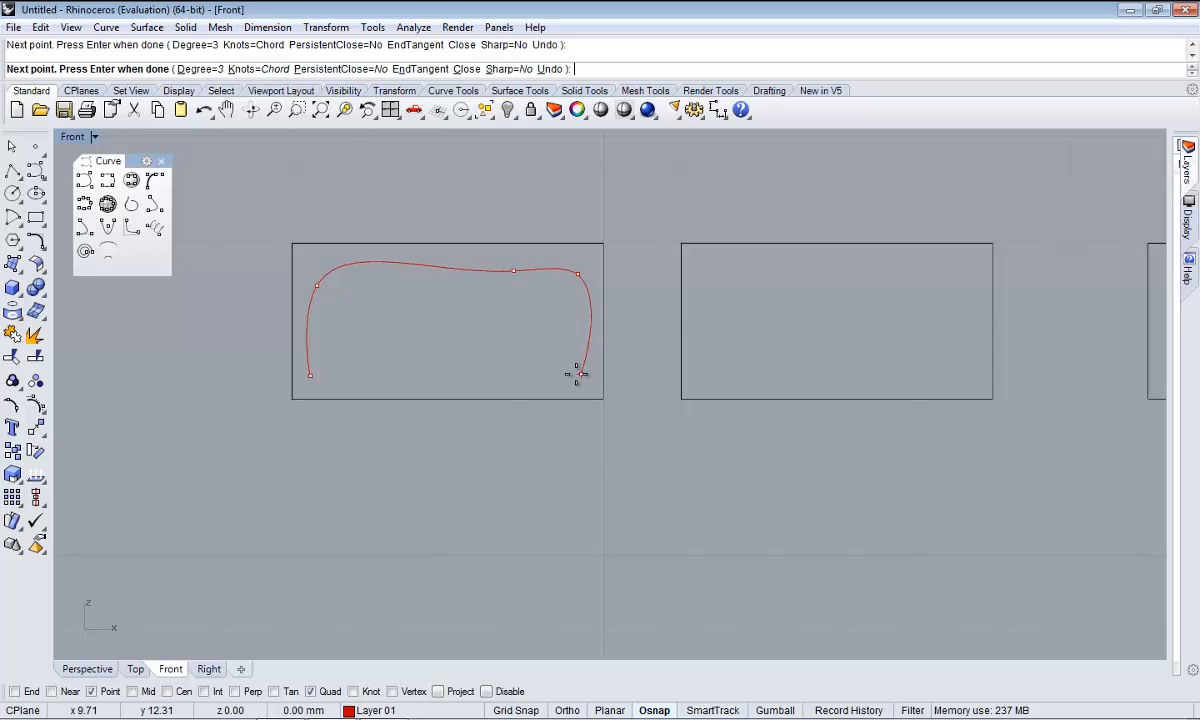
pyautogui.click(578, 374)
pyautogui.click(447, 380)
pyautogui.click(310, 375)
pyautogui.scroll(1, 533, 400)
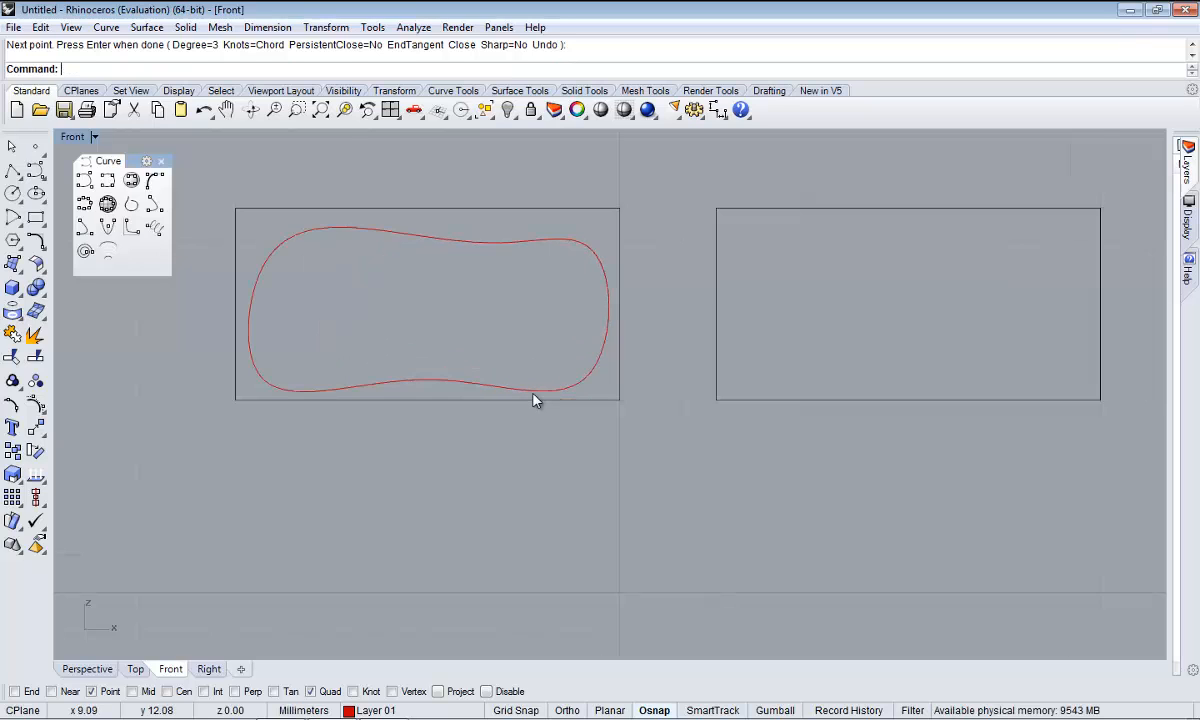
pyautogui.moveTo(525, 388); pyautogui.dragTo(490, 382)
pyautogui.click(571, 402)
pyautogui.scroll(-4, 636, 410)
pyautogui.click(694, 434)
pyautogui.moveTo(665, 442); pyautogui.dragTo(625, 431, button='right')
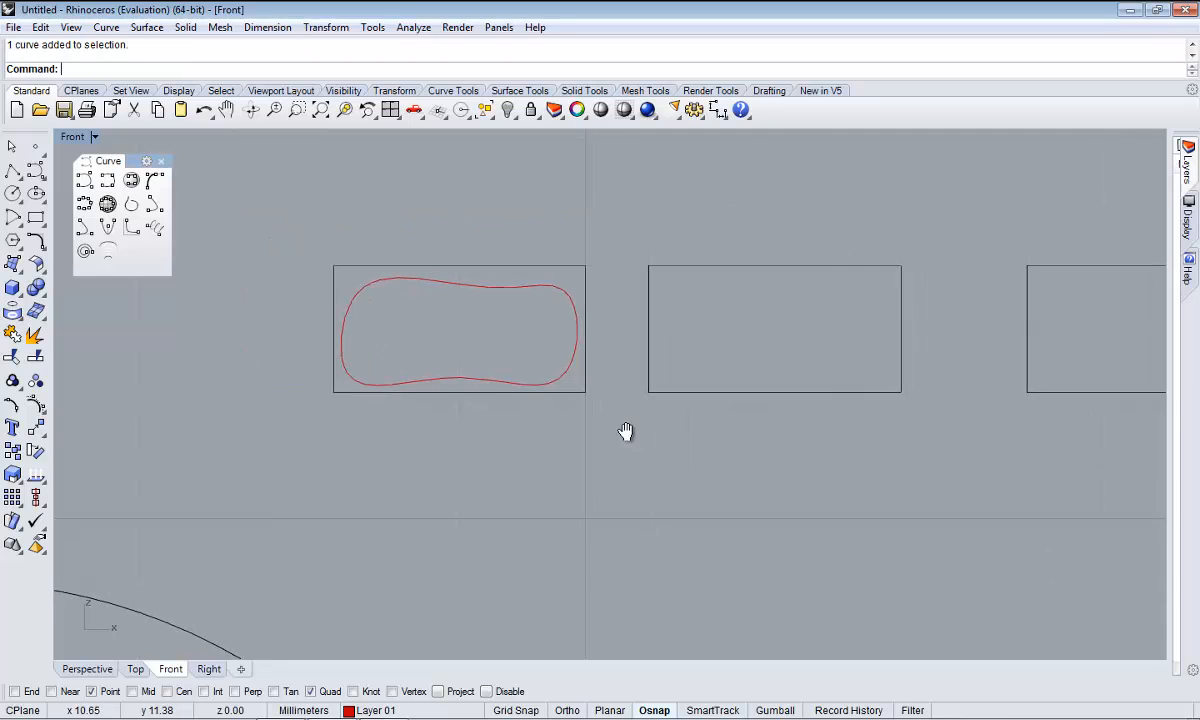
pyautogui.click(584, 368)
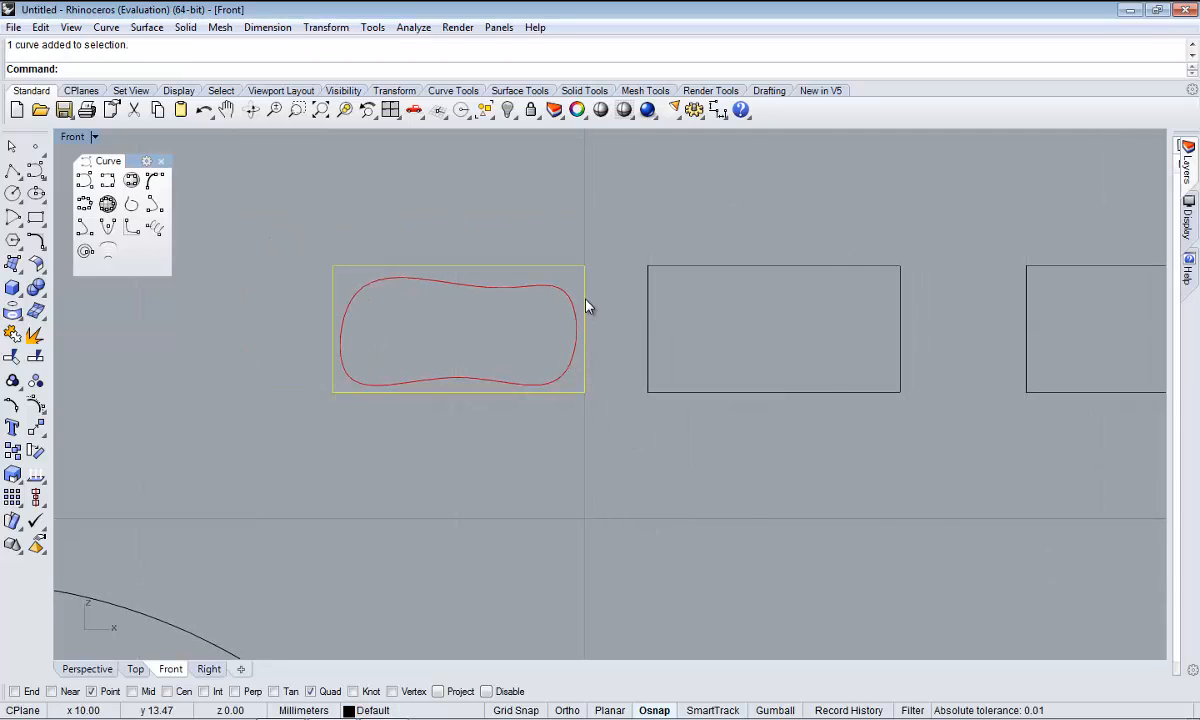
pyautogui.click(690, 273)
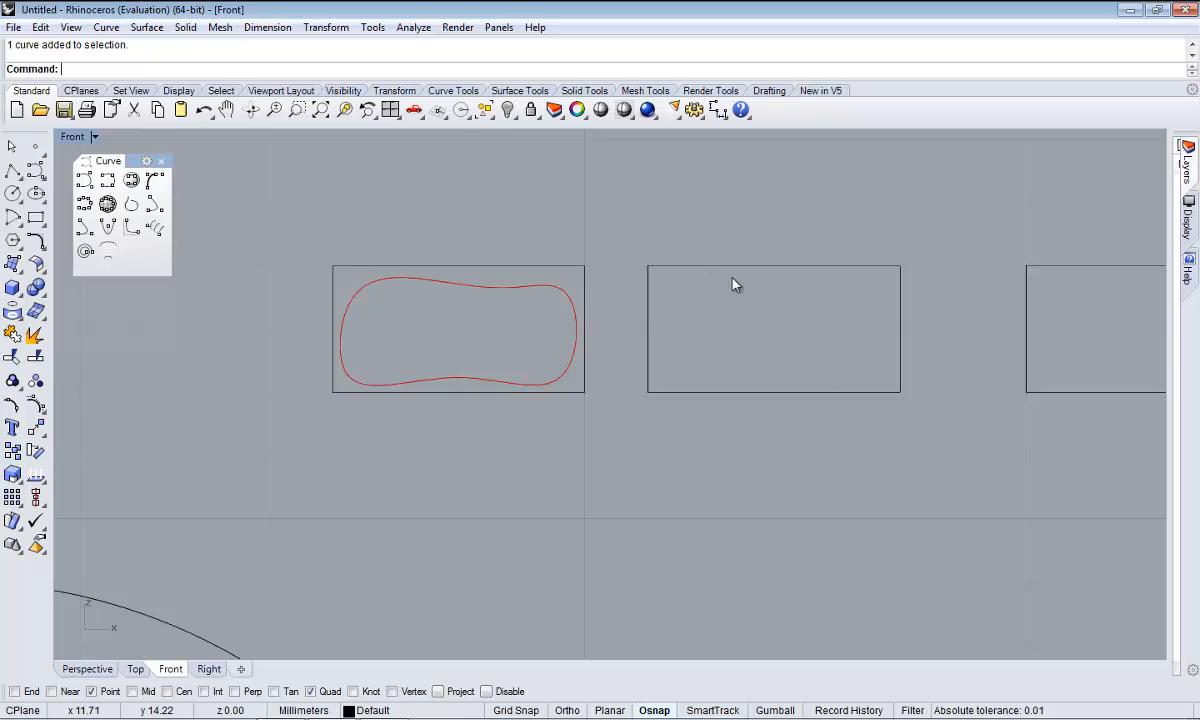
# - Draw a closed, degree-3 interpolated curve through eight points inside the second rectangle, with a shallow dip along its upper side
pyautogui.moveTo(735, 280); pyautogui.dragTo(620, 283, button='right')
pyautogui.click(106, 181)
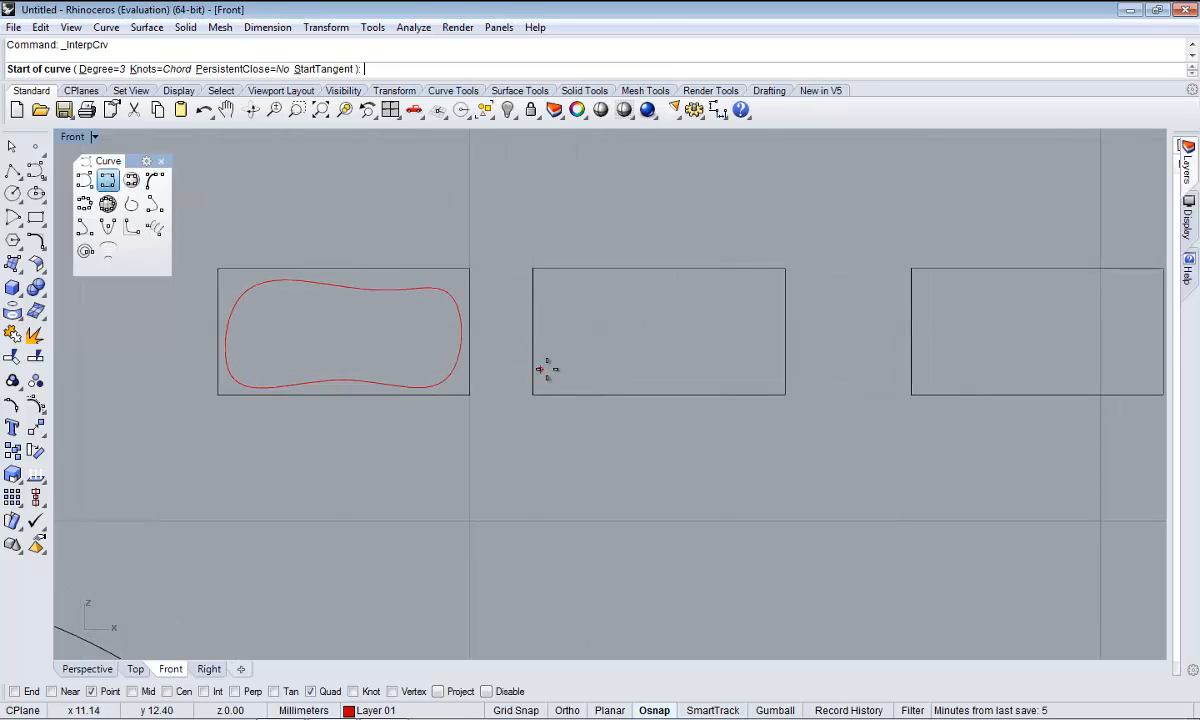
pyautogui.click(555, 366)
pyautogui.click(556, 295)
pyautogui.click(648, 300)
pyautogui.click(730, 298)
pyautogui.click(753, 287)
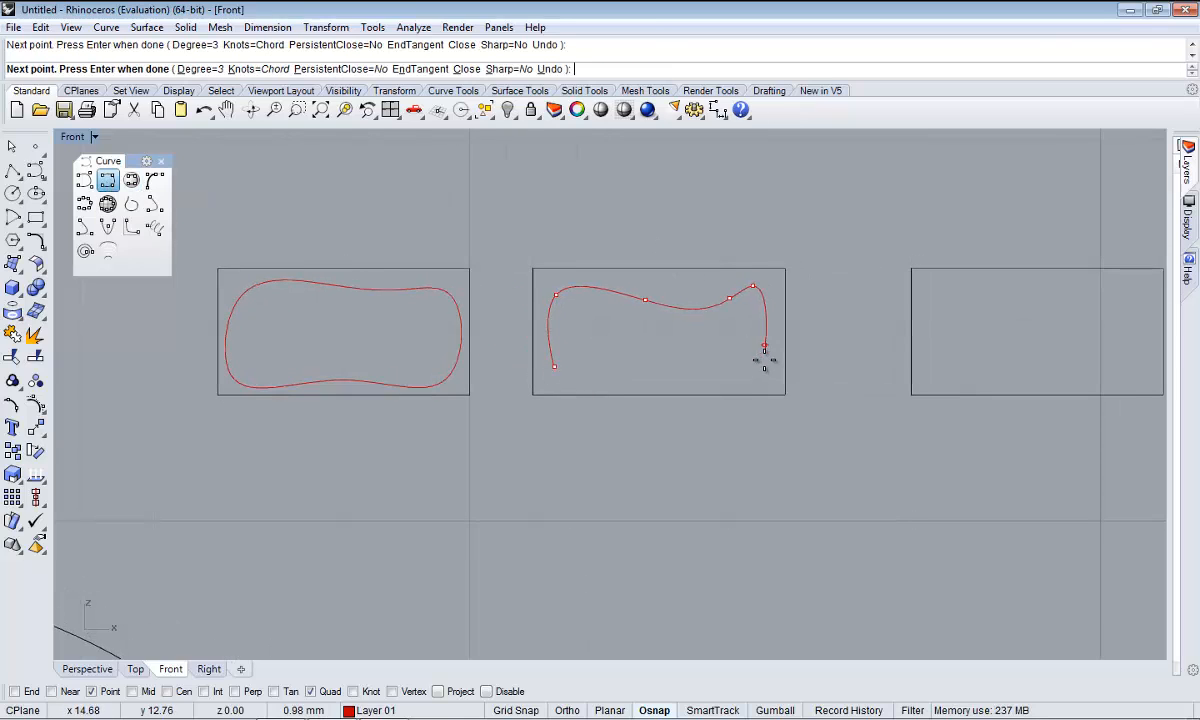
pyautogui.click(763, 362)
pyautogui.click(677, 368)
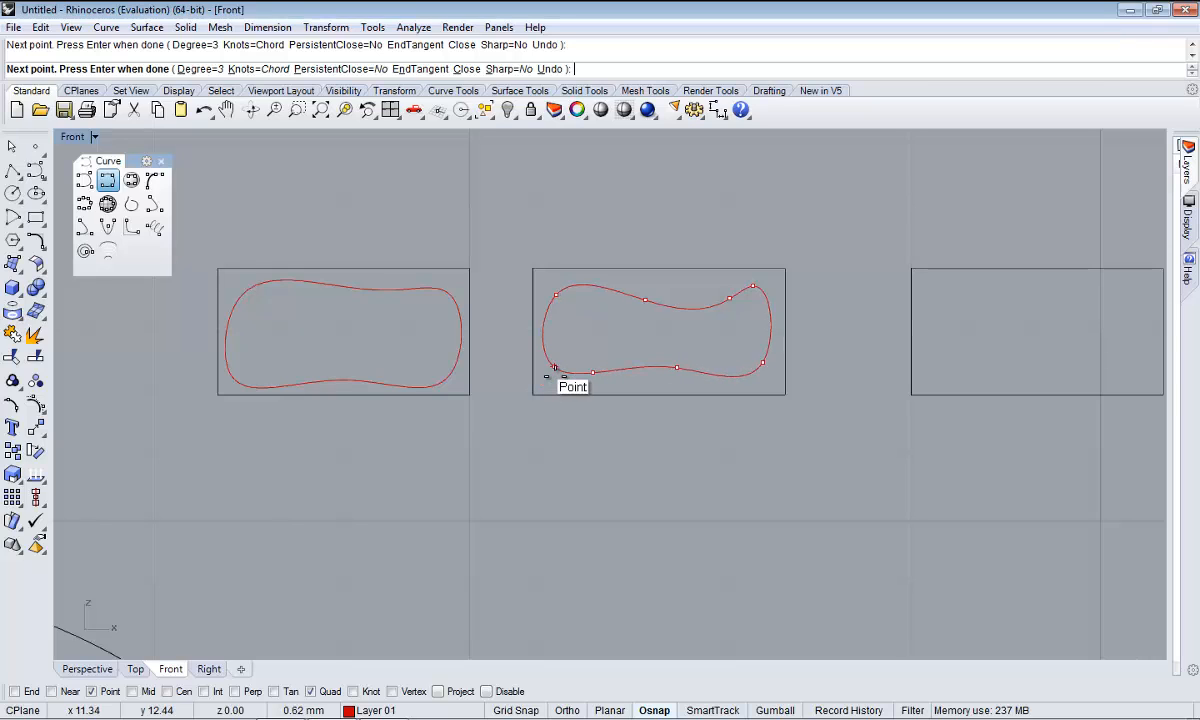
pyautogui.click(555, 366)
# - Reshape the second rectangle's curve with its control points, lowering and spreading the two upper-middle points and raising both upper corner points
pyautogui.scroll(-1, 600, 395)
pyautogui.click(647, 320)
pyautogui.scroll(2, 718, 358)
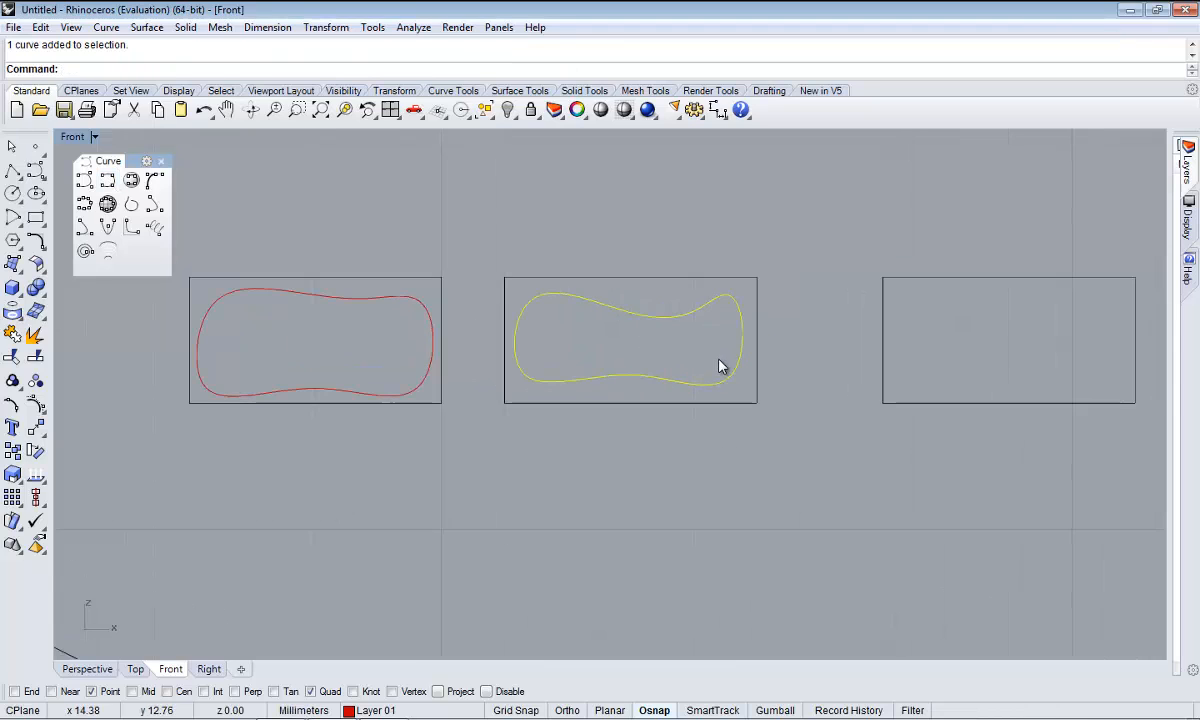
pyautogui.moveTo(653, 343); pyautogui.dragTo(586, 322, button='right')
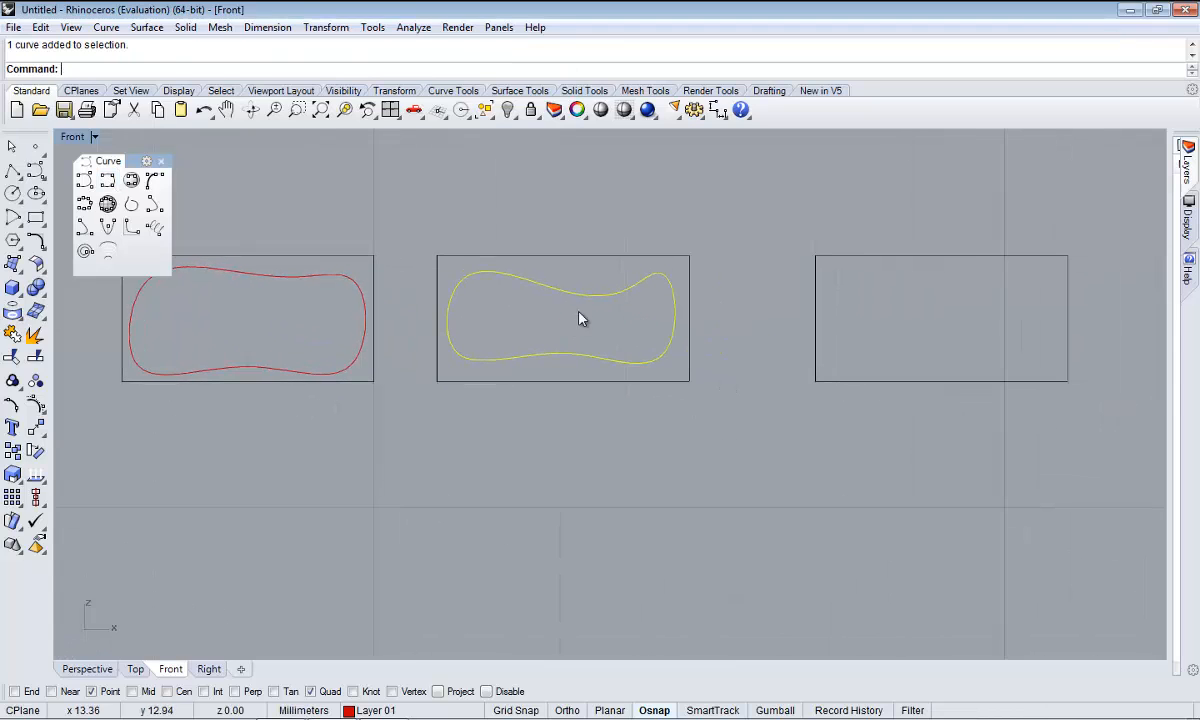
pyautogui.click(35, 403)
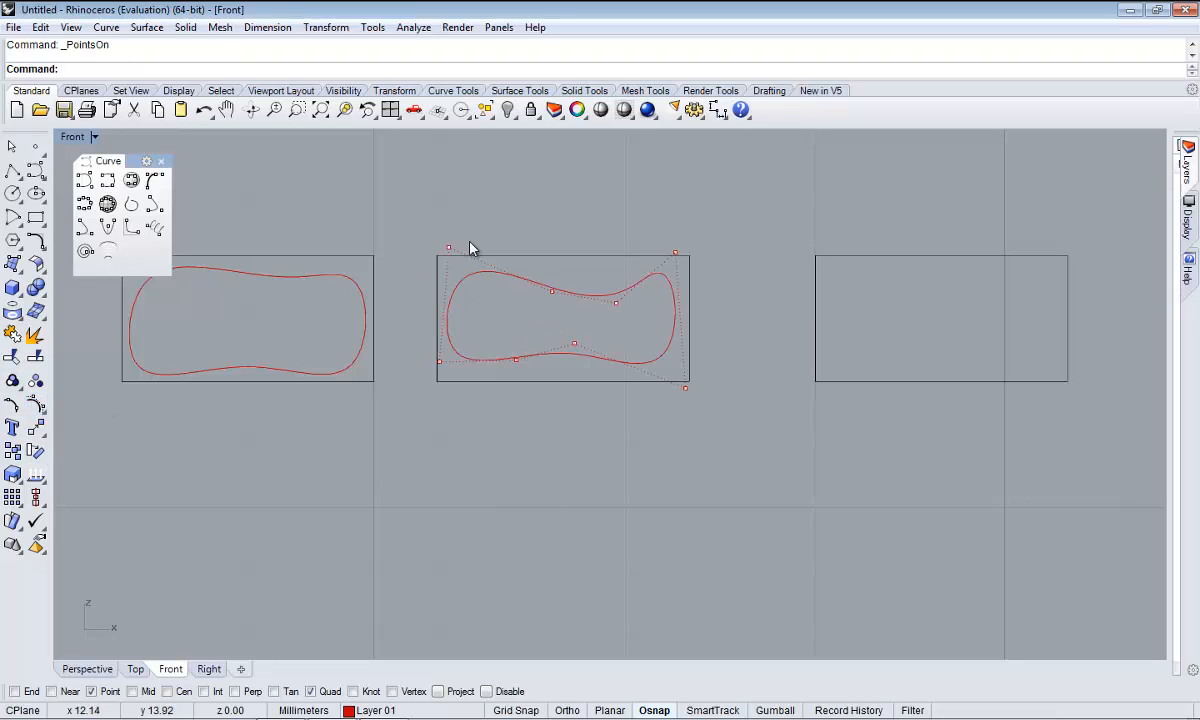
pyautogui.moveTo(553, 296); pyautogui.dragTo(500, 319)
pyautogui.moveTo(447, 251); pyautogui.dragTo(445, 216)
pyautogui.moveTo(614, 308); pyautogui.dragTo(639, 331)
pyautogui.moveTo(675, 253); pyautogui.dragTo(673, 223)
pyautogui.scroll(-2, 673, 224)
pyautogui.moveTo(722, 327); pyautogui.dragTo(625, 340, button='right')
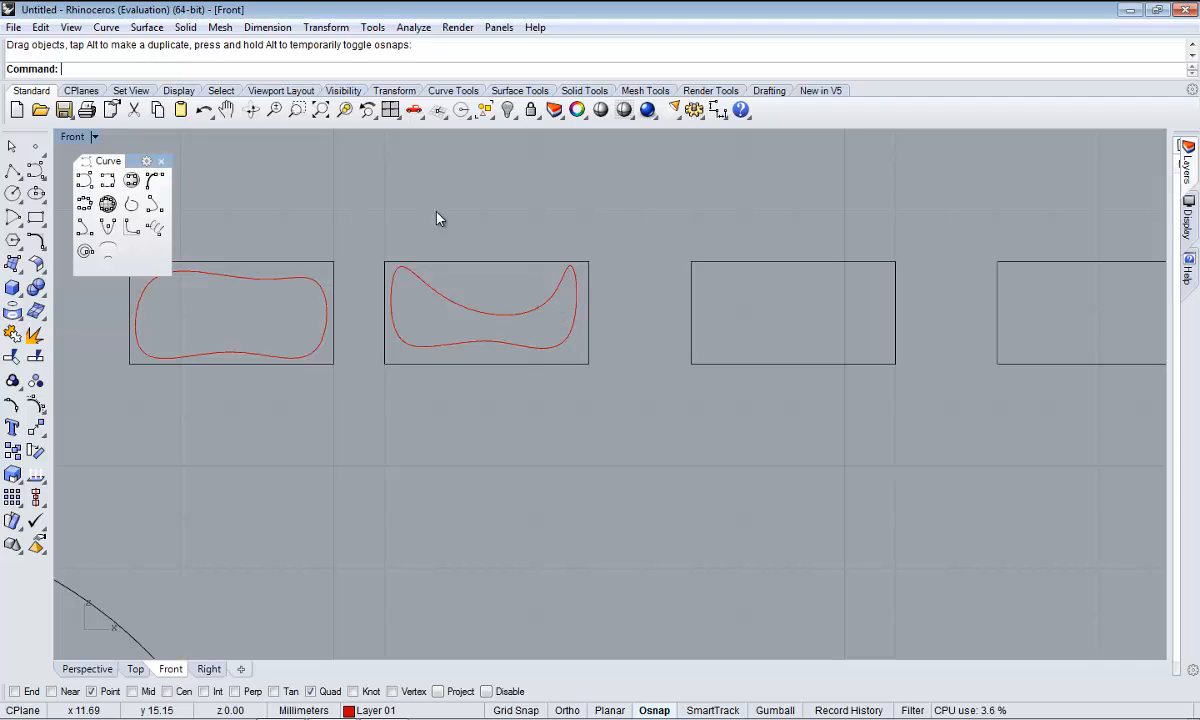
# - Copy the second rectangle's curve about 6.05 mm across into the third rectangle
pyautogui.click(538, 317)
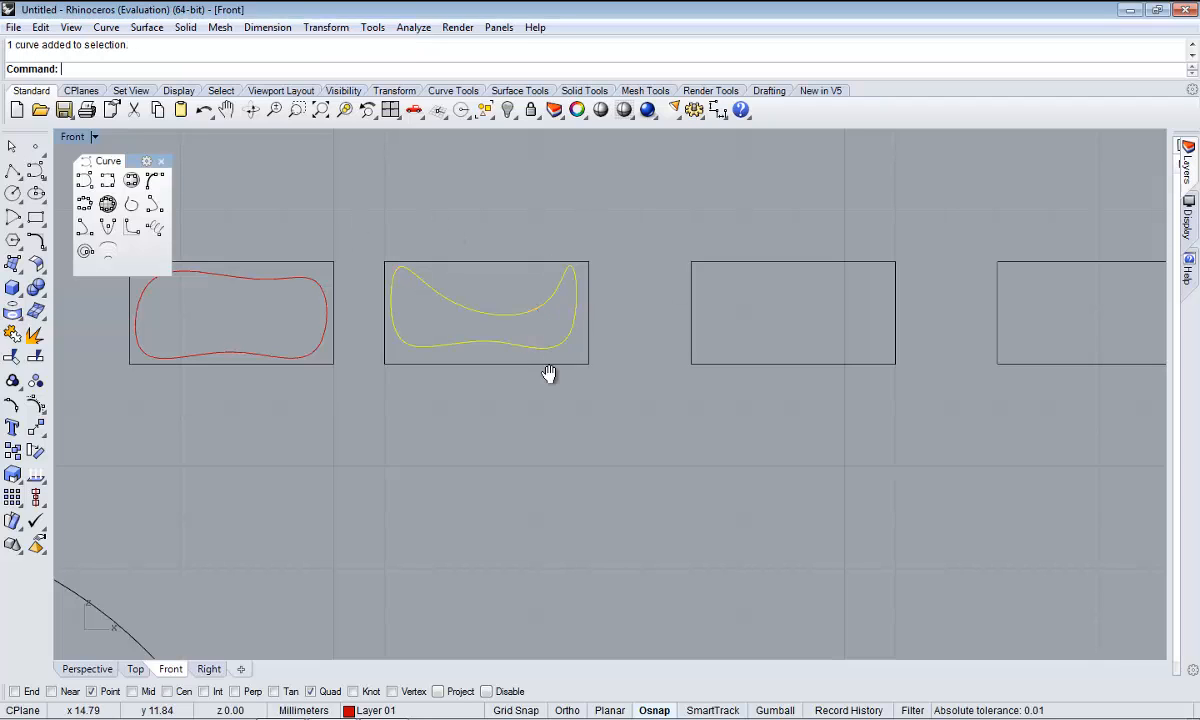
pyautogui.moveTo(546, 370); pyautogui.dragTo(444, 385, button='right')
pyautogui.click(12, 451)
pyautogui.click(479, 467)
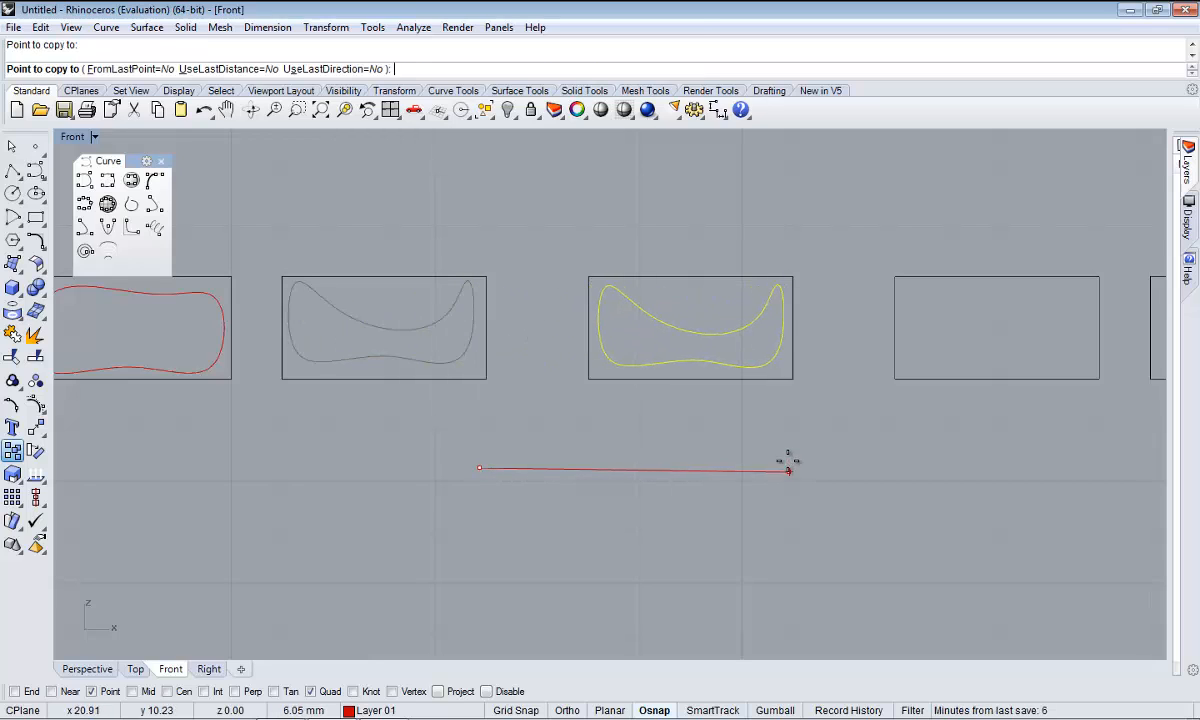
pyautogui.click(789, 471)
pyautogui.rightClick(796, 444)
pyautogui.moveTo(803, 402); pyautogui.dragTo(707, 388, button='right')
pyautogui.click(736, 315)
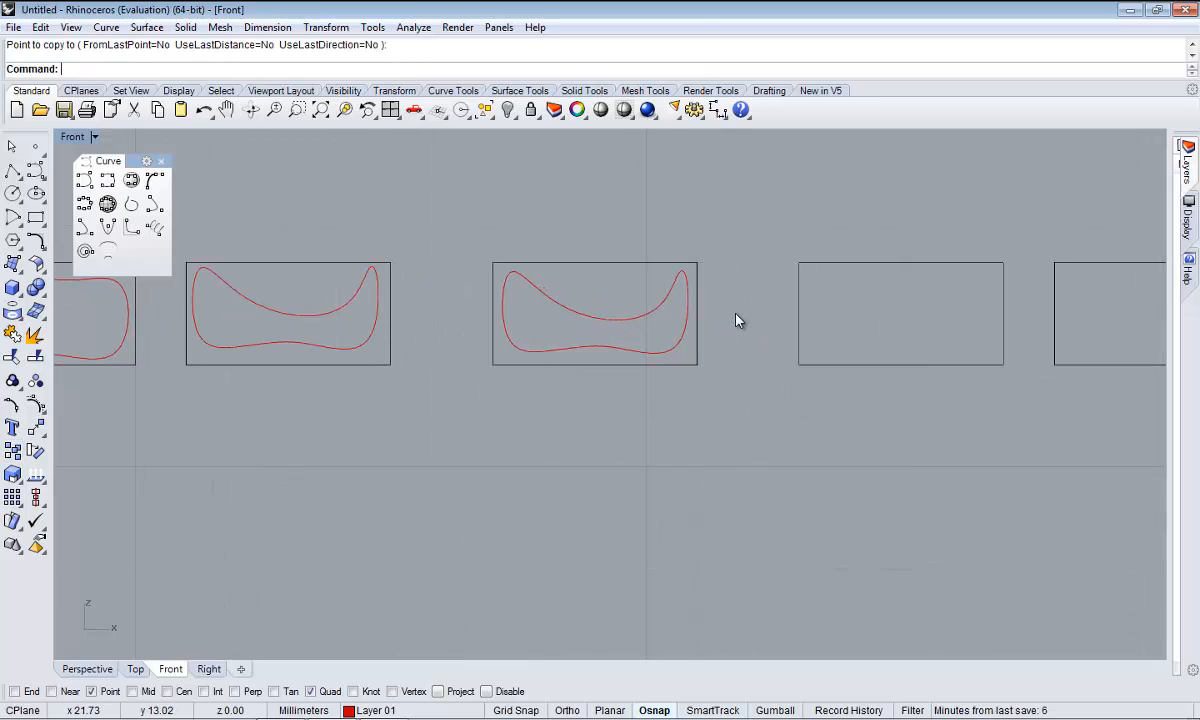
# - Reshape the third rectangle's curve with its control points, shifting the upper dip left, raising the lower-middle point and lowering the lower-right corner point
pyautogui.click(585, 332)
pyautogui.scroll(-2, 334, 340)
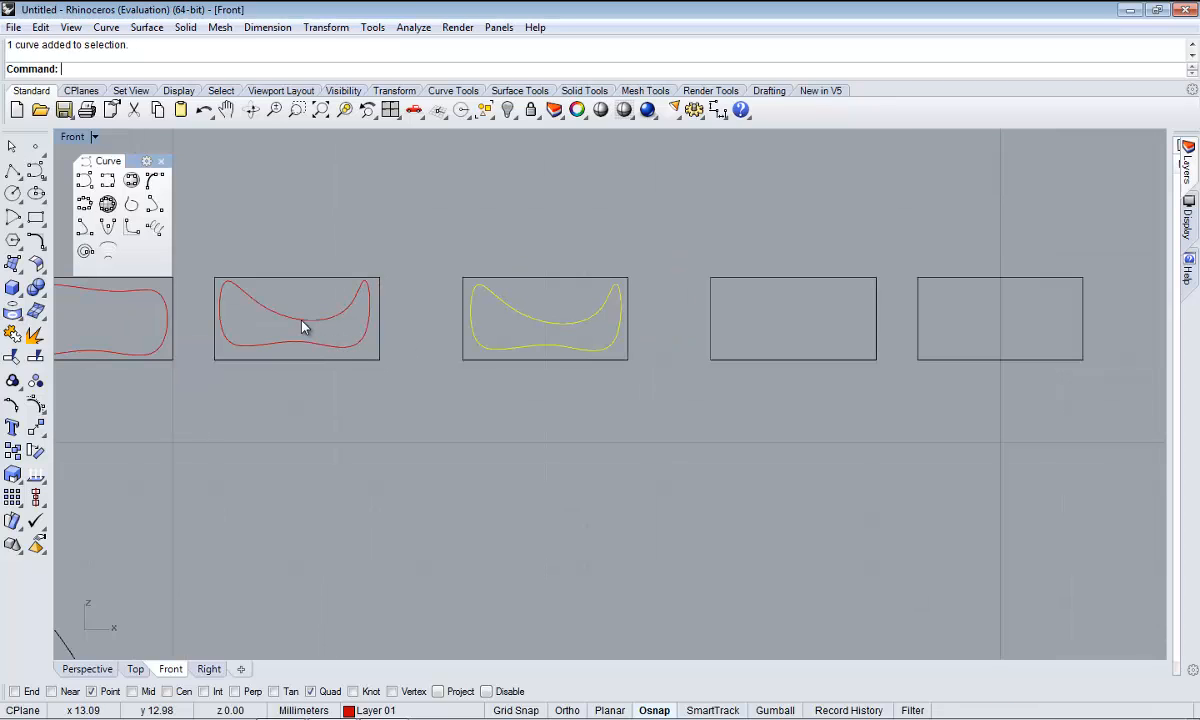
pyautogui.click(36, 404)
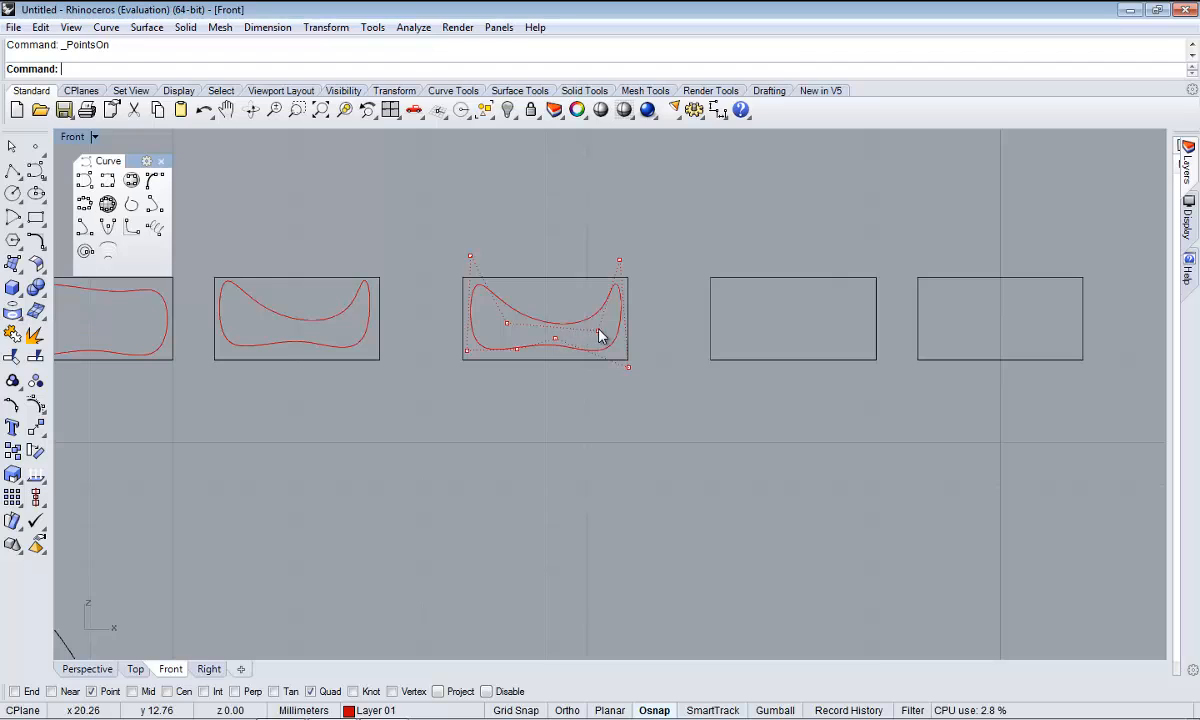
pyautogui.moveTo(598, 330)
pyautogui.mouseDown()
pyautogui.moveTo(557, 303)
pyautogui.moveTo(538, 316)
pyautogui.moveTo(605, 305)
pyautogui.moveTo(594, 305)
pyautogui.mouseUp()
pyautogui.scroll(-2, 575, 317)
pyautogui.scroll(2, 530, 345)
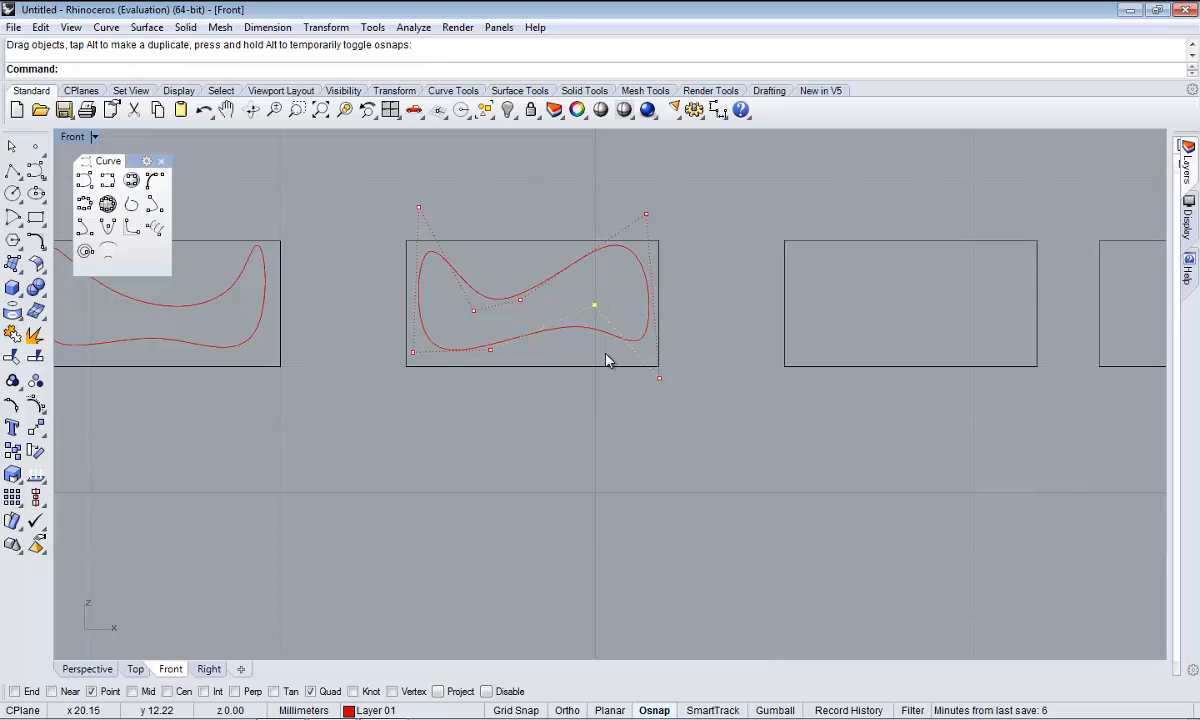
pyautogui.moveTo(661, 388); pyautogui.dragTo(648, 404)
pyautogui.scroll(-2, 670, 355)
pyautogui.moveTo(686, 358); pyautogui.dragTo(545, 334, button='right')
pyautogui.press('Escape')
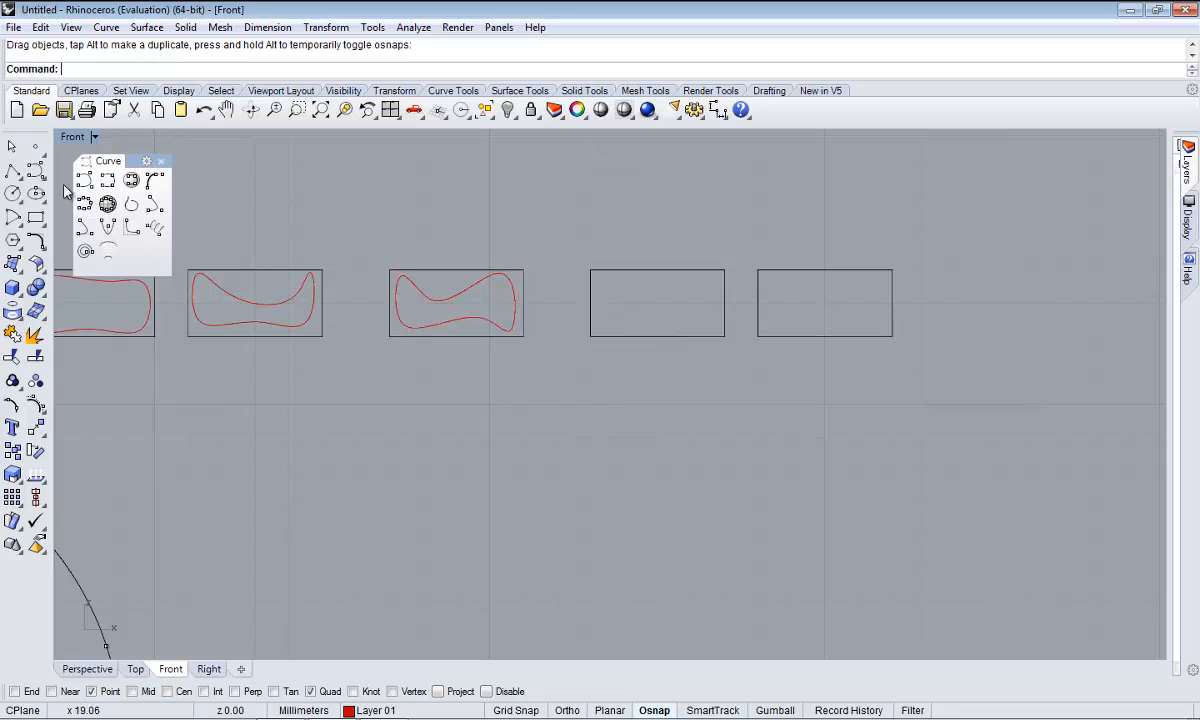
# - Draw a closed, degree-3 control point curve with eleven points inside the fourth rectangle, with a central bump on top and a flat base
pyautogui.click(35, 170)
pyautogui.scroll(3, 680, 370)
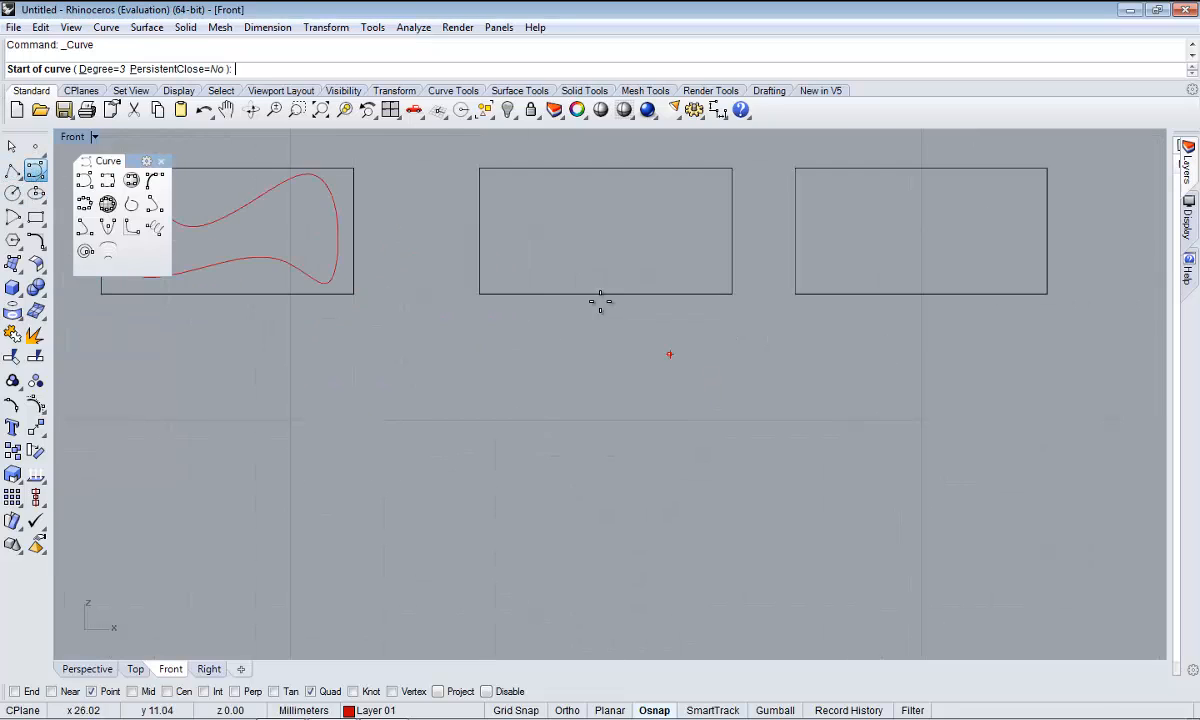
pyautogui.moveTo(467, 268); pyautogui.dragTo(397, 398, button='right')
pyautogui.click(427, 391)
pyautogui.click(428, 324)
pyautogui.click(485, 348)
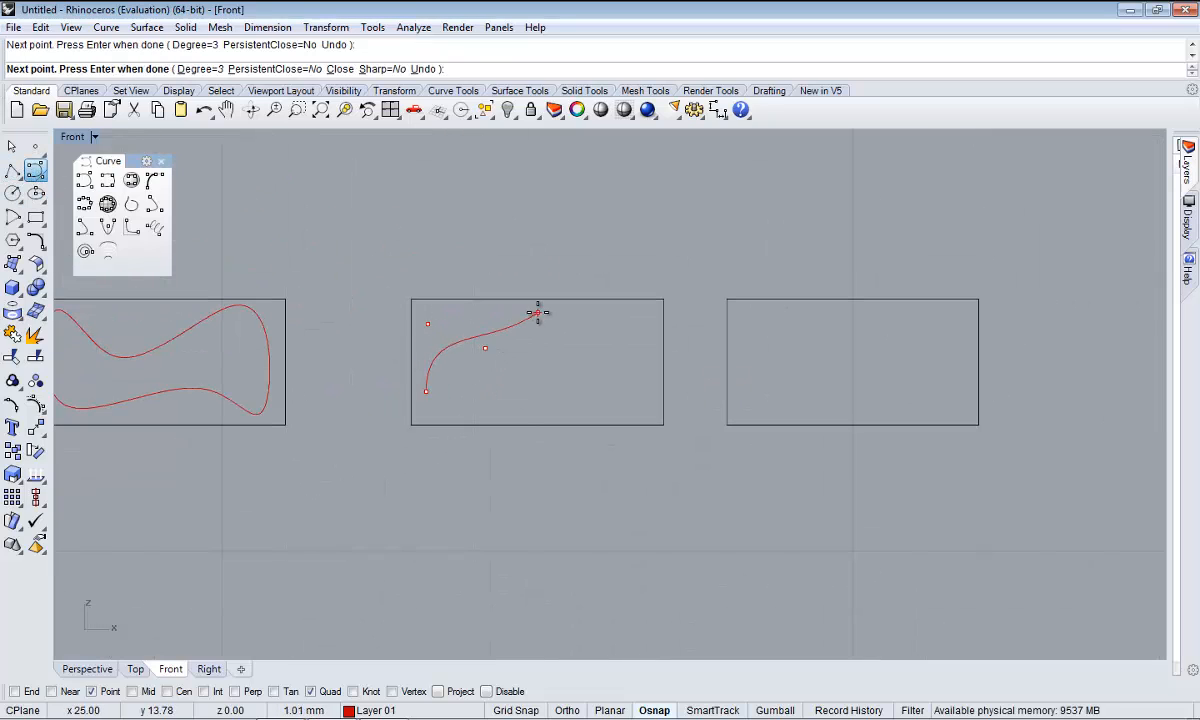
pyautogui.click(538, 313)
pyautogui.click(556, 352)
pyautogui.click(621, 324)
pyautogui.click(641, 372)
pyautogui.click(639, 398)
pyautogui.click(597, 408)
pyautogui.click(518, 404)
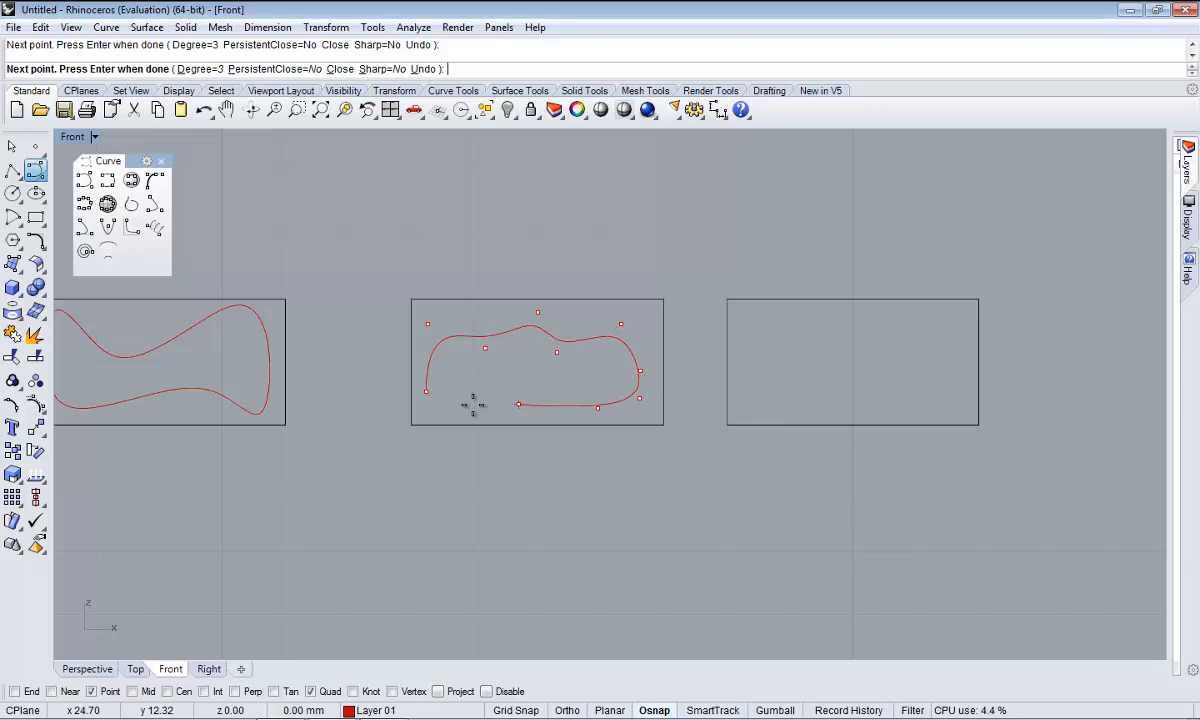
pyautogui.click(440, 407)
pyautogui.click(431, 400)
pyautogui.scroll(-4, 600, 375)
pyautogui.scroll(5, 700, 375)
# - Draw a closed, degree-3 control point curve inside the fifth rectangle, with a deep V-shaped notch in the middle of its upper side
pyautogui.rightClick(705, 390)
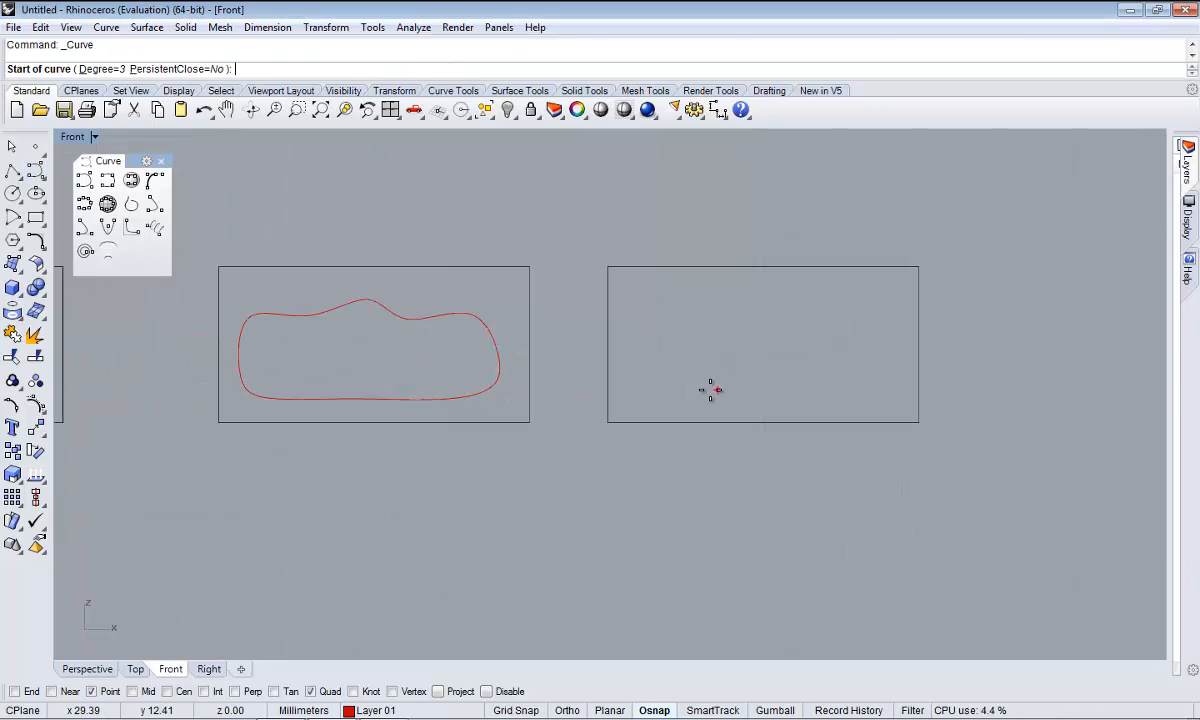
pyautogui.click(627, 300)
pyautogui.click(713, 292)
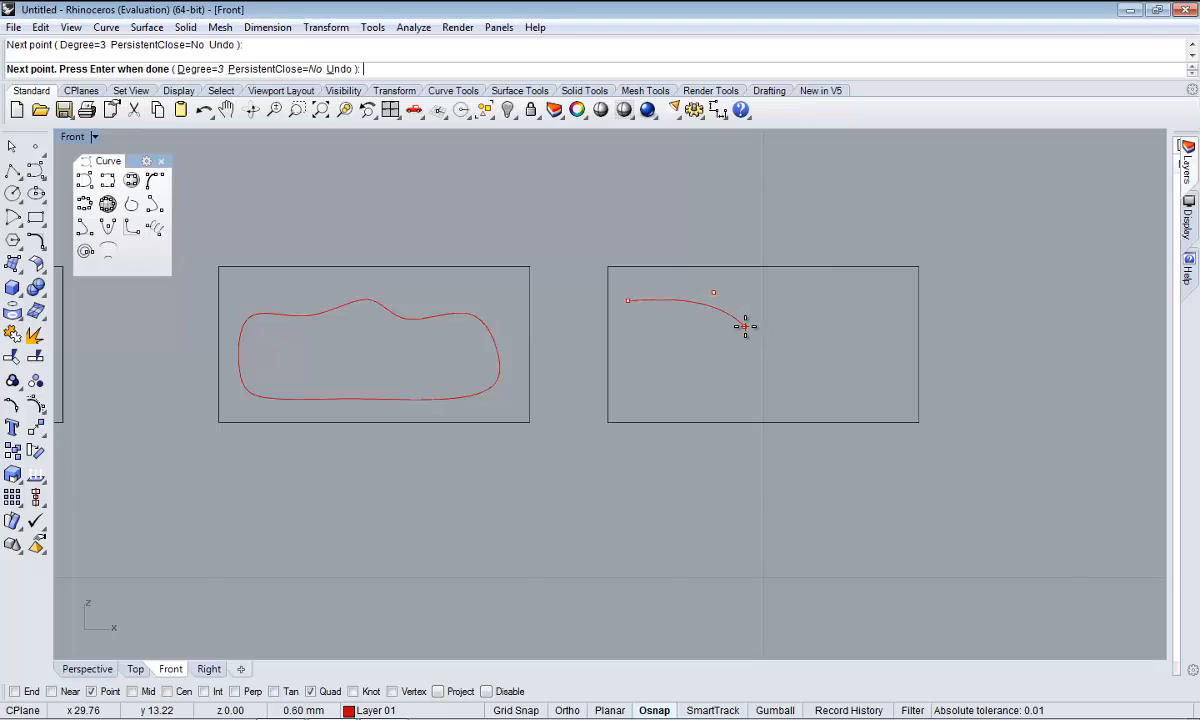
pyautogui.click(744, 326)
pyautogui.click(775, 390)
pyautogui.click(801, 304)
pyautogui.click(856, 294)
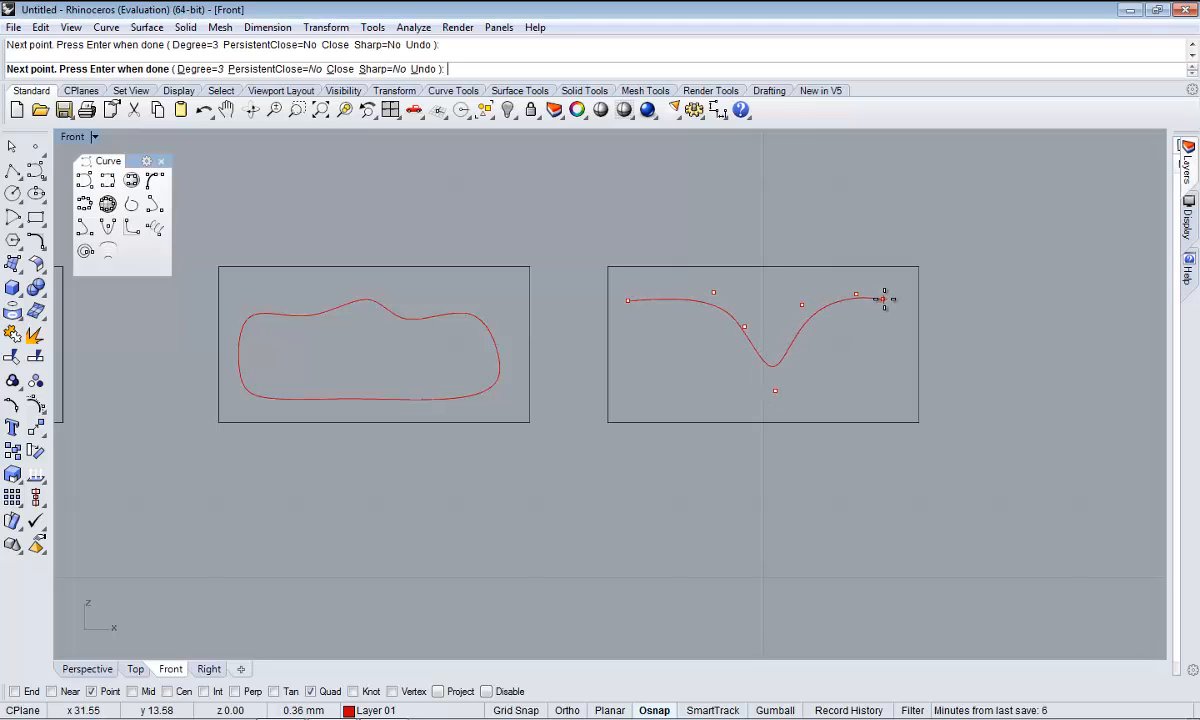
pyautogui.click(884, 299)
pyautogui.click(884, 378)
pyautogui.click(884, 406)
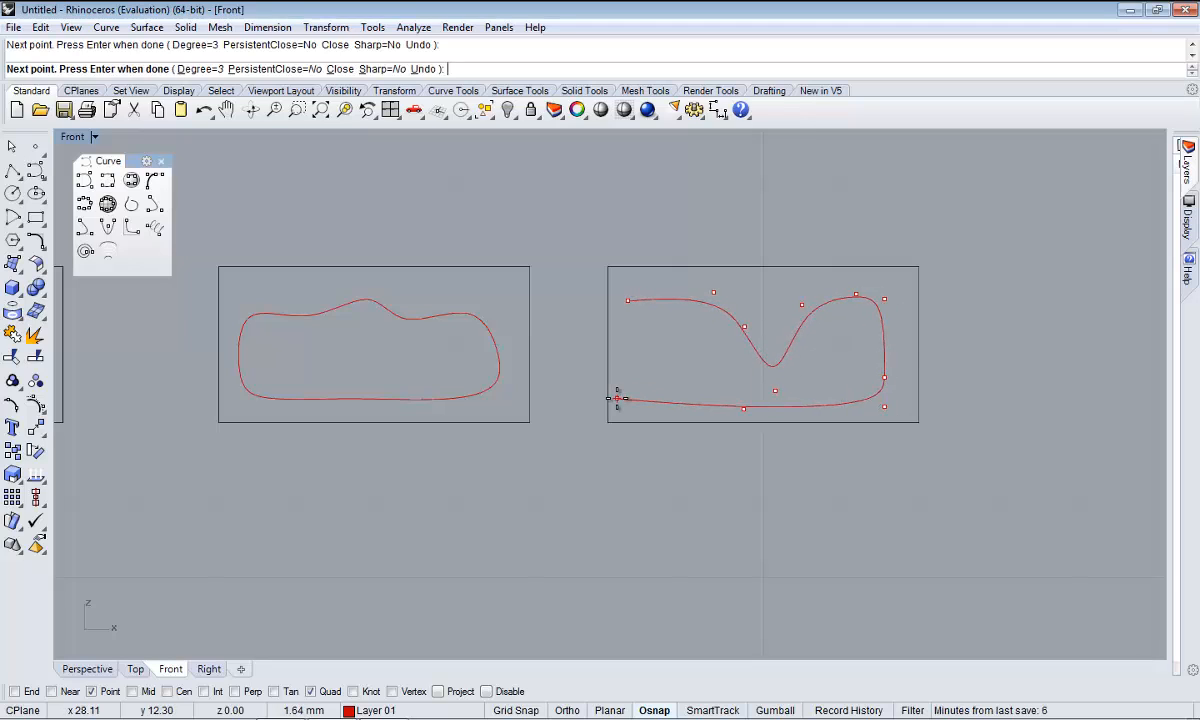
pyautogui.click(627, 300)
pyautogui.scroll(-5, 629, 307)
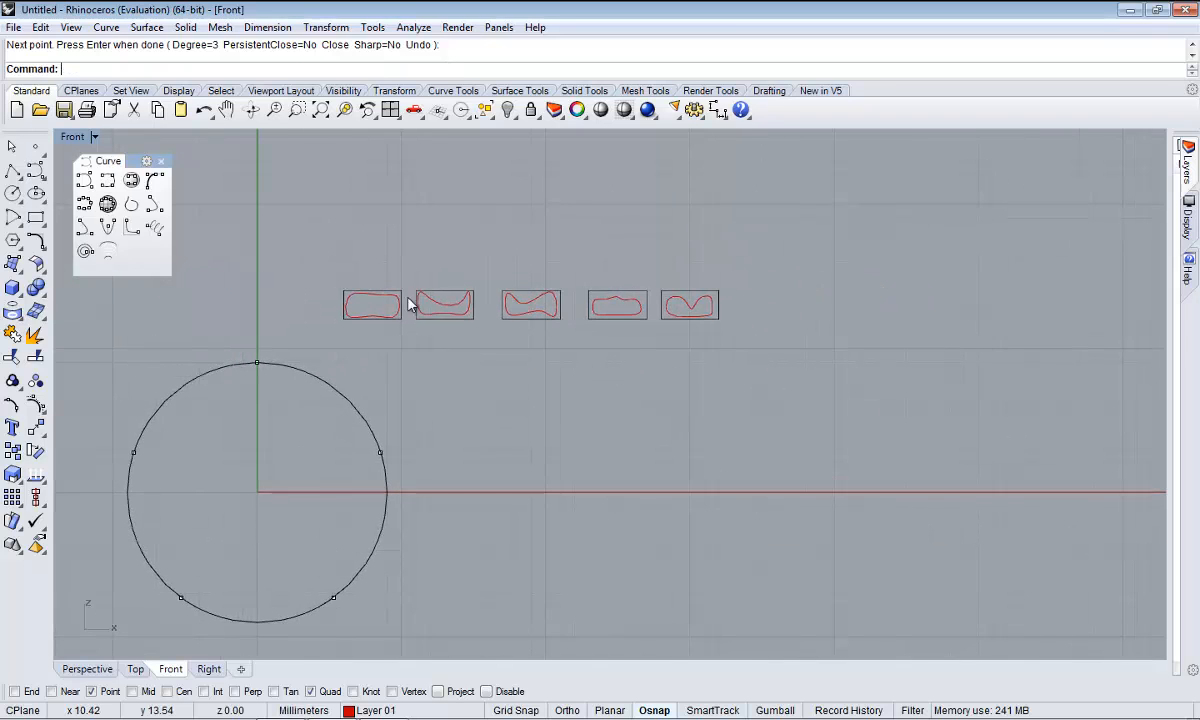
pyautogui.scroll(3, 403, 303)
pyautogui.scroll(-3, 605, 265)
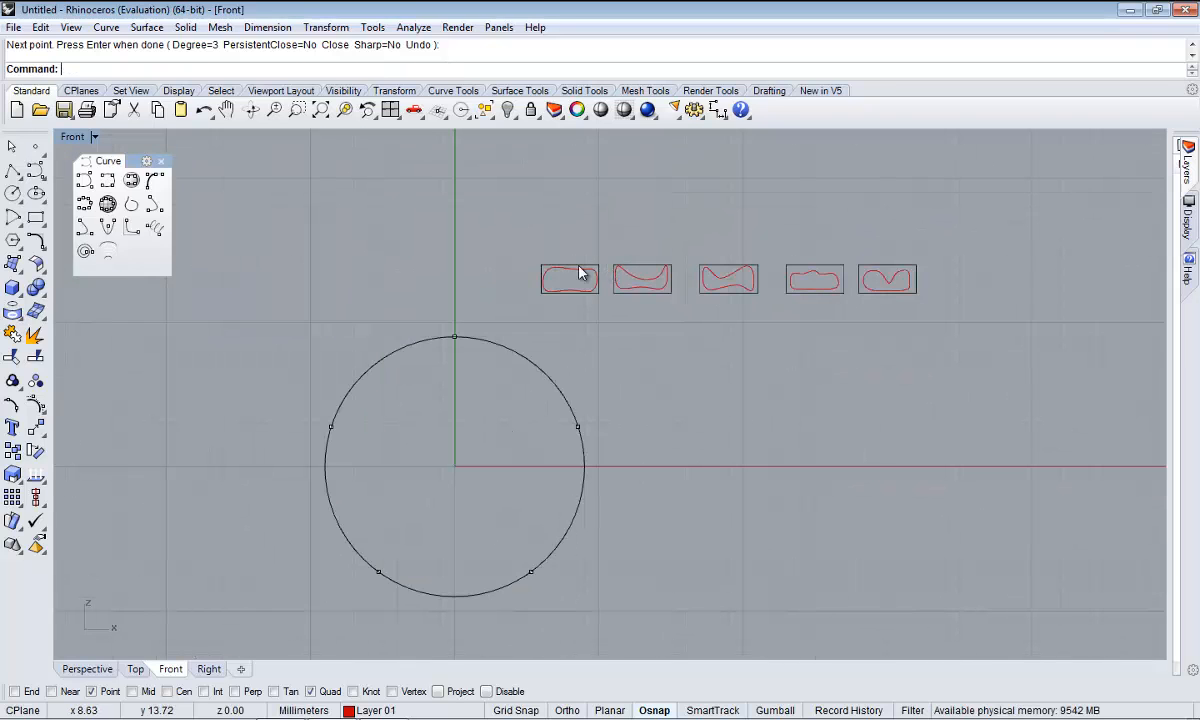
pyautogui.scroll(3, 578, 276)
pyautogui.scroll(-5, 680, 332)
pyautogui.scroll(2, 645, 316)
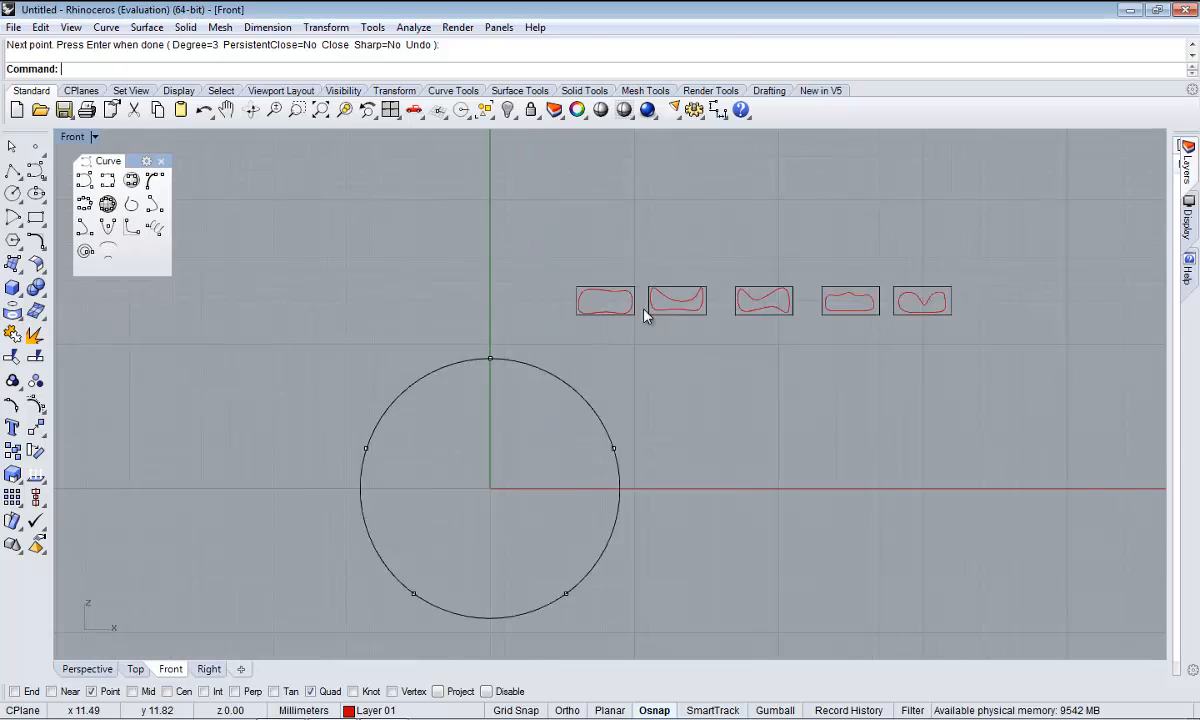
# - Move the first rectangle and its curve from the rectangle's centre to the circle's top point, with the Cen object snap enabled
pyautogui.scroll(1, 645, 316)
pyautogui.moveTo(638, 351); pyautogui.dragTo(637, 349)
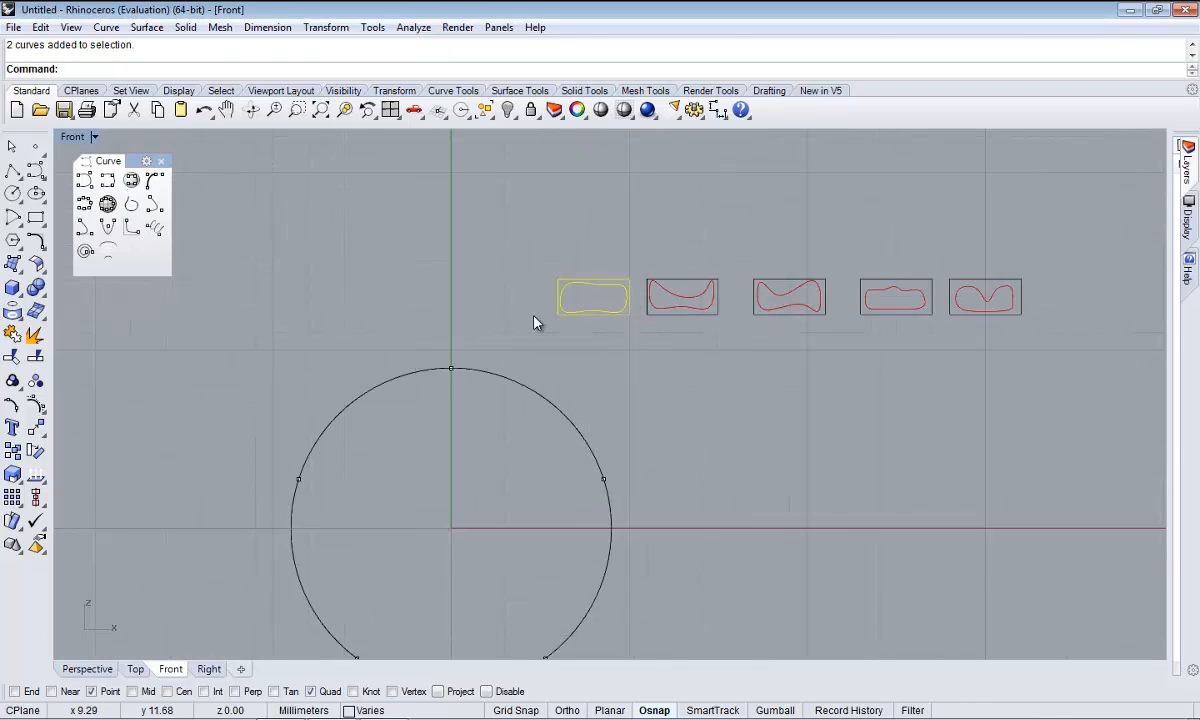
pyautogui.click(35, 404)
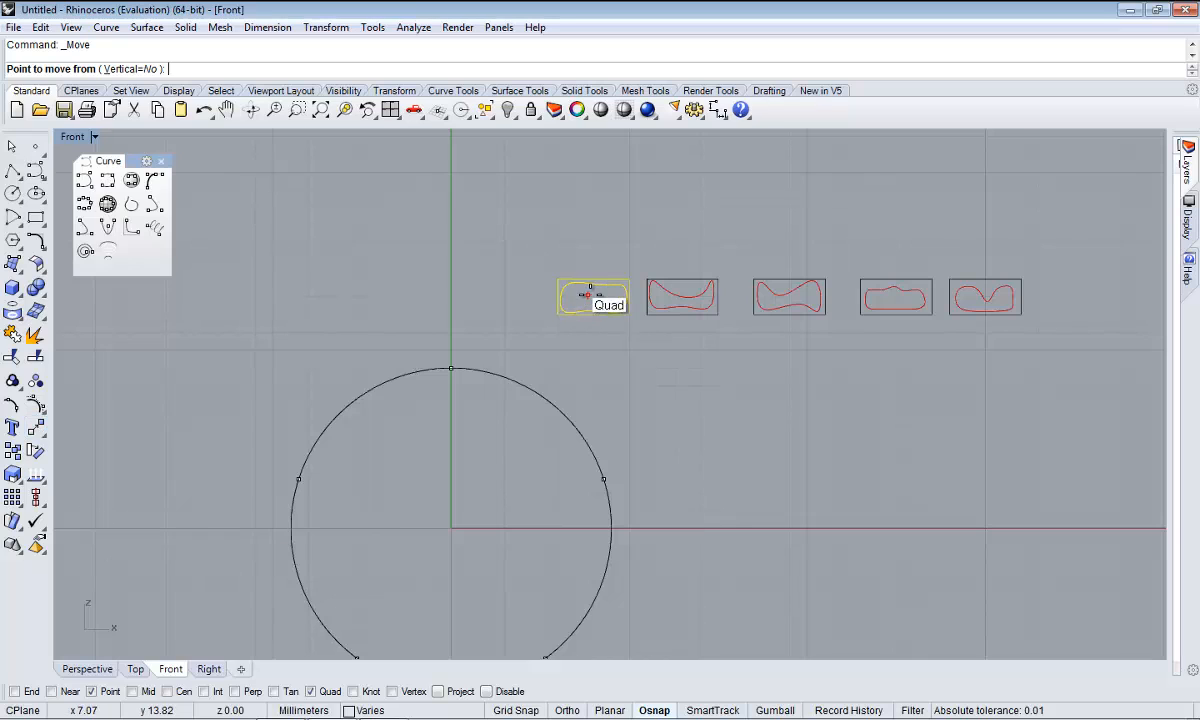
pyautogui.scroll(3, 595, 296)
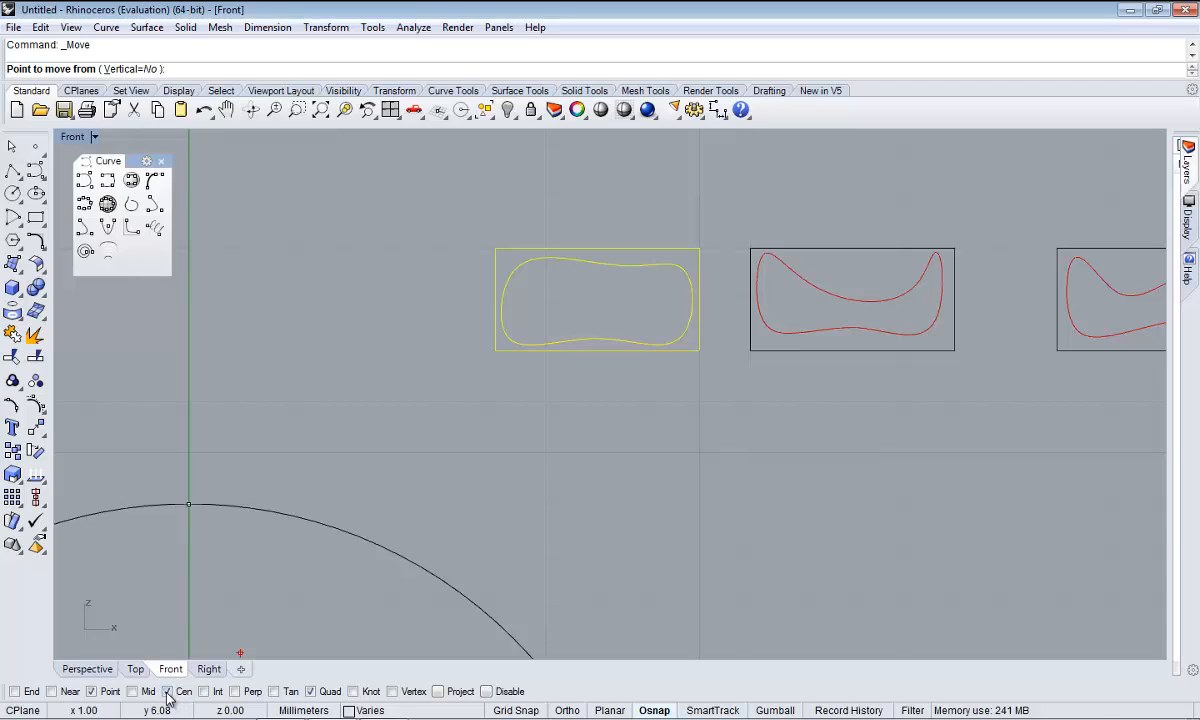
pyautogui.click(518, 348)
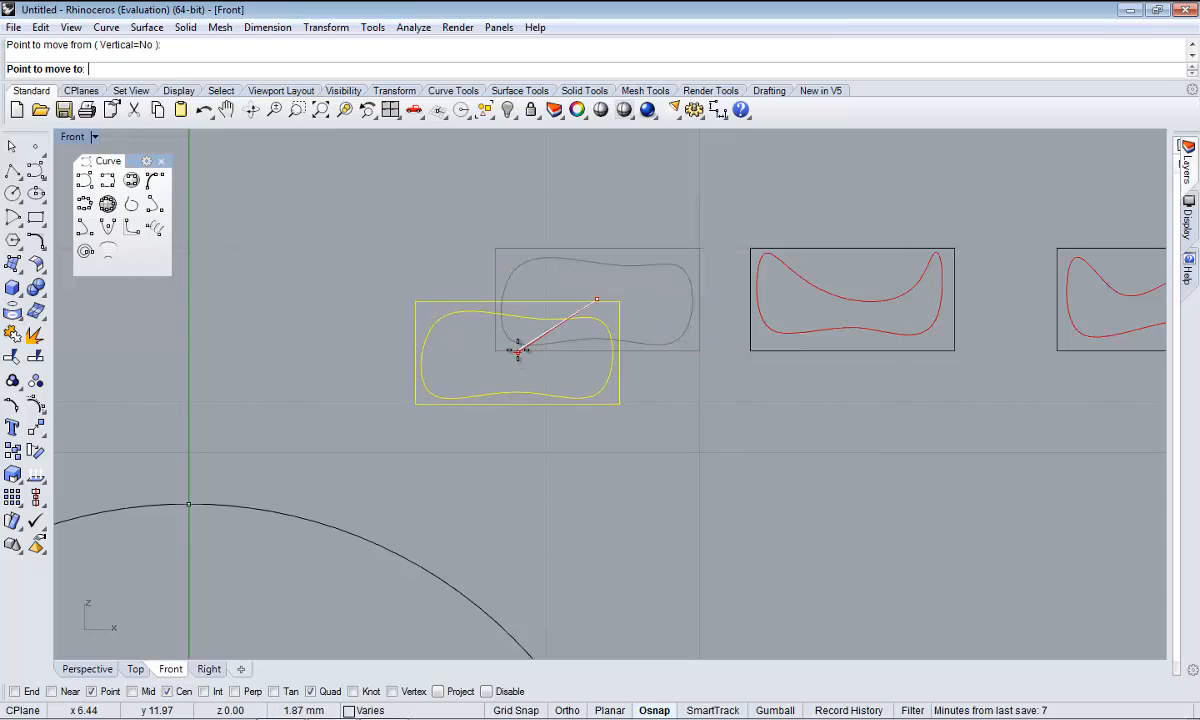
pyautogui.scroll(-2, 517, 345)
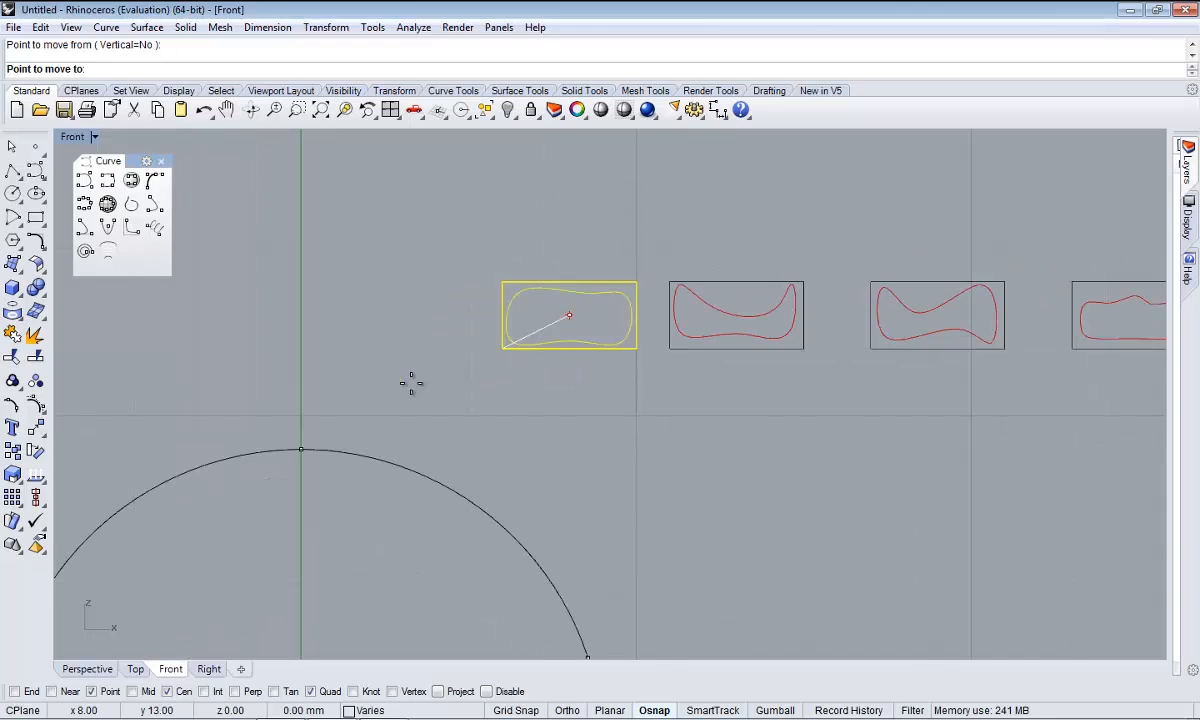
pyautogui.click(302, 449)
pyautogui.scroll(-6, 304, 443)
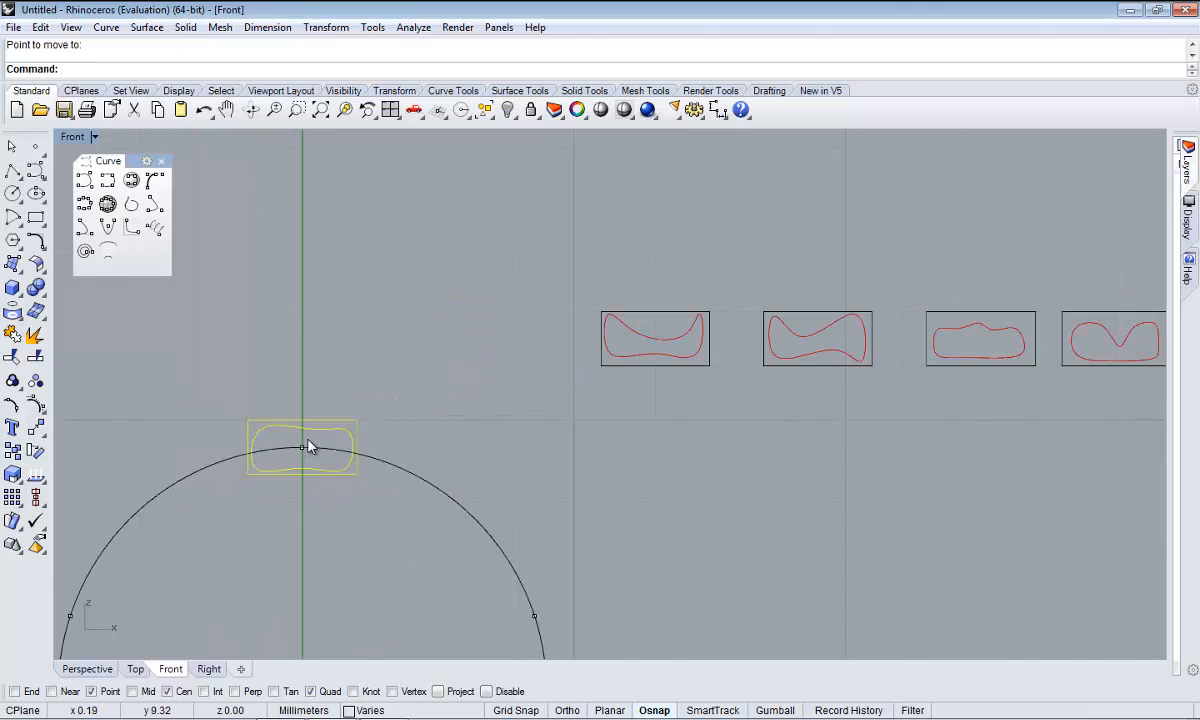
pyautogui.moveTo(391, 440); pyautogui.dragTo(501, 326, button='right')
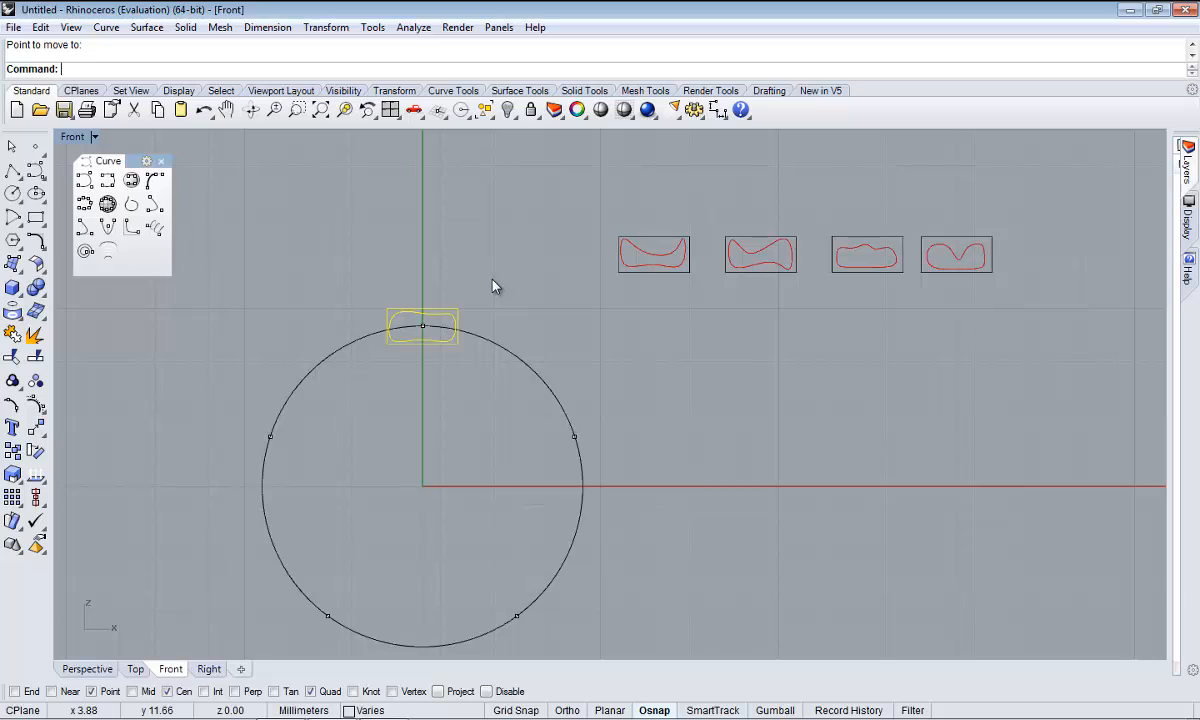
pyautogui.click(528, 274)
pyautogui.scroll(1, 630, 311)
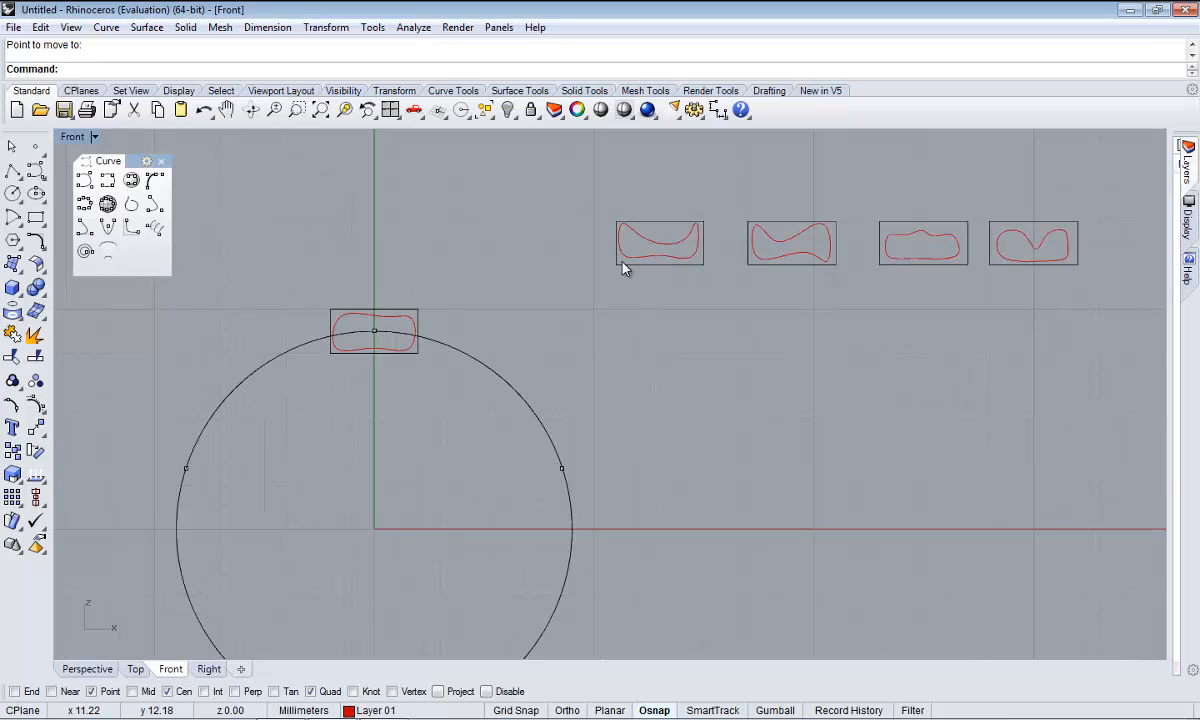
pyautogui.moveTo(742, 305); pyautogui.dragTo(742, 305)
pyautogui.scroll(-2, 650, 323)
pyautogui.moveTo(650, 323); pyautogui.dragTo(585, 314, button='right')
pyautogui.moveTo(498, 189); pyautogui.dragTo(1066, 327)
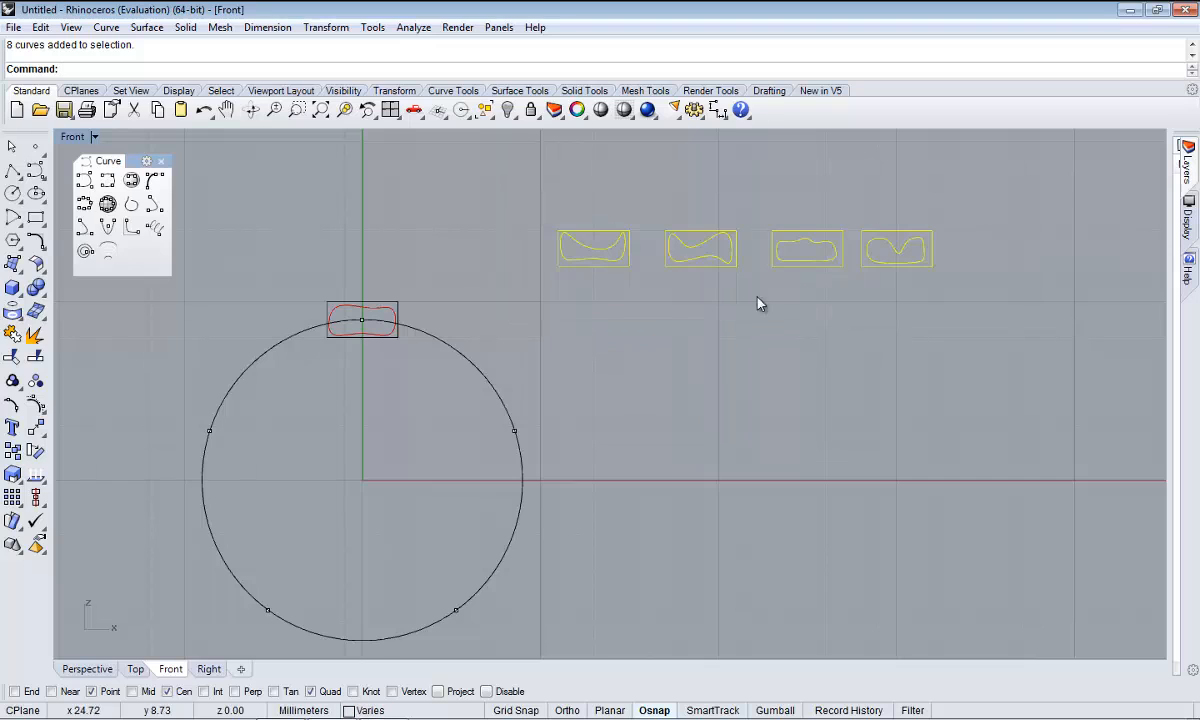
pyautogui.click(547, 295)
# - Move the second rectangle and its curve from the rectangle's centre to the circle's upper-right point
pyautogui.moveTo(529, 191); pyautogui.dragTo(653, 289)
pyautogui.scroll(4, 613, 253)
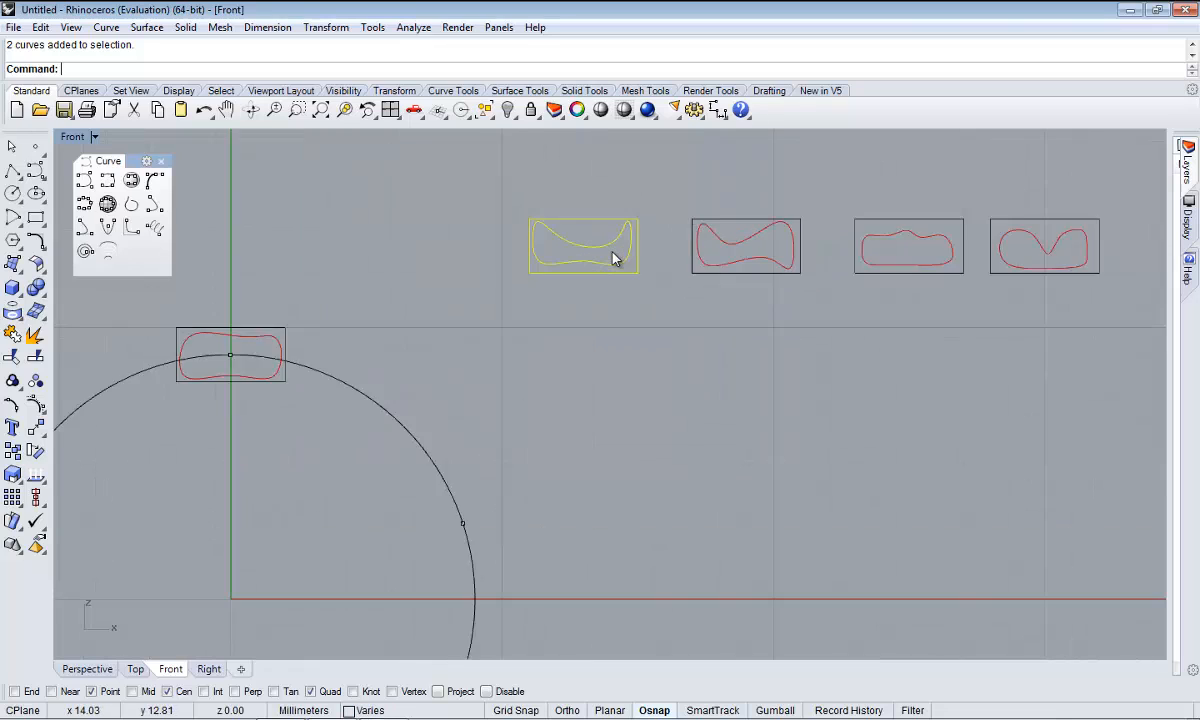
pyautogui.scroll(2, 614, 258)
pyautogui.click(30, 438)
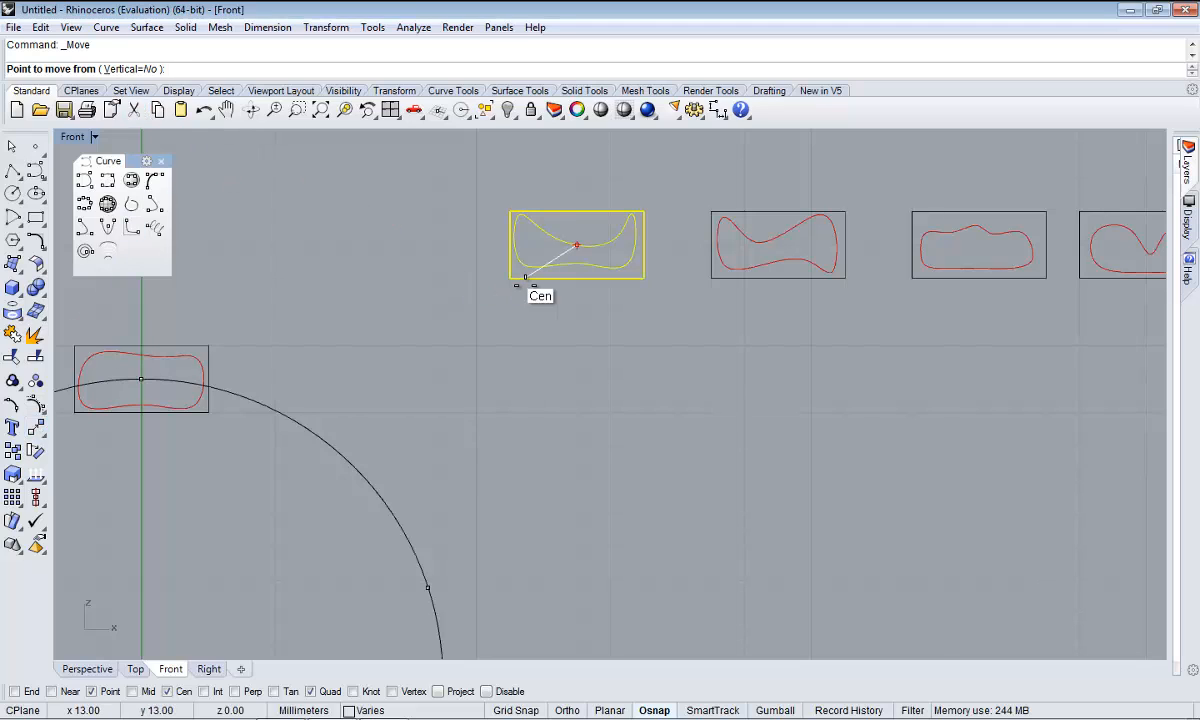
pyautogui.click(525, 278)
pyautogui.scroll(-5, 525, 280)
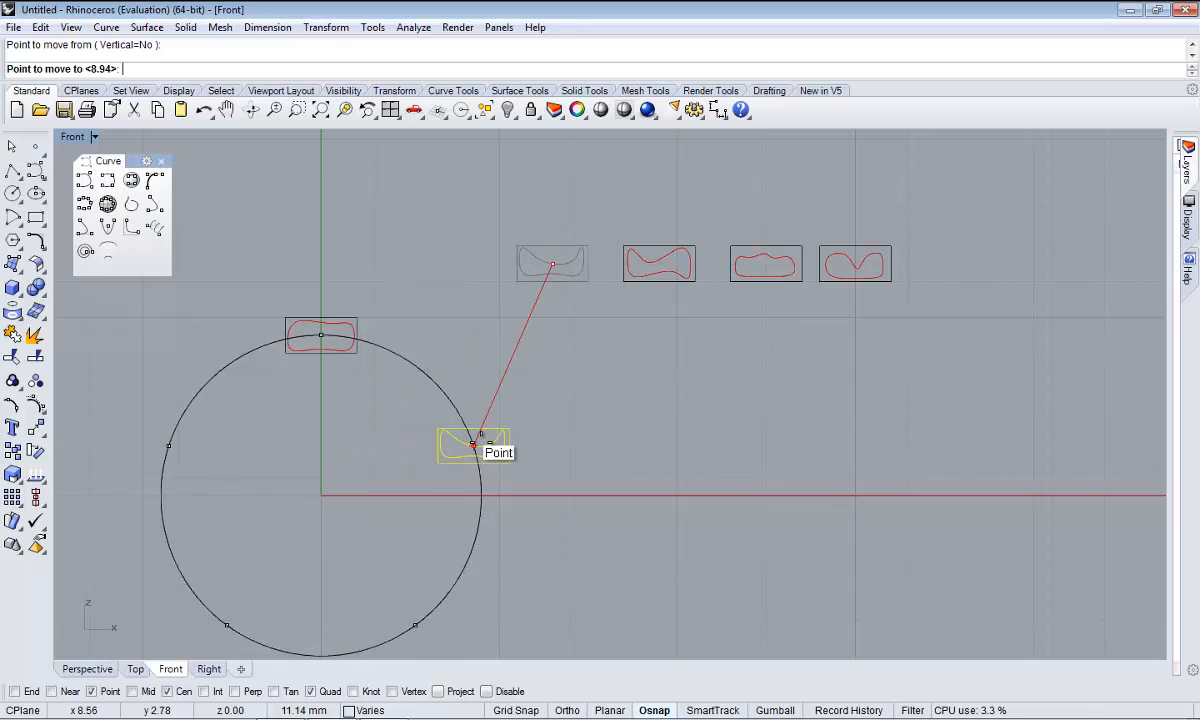
pyautogui.click(473, 444)
pyautogui.press('Escape')
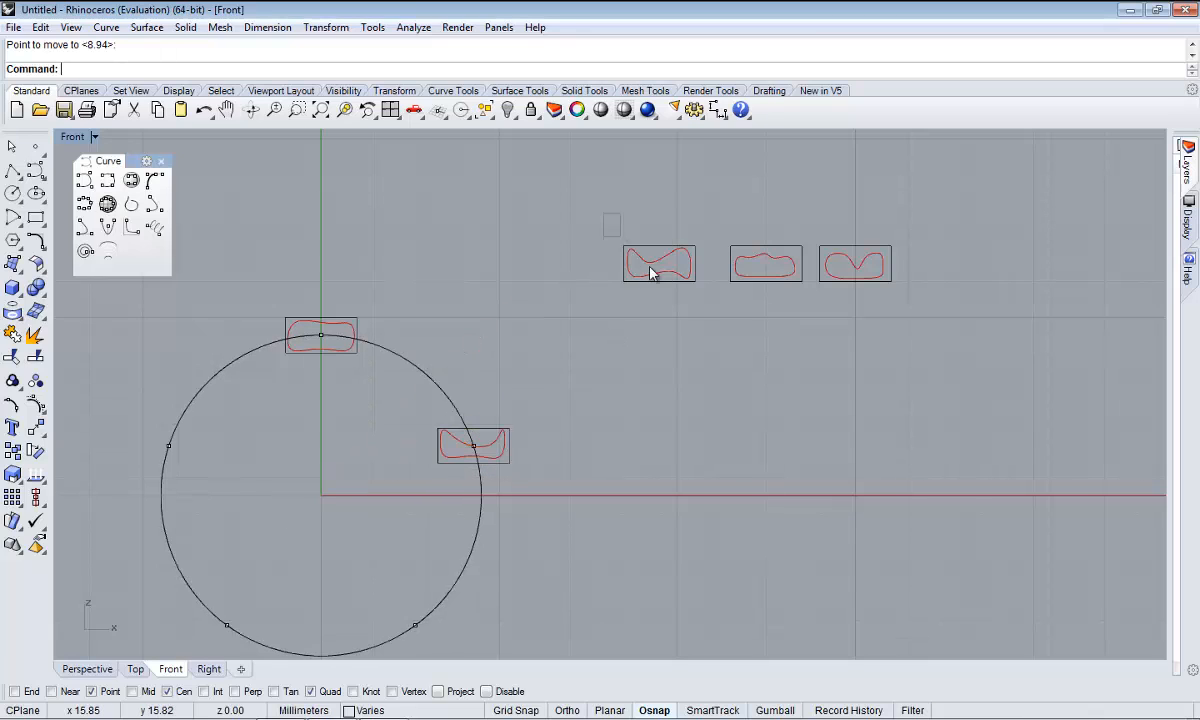
# - Try to move the third rectangle and its curve to the circle's upper-left point, and undo the move
pyautogui.click(630, 258)
pyautogui.press('Return')
pyautogui.click(659, 264)
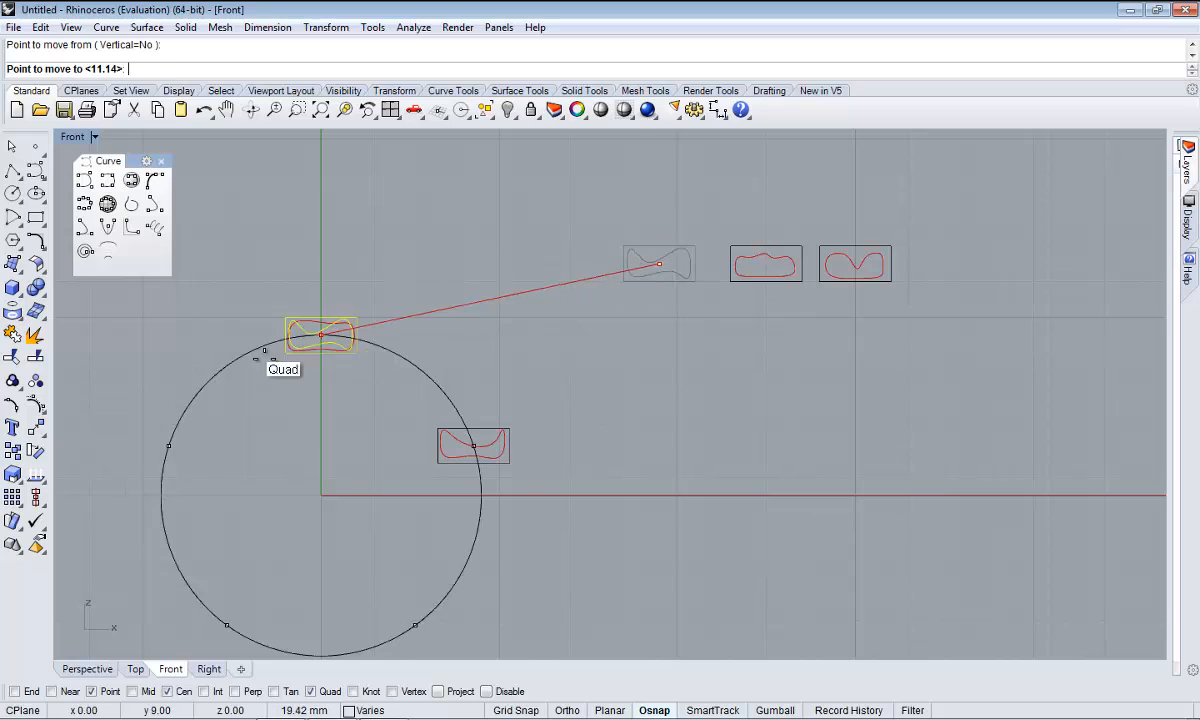
pyautogui.click(169, 450)
pyautogui.hotkey('ctrl', 'z')
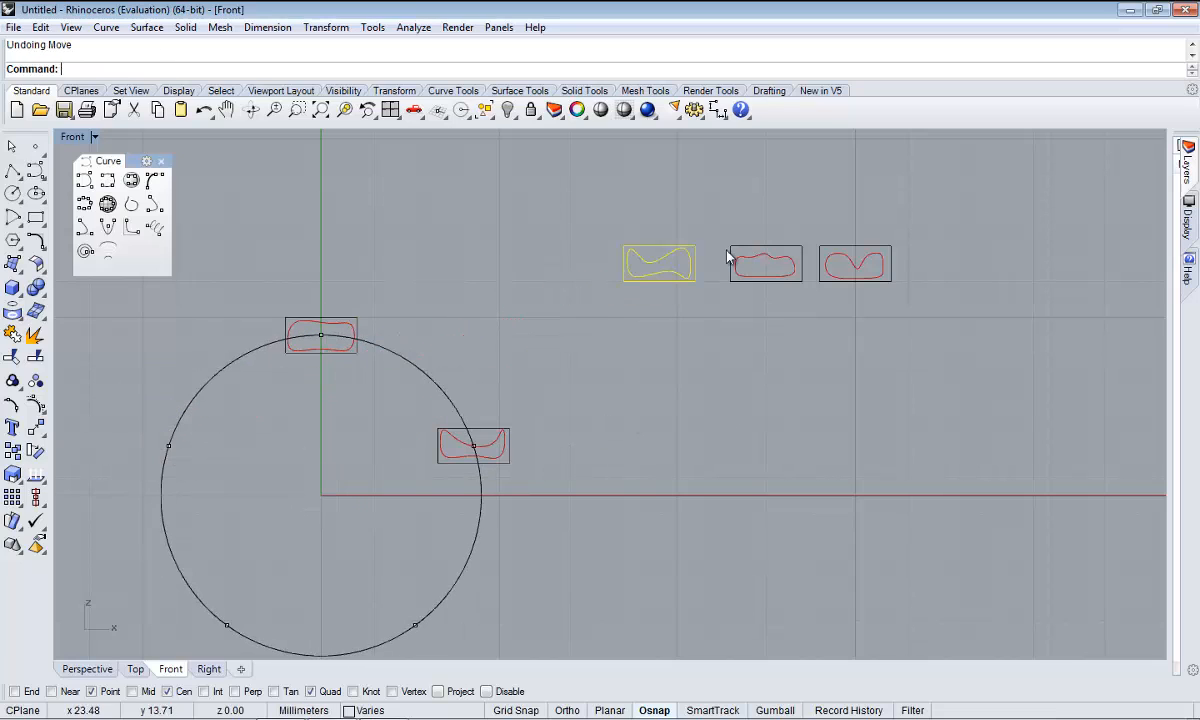
# - Move the third rectangle and its curve from the rectangle's centre to the circle's upper-left point
pyautogui.press('Return')
pyautogui.scroll(2, 590, 268)
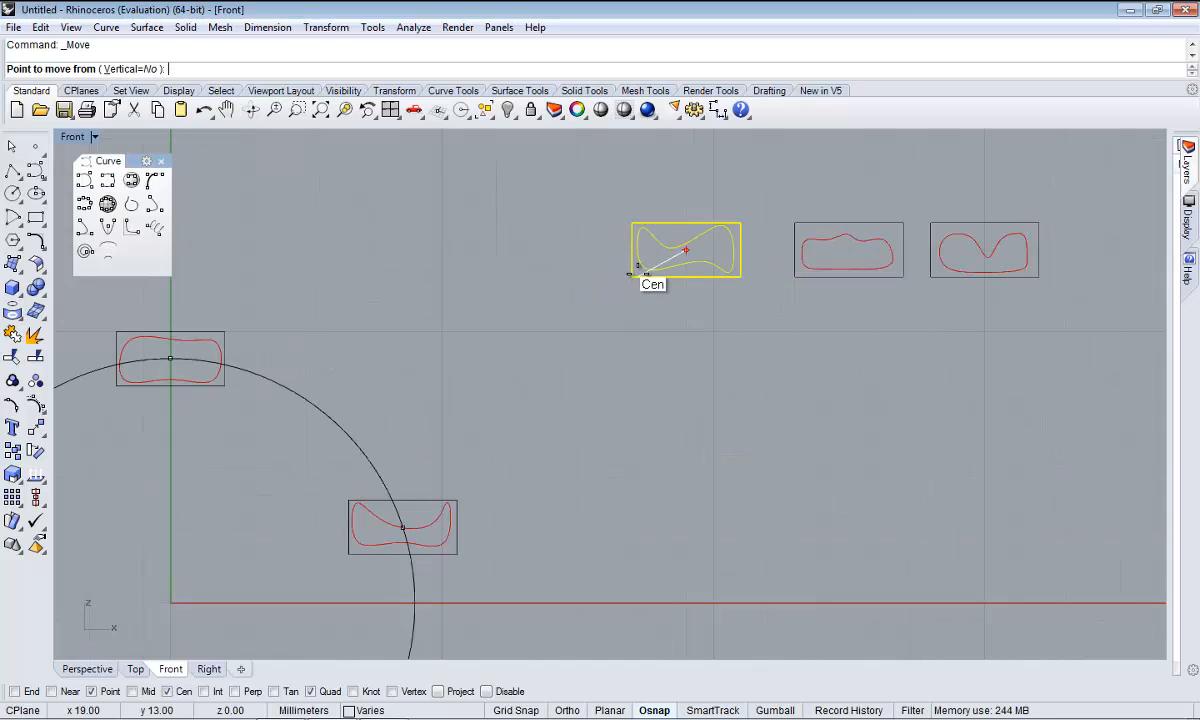
pyautogui.click(636, 272)
pyautogui.scroll(-3, 636, 272)
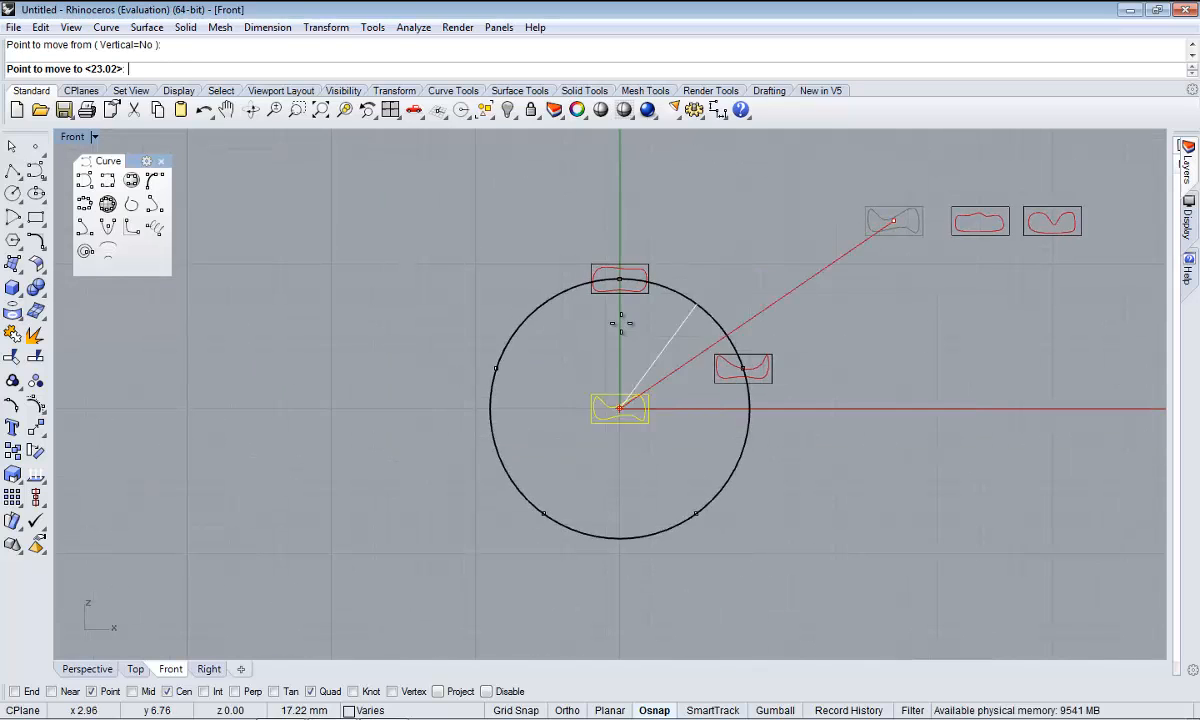
pyautogui.scroll(1, 474, 362)
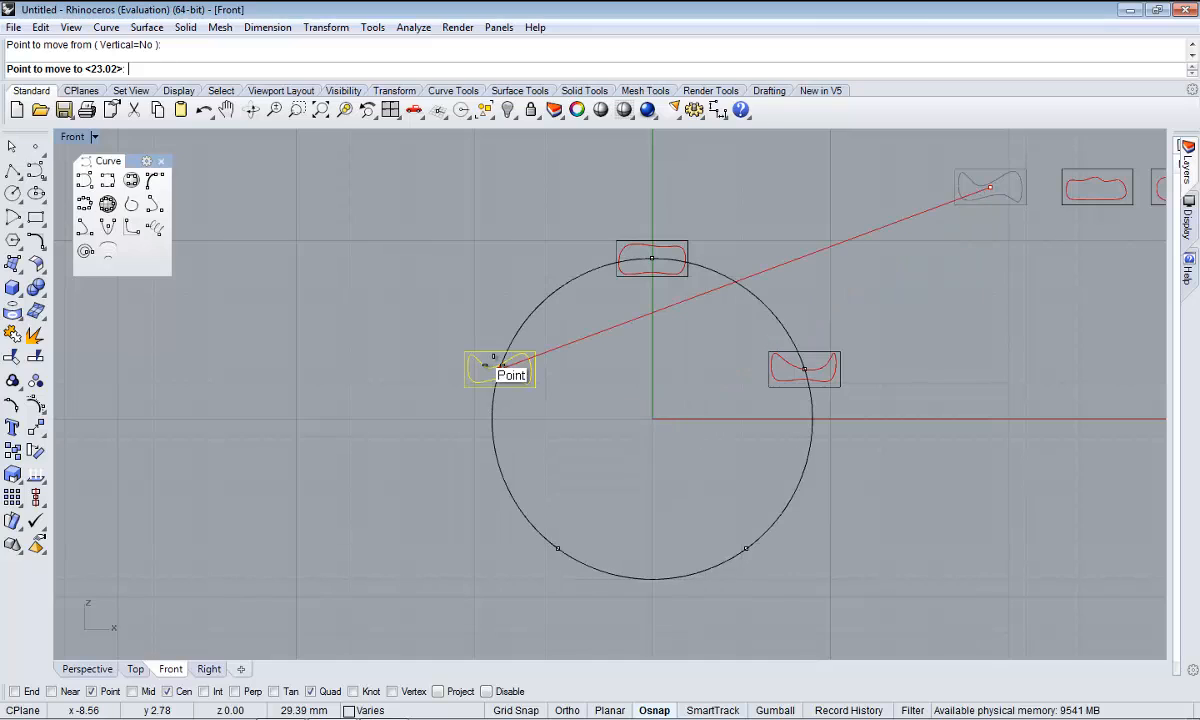
pyautogui.click(497, 371)
# - Move the fourth rectangle and its centrally bumped curve from the rectangle's centre to the circle's lower-right point
pyautogui.moveTo(1062, 288); pyautogui.dragTo(786, 294, button='right')
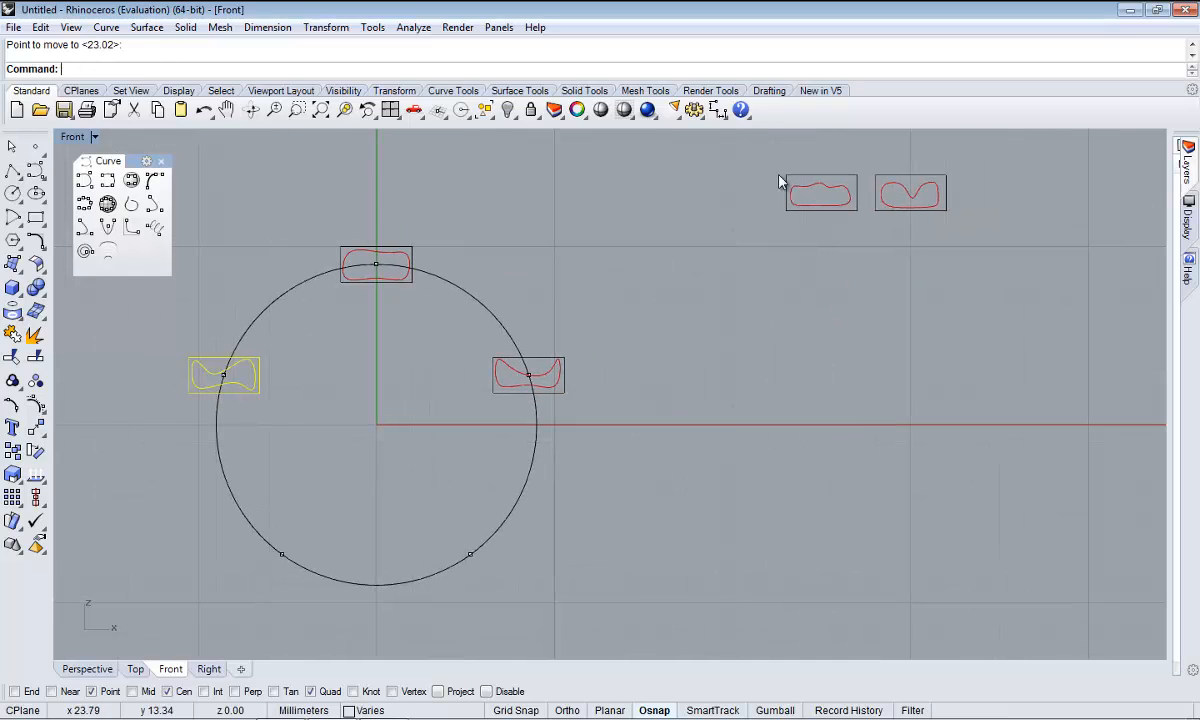
pyautogui.moveTo(750, 139); pyautogui.dragTo(871, 237)
pyautogui.rightClick(857, 213)
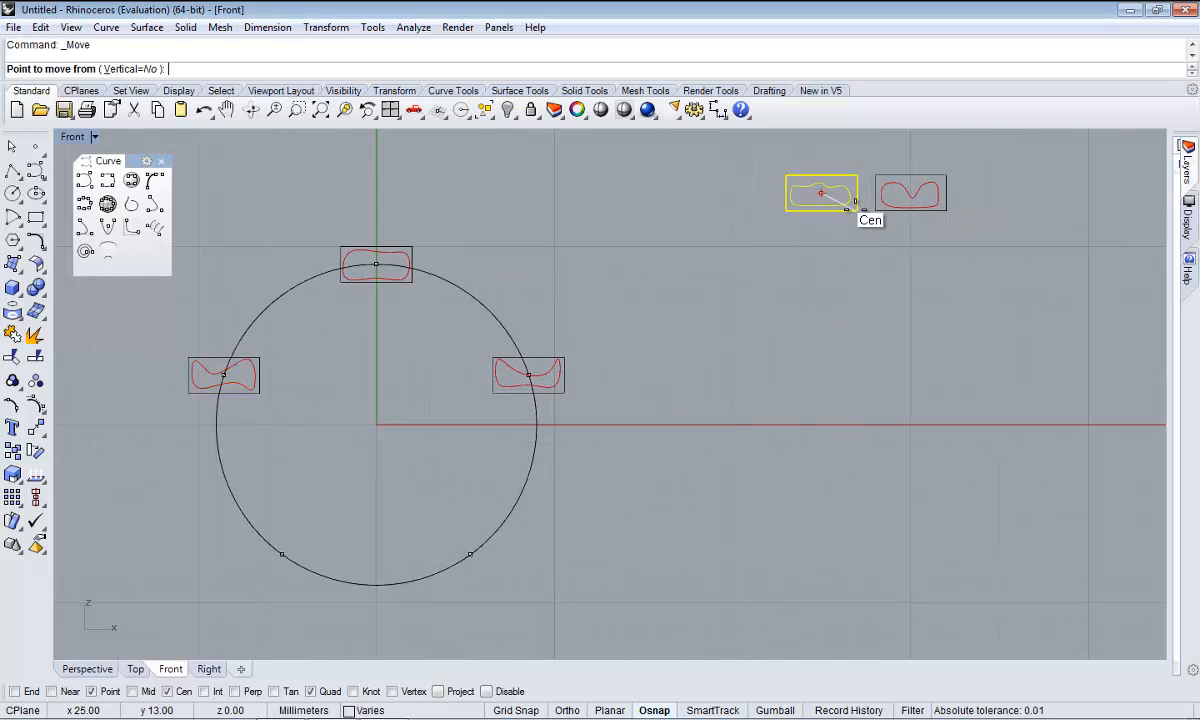
pyautogui.click(849, 207)
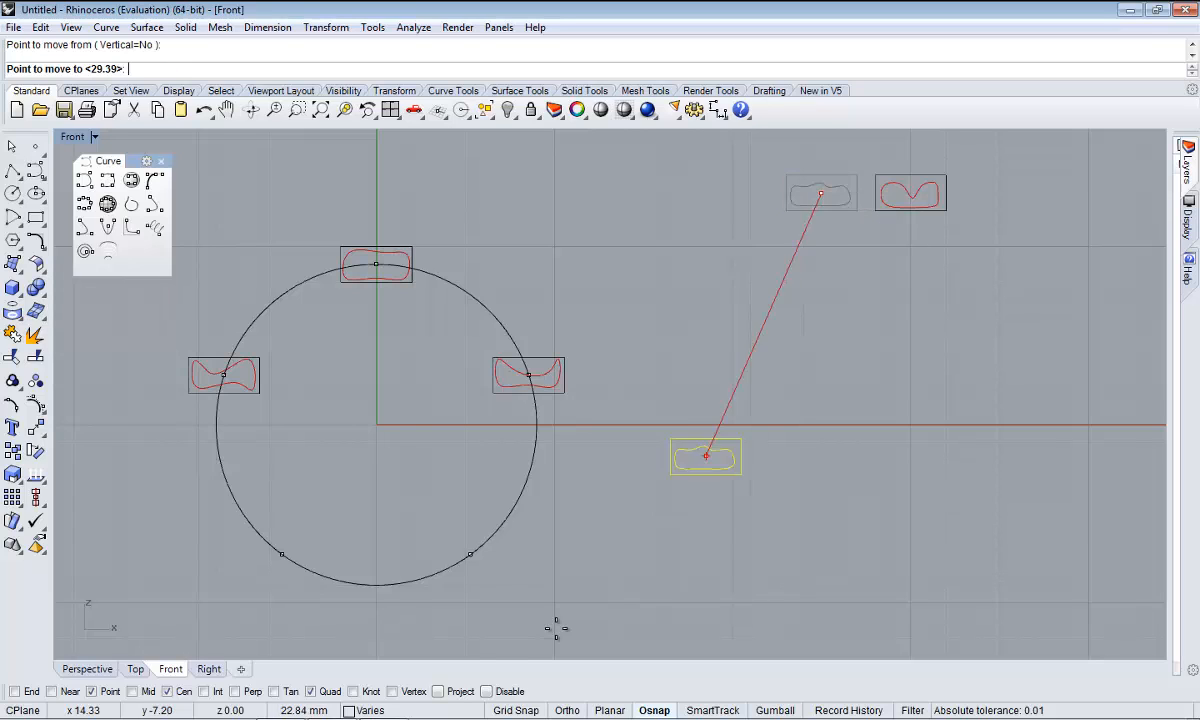
pyautogui.scroll(6, 475, 555)
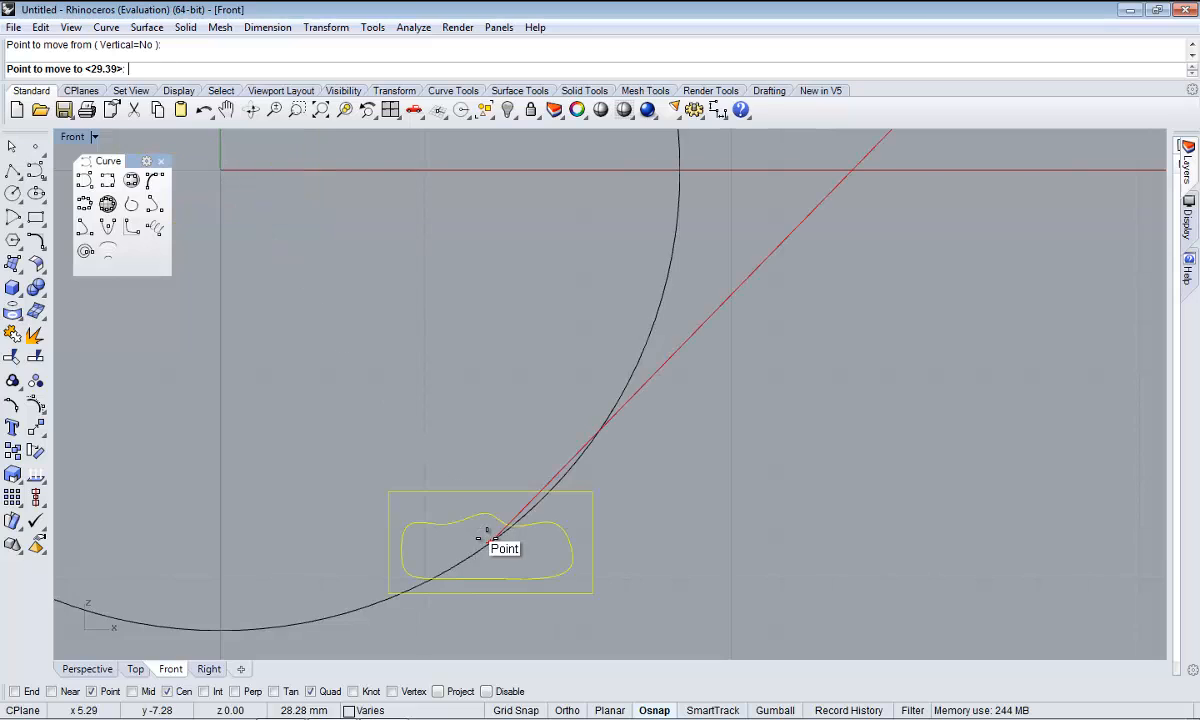
pyautogui.click(492, 540)
# - Move the fifth rectangle and its notched curve from the rectangle's centre to the circle's lower-left point
pyautogui.scroll(-6, 498, 544)
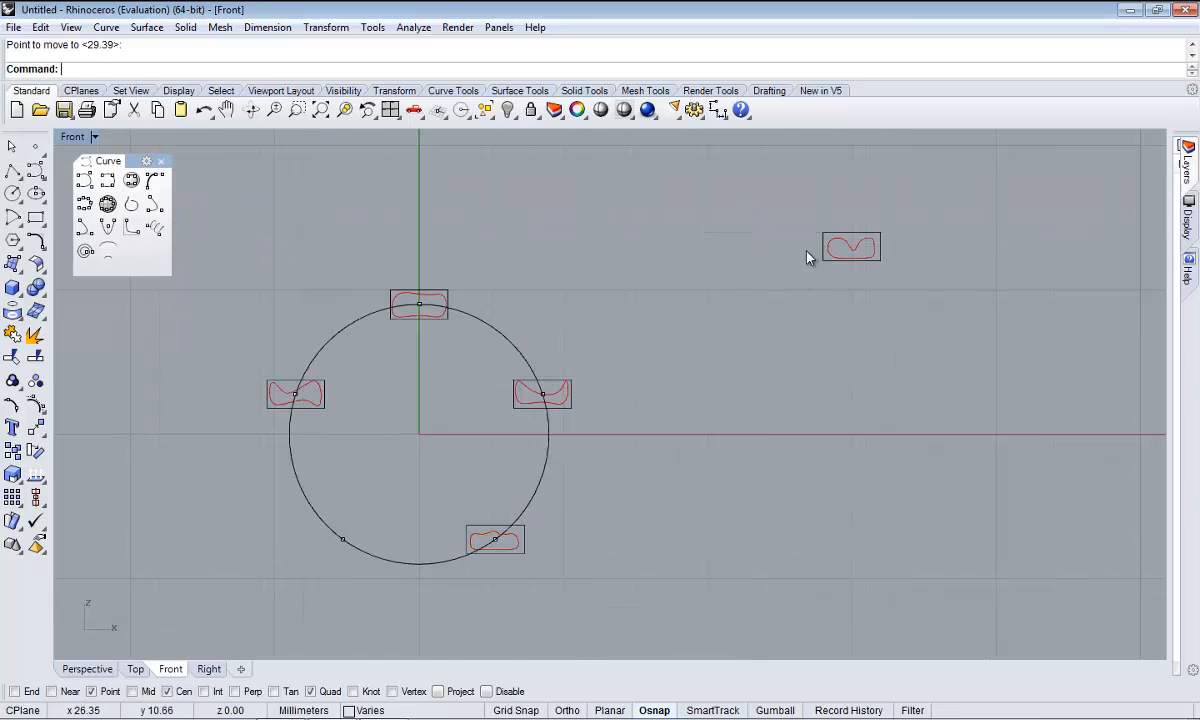
pyautogui.moveTo(801, 184); pyautogui.dragTo(990, 347)
pyautogui.press('Return')
pyautogui.click(892, 258)
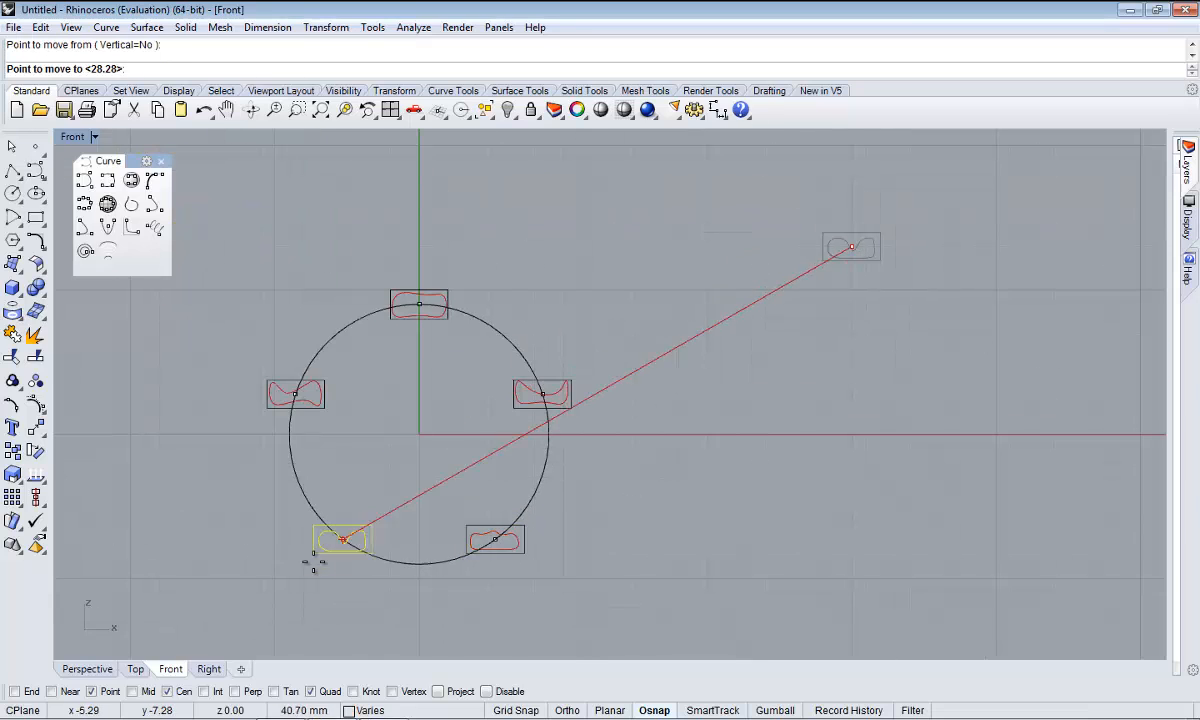
pyautogui.scroll(4, 315, 560)
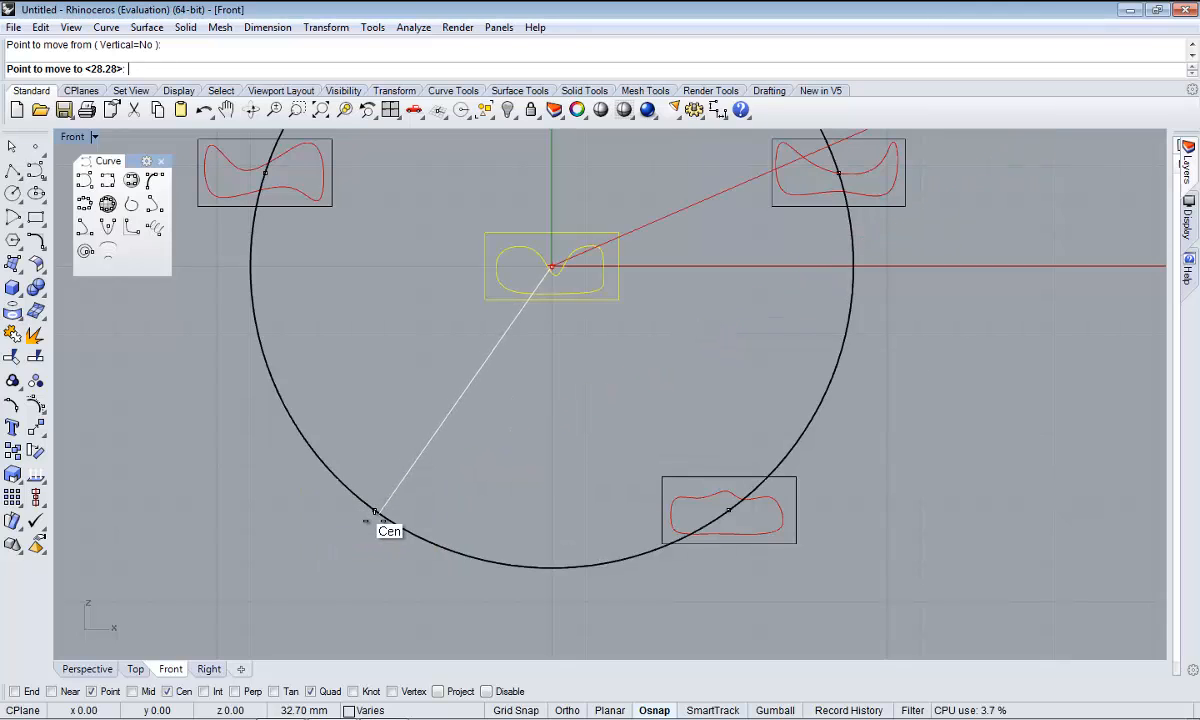
pyautogui.click(372, 512)
pyautogui.scroll(-4, 453, 422)
pyautogui.press('Escape')
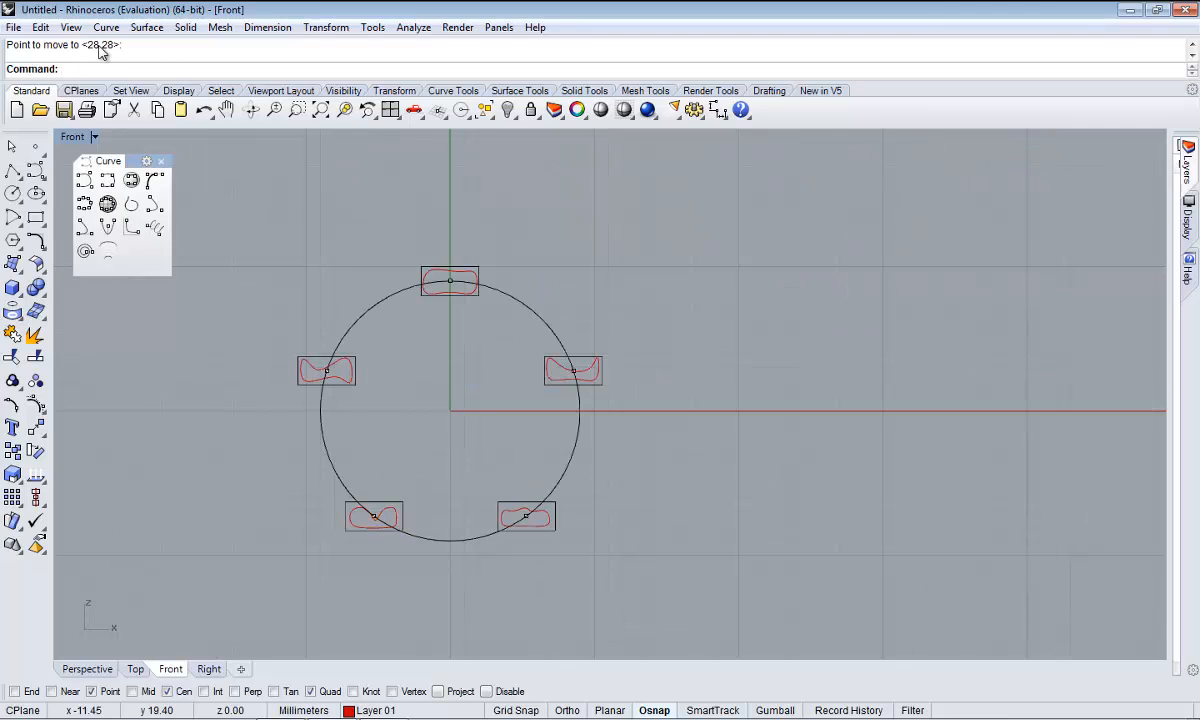
# - Show all four viewports and inspect the circle's top rectangle, curve and point in the perspective view
pyautogui.hotkey('ctrl', 'm')
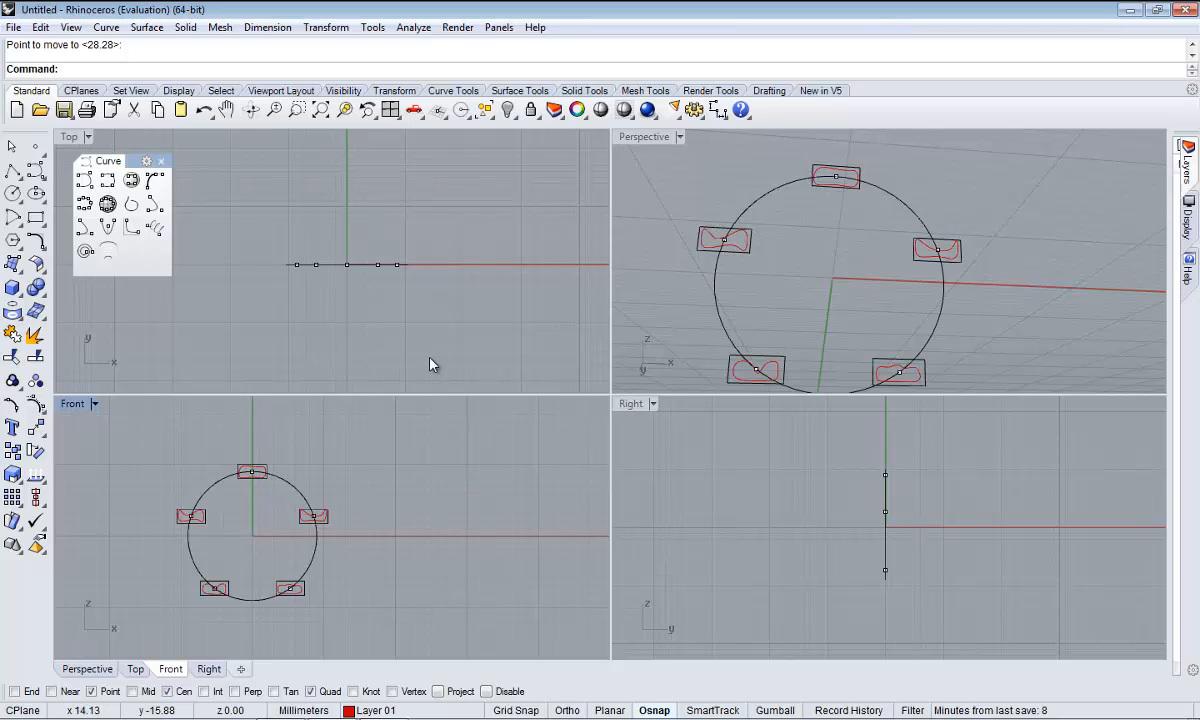
pyautogui.moveTo(830, 303); pyautogui.dragTo(867, 316, button='right')
pyautogui.scroll(-2, 834, 250)
pyautogui.moveTo(793, 161); pyautogui.dragTo(892, 232)
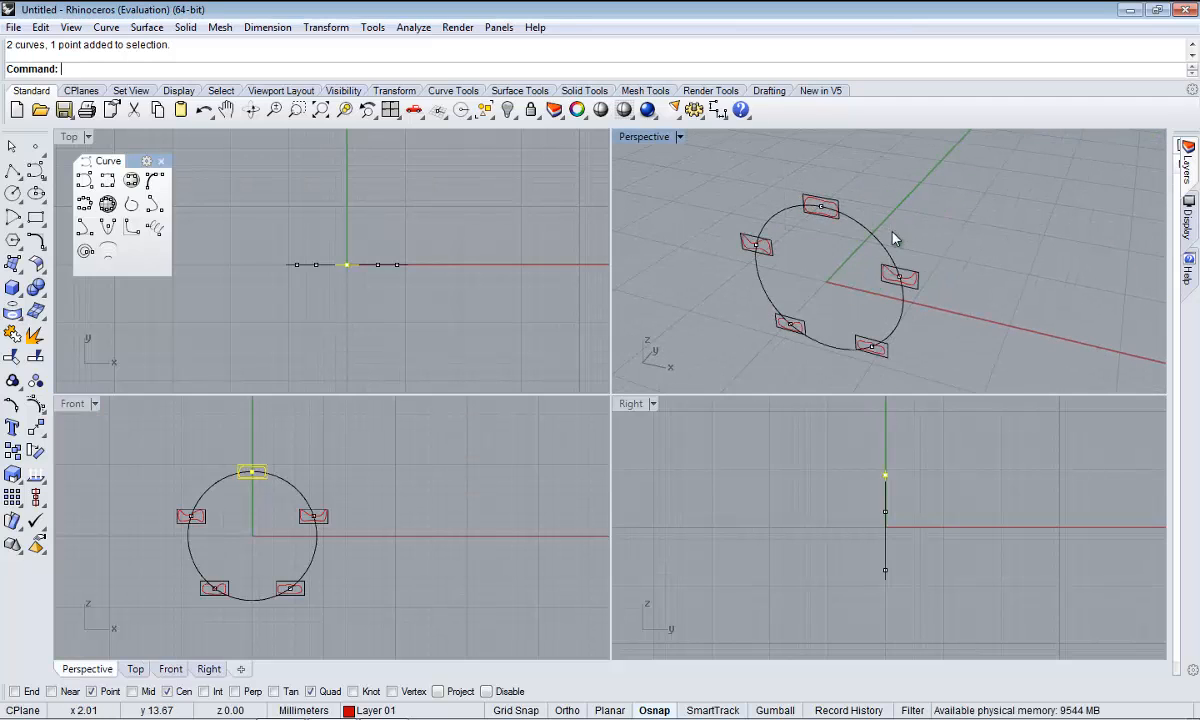
pyautogui.click(892, 232)
pyautogui.scroll(2, 826, 232)
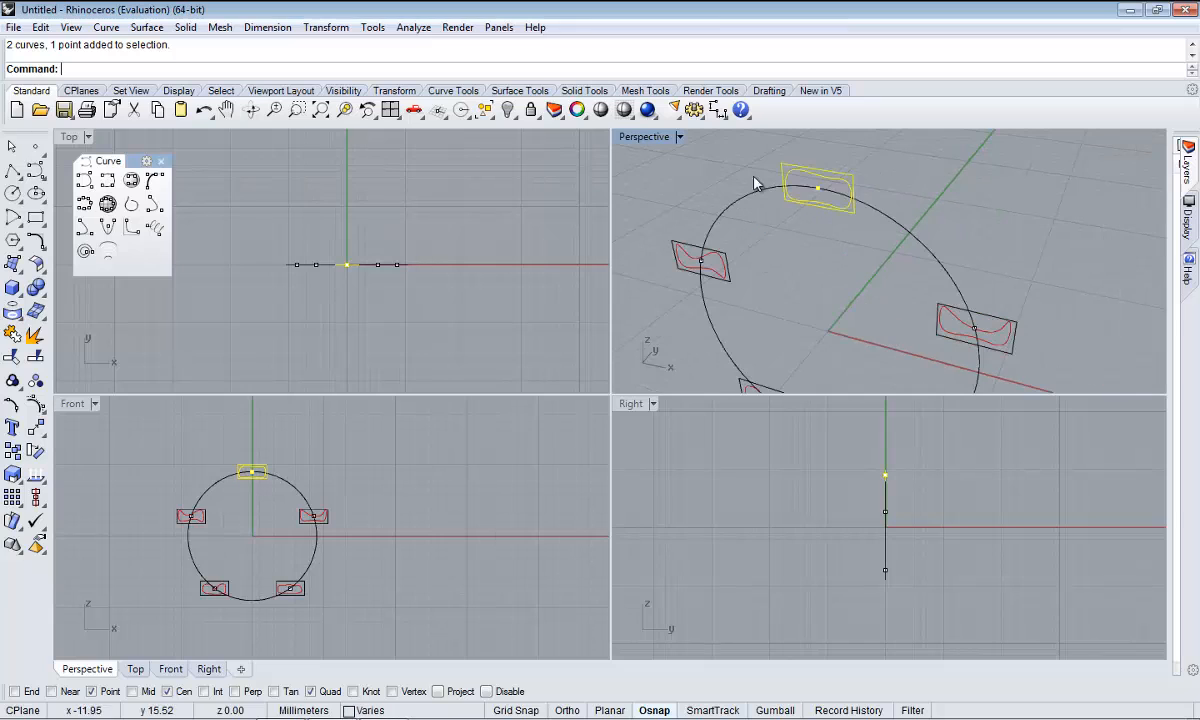
pyautogui.moveTo(760, 183); pyautogui.dragTo(766, 207, button='right')
pyautogui.scroll(-2, 815, 272)
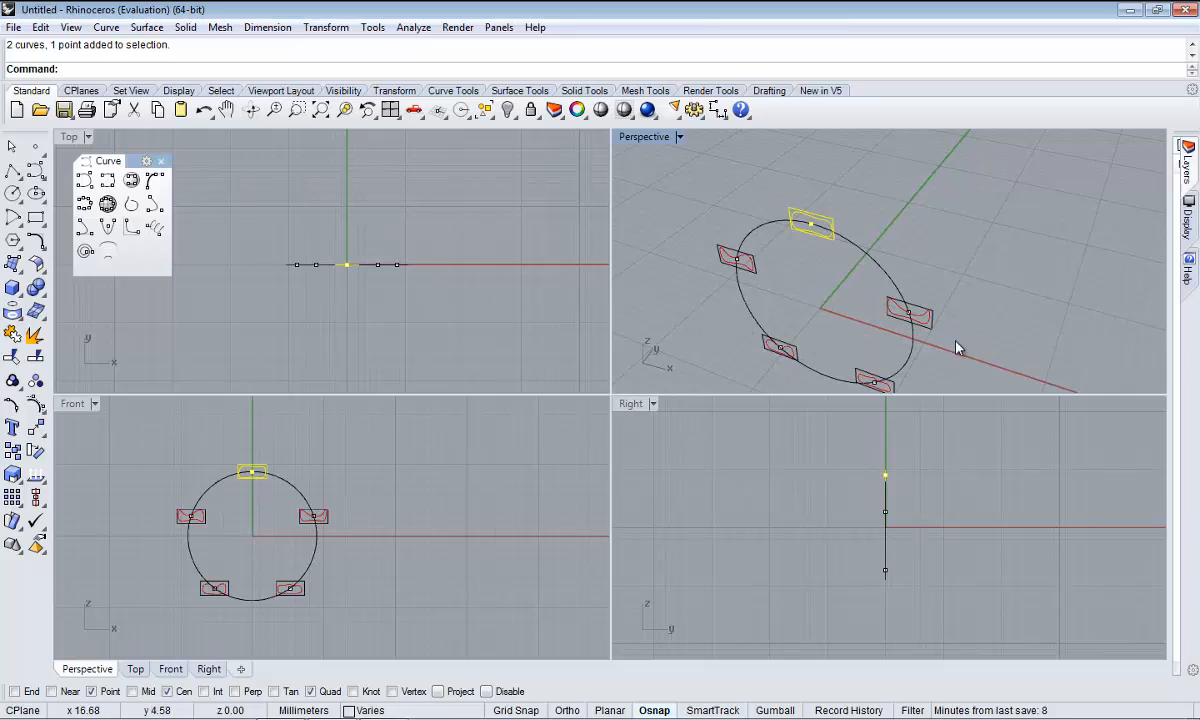
# - Rotate the top rectangle, its curve and point 90 degrees in plan about the circle's top point, constrained with Ortho
pyautogui.click(858, 167)
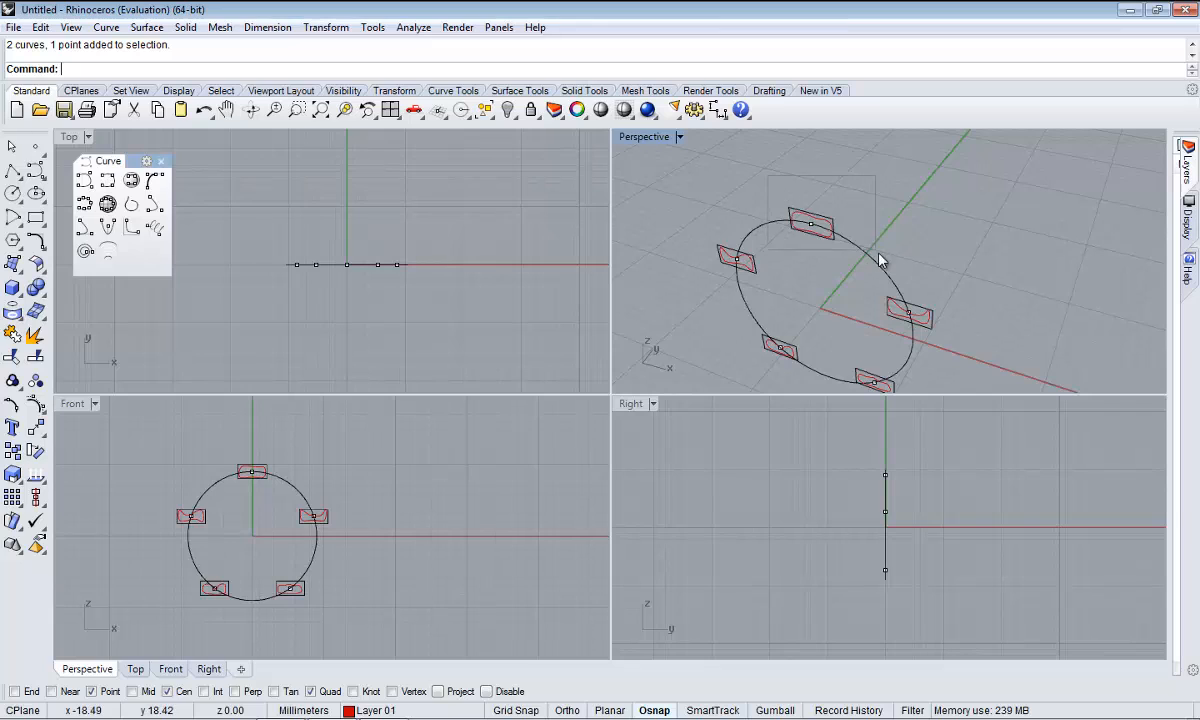
pyautogui.moveTo(878, 260); pyautogui.dragTo(878, 260)
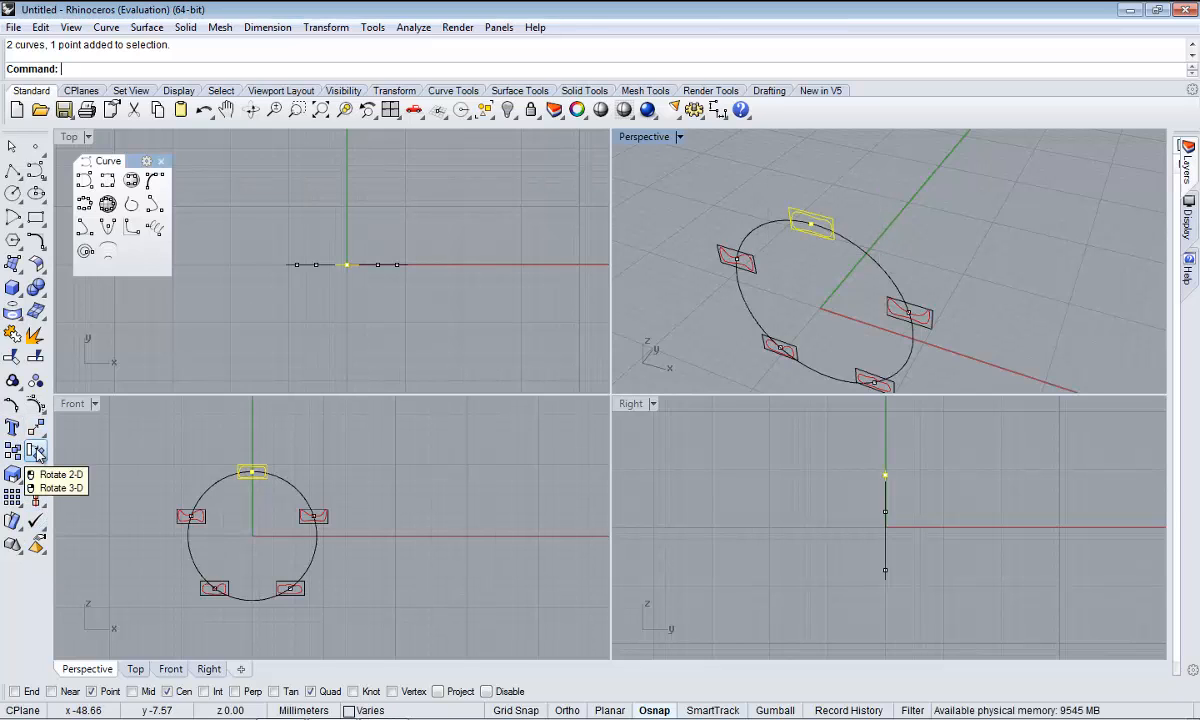
pyautogui.click(36, 454)
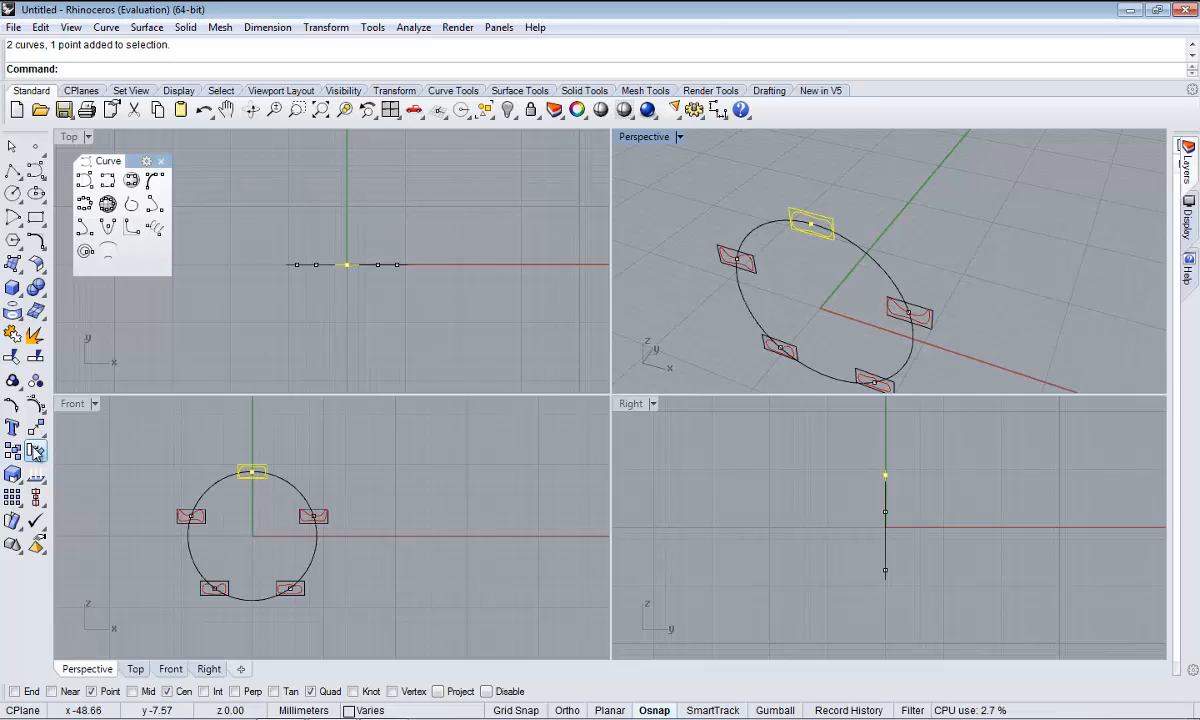
pyautogui.click(36, 454)
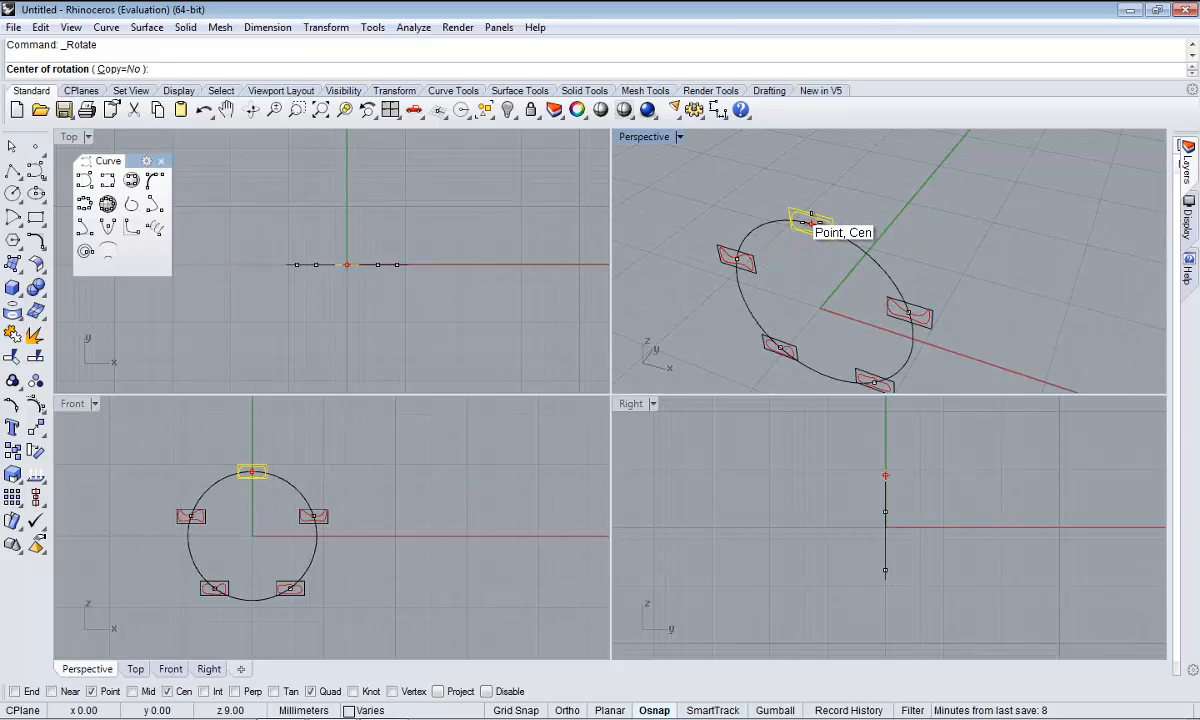
pyautogui.click(812, 222)
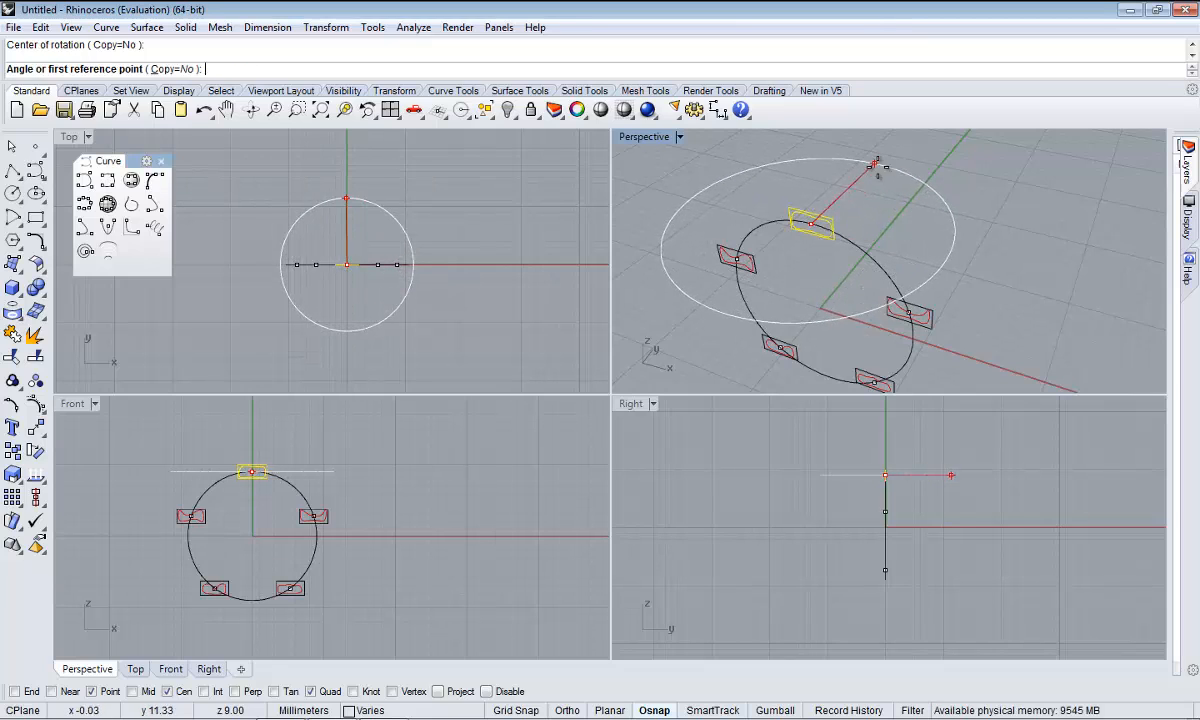
pyautogui.keyDown('shift'); pyautogui.moveTo(866, 198); pyautogui.dragTo(874, 259, button='right'); pyautogui.keyUp('shift')
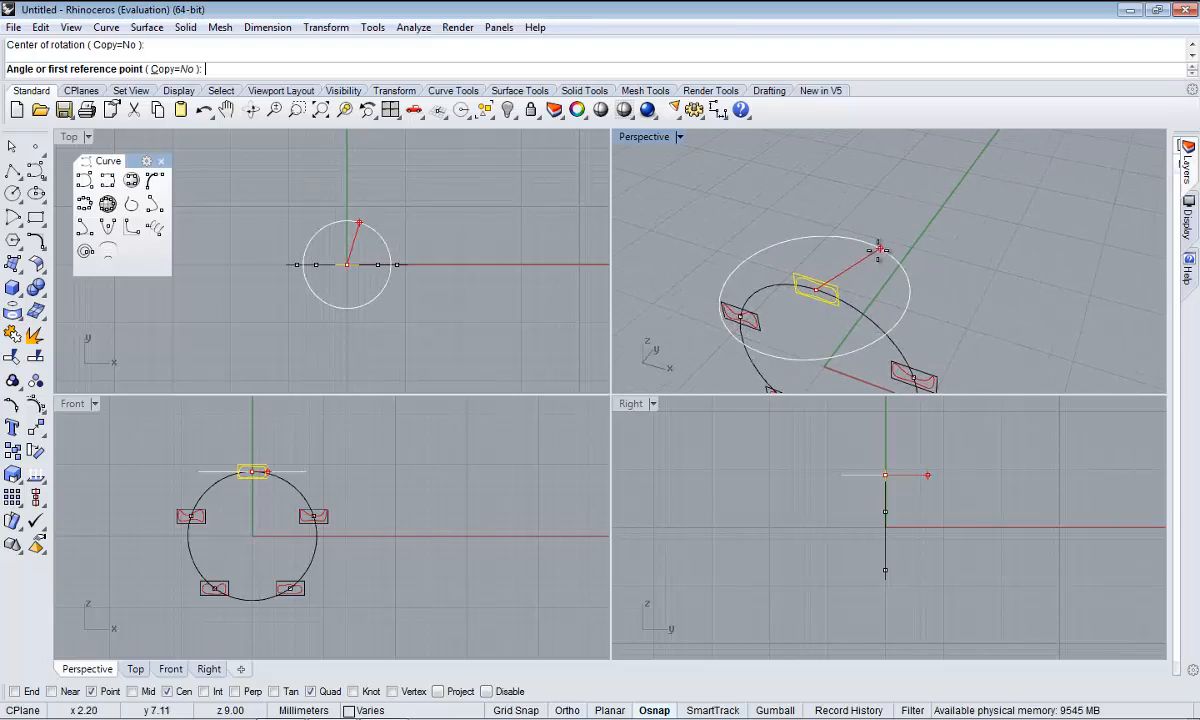
pyautogui.scroll(-2, 878, 249)
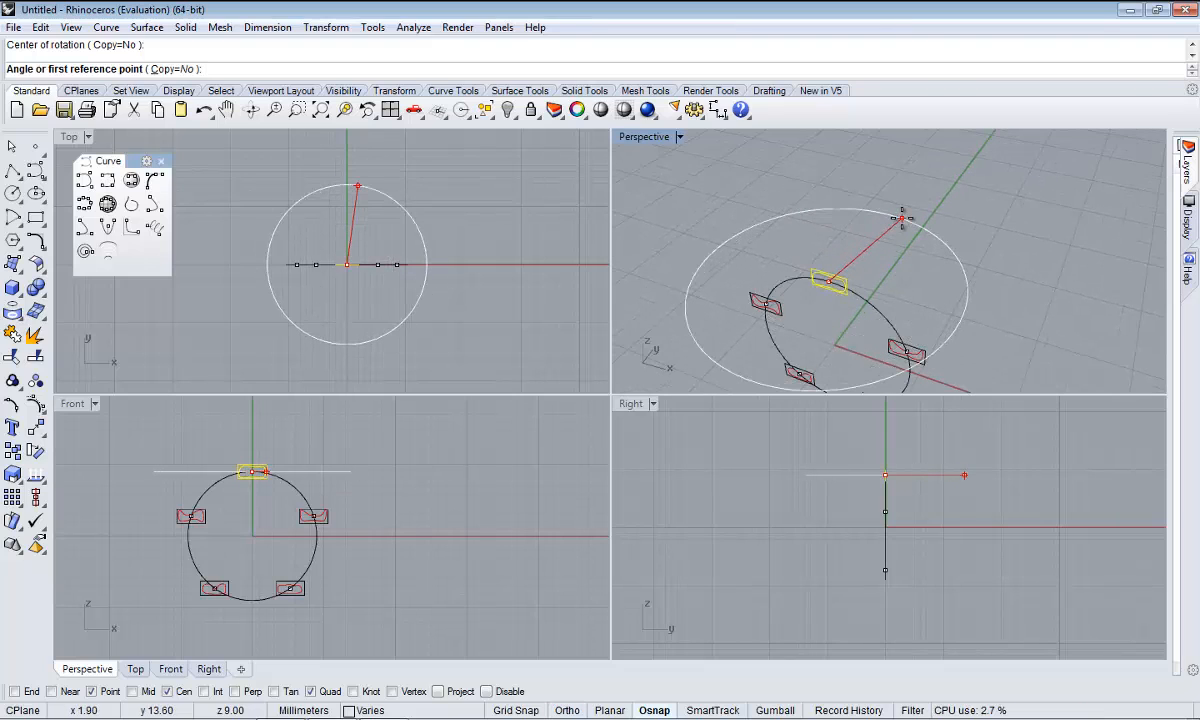
pyautogui.press('shift')
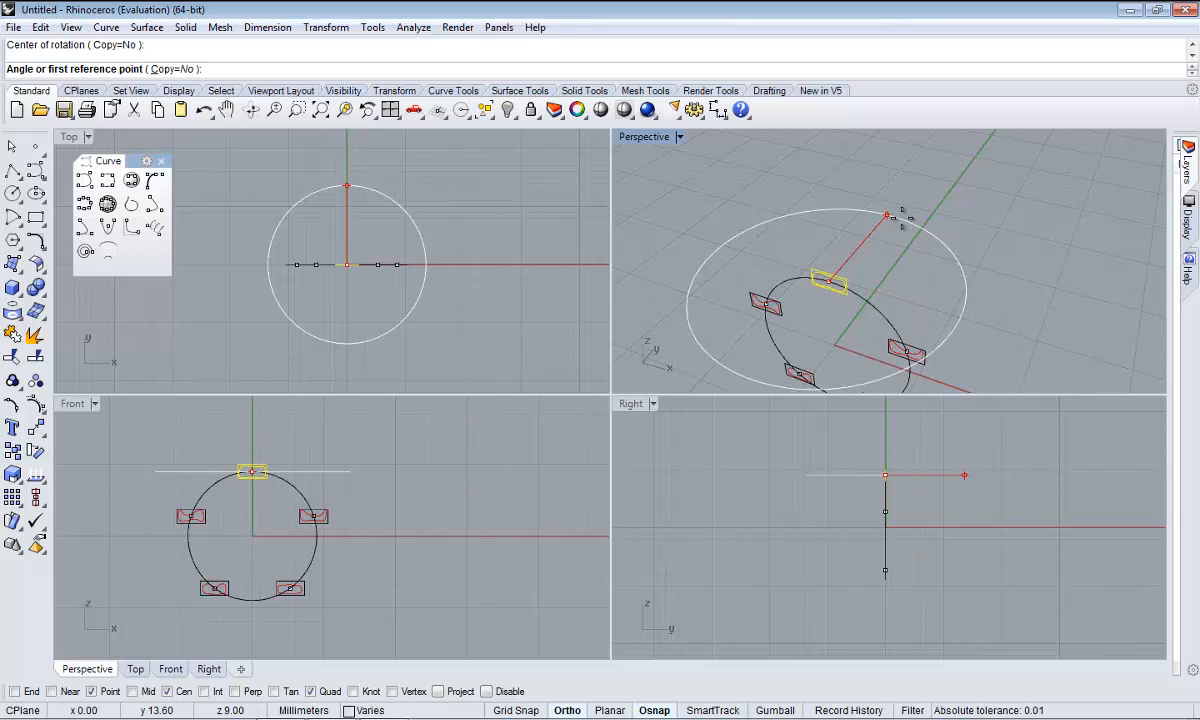
pyautogui.click(898, 219)
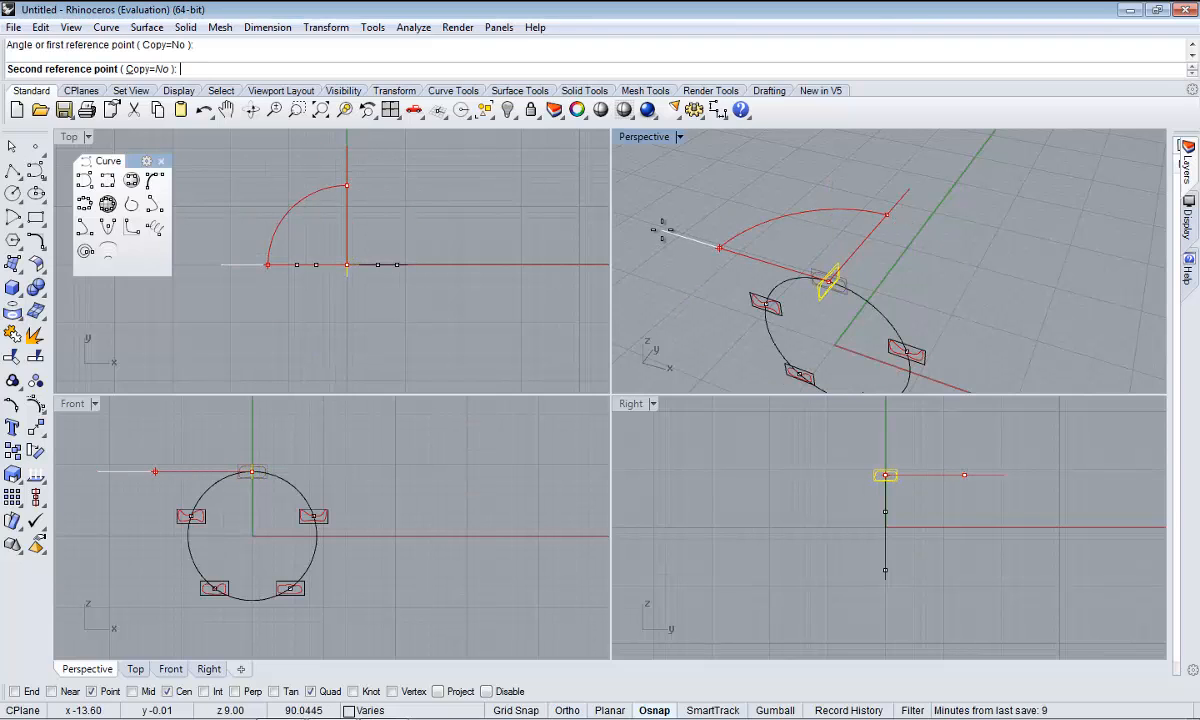
pyautogui.press('shift')
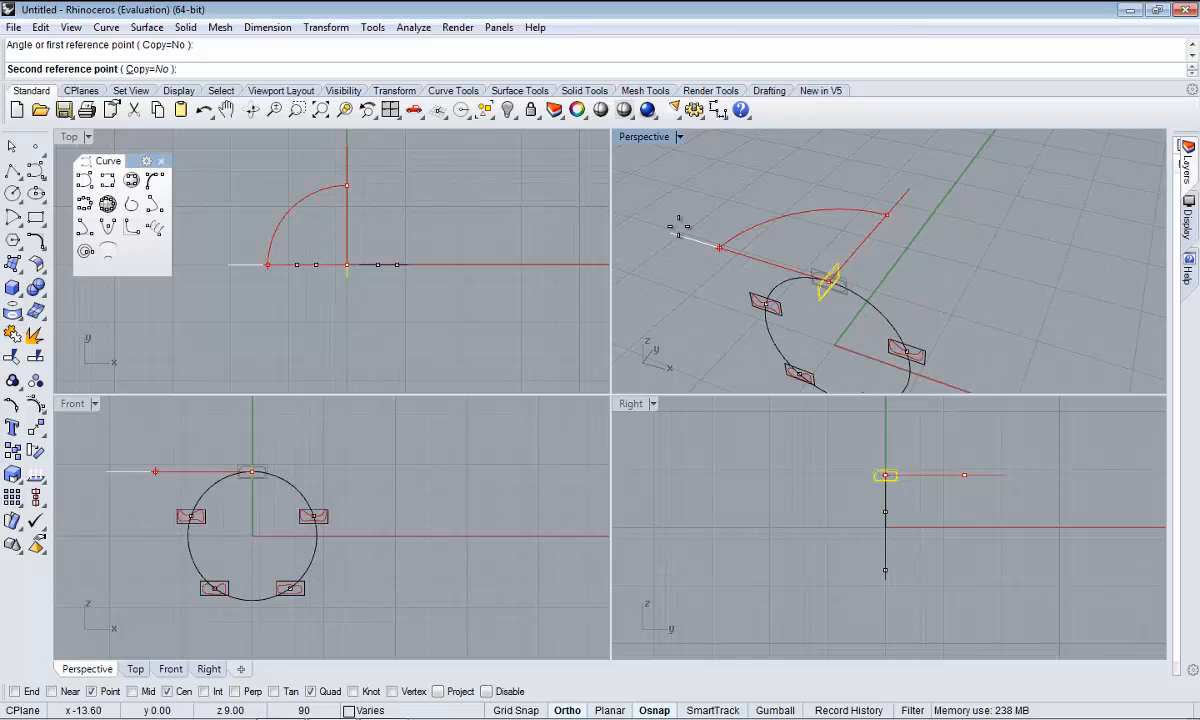
pyautogui.click(679, 226)
# - Rotate the upper-right rectangle, its curve and point 90 degrees in plan about the point on the circle, constrained with Ortho
pyautogui.moveTo(817, 260); pyautogui.dragTo(796, 230, button='right')
pyautogui.click(862, 274)
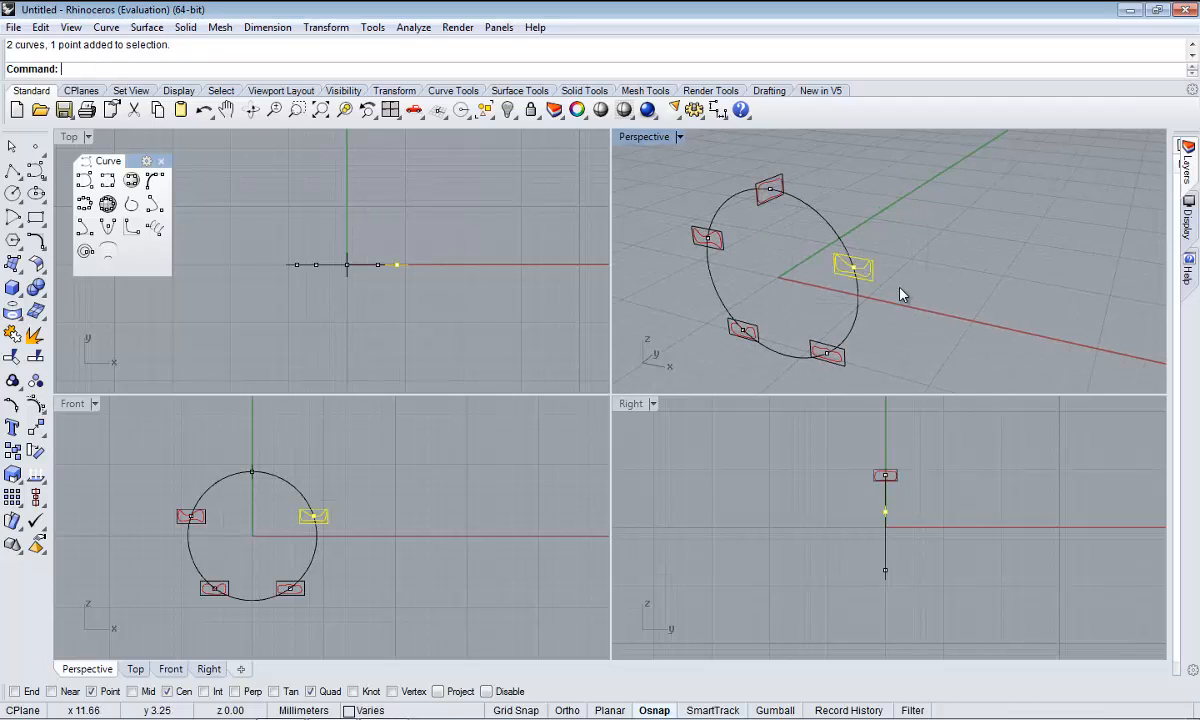
pyautogui.moveTo(900, 289); pyautogui.dragTo(852, 305, button='right')
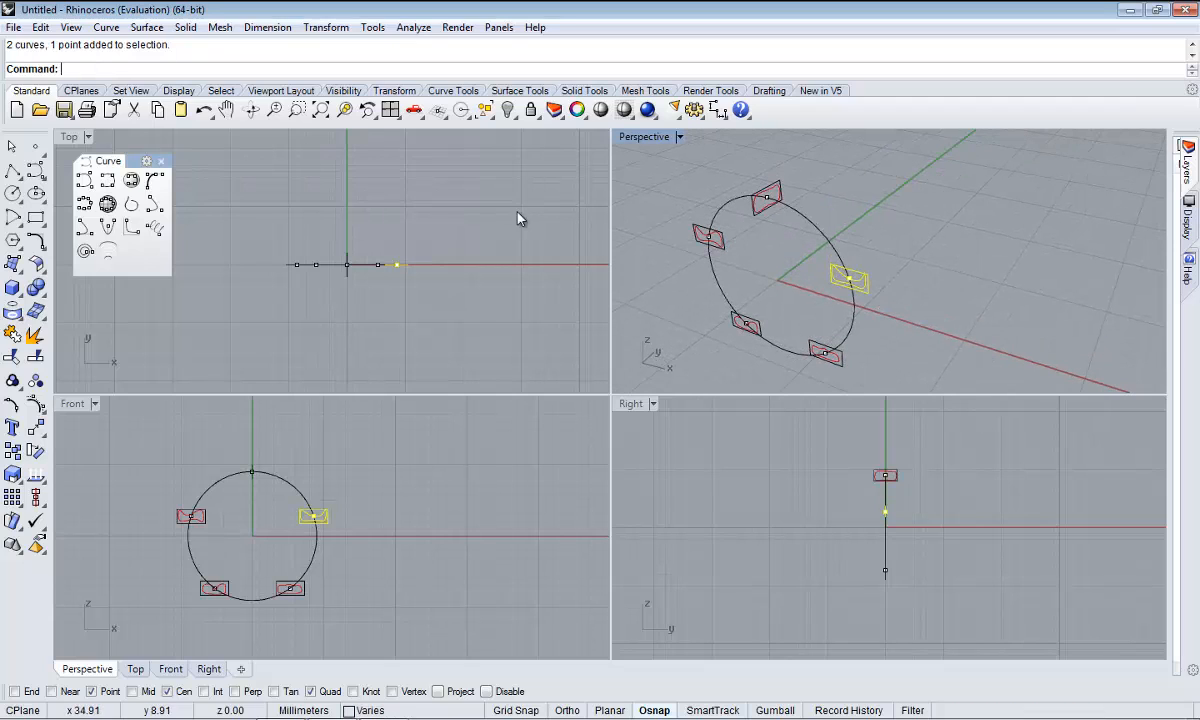
pyautogui.click(35, 427)
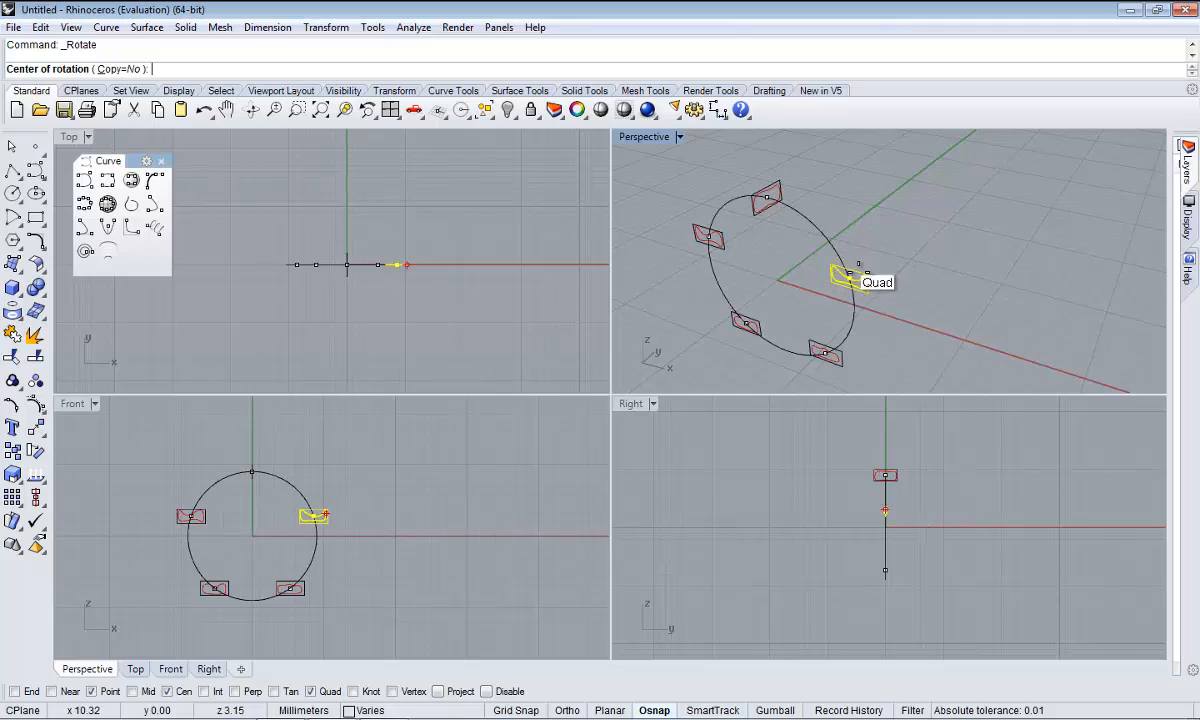
pyautogui.scroll(2, 853, 278)
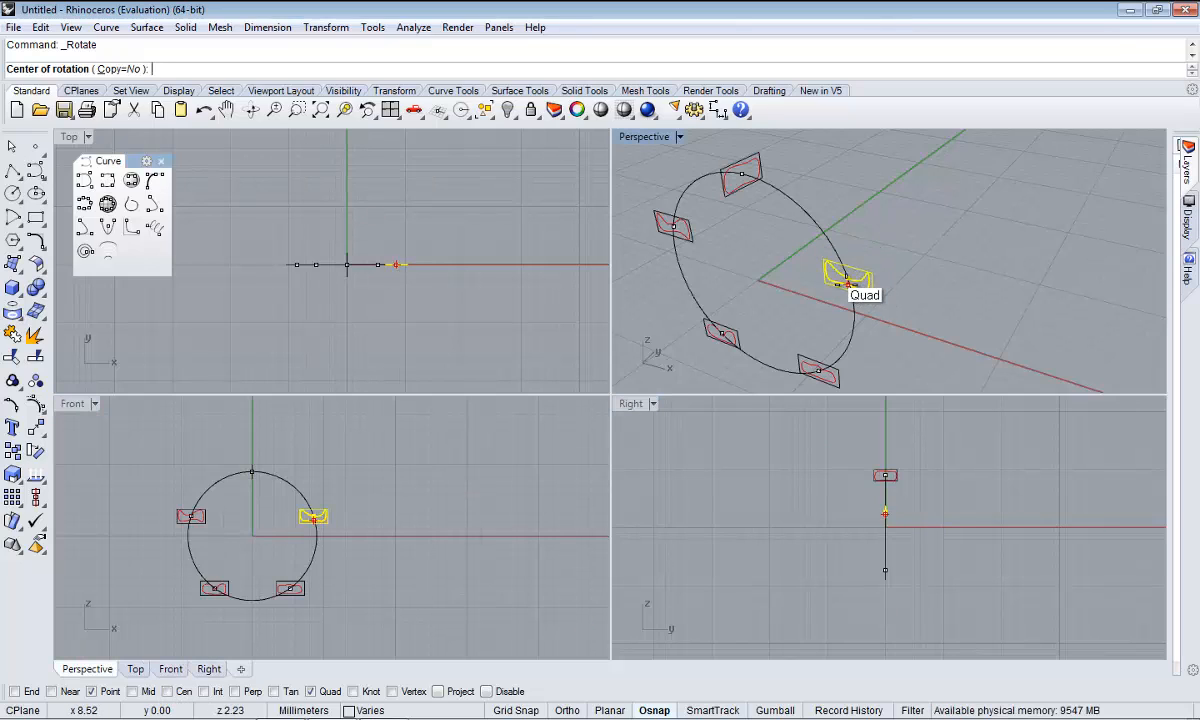
pyautogui.click(845, 277)
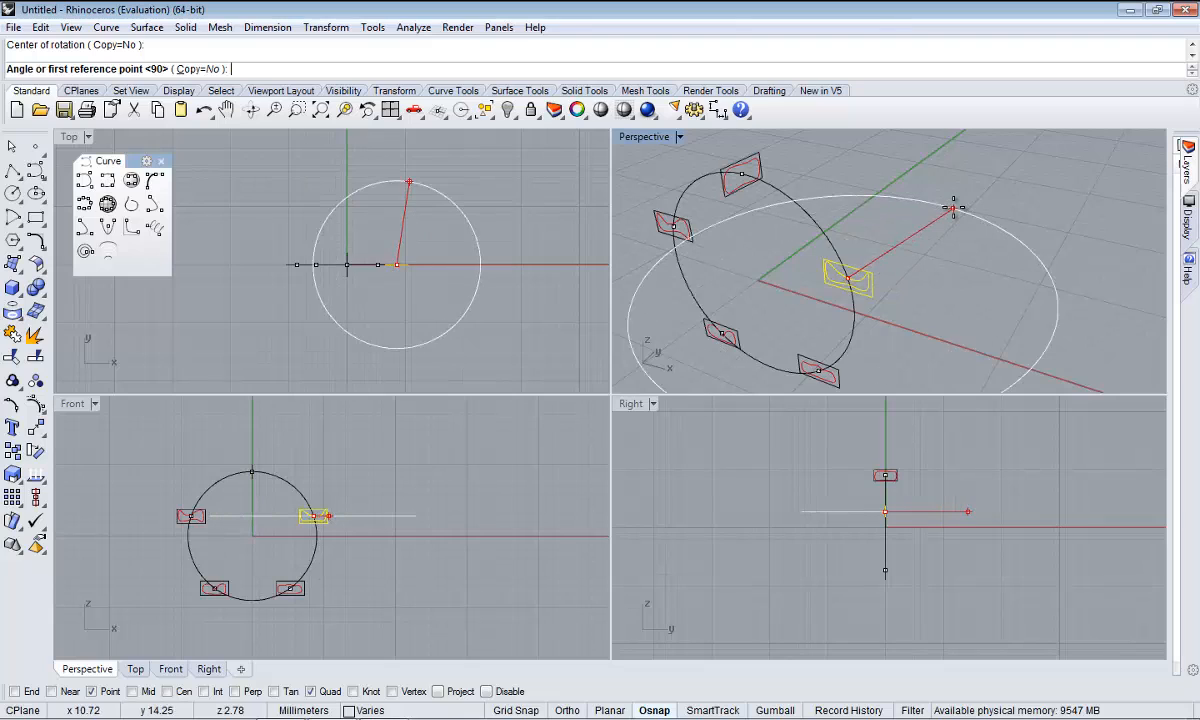
pyautogui.press('F8')
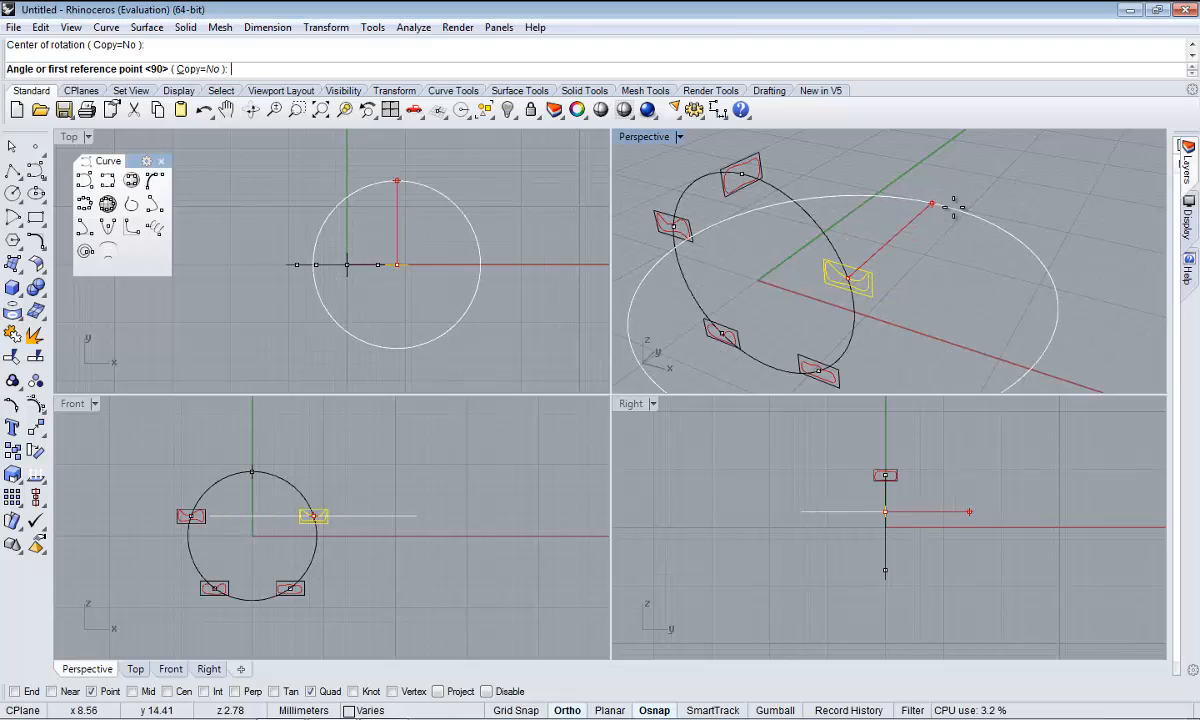
pyautogui.click(950, 207)
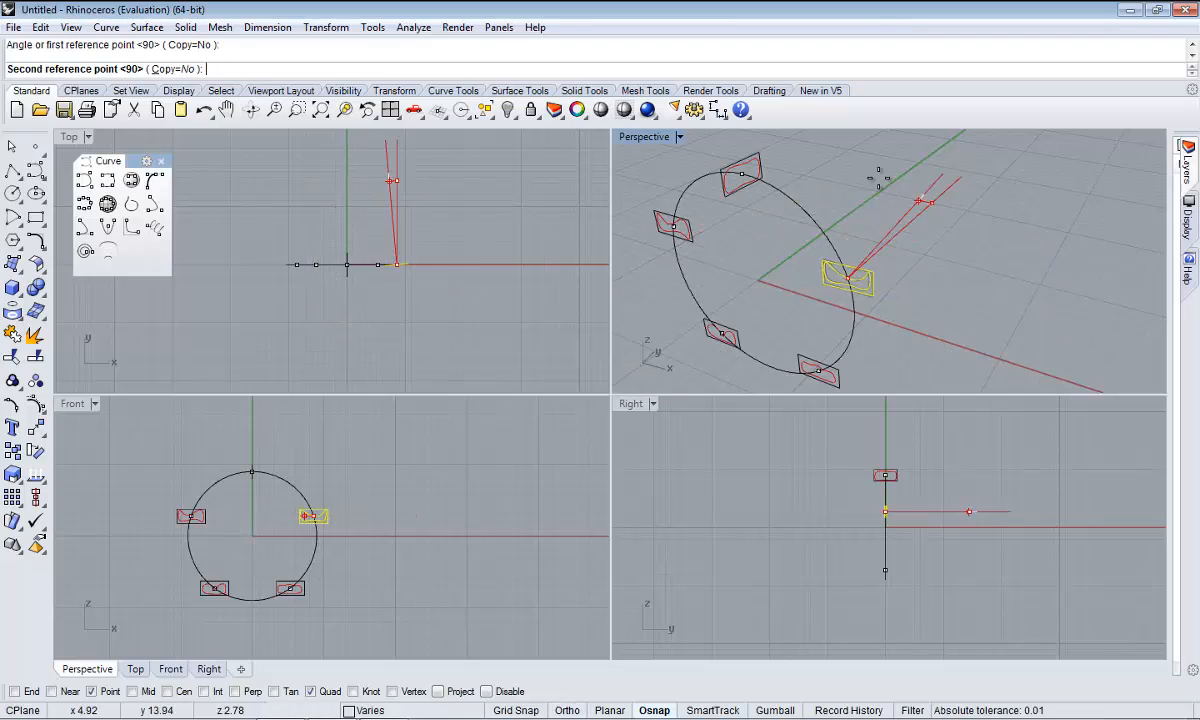
pyautogui.press('F8')
pyautogui.click(700, 232)
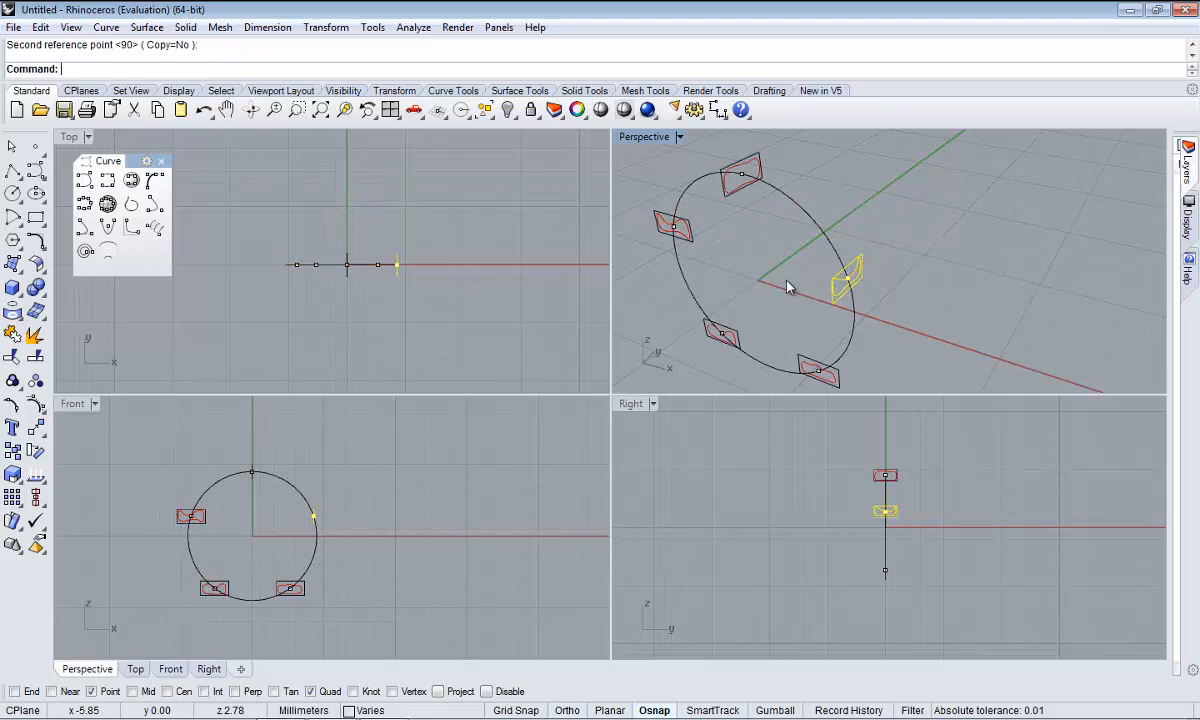
# - Rotate the circle's lower-right rectangle, its curve and point 90 degrees in plan about that point, using Ortho
pyautogui.moveTo(737, 262); pyautogui.dragTo(868, 268, button='right')
pyautogui.moveTo(783, 256); pyautogui.dragTo(878, 358)
pyautogui.rightClick(843, 247)
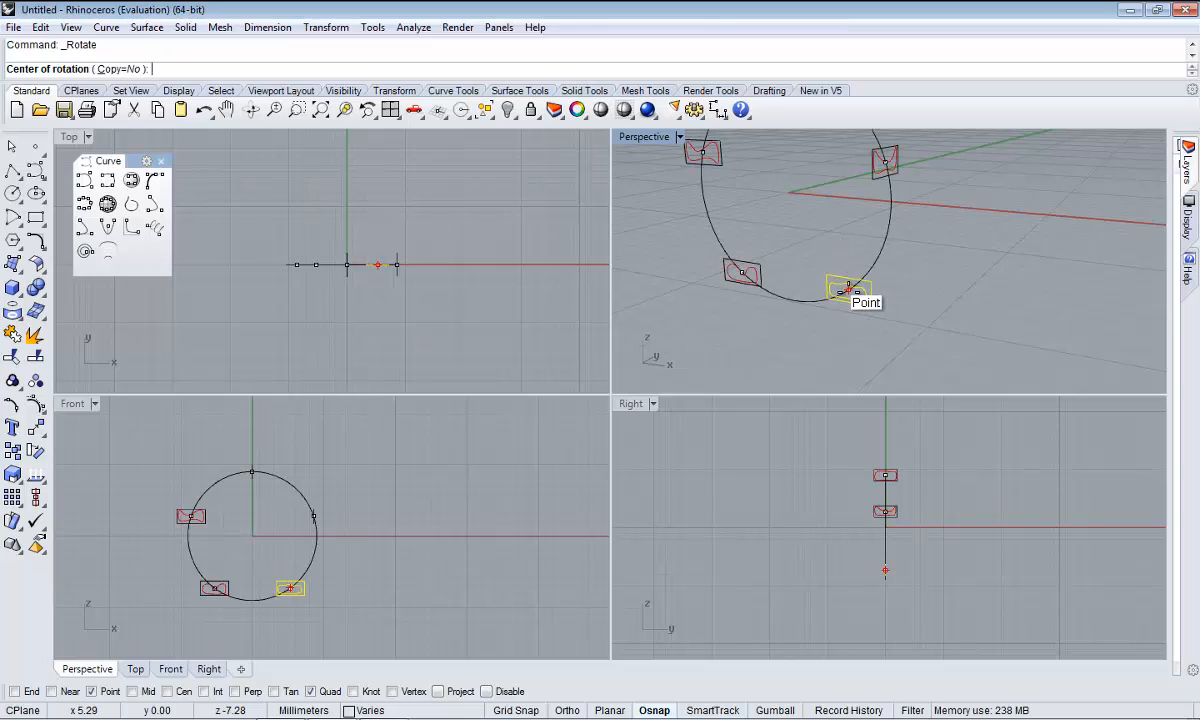
pyautogui.click(848, 291)
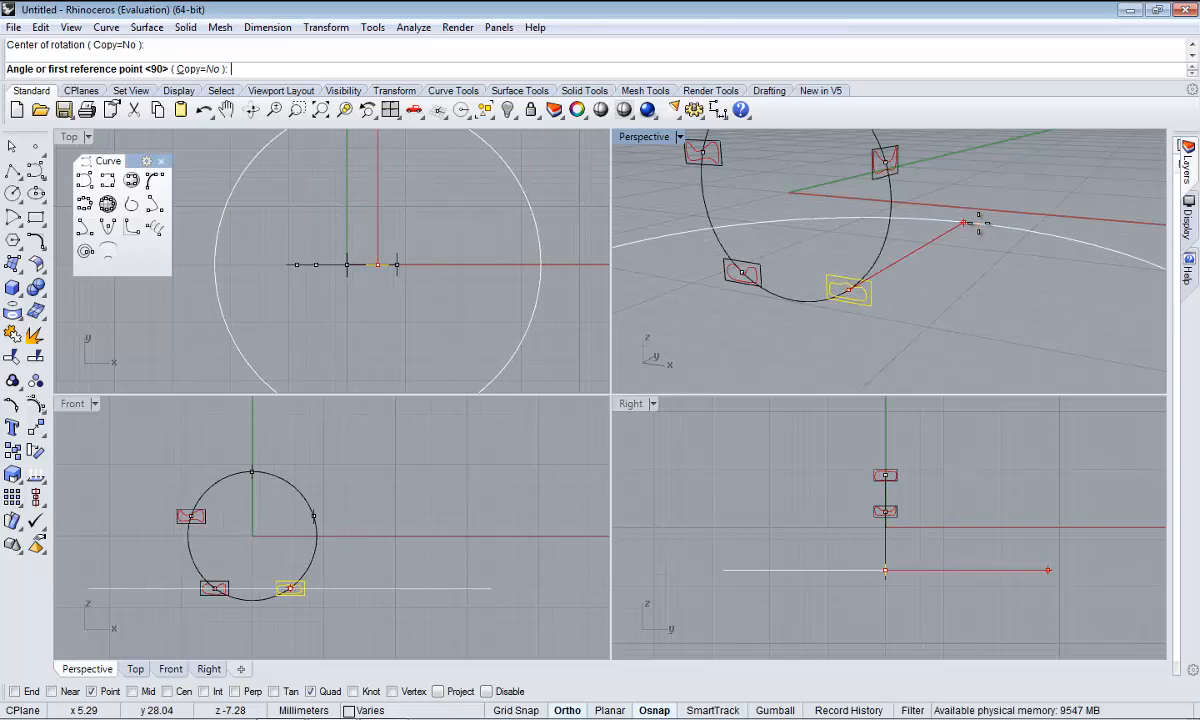
pyautogui.click(962, 221)
pyautogui.keyDown('shift'); pyautogui.click(646, 287); pyautogui.keyUp('shift')
pyautogui.keyDown('shift'); pyautogui.moveTo(746, 308); pyautogui.dragTo(814, 371, button='right'); pyautogui.keyUp('shift')
pyautogui.moveTo(751, 305); pyautogui.dragTo(863, 382)
pyautogui.rightClick(823, 343)
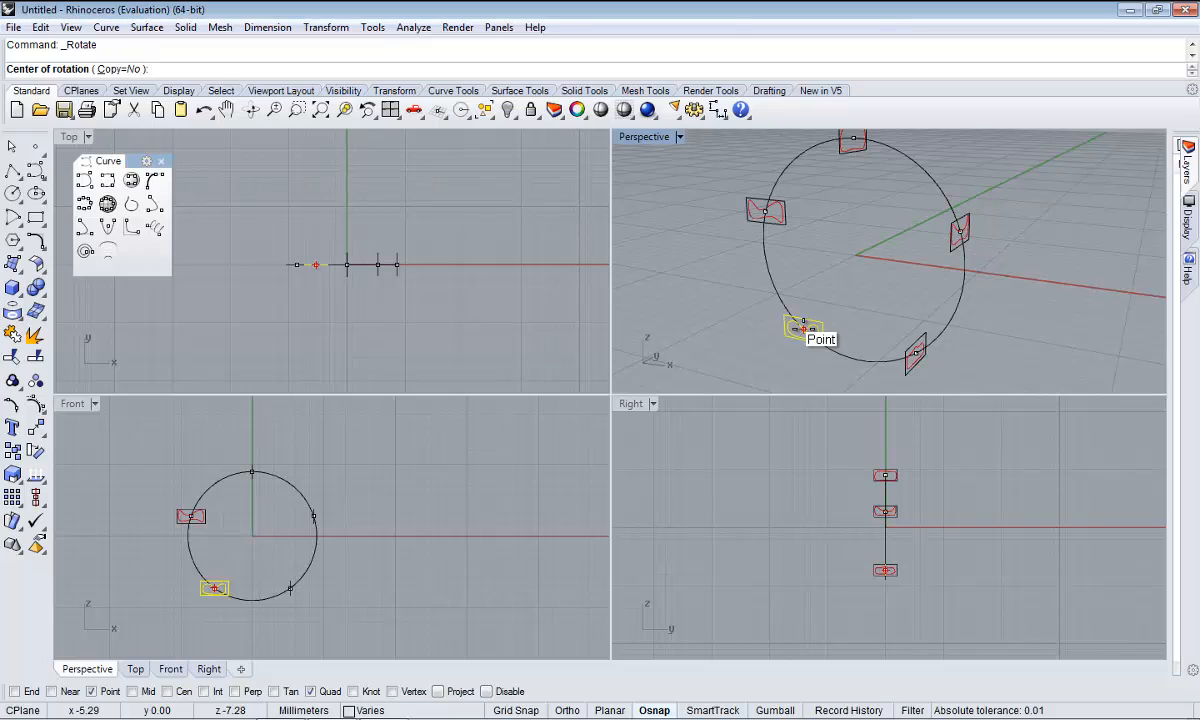
pyautogui.click(802, 328)
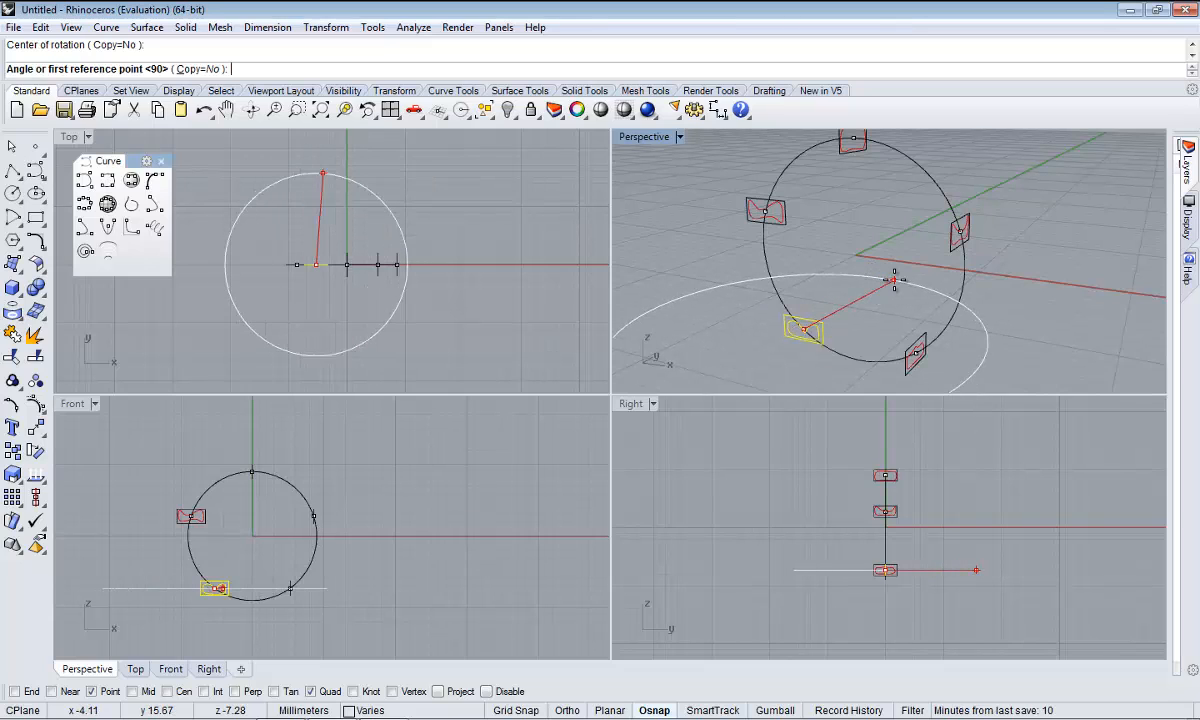
pyautogui.press('F8')
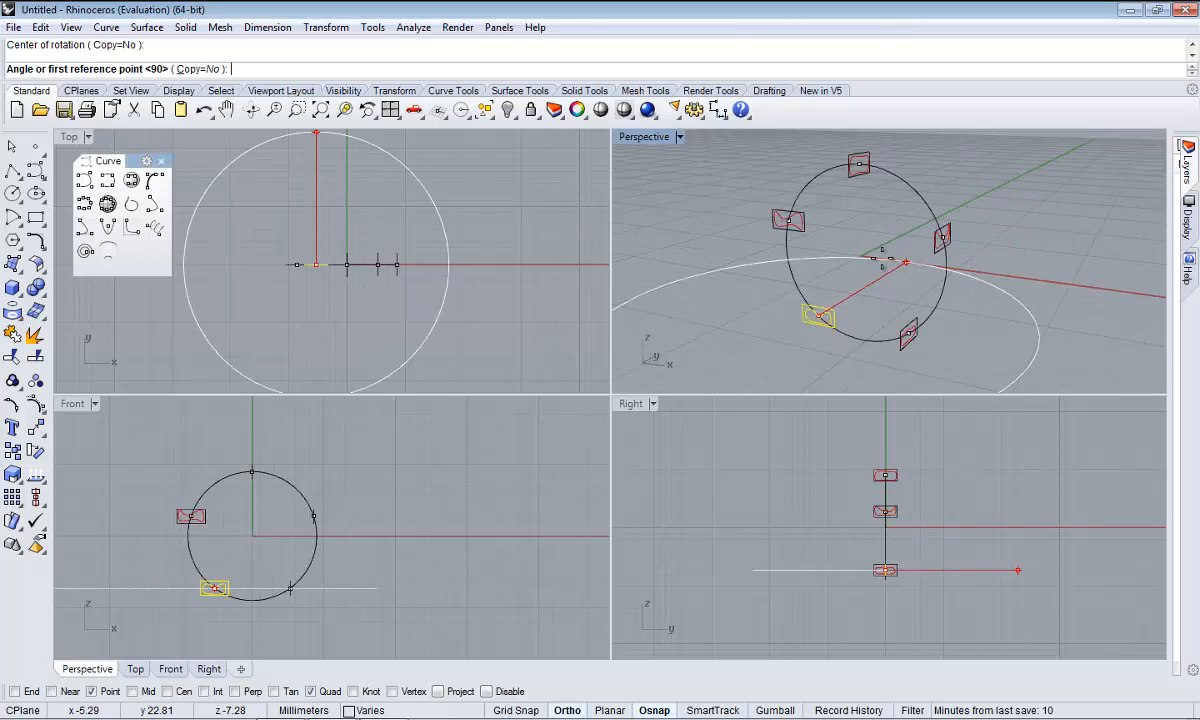
pyautogui.click(905, 262)
pyautogui.press('F8')
pyautogui.press('F8')
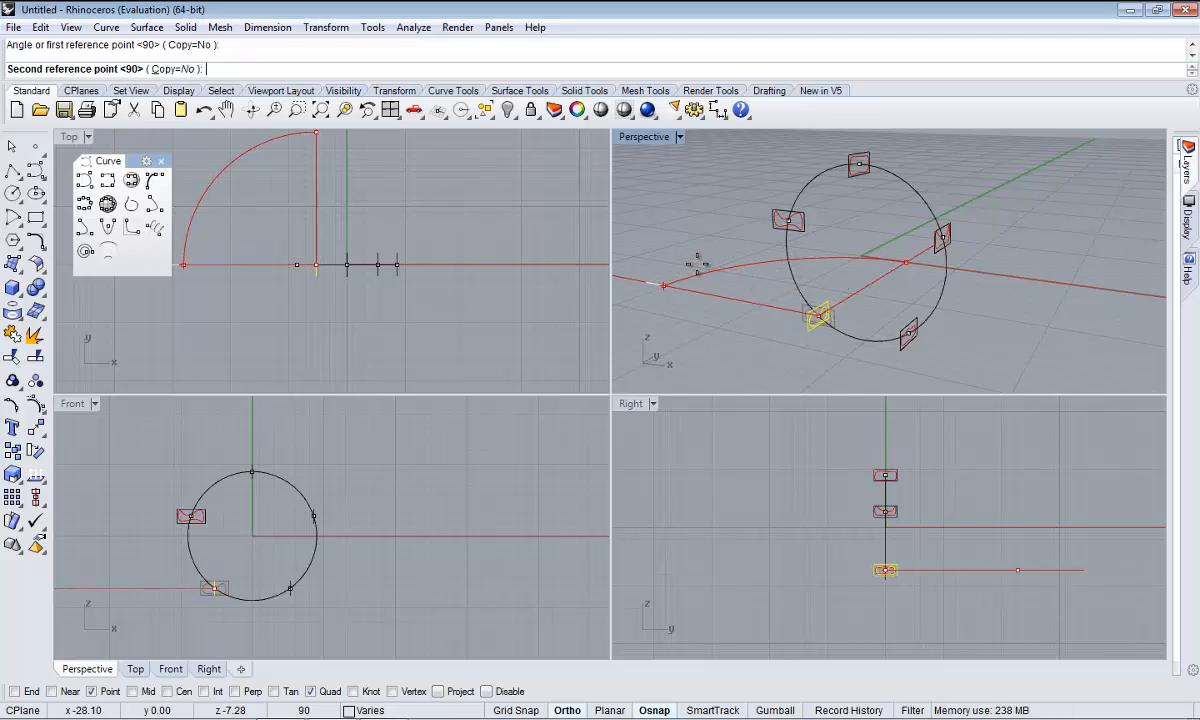
pyautogui.moveTo(697, 262); pyautogui.dragTo(763, 238, button='right')
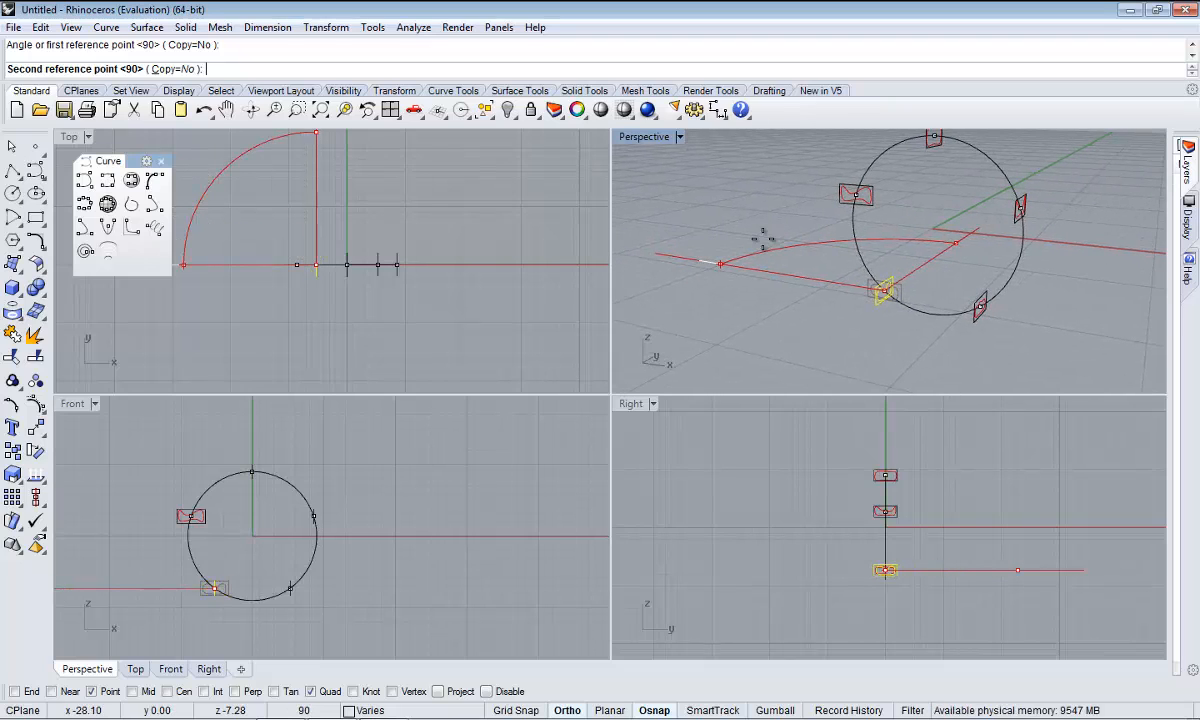
pyautogui.press('F8')
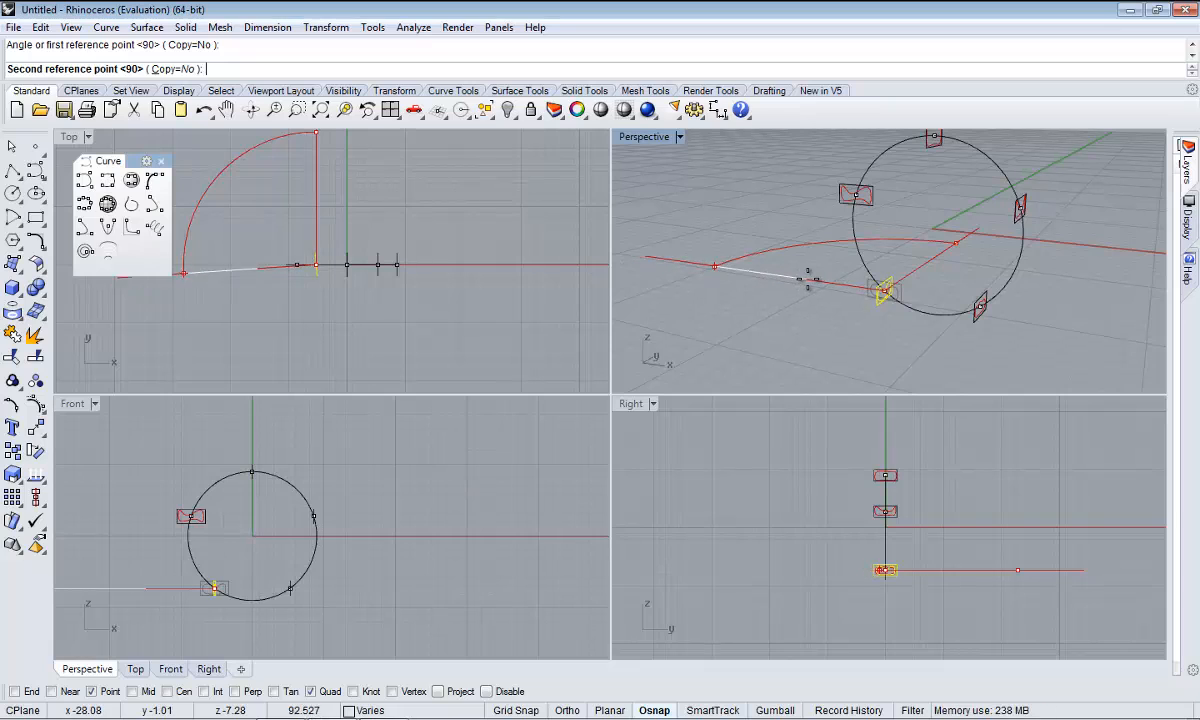
pyautogui.press('Escape')
# - Rotate the circle's lower-left rectangle, its curve and point 90 degrees clockwise in plan about that point, using Ortho
pyautogui.moveTo(830, 300); pyautogui.dragTo(870, 302, button='right')
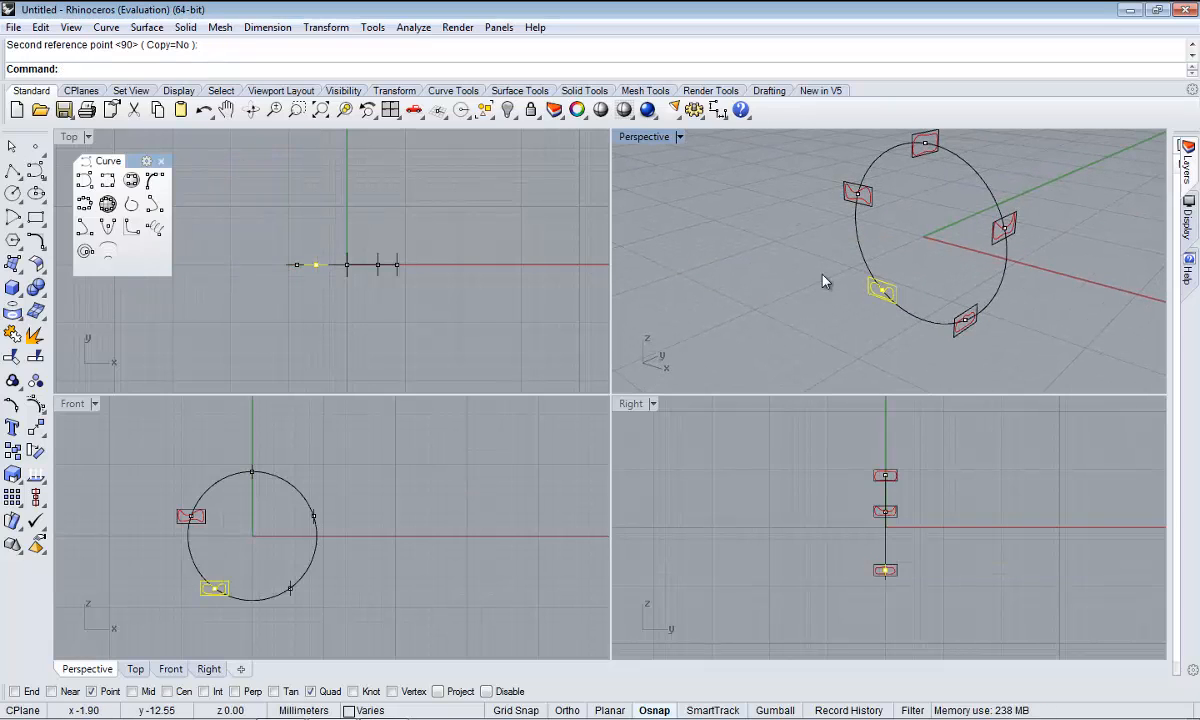
pyautogui.moveTo(800, 260); pyautogui.dragTo(938, 343)
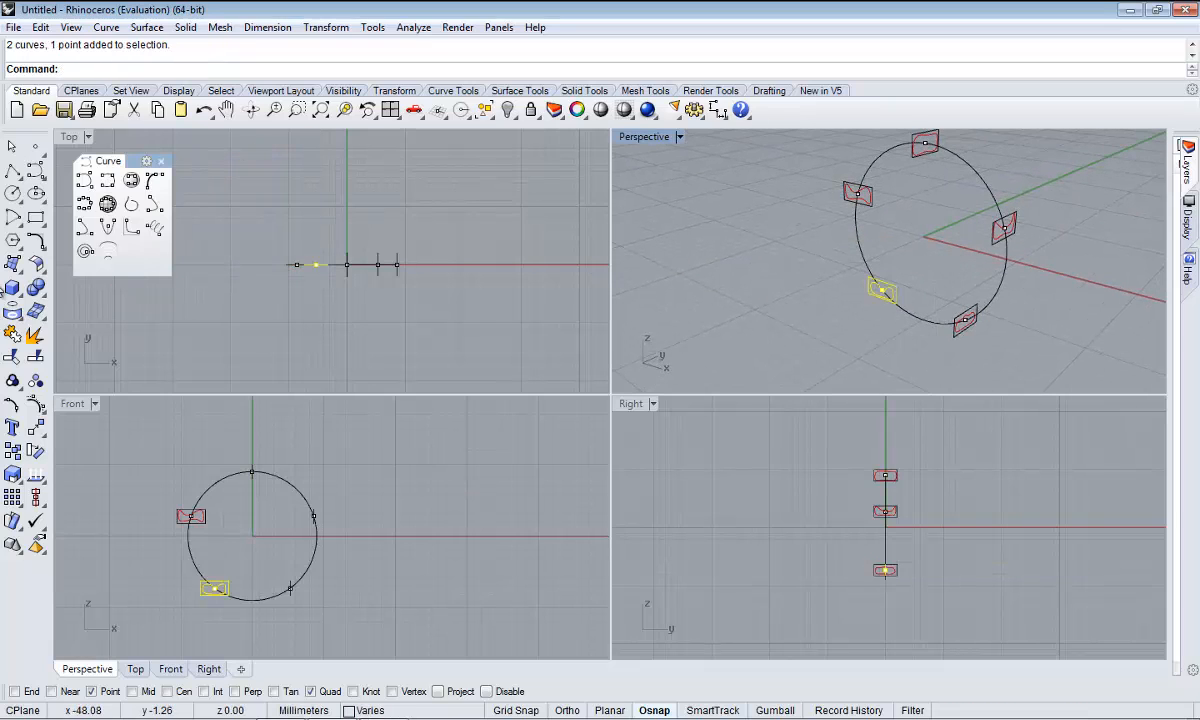
pyautogui.click(38, 455)
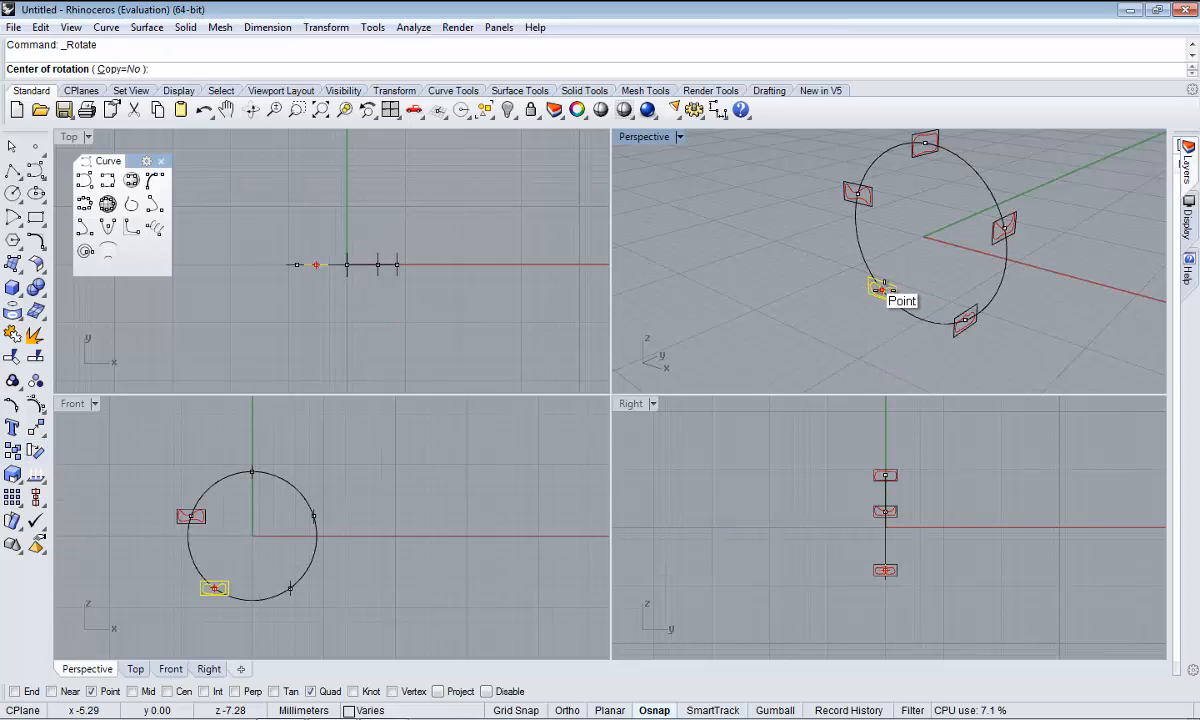
pyautogui.click(879, 290)
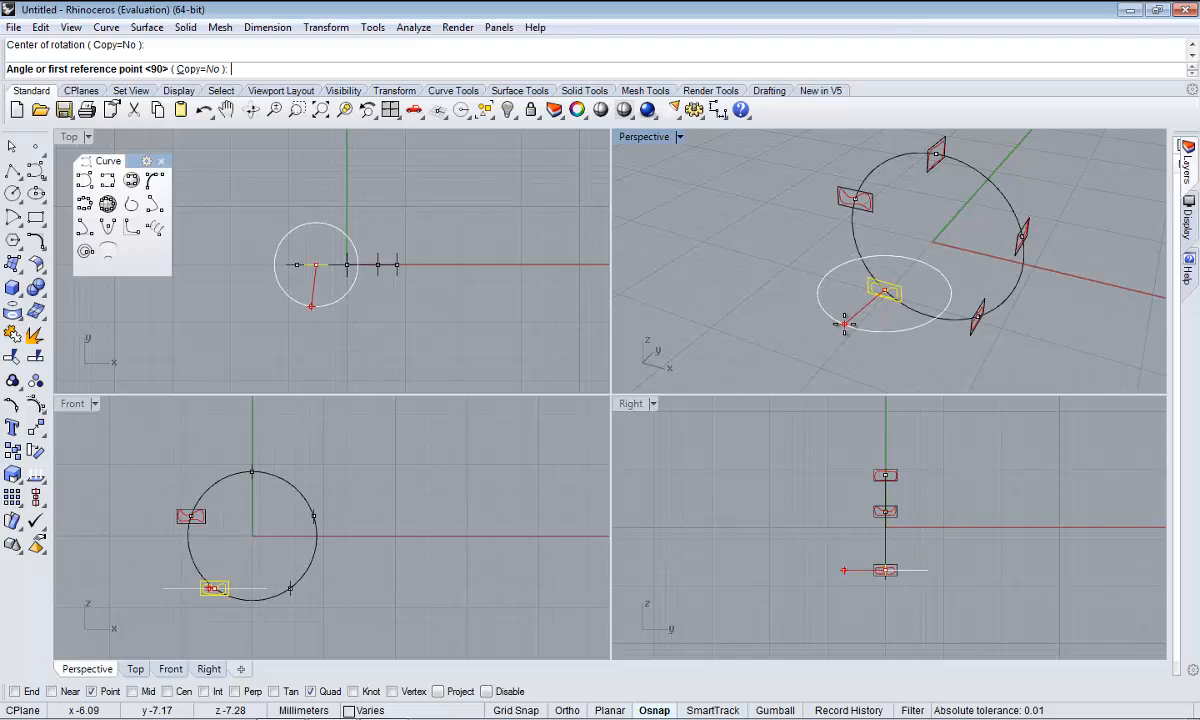
pyautogui.press('F8')
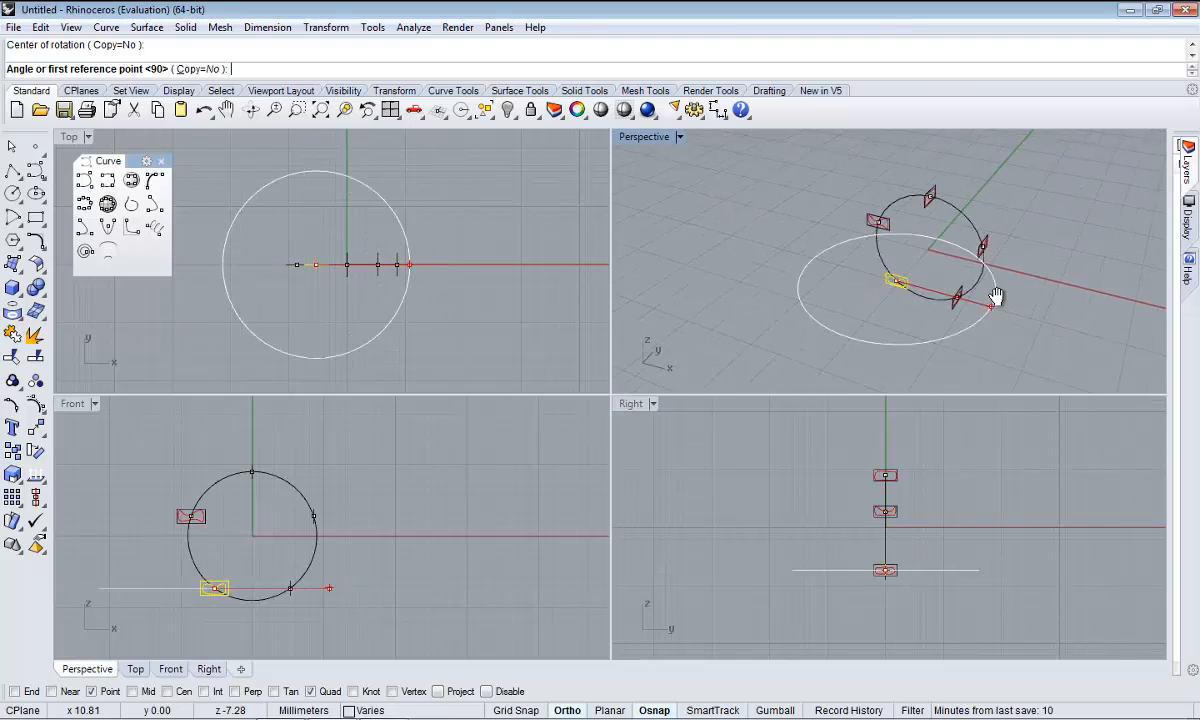
pyautogui.click(813, 346)
pyautogui.click(757, 228)
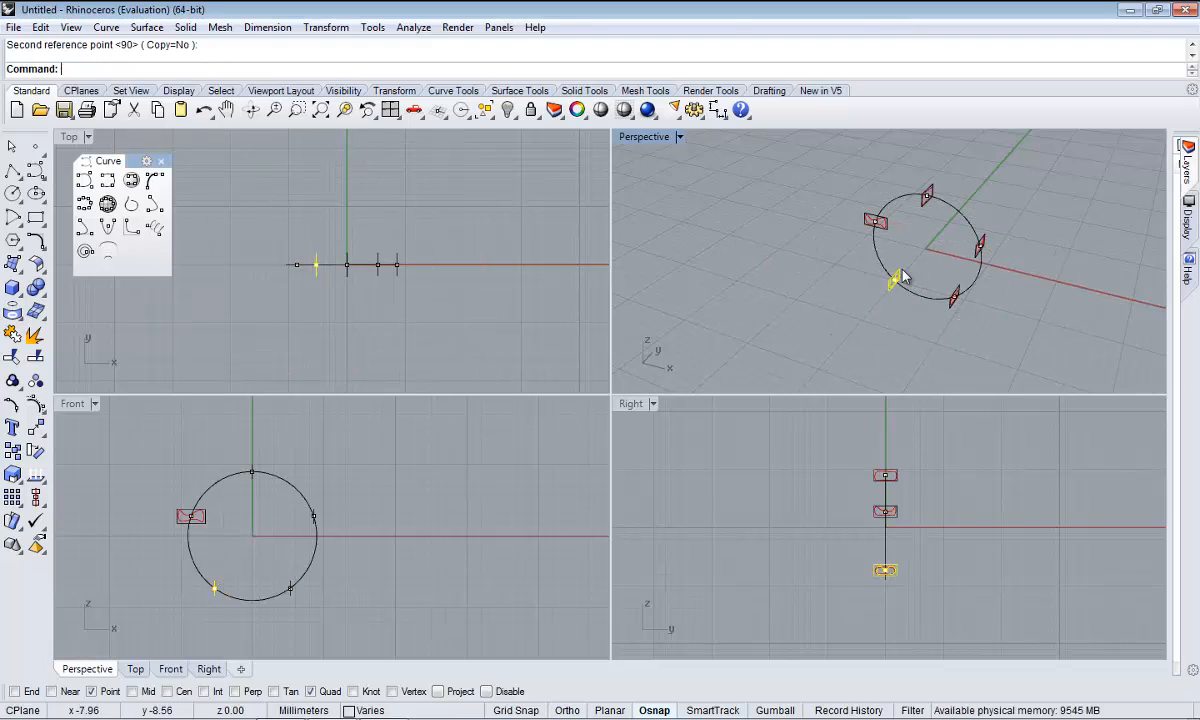
# - Rotate the circle's upper-left rectangle, its curve and point 90 degrees counter-clockwise in plan about that point, using Ortho
pyautogui.scroll(4, 922, 262)
pyautogui.keyDown('shift'); pyautogui.moveTo(877, 225); pyautogui.dragTo(864, 321, button='right'); pyautogui.keyUp('shift')
pyautogui.click(750, 244)
pyautogui.click(846, 301)
pyautogui.rightClick(846, 301)
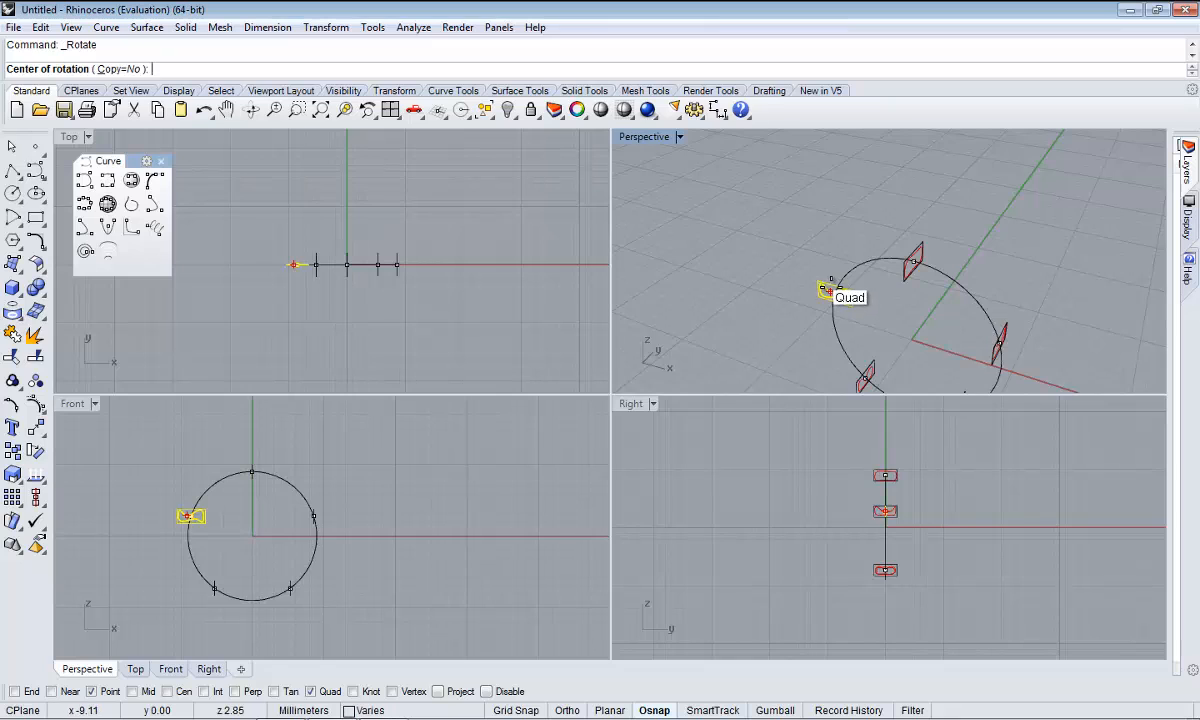
pyautogui.scroll(6, 832, 290)
pyautogui.click(838, 296)
pyautogui.scroll(-5, 866, 232)
pyautogui.click(860, 161)
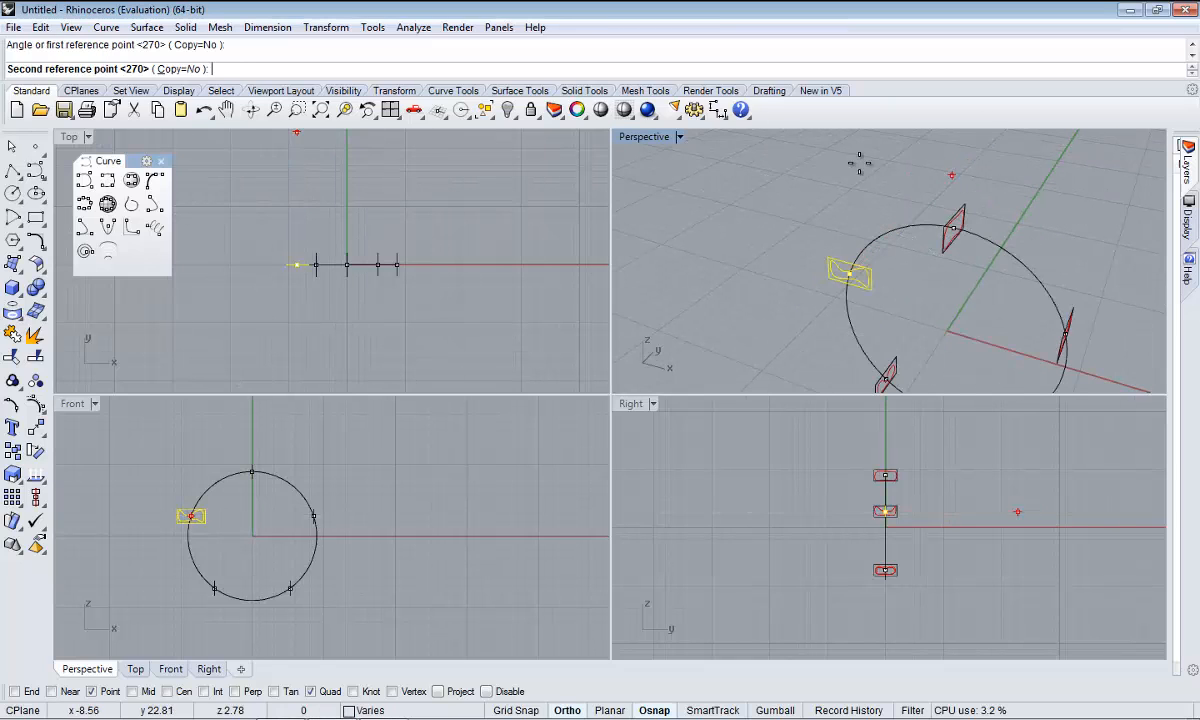
pyautogui.click(766, 259)
pyautogui.moveTo(770, 261); pyautogui.dragTo(873, 188, button='right')
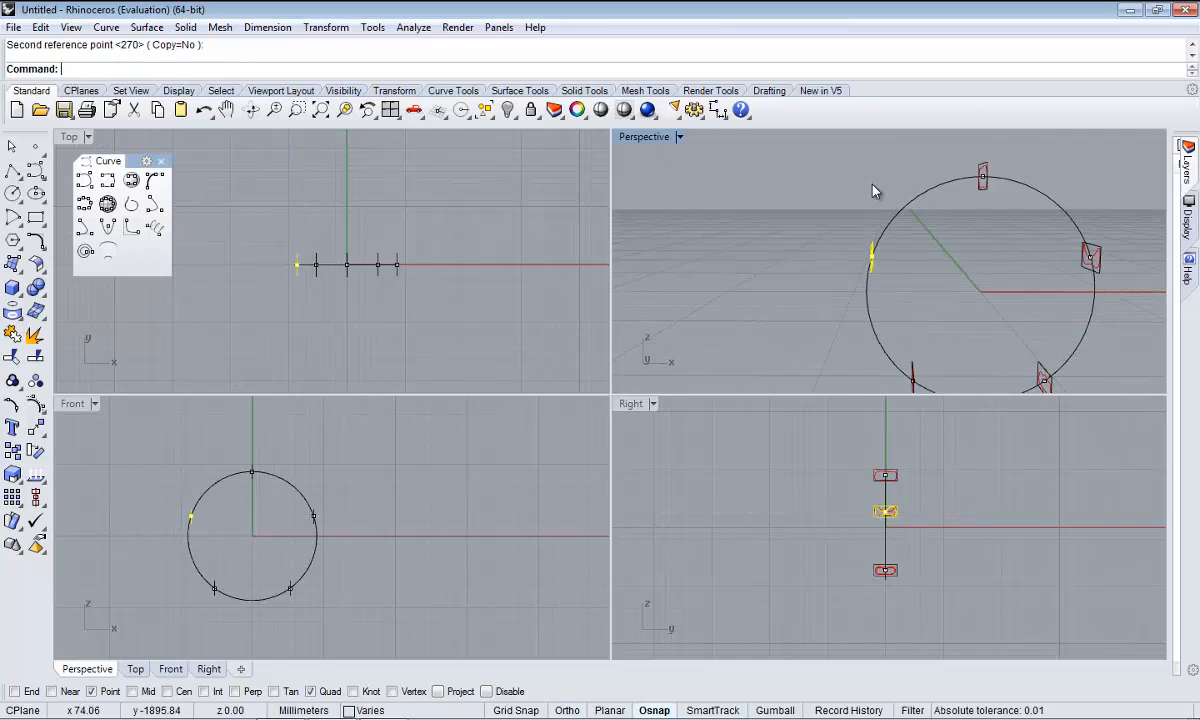
# - Maximize the Perspective viewport and examine how the rectangles and curves sit around the circle
pyautogui.scroll(-4, 874, 186)
pyautogui.click(881, 177)
pyautogui.scroll(3, 1026, 221)
pyautogui.moveTo(951, 218); pyautogui.dragTo(898, 336, button='right')
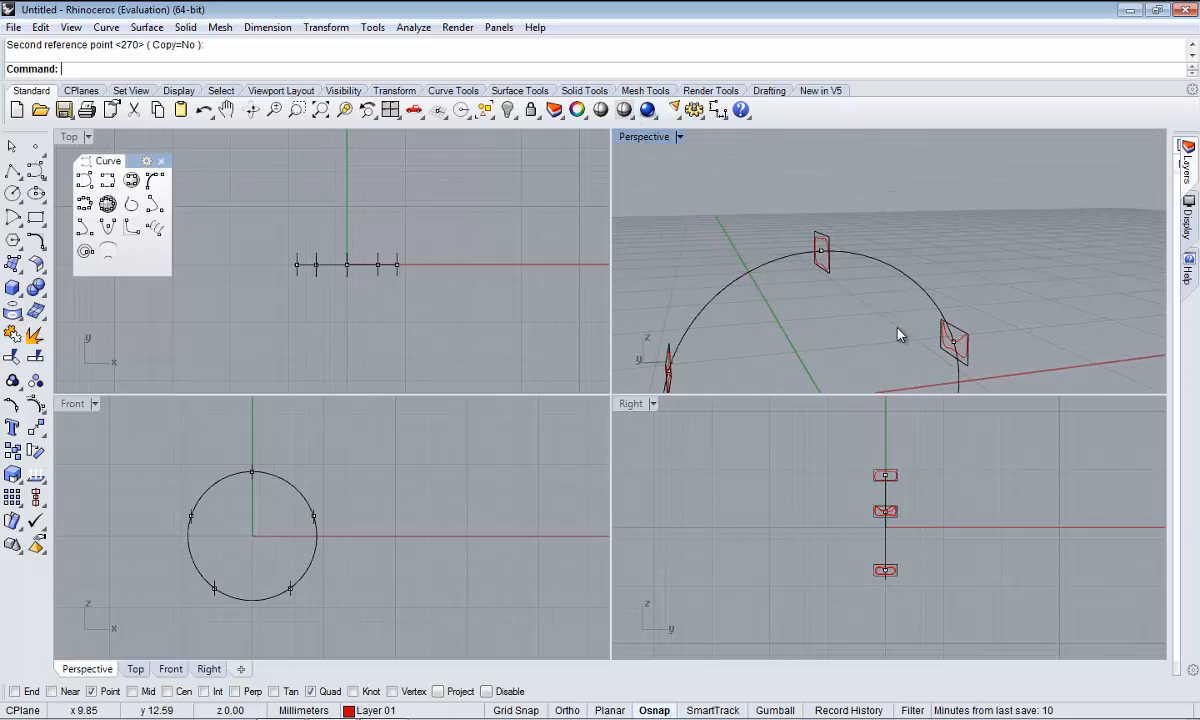
pyautogui.scroll(-2, 826, 288)
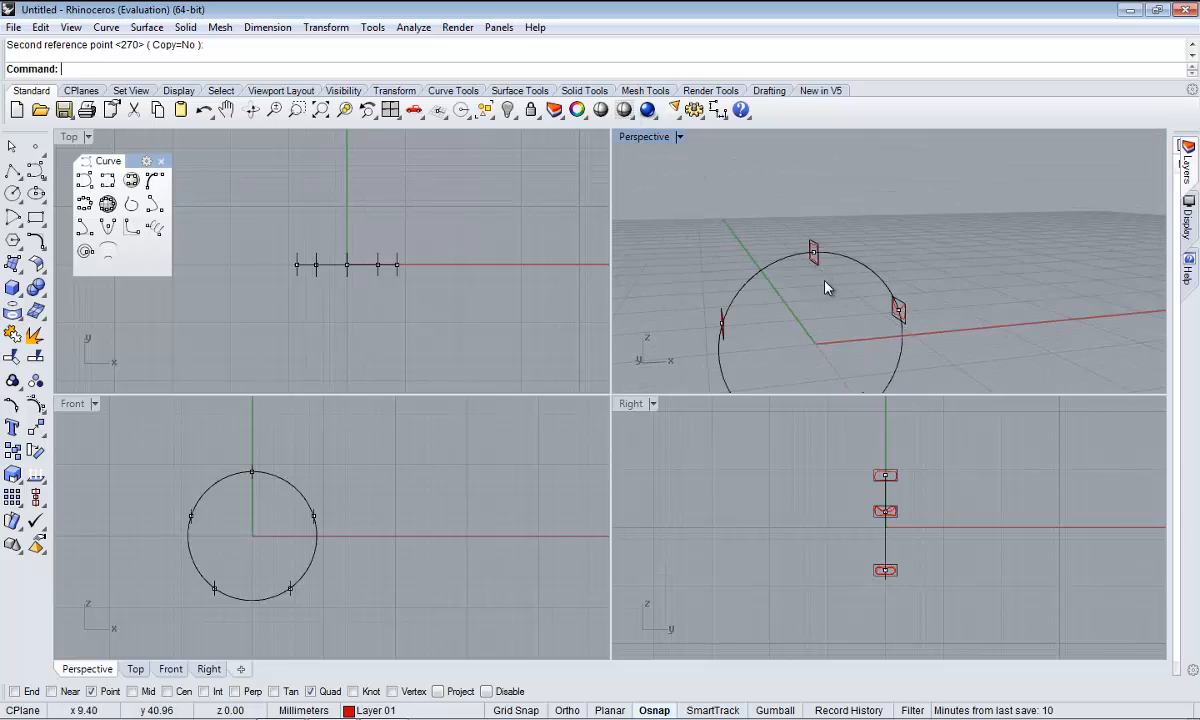
pyautogui.doubleClick(655, 138)
pyautogui.click(536, 361)
pyautogui.keyDown('shift'); pyautogui.moveTo(535, 357); pyautogui.dragTo(706, 243, button='right'); pyautogui.keyUp('shift')
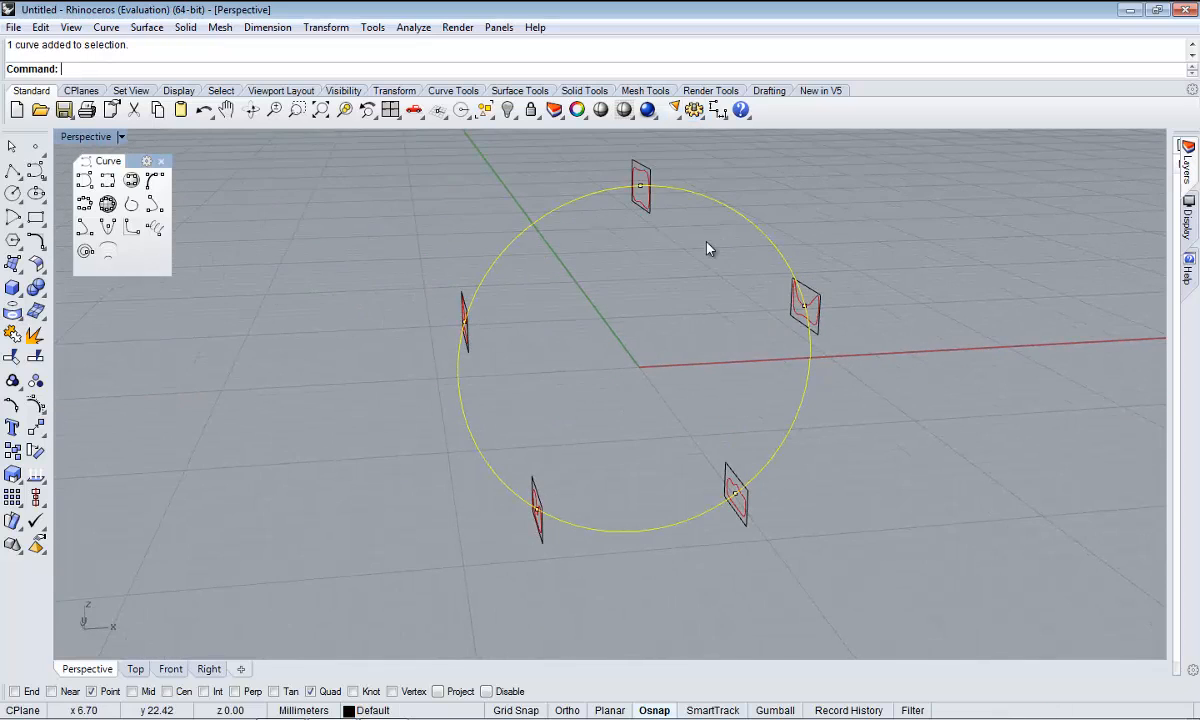
pyautogui.scroll(-2, 706, 243)
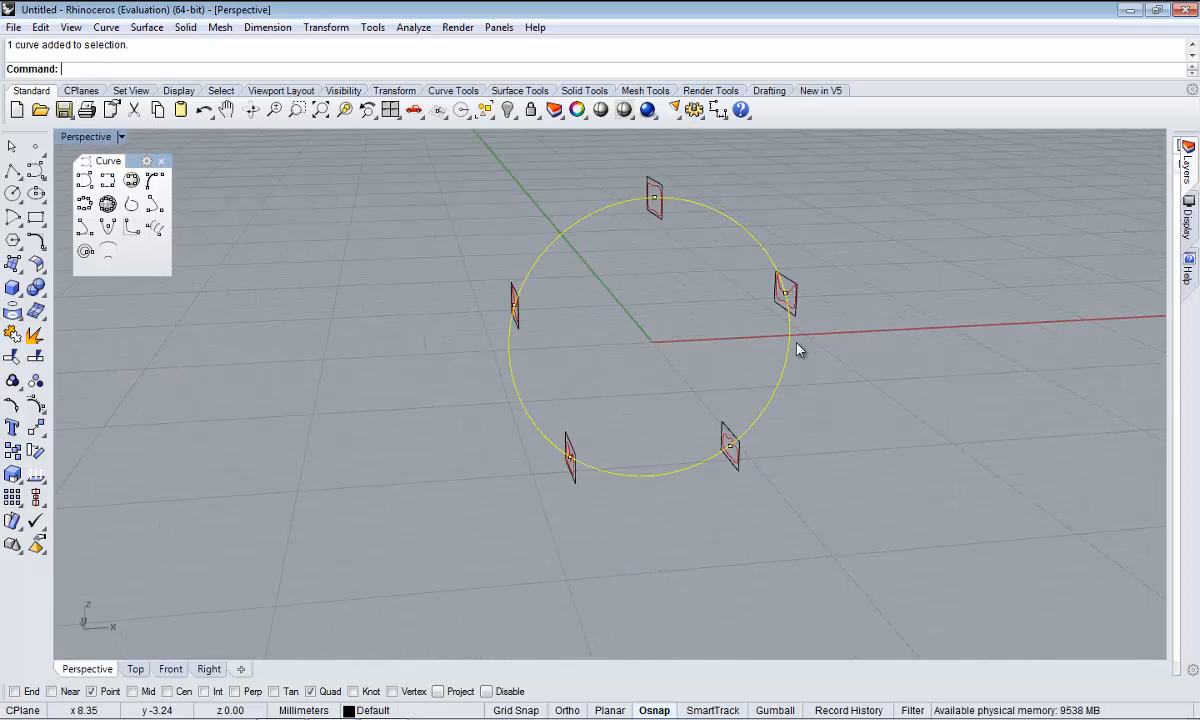
pyautogui.moveTo(678, 260); pyautogui.dragTo(629, 220, button='right')
pyautogui.scroll(4, 688, 196)
pyautogui.scroll(5, 675, 171)
pyautogui.click(675, 171)
pyautogui.moveTo(621, 266); pyautogui.dragTo(679, 257, button='right')
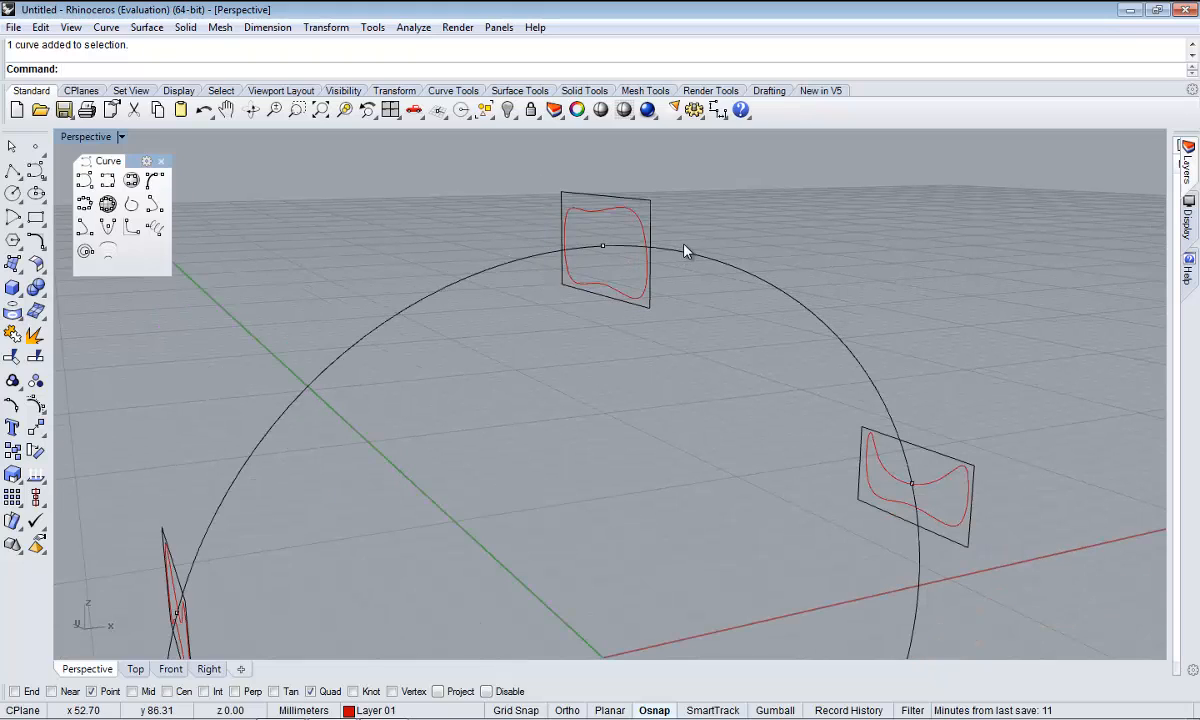
pyautogui.moveTo(691, 233); pyautogui.dragTo(630, 219, button='right')
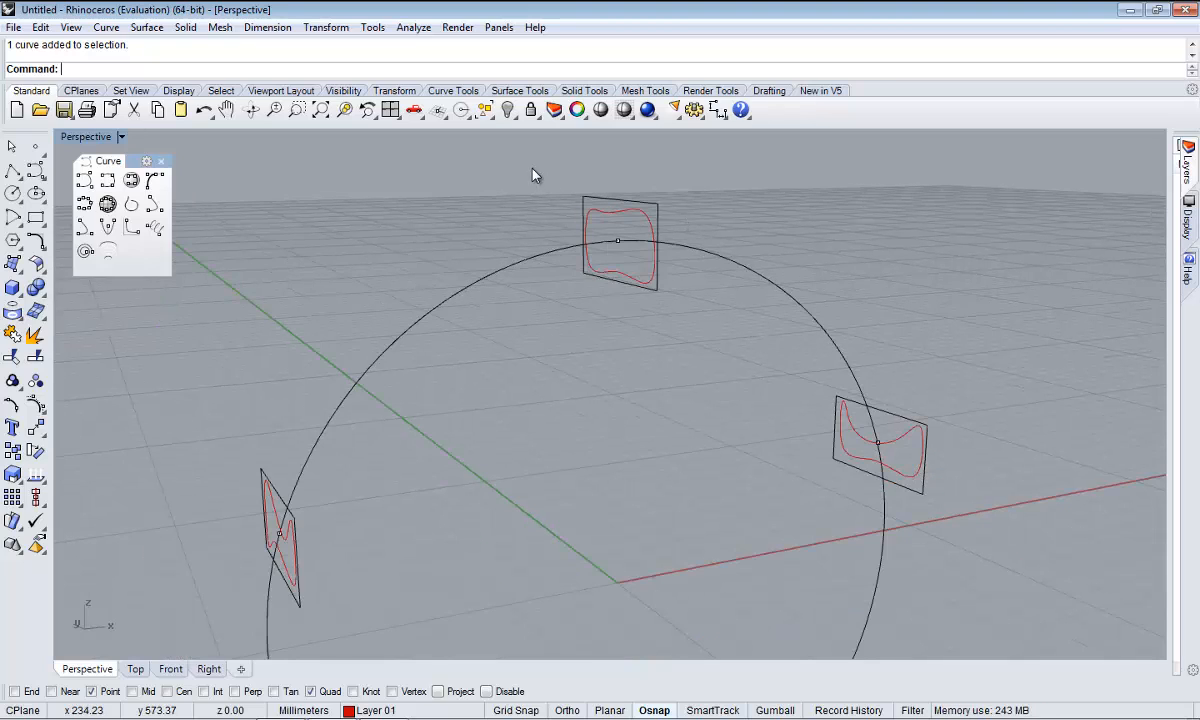
# - Move the circle's topmost rectangle, curve and point from the rectangle's lower-edge midpoint to the profile's original centre point, using the Mid snap
pyautogui.moveTo(528, 158); pyautogui.dragTo(663, 320)
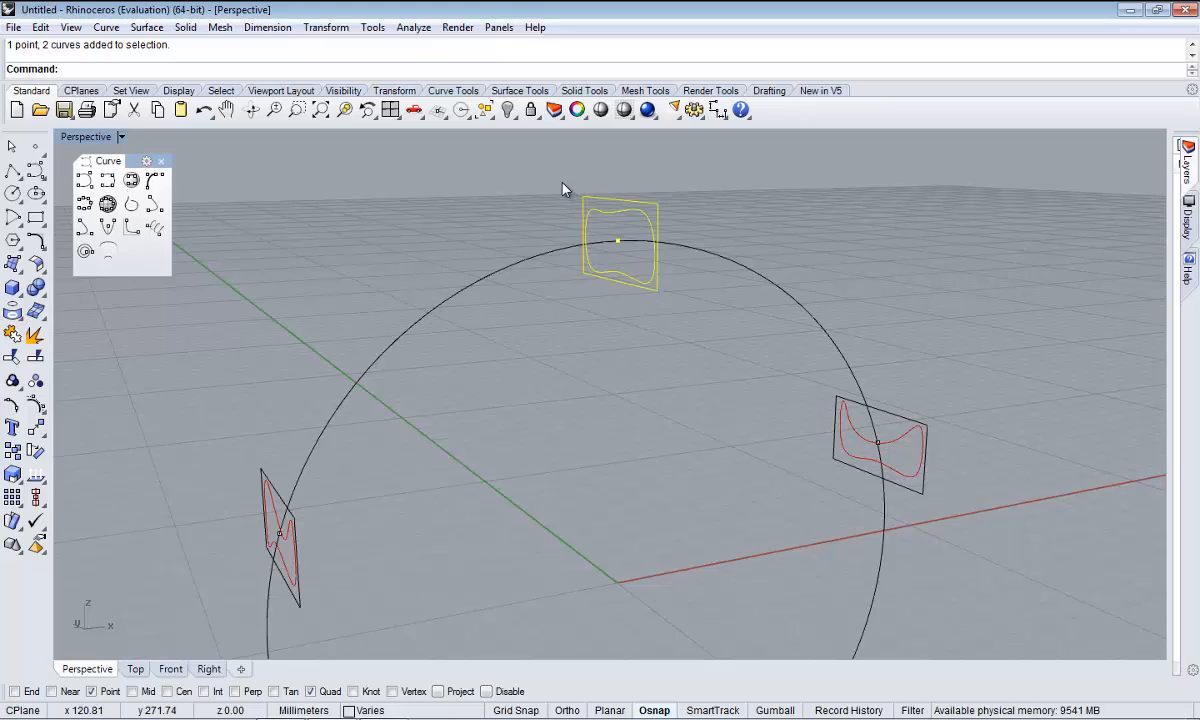
pyautogui.moveTo(541, 168); pyautogui.dragTo(712, 350)
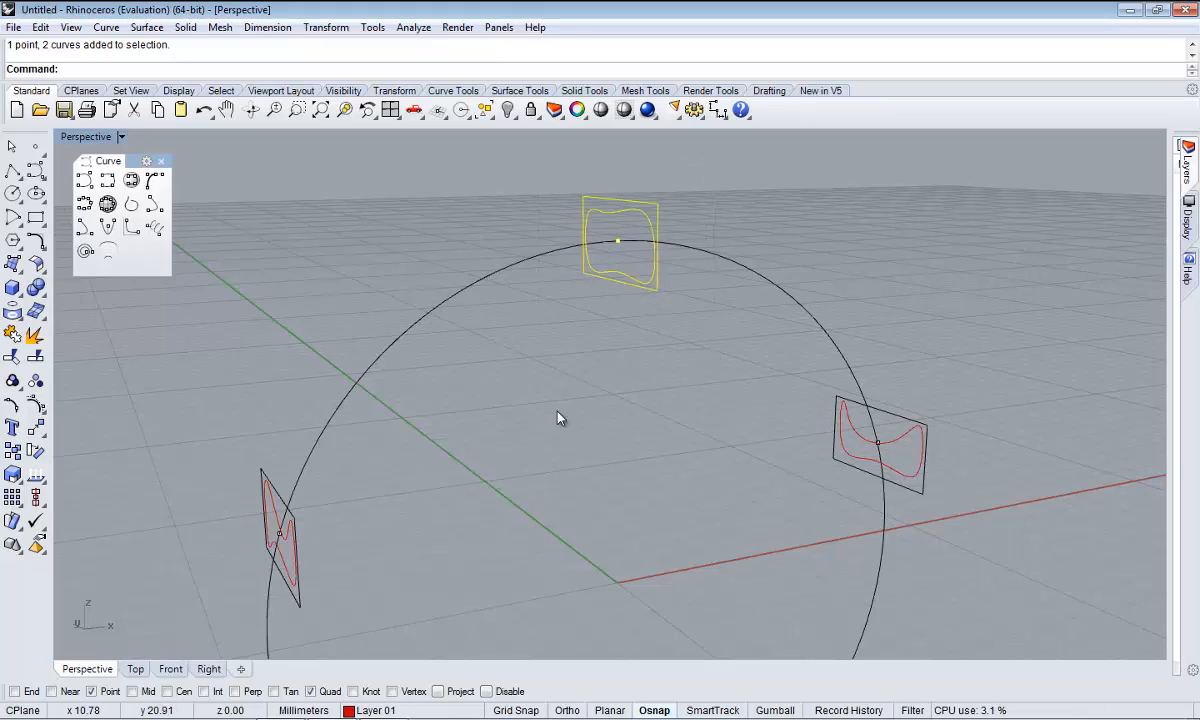
pyautogui.click(35, 450)
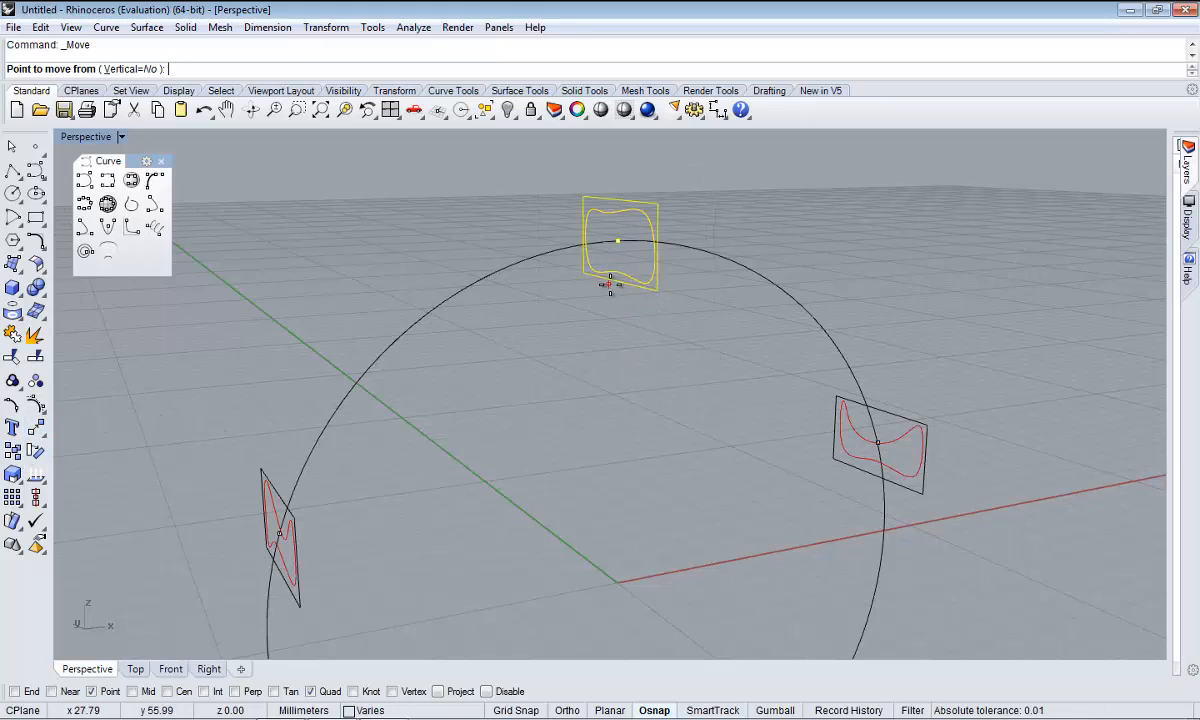
pyautogui.click(134, 692)
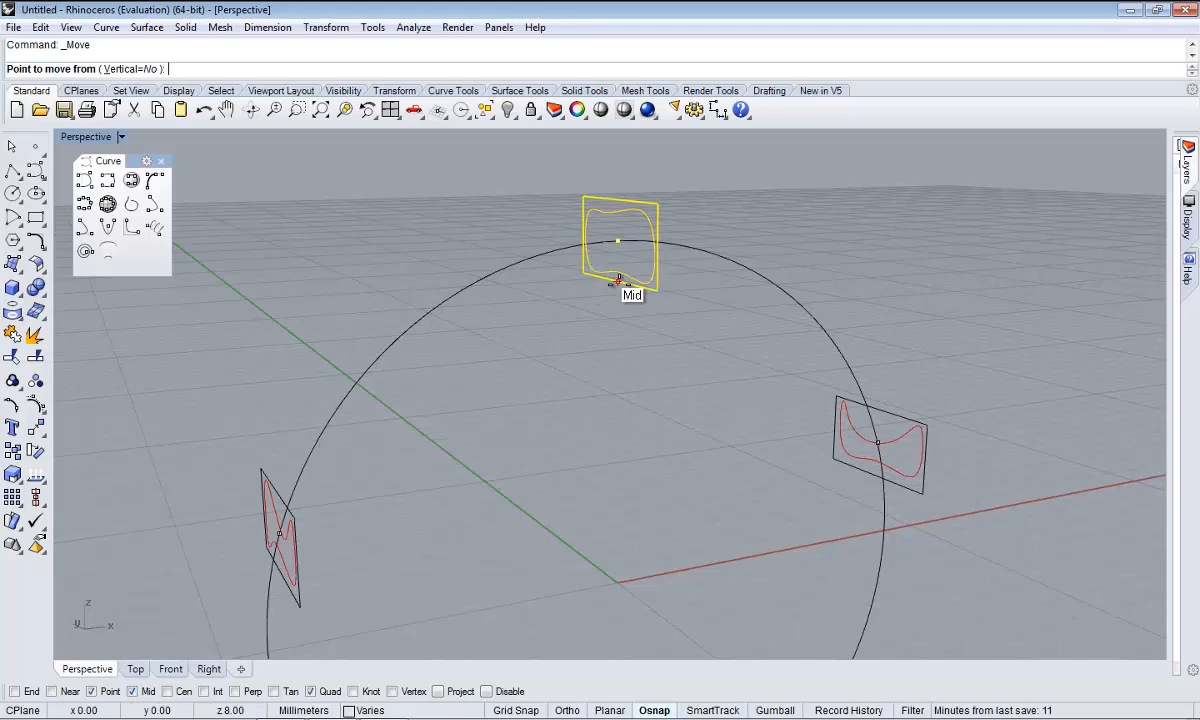
pyautogui.click(618, 280)
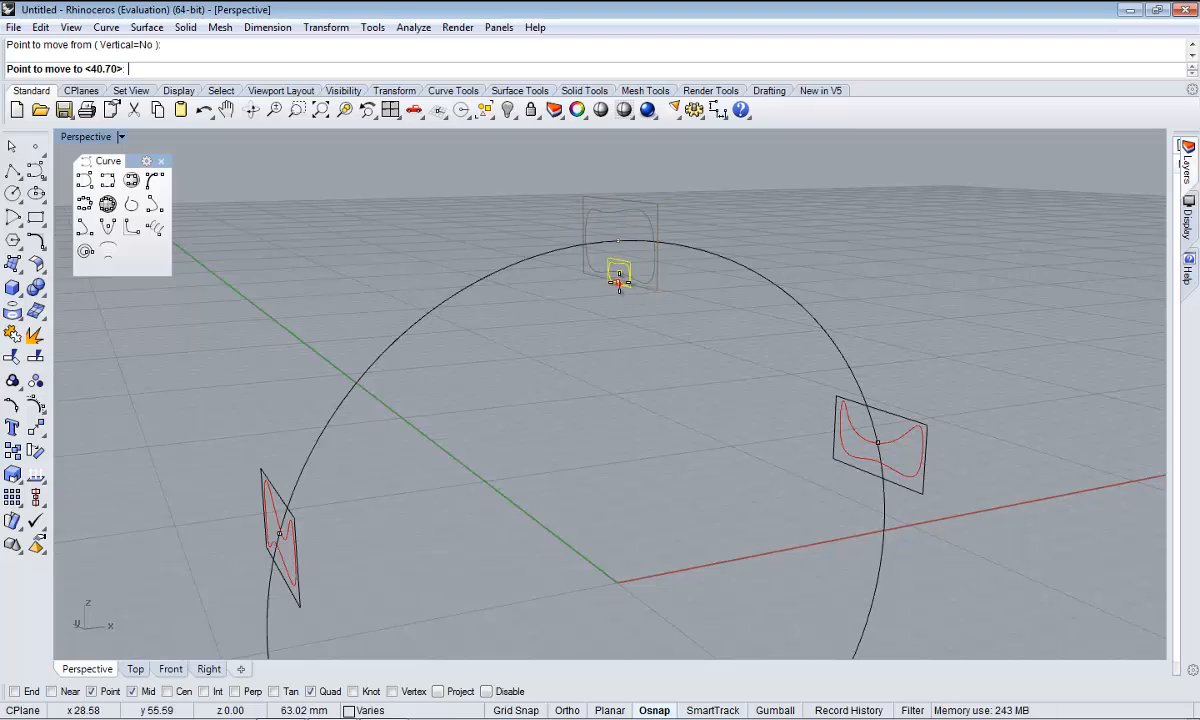
pyautogui.click(620, 243)
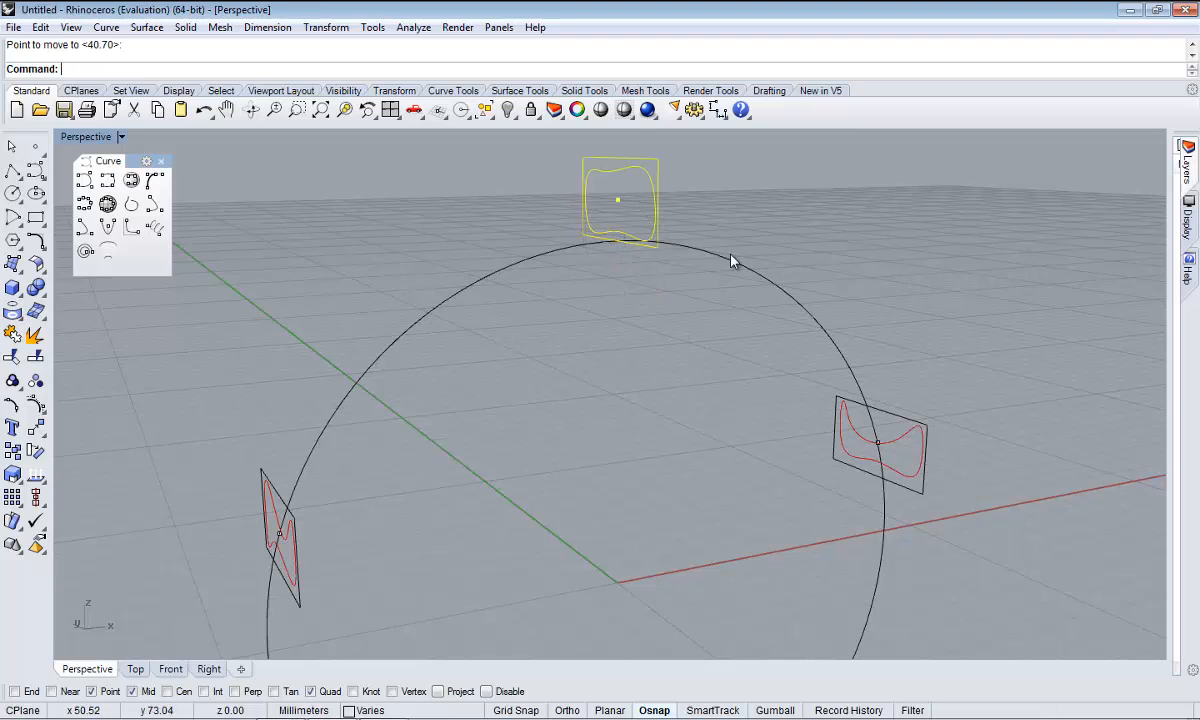
# - Move the circle's upper-right rectangle, curve and point from the rectangle's lower-edge midpoint up to the original point on the circle
pyautogui.scroll(-4, 747, 255)
pyautogui.click(828, 249)
pyautogui.moveTo(832, 371); pyautogui.dragTo(886, 380, button='right')
pyautogui.moveTo(790, 178); pyautogui.dragTo(959, 474)
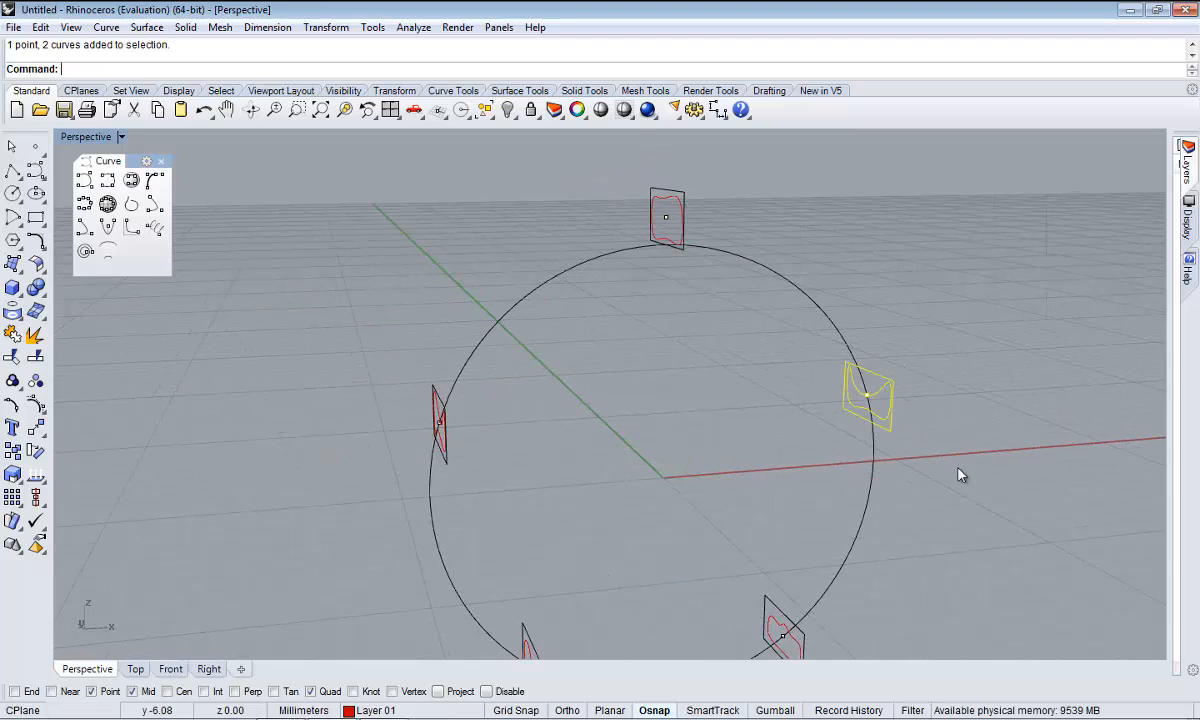
pyautogui.scroll(5, 873, 429)
pyautogui.rightClick(876, 437)
pyautogui.click(871, 422)
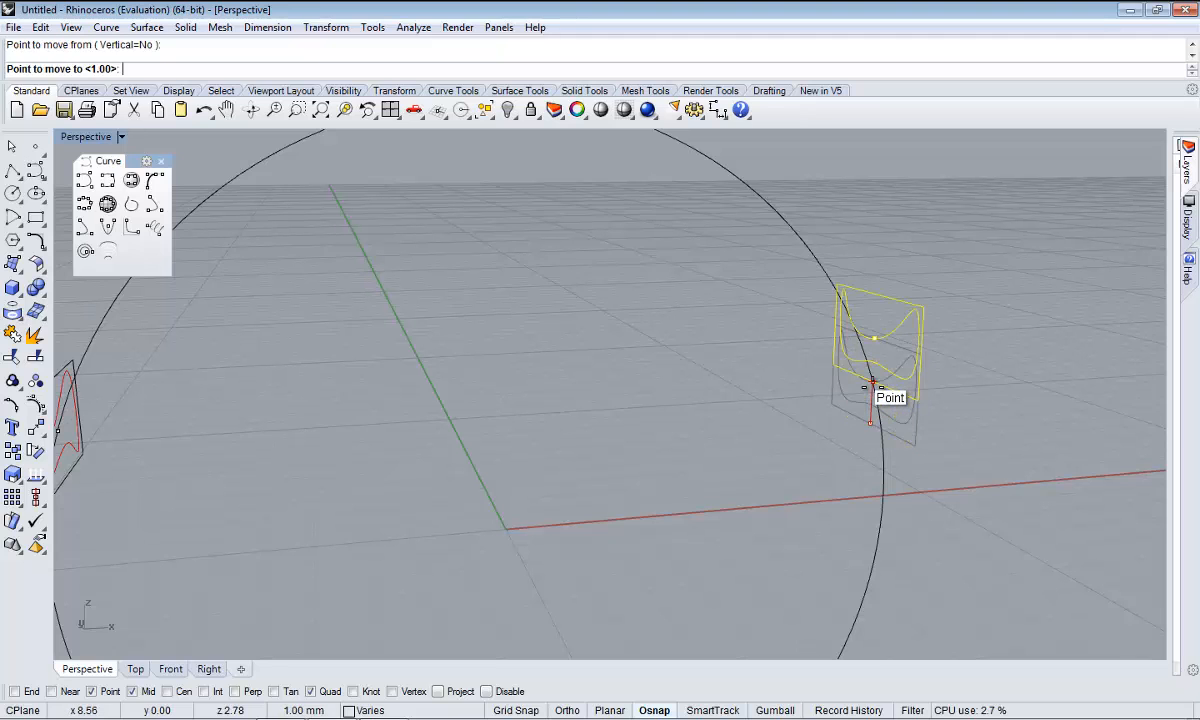
pyautogui.click(871, 382)
# - Move the circle's upper-left rectangle, curve and point from the rectangle's lower-edge midpoint up to the original point on the circle
pyautogui.moveTo(873, 394); pyautogui.dragTo(334, 228, button='right')
pyautogui.moveTo(334, 228); pyautogui.dragTo(625, 532)
pyautogui.rightClick(620, 528)
pyautogui.click(473, 412)
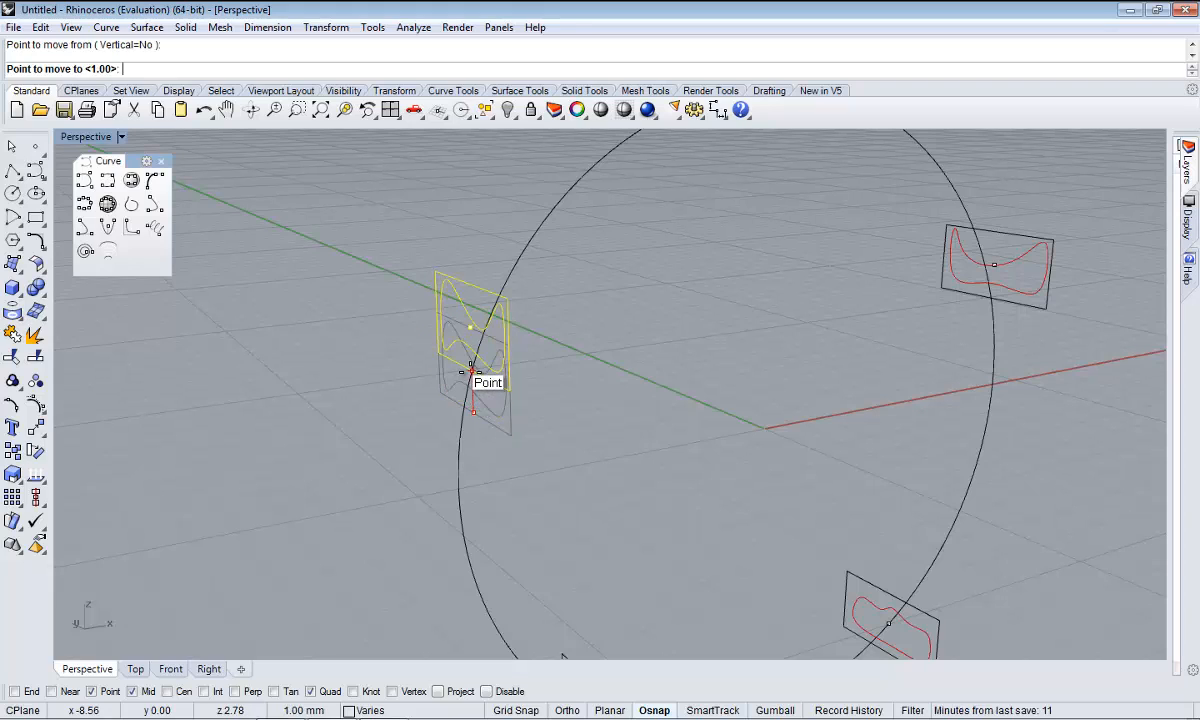
pyautogui.click(471, 371)
# - Move both bottom rectangles with their curves and points down together, from the lower-left rectangle's upper-edge midpoint to its original point on the circle
pyautogui.scroll(-1, 472, 375)
pyautogui.click(617, 412)
pyautogui.scroll(-2, 673, 521)
pyautogui.keyDown('shift'); pyautogui.moveTo(678, 521); pyautogui.dragTo(565, 398, button='right'); pyautogui.keyUp('shift')
pyautogui.scroll(-2, 685, 374)
pyautogui.moveTo(438, 375); pyautogui.dragTo(1131, 652)
pyautogui.scroll(3, 709, 490)
pyautogui.moveTo(600, 400)
pyautogui.mouseDown(button='right')
pyautogui.moveTo(637, 421)
pyautogui.moveTo(590, 420)
pyautogui.mouseUp(button='right')
pyautogui.scroll(4, 568, 416)
pyautogui.rightClick(567, 413)
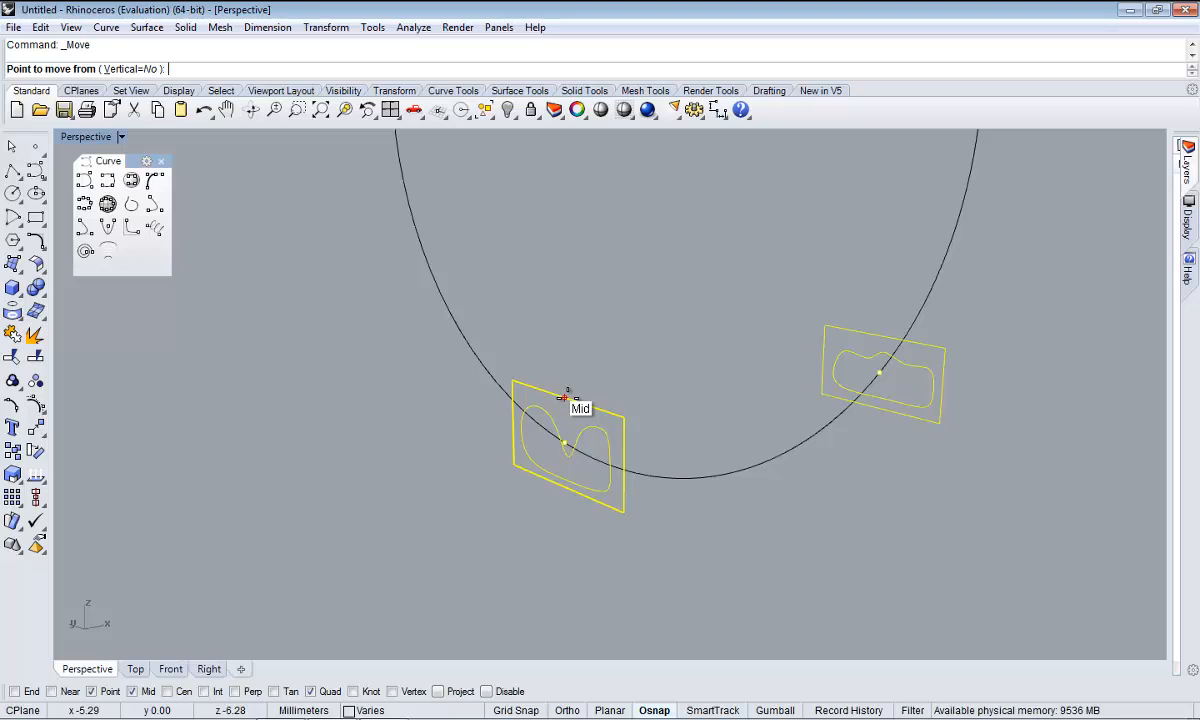
pyautogui.click(567, 398)
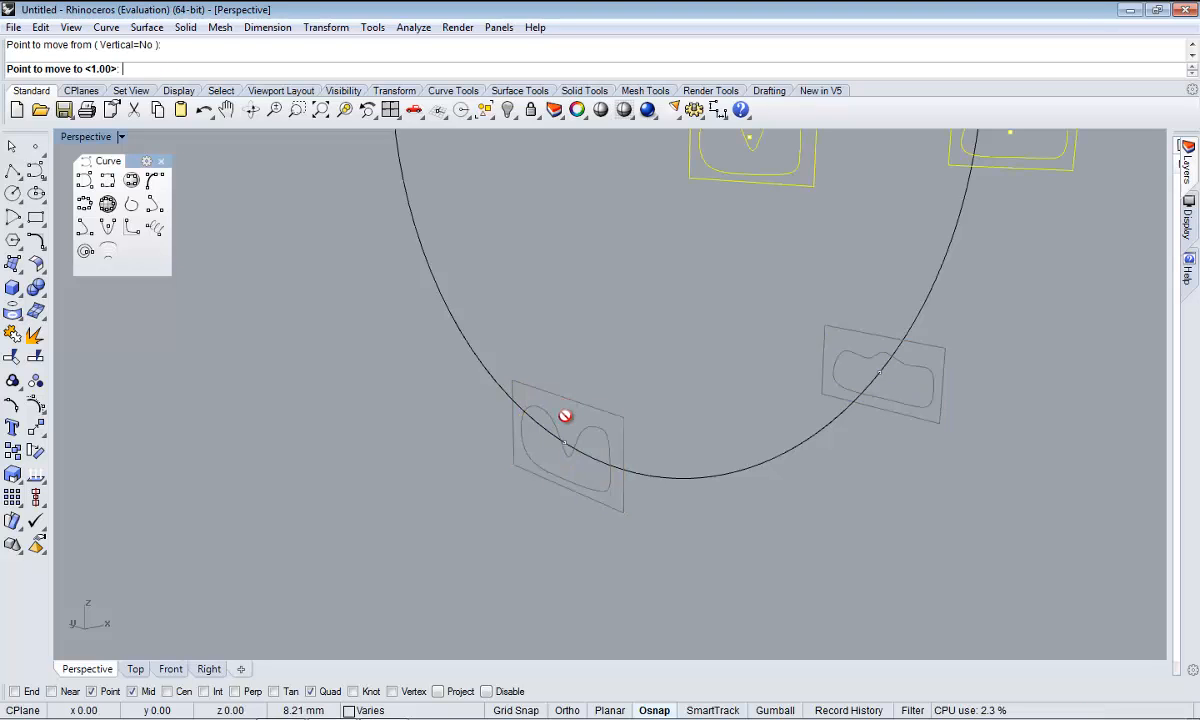
pyautogui.click(566, 452)
pyautogui.click(624, 380)
pyautogui.scroll(-5, 629, 375)
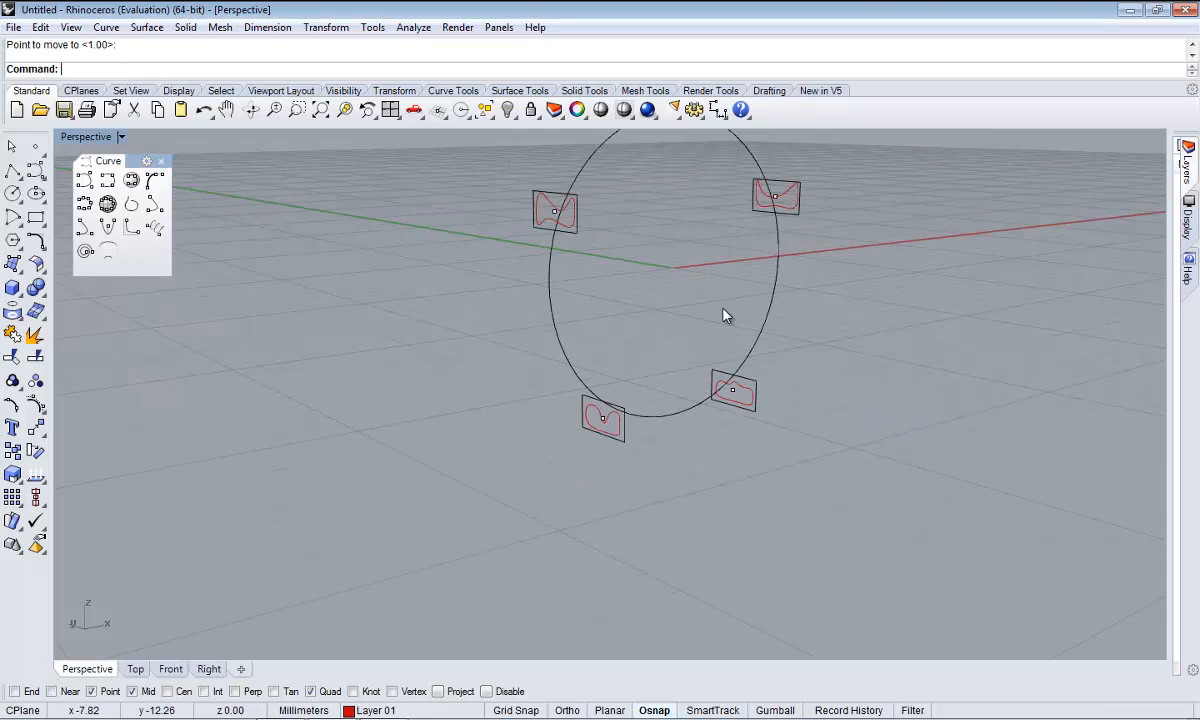
# - Check the five profiles' placement around the circle and replace the maximized Perspective viewport with a maximized Front viewport
pyautogui.moveTo(712, 400); pyautogui.dragTo(706, 335, button='right')
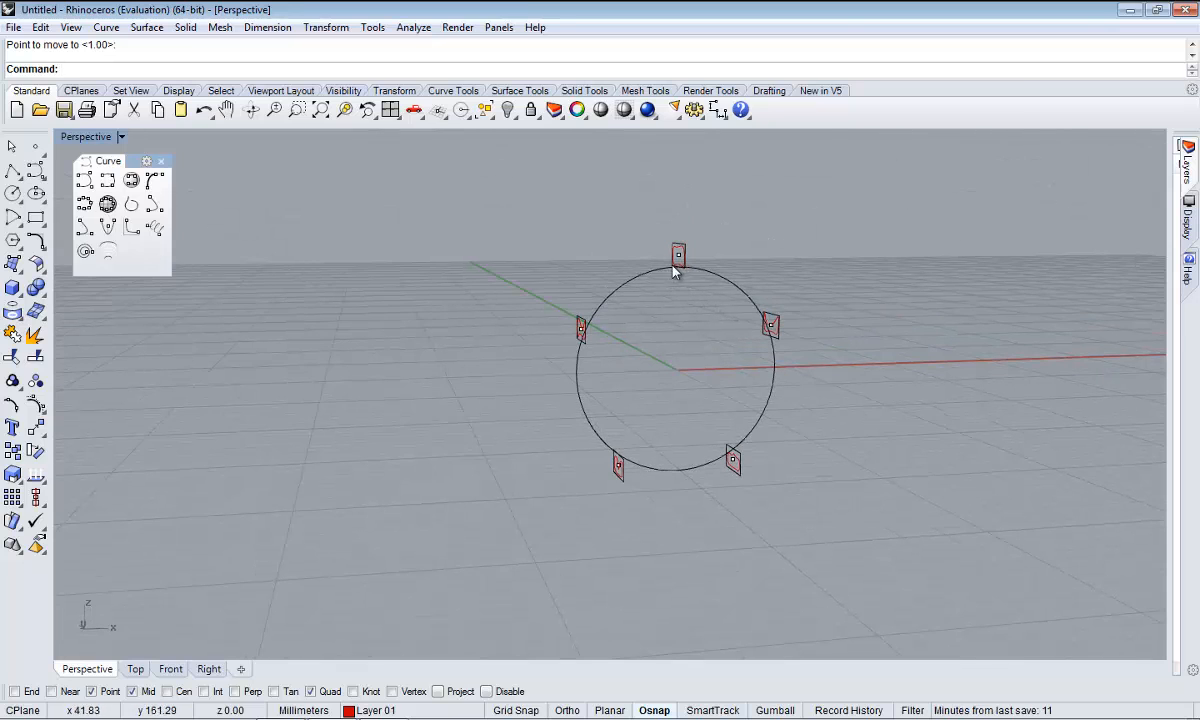
pyautogui.moveTo(655, 227); pyautogui.dragTo(705, 280)
pyautogui.moveTo(737, 346); pyautogui.dragTo(598, 345, button='right')
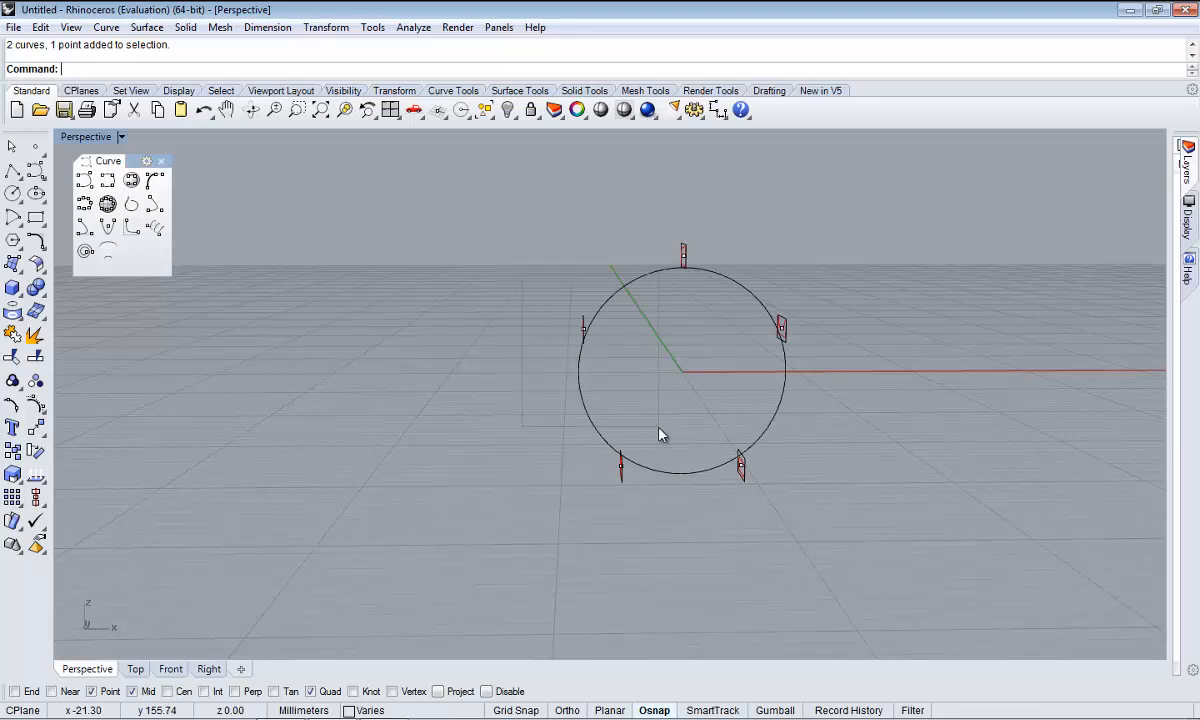
pyautogui.moveTo(660, 435); pyautogui.dragTo(580, 357, button='right')
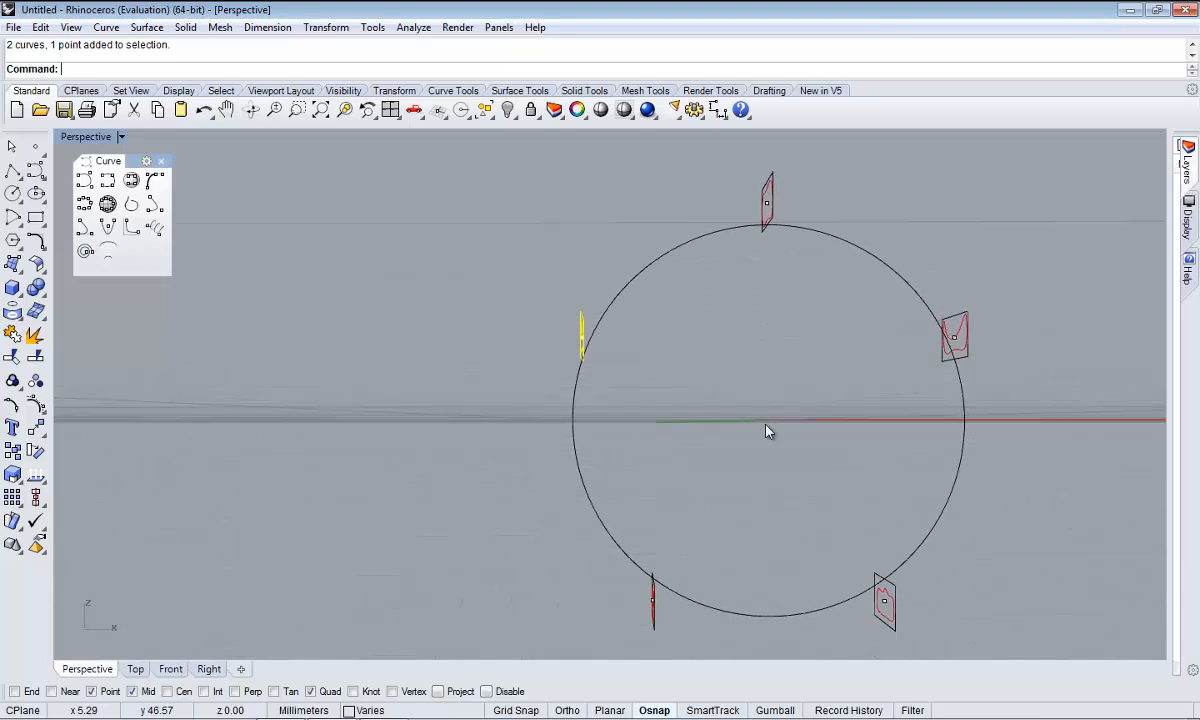
pyautogui.moveTo(767, 431); pyautogui.dragTo(605, 356, button='right')
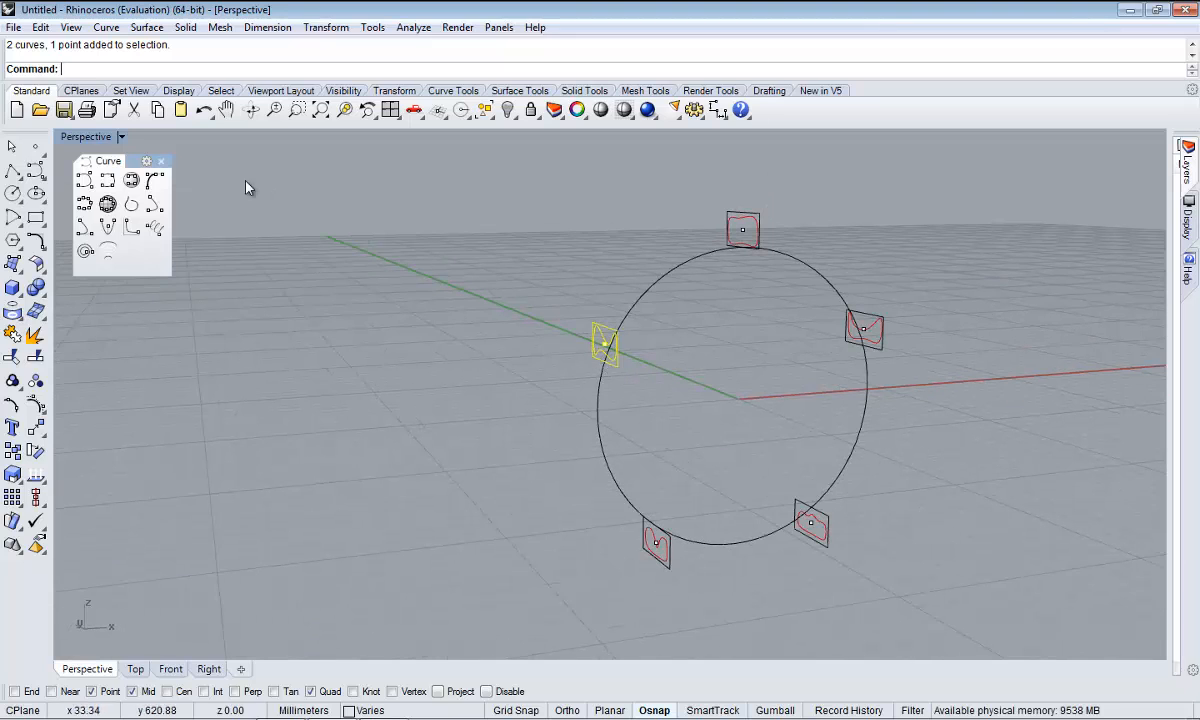
pyautogui.doubleClick(85, 137)
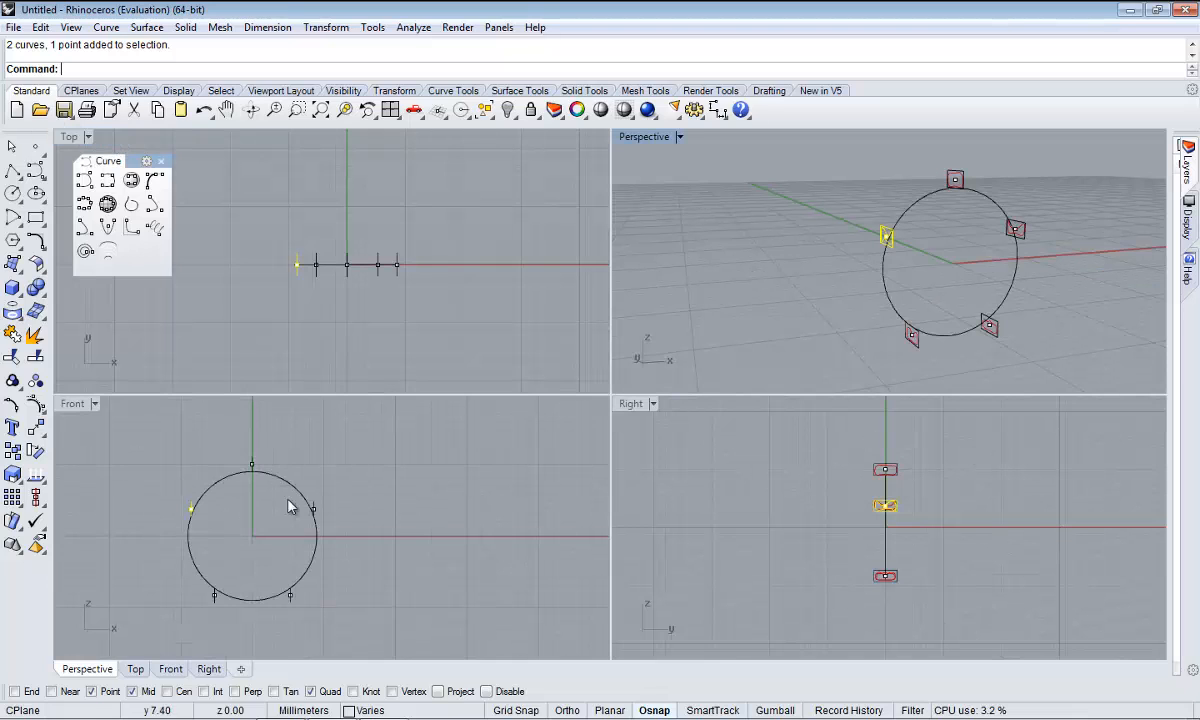
pyautogui.doubleClick(72, 404)
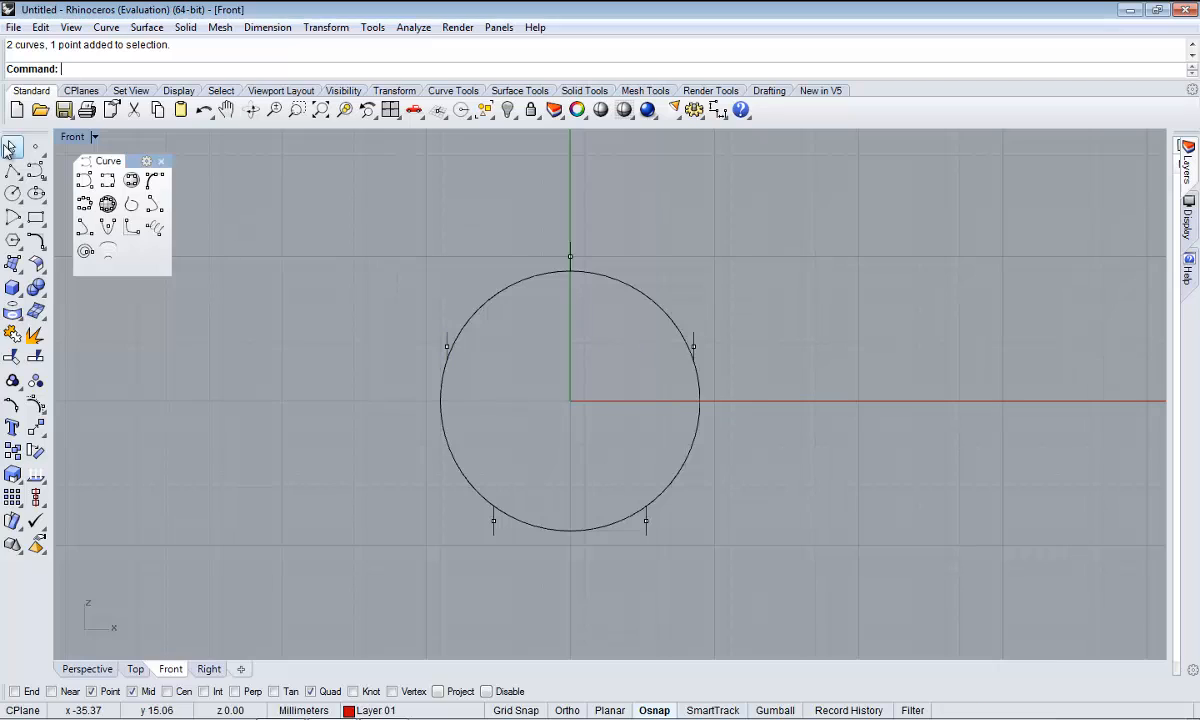
# - Draw a five-sided inscribed polygon centred at 0, well outside the circle, with one corner straight up using Ortho
pyautogui.click(13, 243)
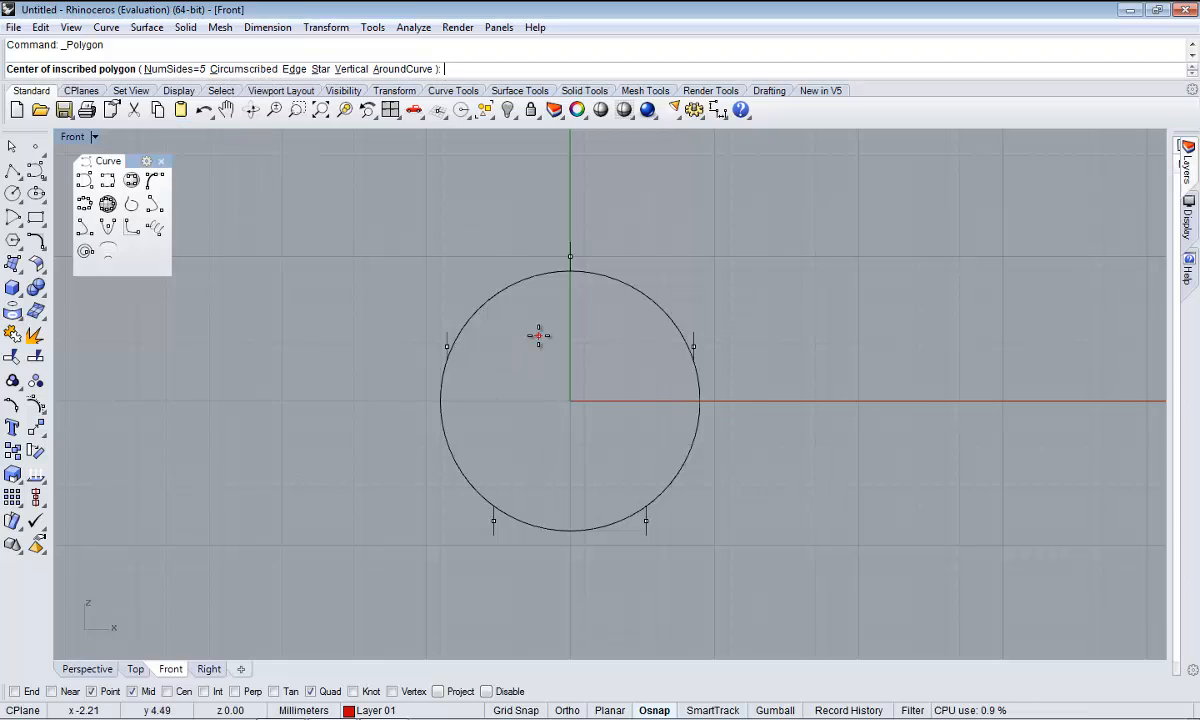
pyautogui.write('0')
pyautogui.press('Return')
pyautogui.scroll(-4, 581, 351)
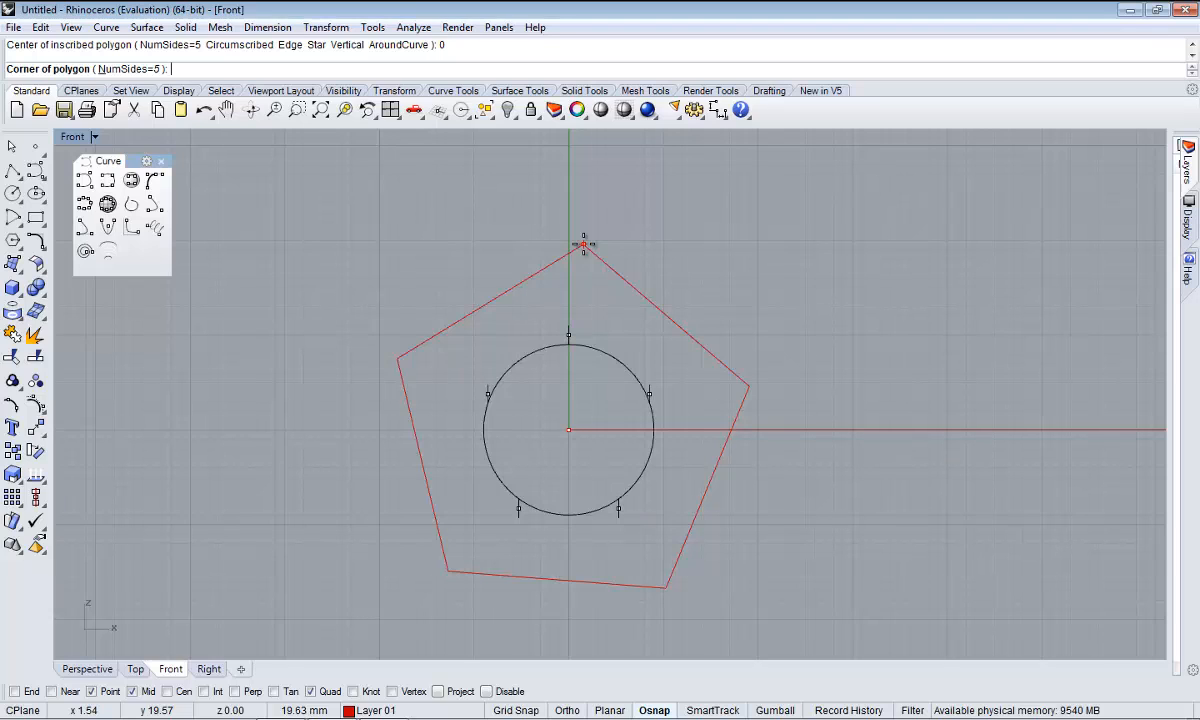
pyautogui.press('F8')
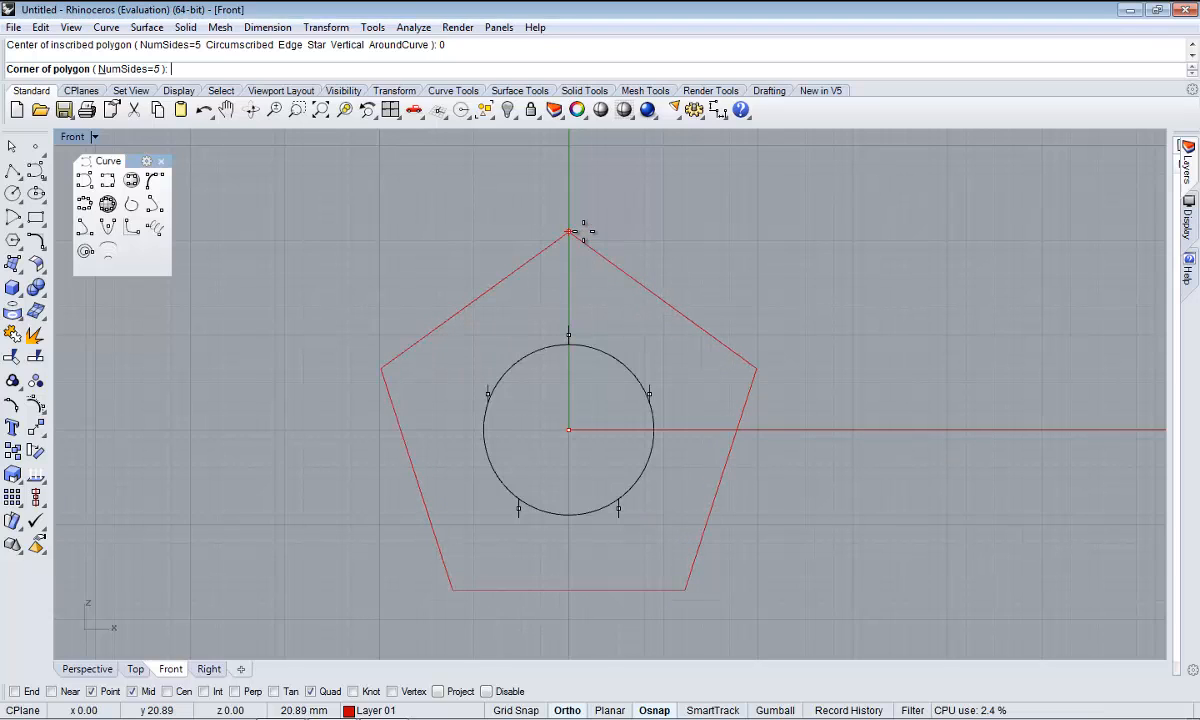
pyautogui.scroll(-2, 572, 285)
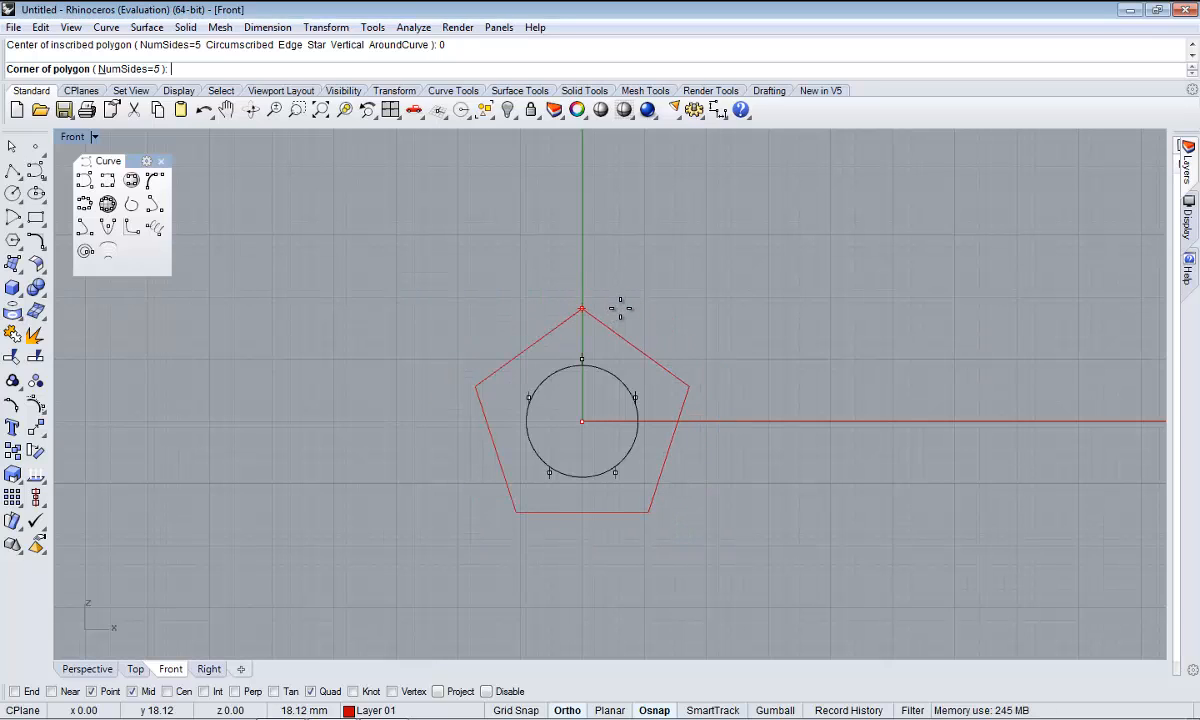
pyautogui.click(620, 242)
# - Rotate the circle's upper-right profile about its end on the circle, from a vertical Ortho reference toward the pentagon's right corner, using the End snap
pyautogui.scroll(2, 600, 370)
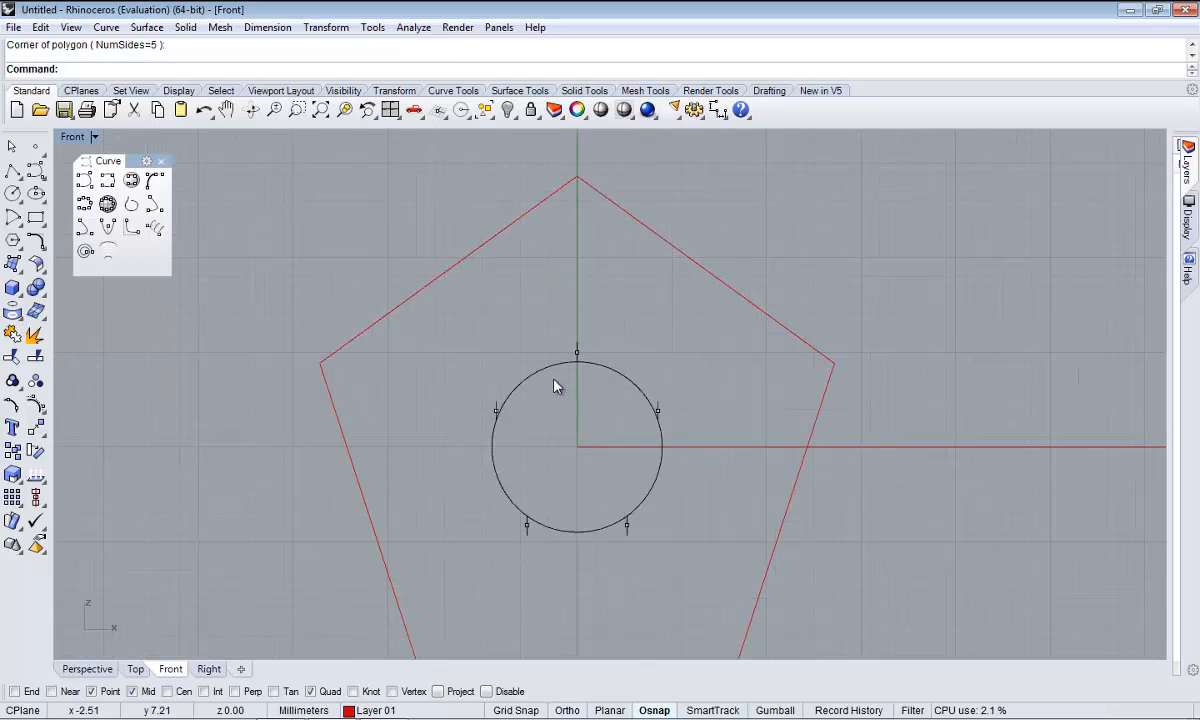
pyautogui.scroll(2, 556, 387)
pyautogui.scroll(1, 591, 294)
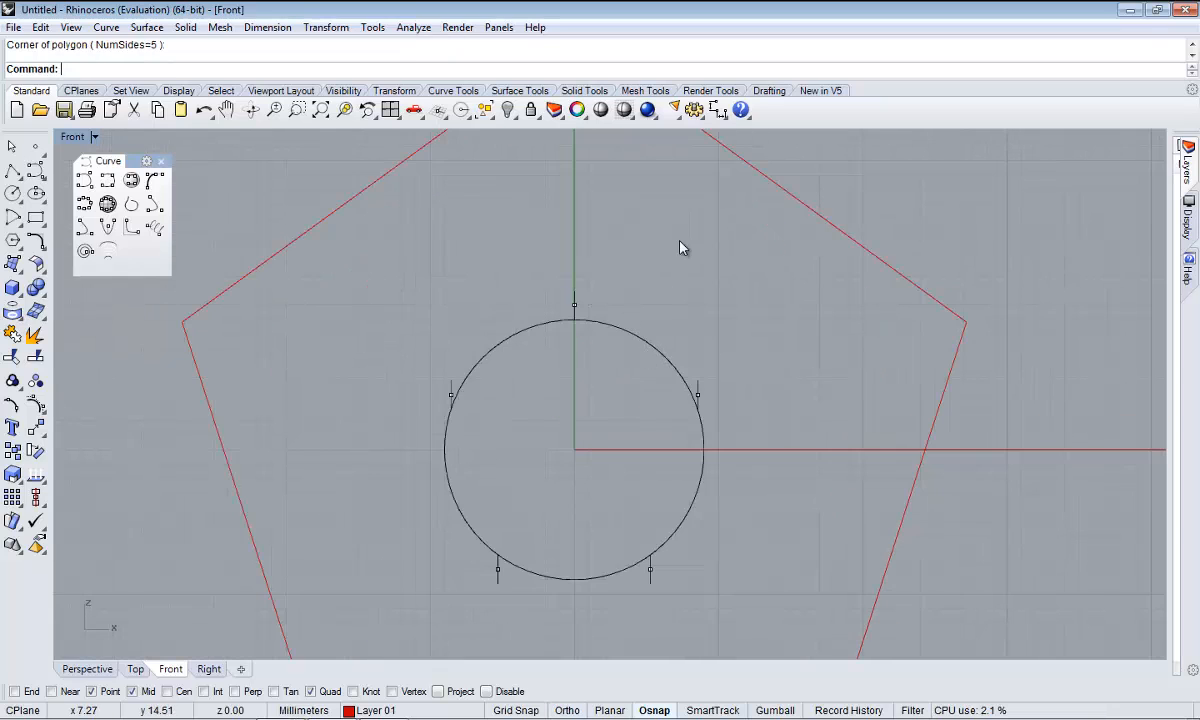
pyautogui.moveTo(680, 241); pyautogui.dragTo(797, 482)
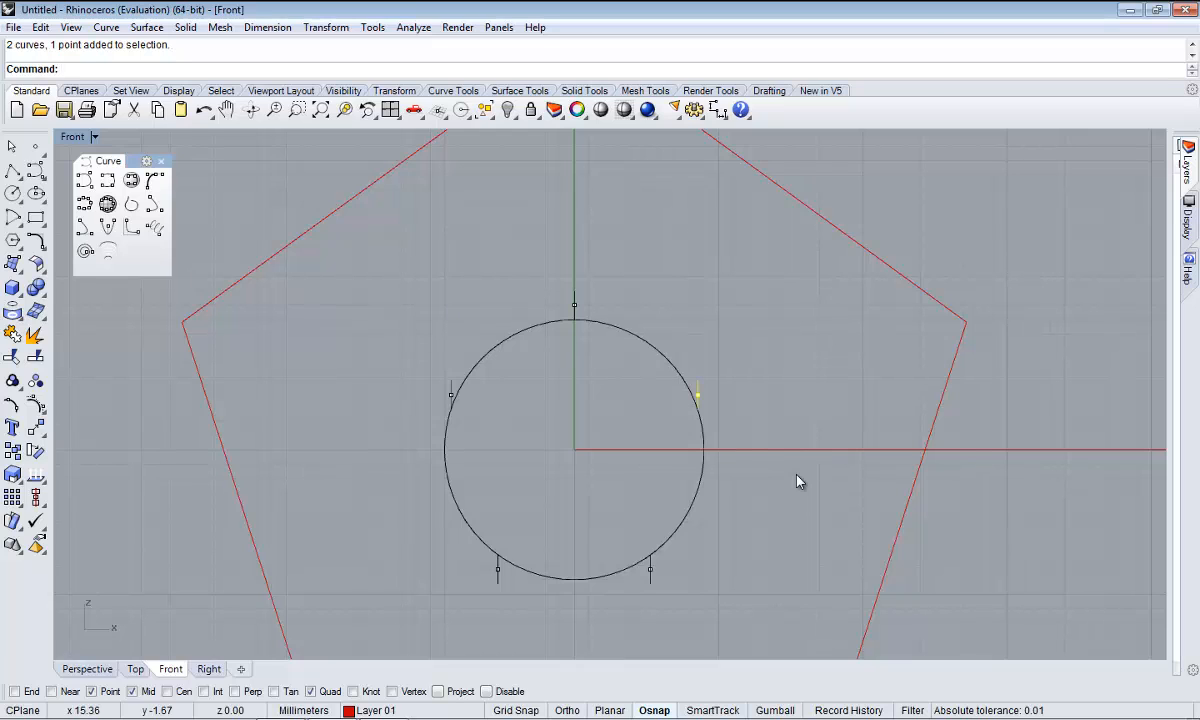
pyautogui.scroll(1, 703, 404)
pyautogui.scroll(2, 696, 423)
pyautogui.moveTo(704, 426); pyautogui.dragTo(565, 473, button='right')
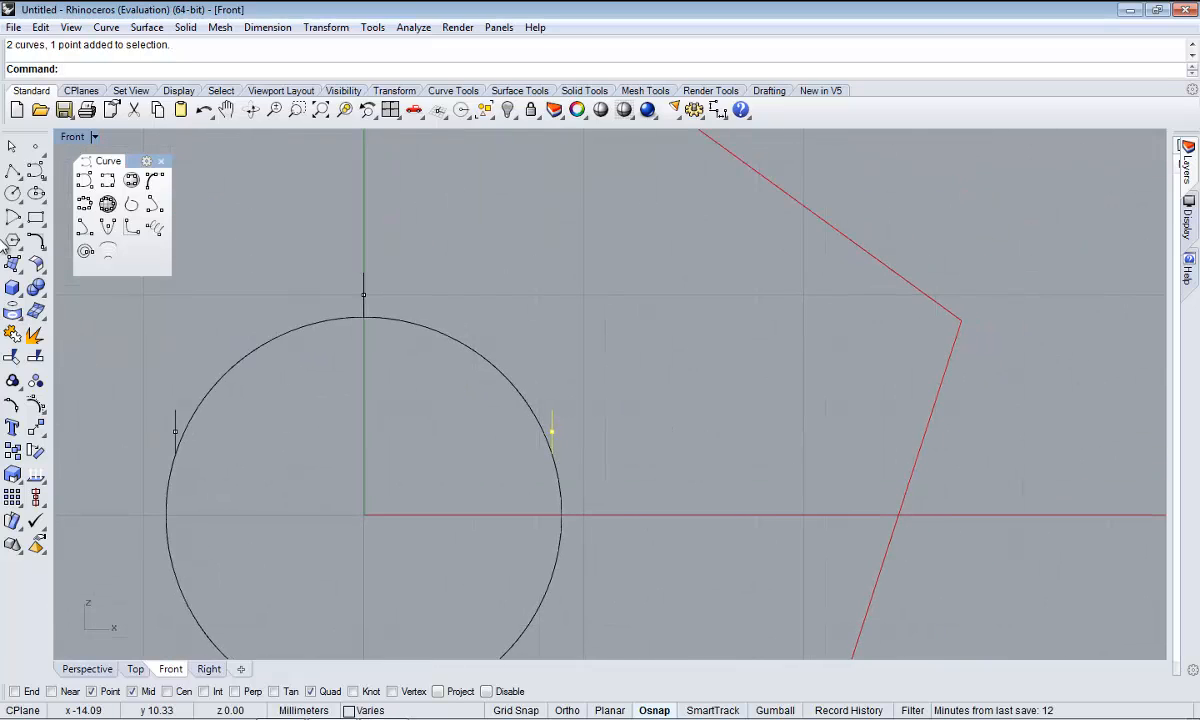
pyautogui.click(36, 453)
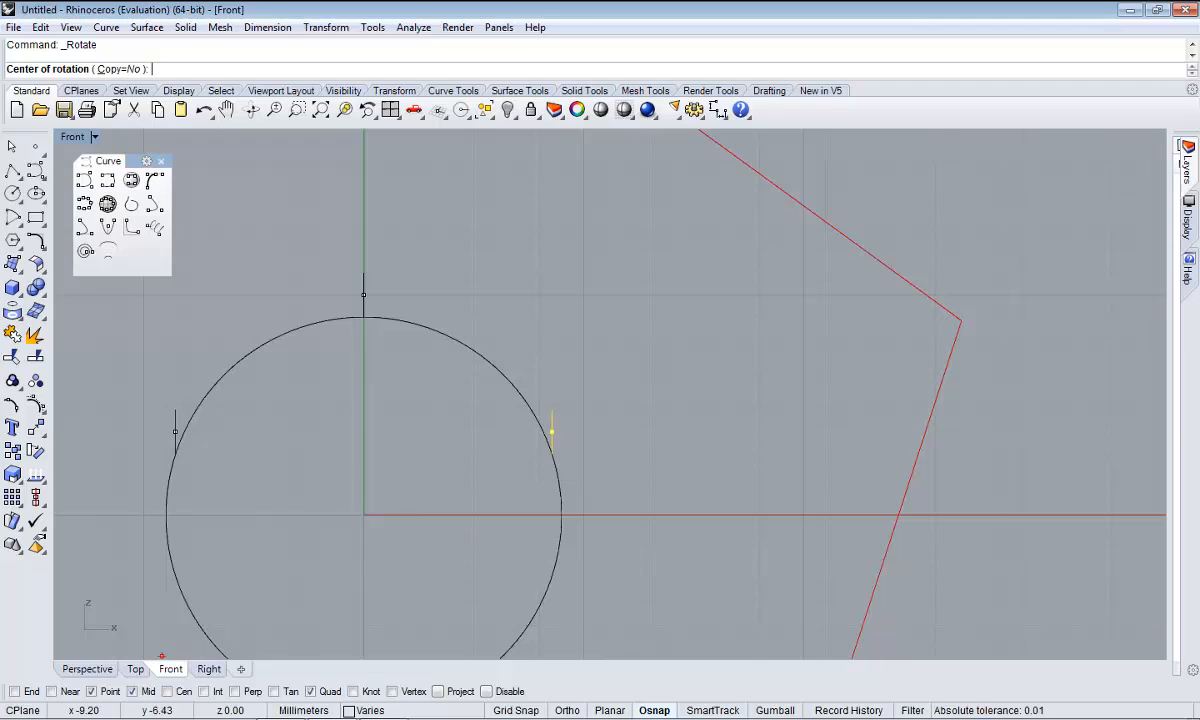
pyautogui.click(14, 691)
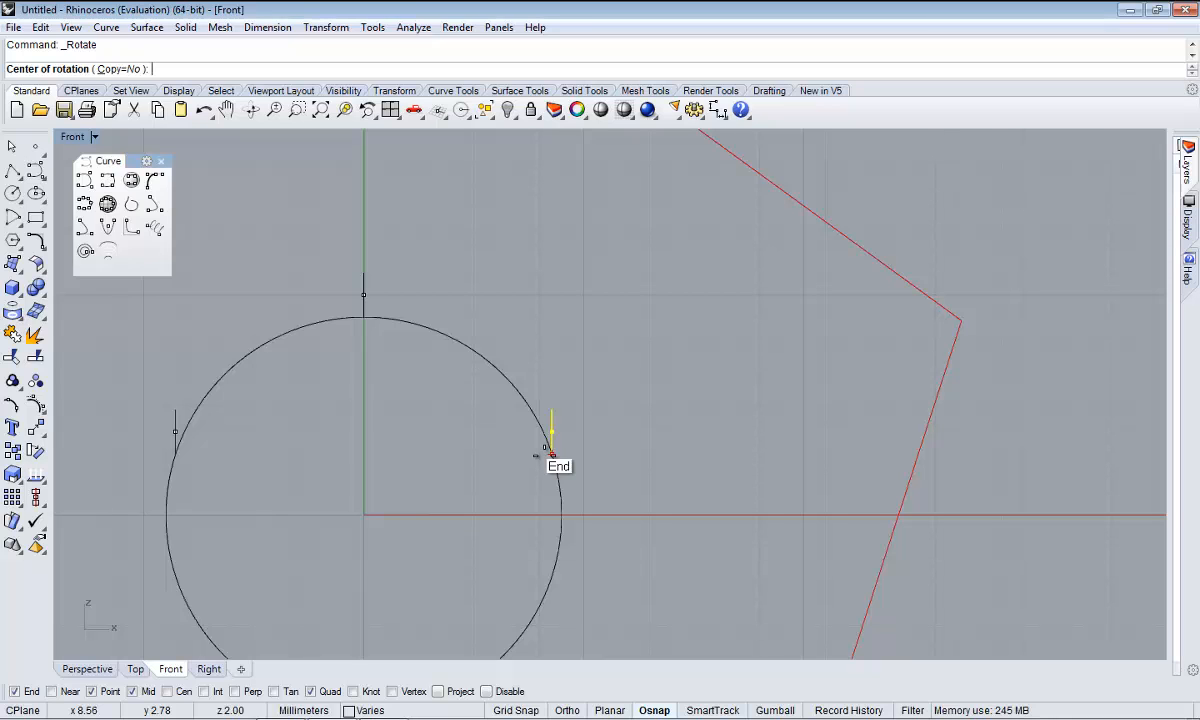
pyautogui.click(550, 452)
pyautogui.scroll(-6, 606, 231)
pyautogui.moveTo(606, 231); pyautogui.dragTo(508, 367, button='right')
pyautogui.press('shift')
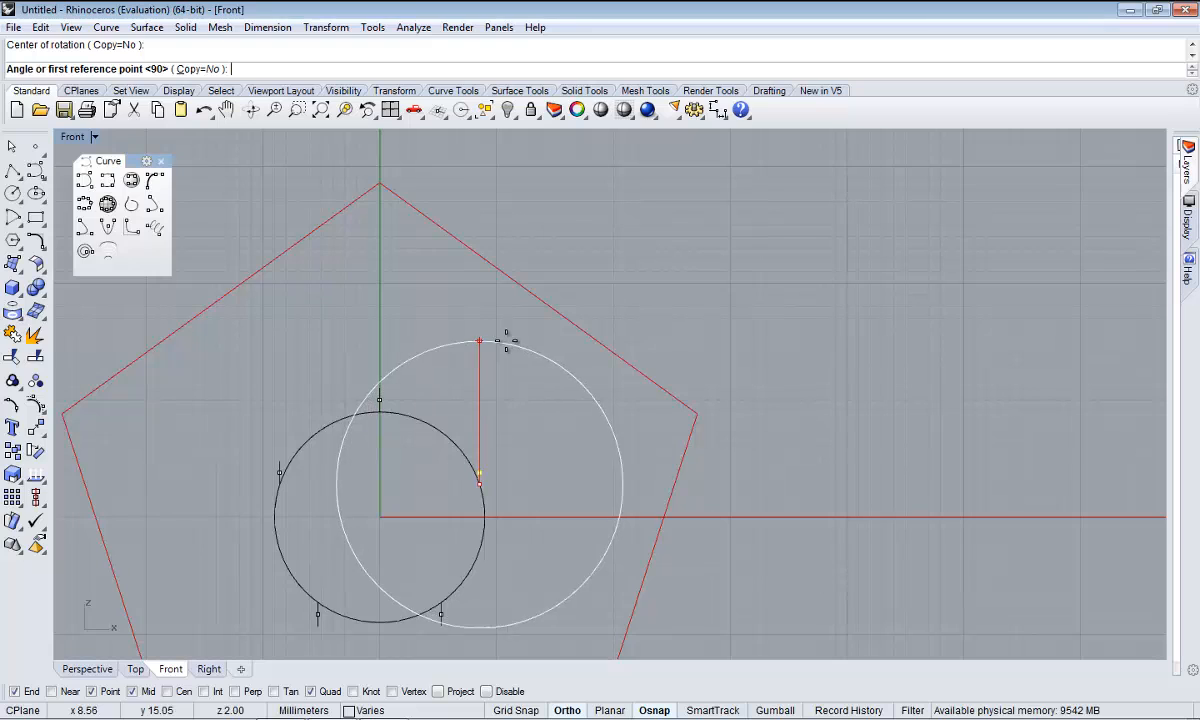
pyautogui.keyDown('shift'); pyautogui.click(504, 331); pyautogui.keyUp('shift')
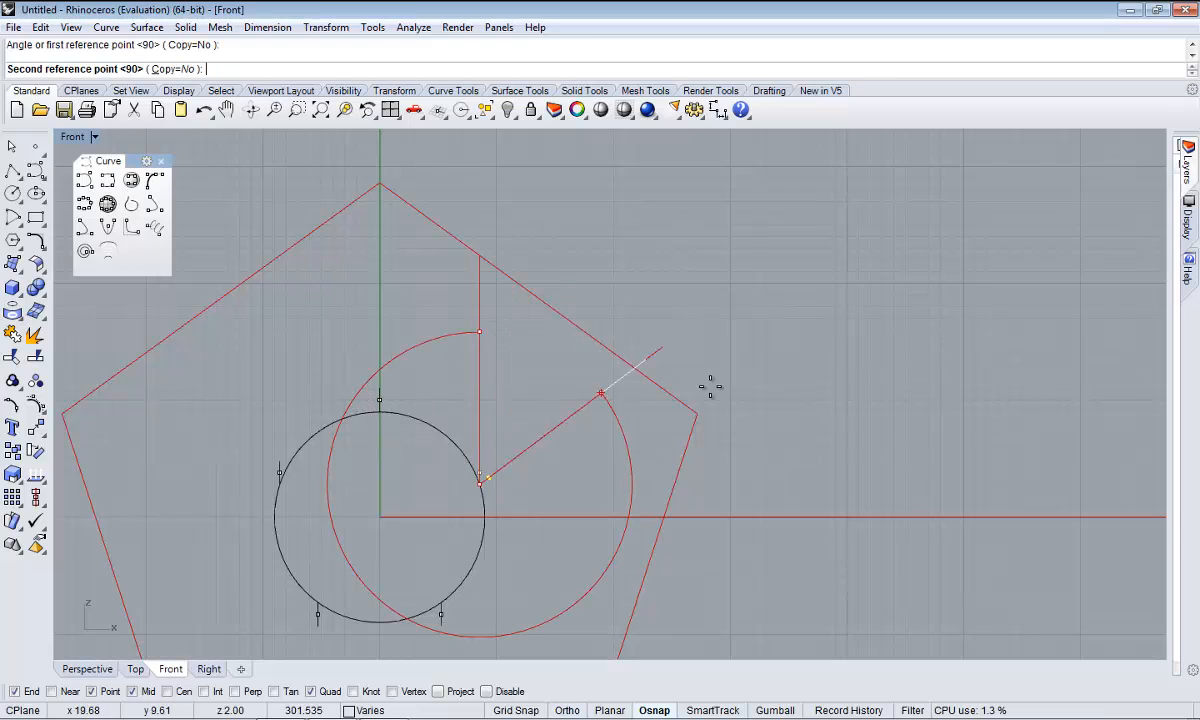
pyautogui.click(693, 413)
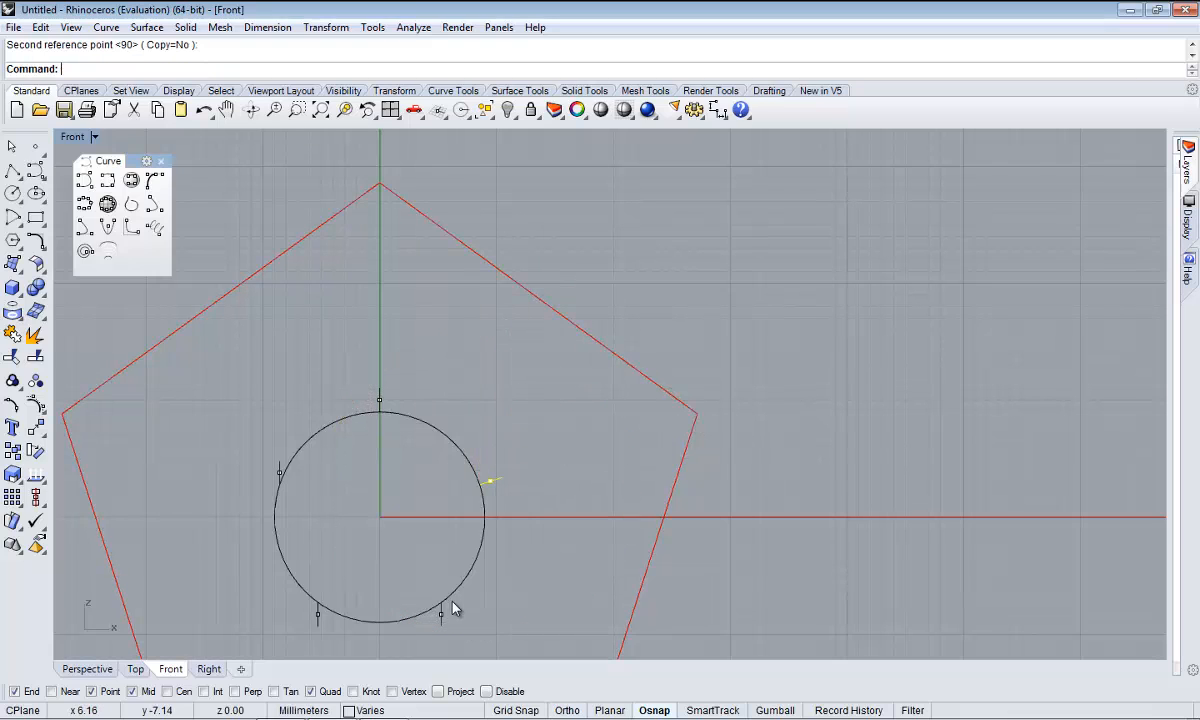
# - Rotate the circle's lower-right profile about its end on the circle, from a straight-down Ortho reference to the pentagon's lower-right corner
pyautogui.moveTo(455, 607); pyautogui.dragTo(509, 503, button='right')
pyautogui.moveTo(484, 416); pyautogui.dragTo(476, 380, button='right')
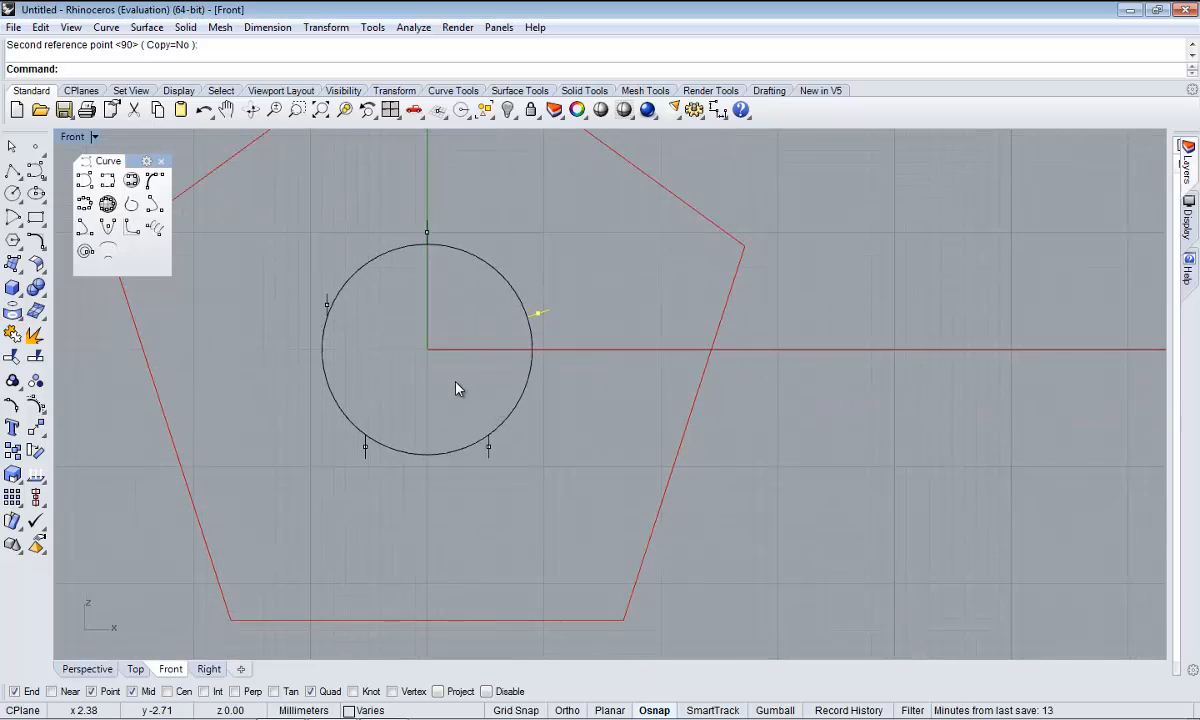
pyautogui.moveTo(477, 420); pyautogui.dragTo(557, 533)
pyautogui.scroll(2, 486, 425)
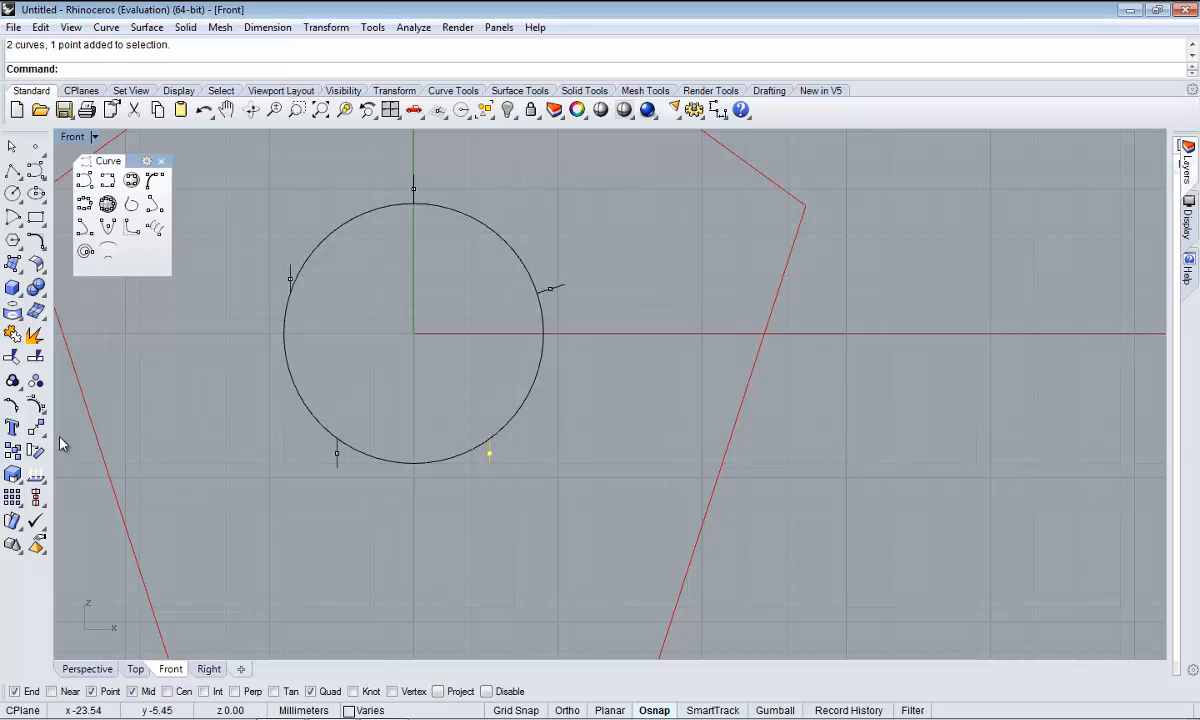
pyautogui.click(36, 452)
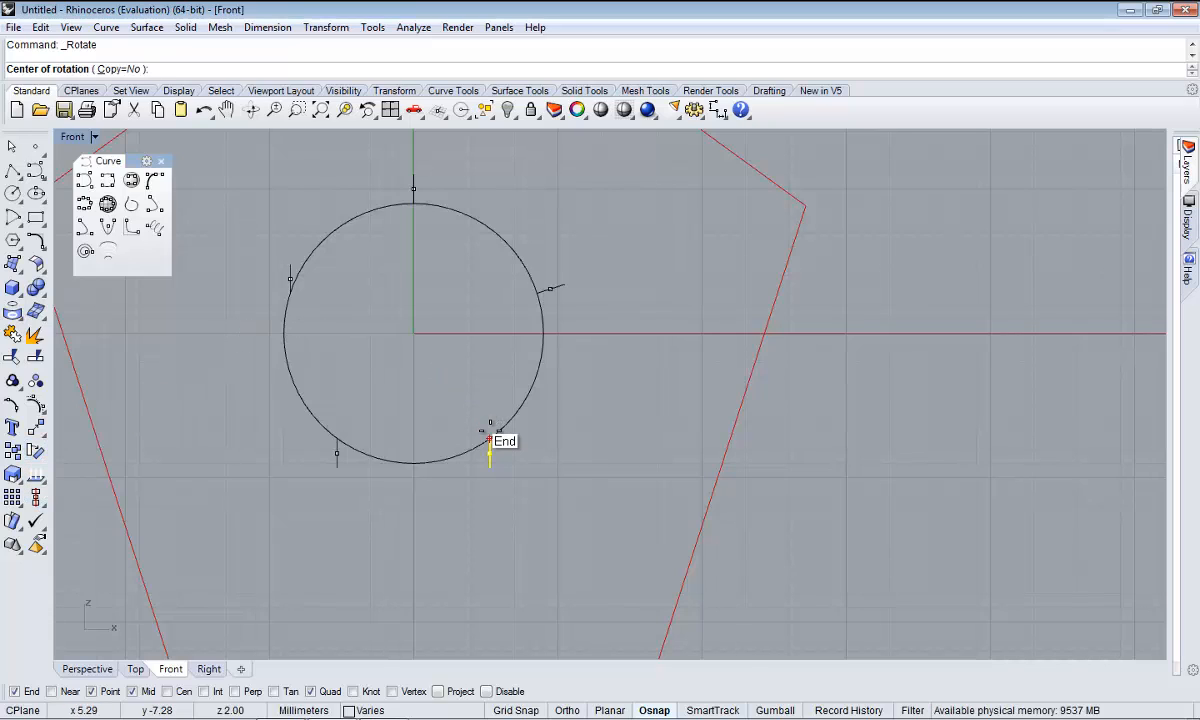
pyautogui.click(490, 438)
pyautogui.moveTo(514, 509); pyautogui.dragTo(445, 428, button='right')
pyautogui.press('F8')
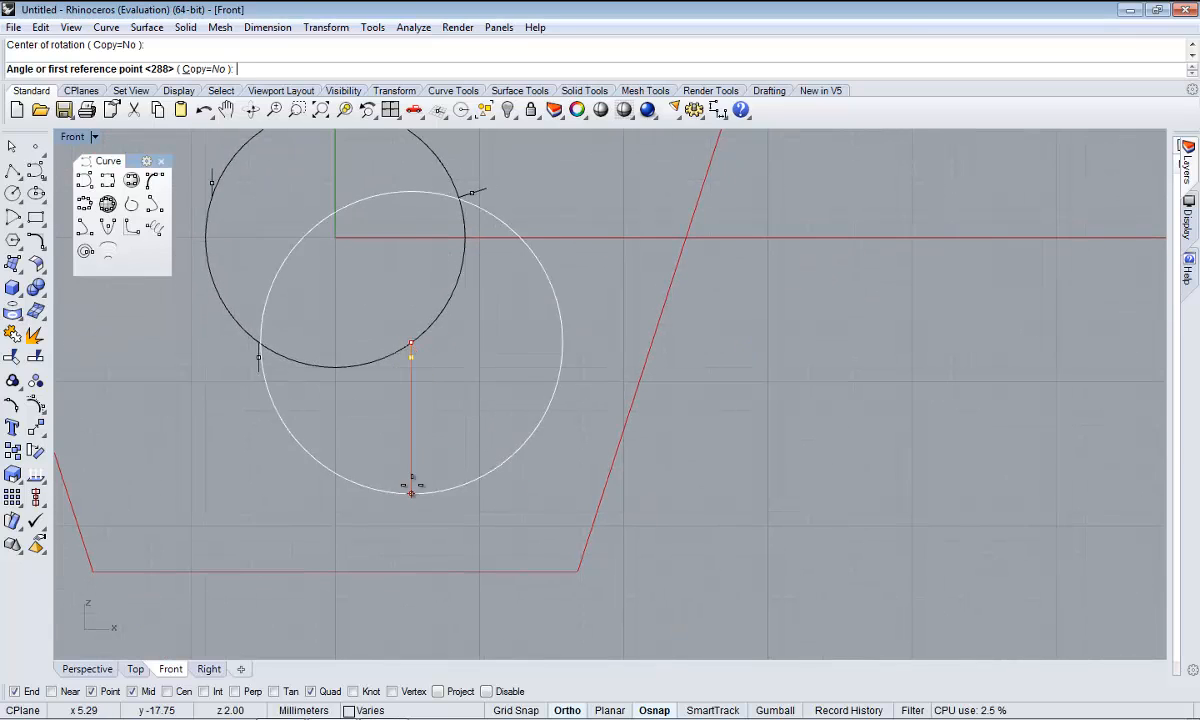
pyautogui.click(431, 500)
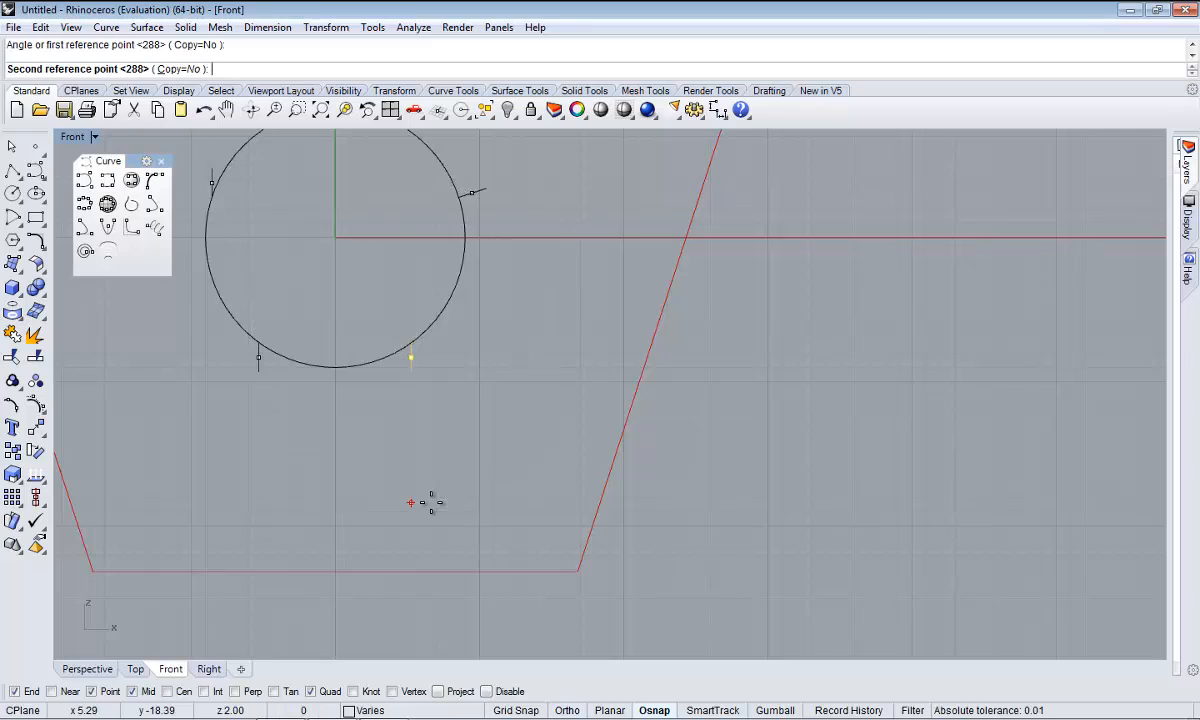
pyautogui.press('F8')
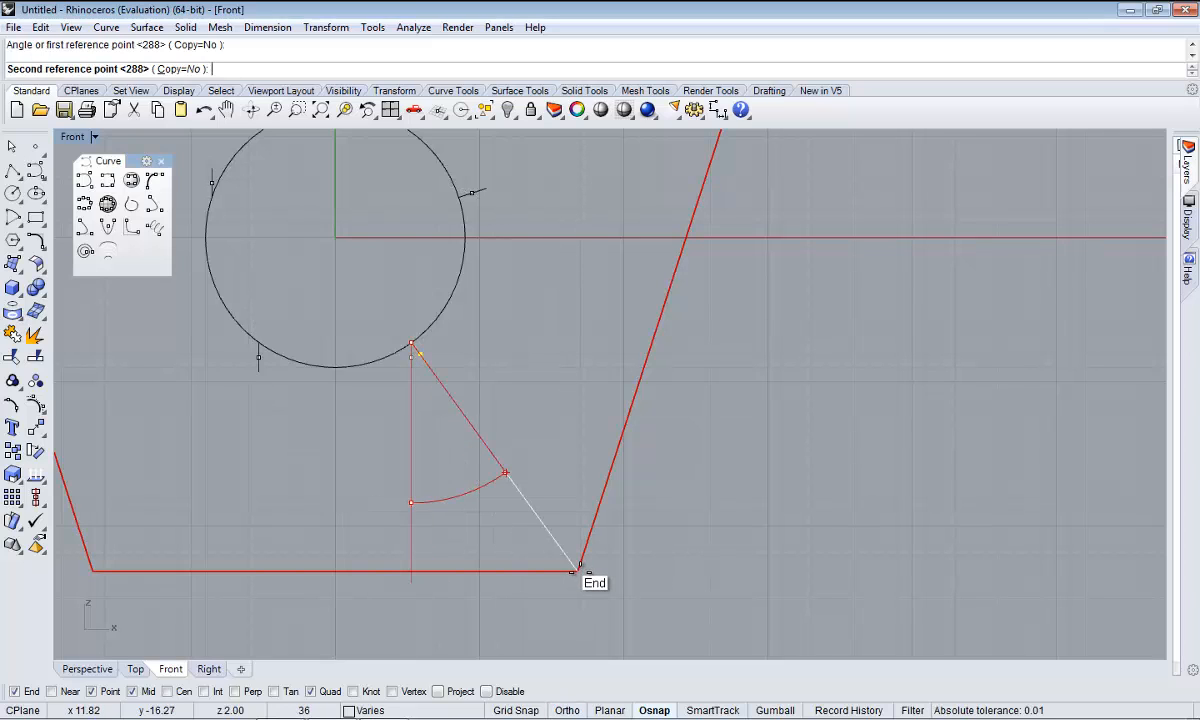
pyautogui.click(577, 571)
# - Rotate the circle's lower-left profile about its end on the circle, from a straight-down Ortho reference to the pentagon's lower-left corner
pyautogui.moveTo(388, 458); pyautogui.dragTo(635, 567, button='right')
pyautogui.click(413, 402)
pyautogui.moveTo(416, 408); pyautogui.dragTo(525, 493)
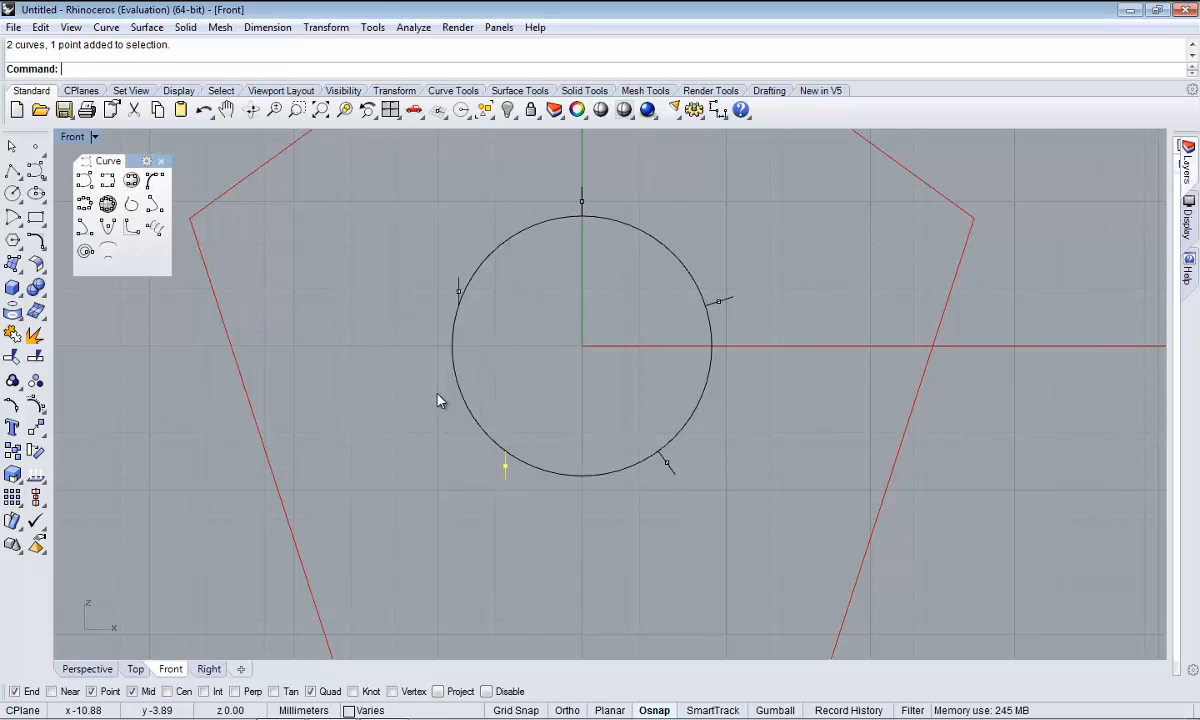
pyautogui.click(35, 450)
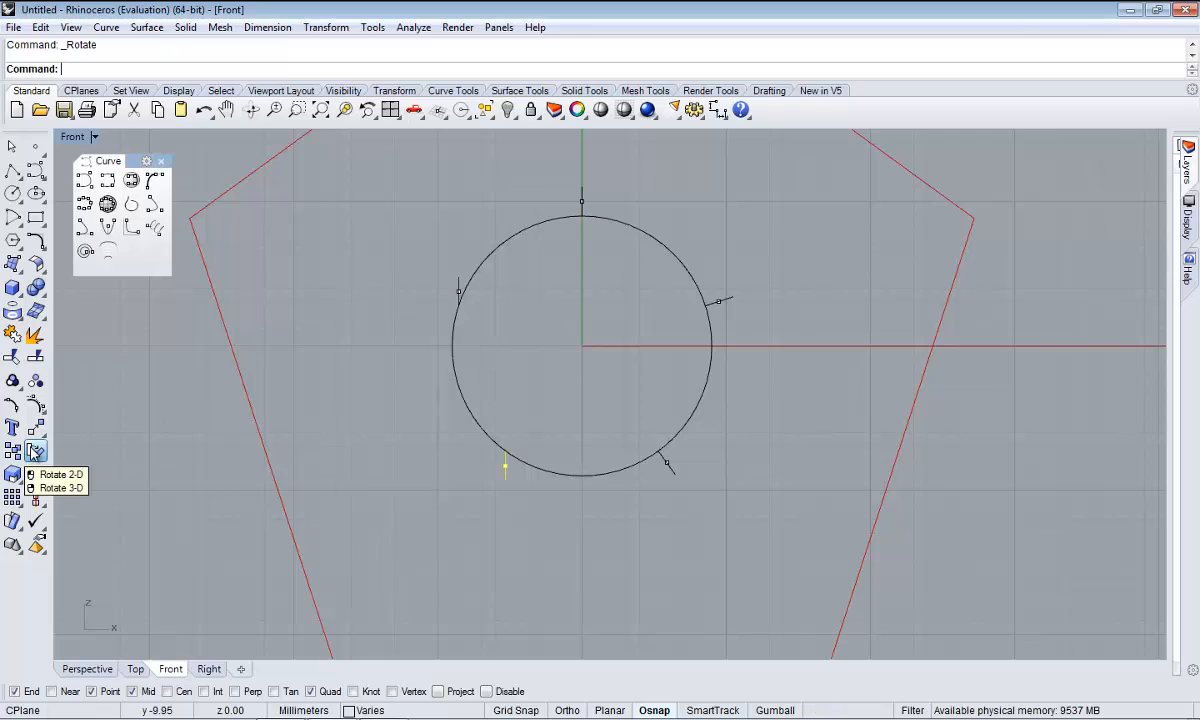
pyautogui.click(505, 450)
pyautogui.moveTo(515, 557); pyautogui.dragTo(552, 456, button='right')
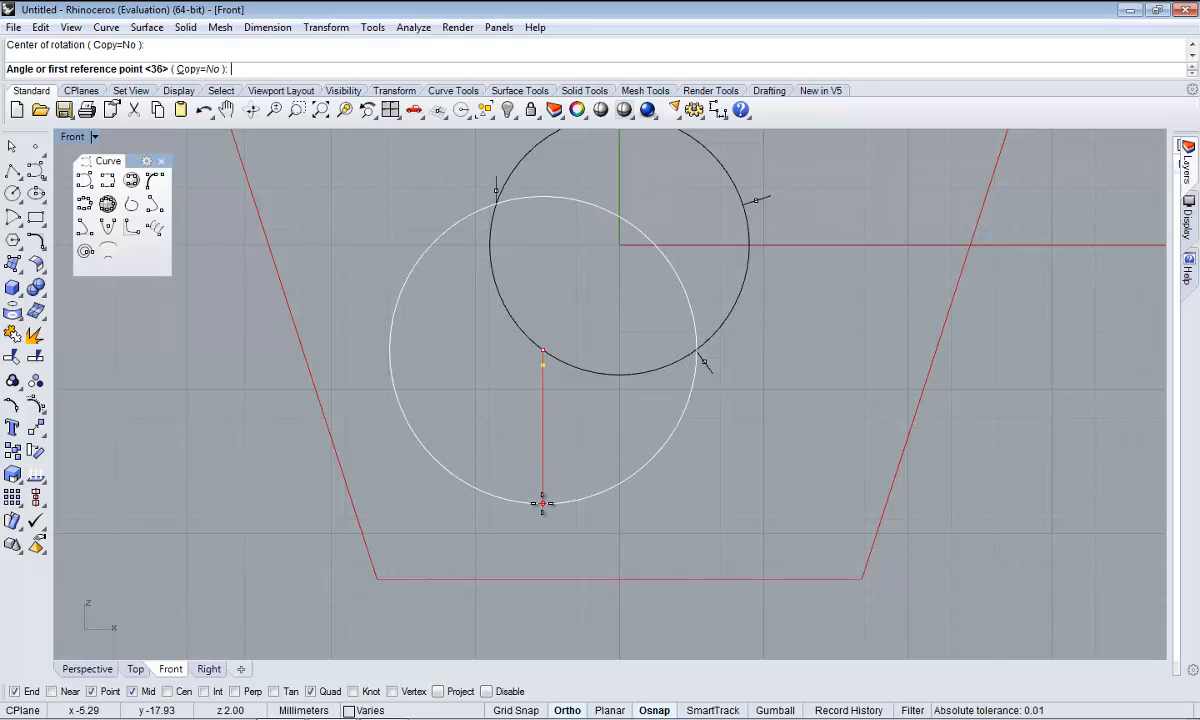
pyautogui.click(542, 503)
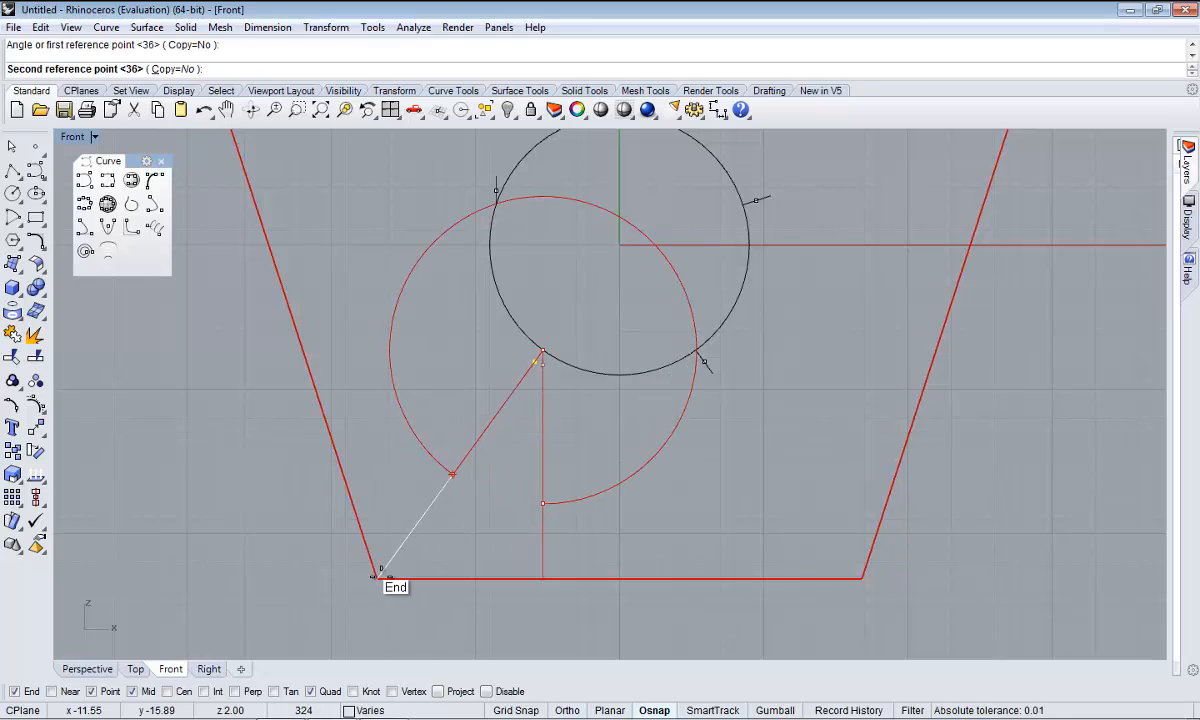
pyautogui.click(372, 575)
# - Rotate the circle's upper-left profile about its end on the circle, from a straight-up reference to the pentagon's upper-left corner
pyautogui.moveTo(580, 184); pyautogui.dragTo(551, 310, button='right')
pyautogui.moveTo(402, 233); pyautogui.dragTo(521, 377)
pyautogui.moveTo(447, 331); pyautogui.dragTo(463, 400, button='right')
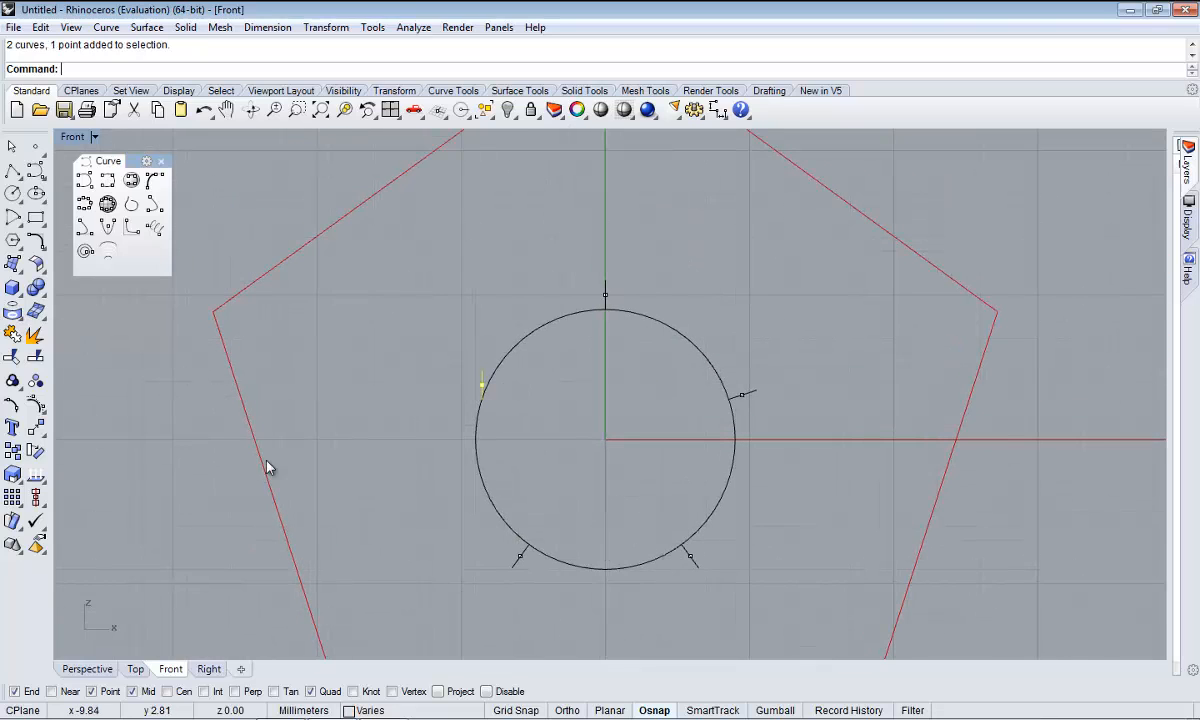
pyautogui.click(37, 454)
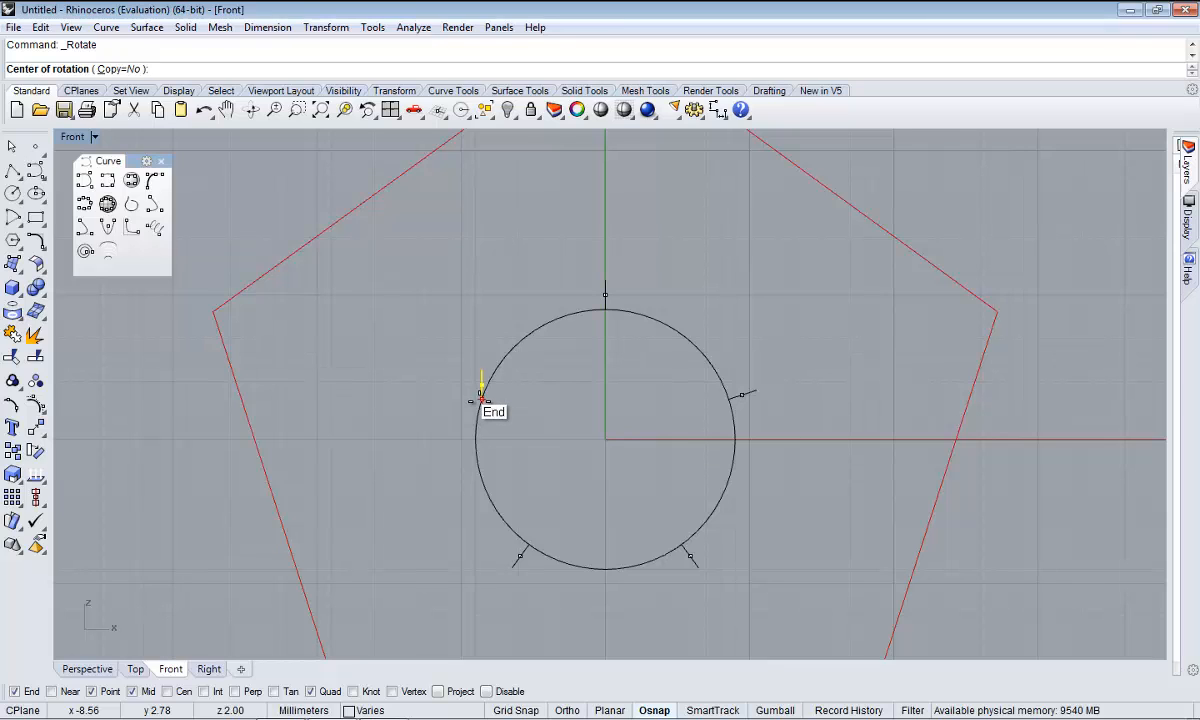
pyautogui.click(481, 400)
pyautogui.click(483, 204)
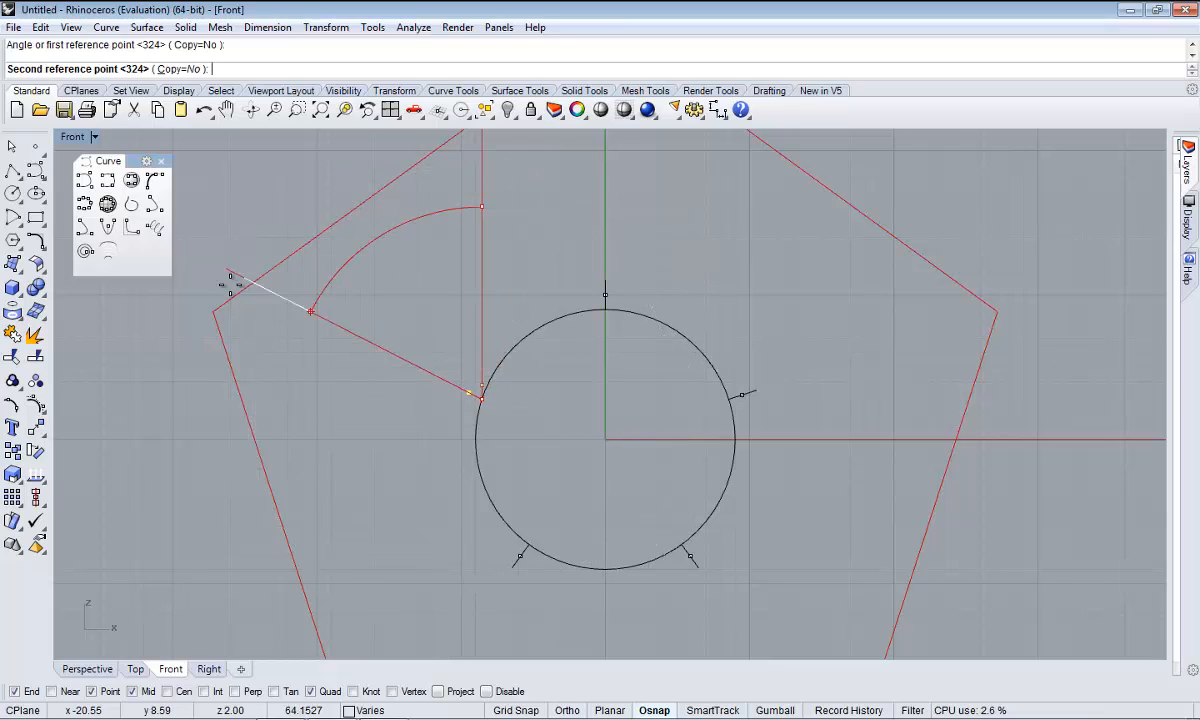
pyautogui.click(208, 307)
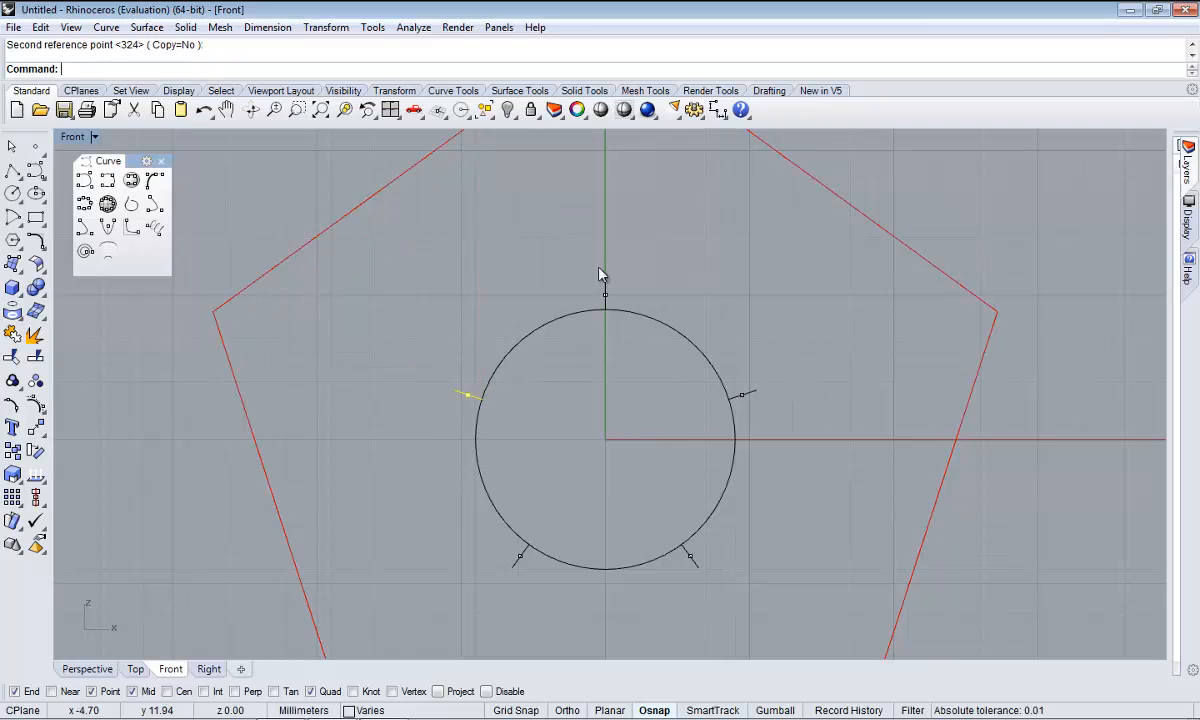
# - Replace the maximized Front viewport with a maximized Perspective viewport and delete the guide pentagon
pyautogui.moveTo(603, 273); pyautogui.dragTo(557, 362, button='right')
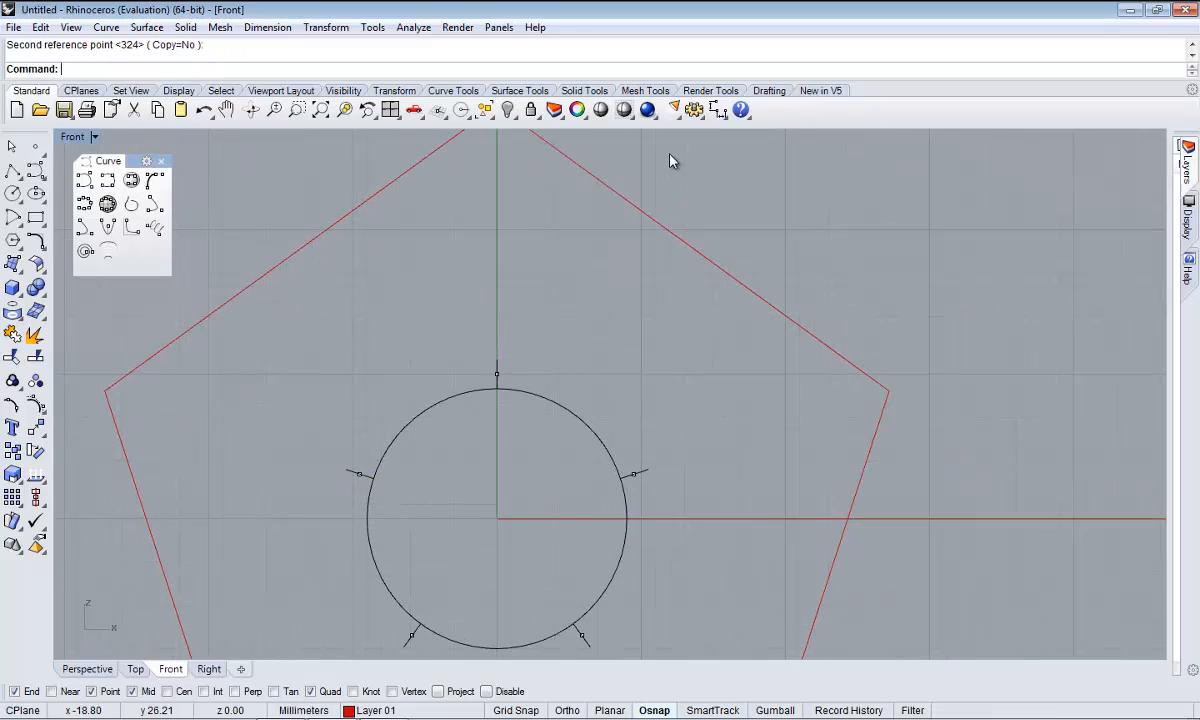
pyautogui.hotkey('ctrl', 'm')
pyautogui.hotkey('ctrl', 'm')
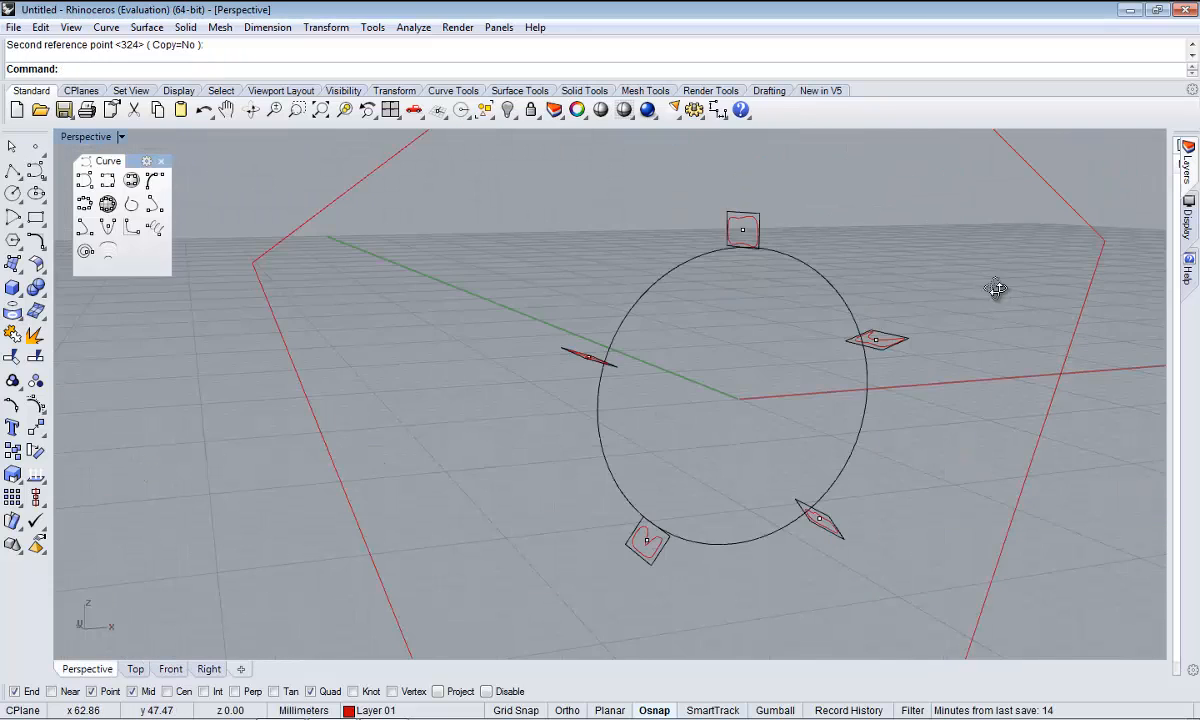
pyautogui.moveTo(994, 286); pyautogui.dragTo(667, 313, button='right')
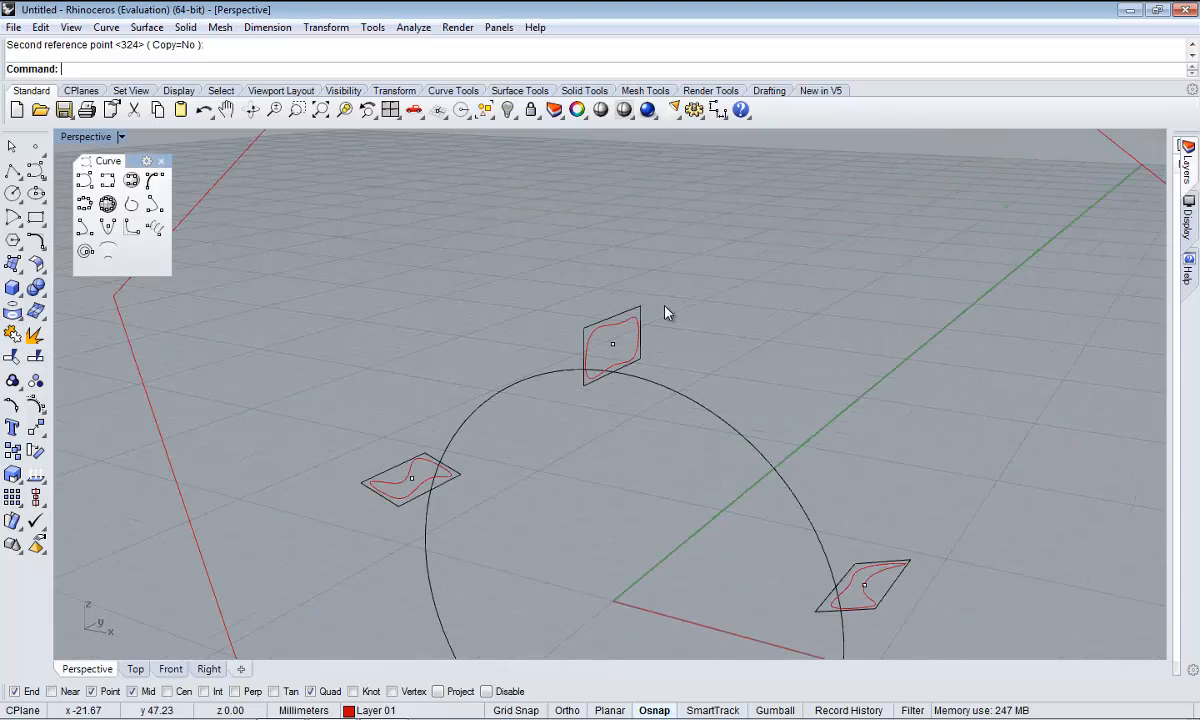
pyautogui.scroll(-5, 632, 314)
pyautogui.click(777, 182)
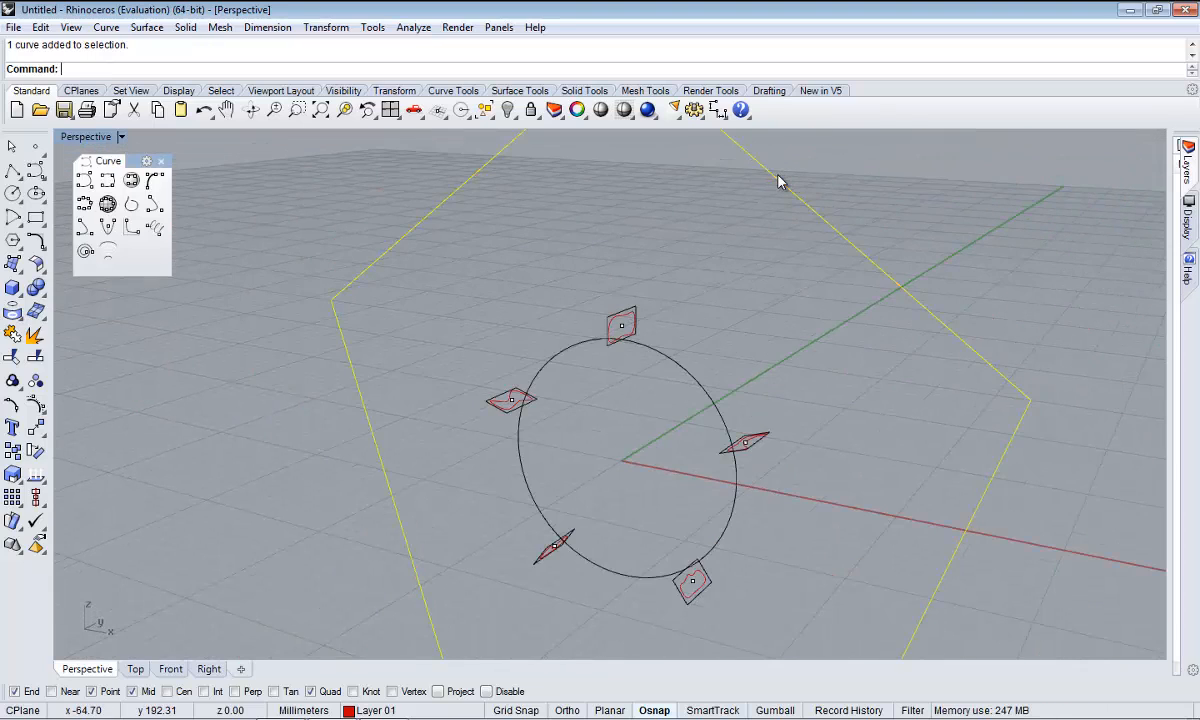
pyautogui.press('Delete')
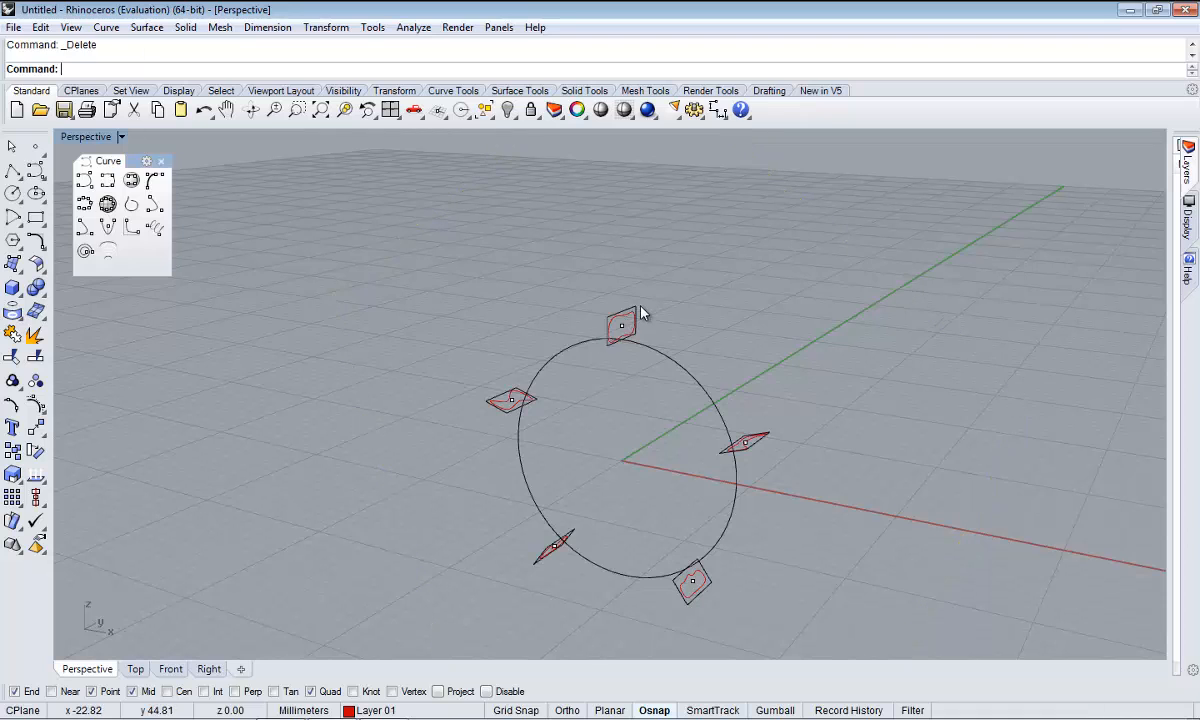
# - Delete the five black rectangles around the profiles, keeping the red curves, their points and the circle
pyautogui.click(637, 309)
pyautogui.press('Delete')
pyautogui.scroll(5, 482, 408)
pyautogui.click(512, 386)
pyautogui.press('Delete')
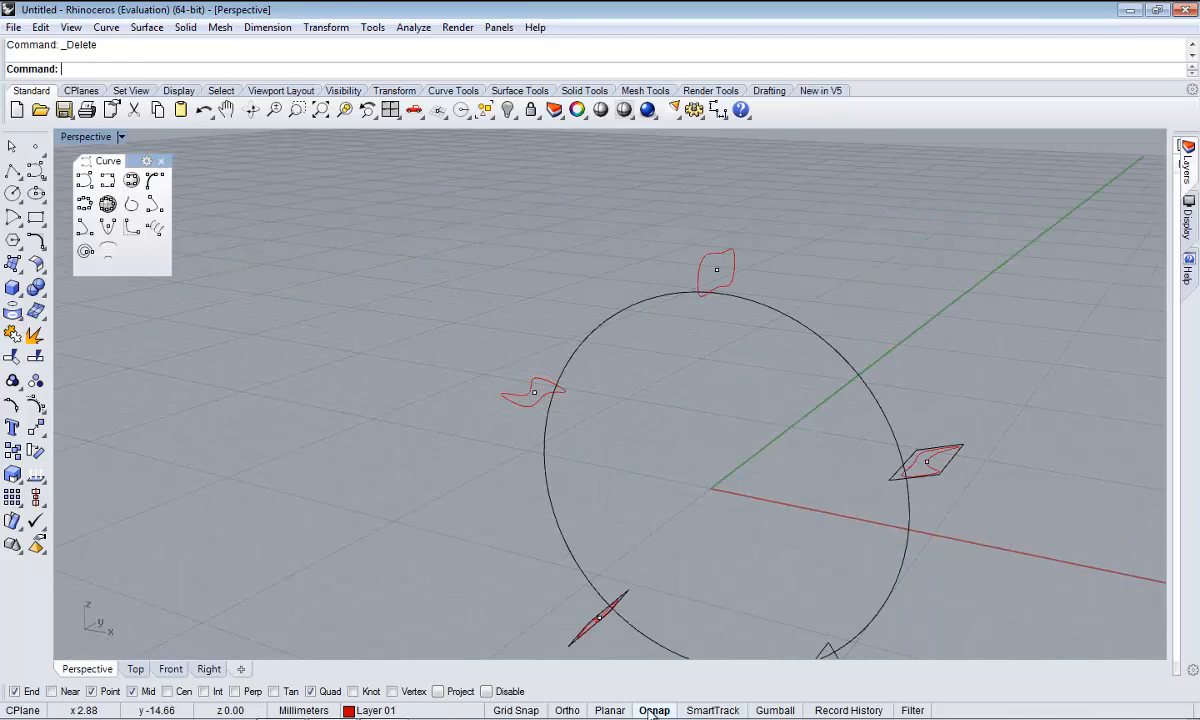
pyautogui.moveTo(615, 612); pyautogui.dragTo(613, 514, button='right')
pyautogui.scroll(-6, 613, 514)
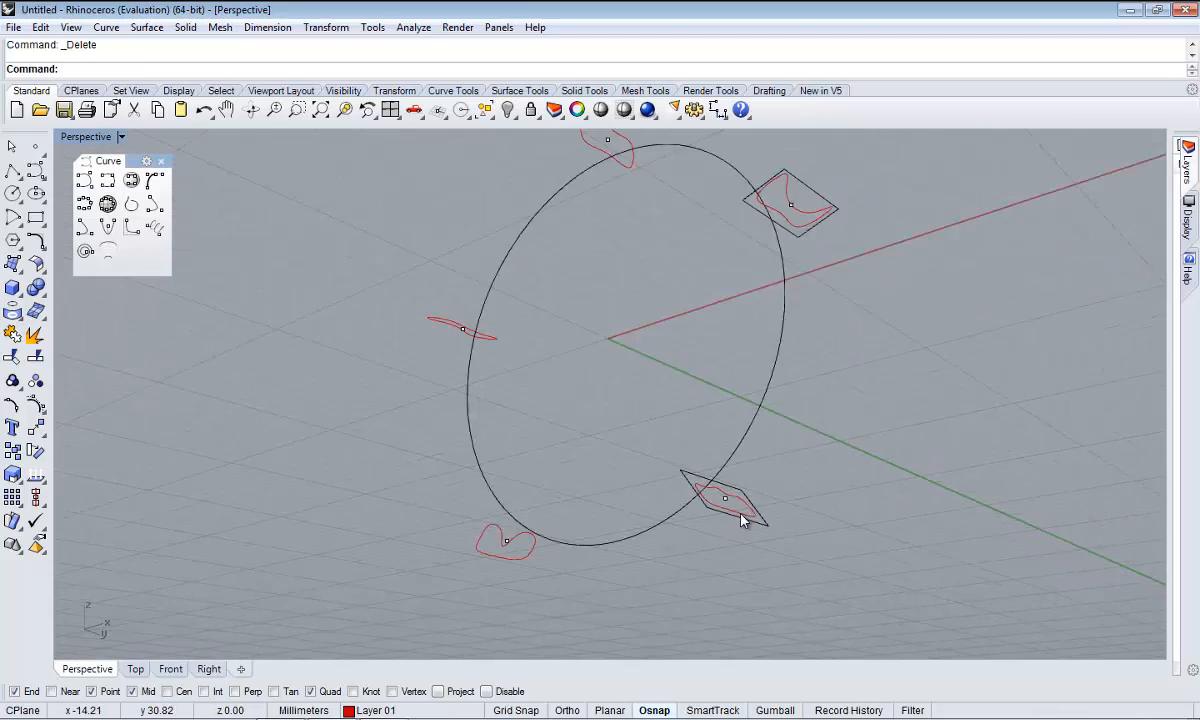
pyautogui.scroll(2, 743, 517)
pyautogui.click(745, 519)
pyautogui.press('Delete')
pyautogui.moveTo(745, 519); pyautogui.dragTo(873, 408, button='right')
pyautogui.click(903, 490)
pyautogui.press('Delete')
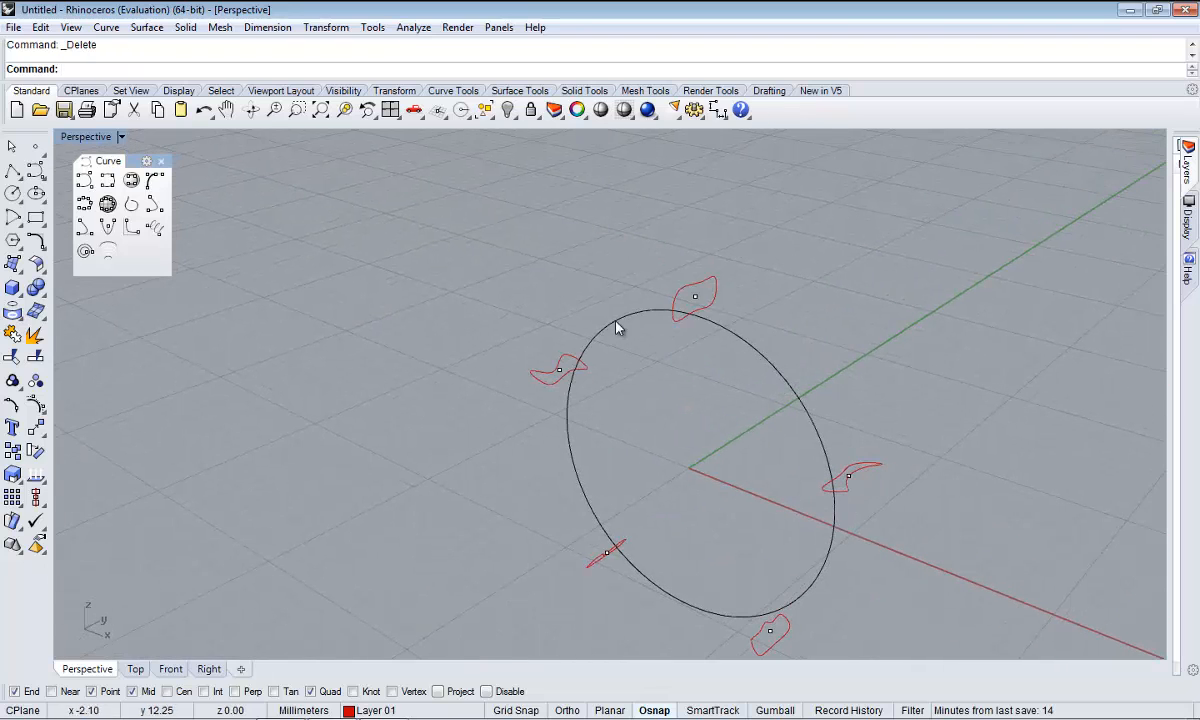
# - Swap the floating Curve tool palette for a floating Surface Creation palette, switching Record History on and off again in between
pyautogui.moveTo(515, 264); pyautogui.dragTo(414, 224, button='right')
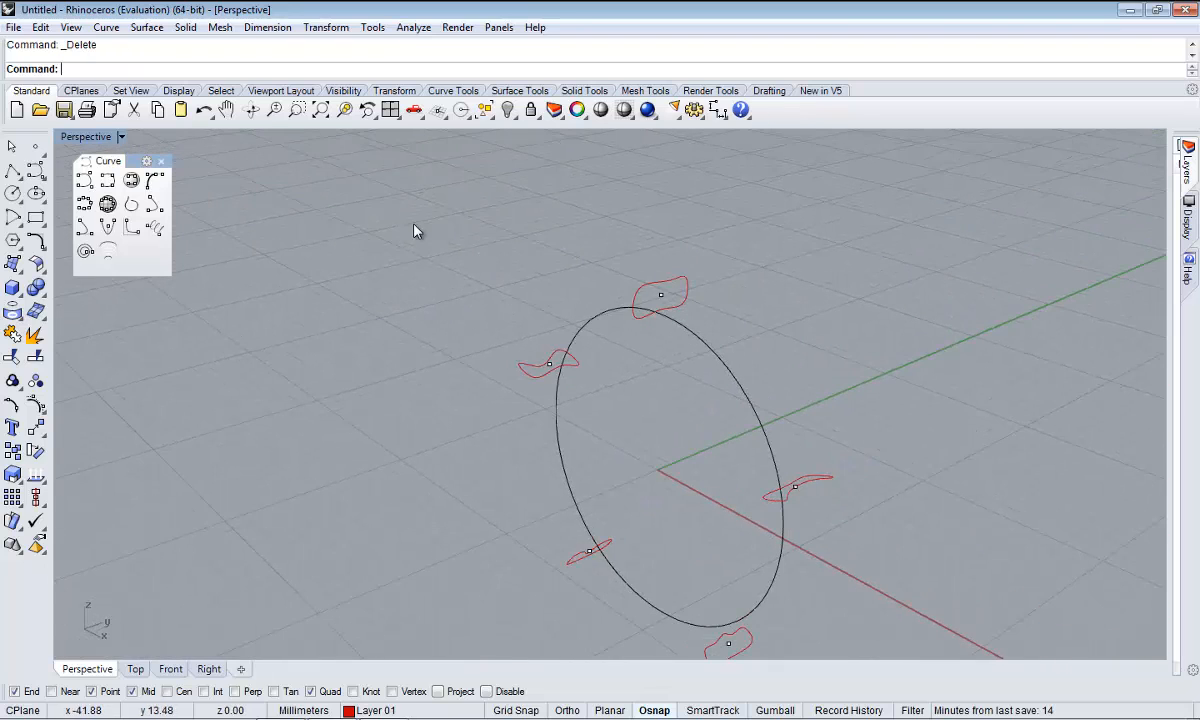
pyautogui.click(161, 162)
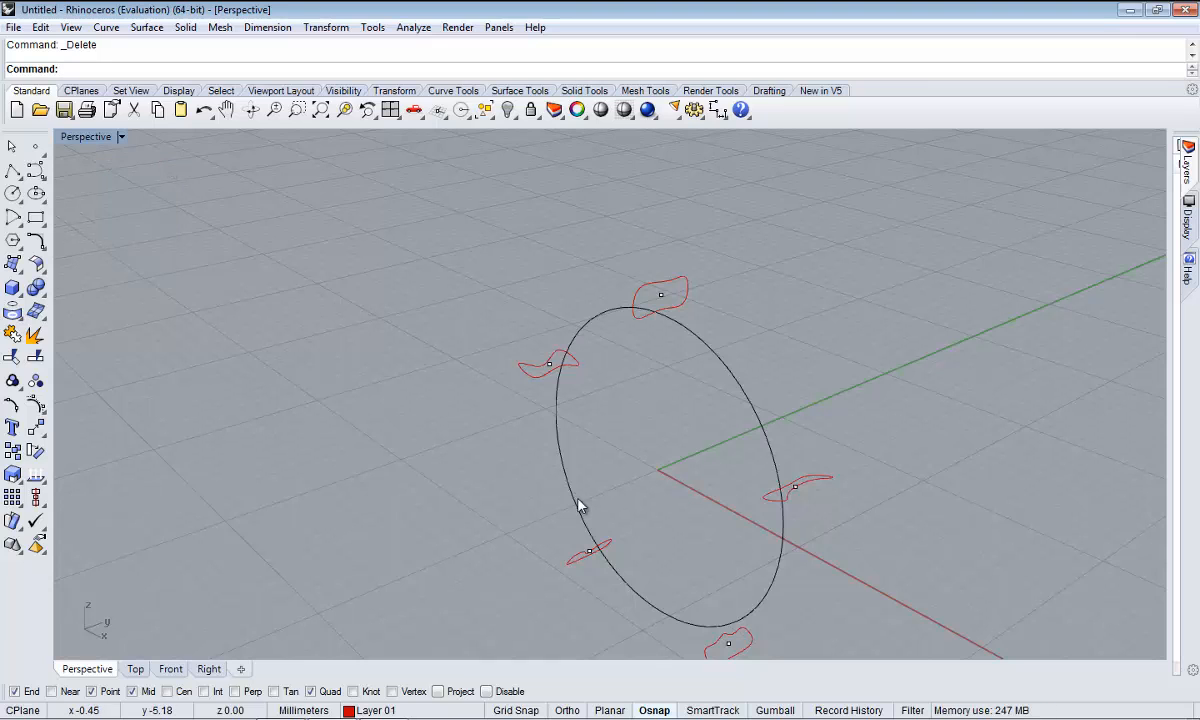
pyautogui.moveTo(702, 482); pyautogui.dragTo(490, 406, button='right')
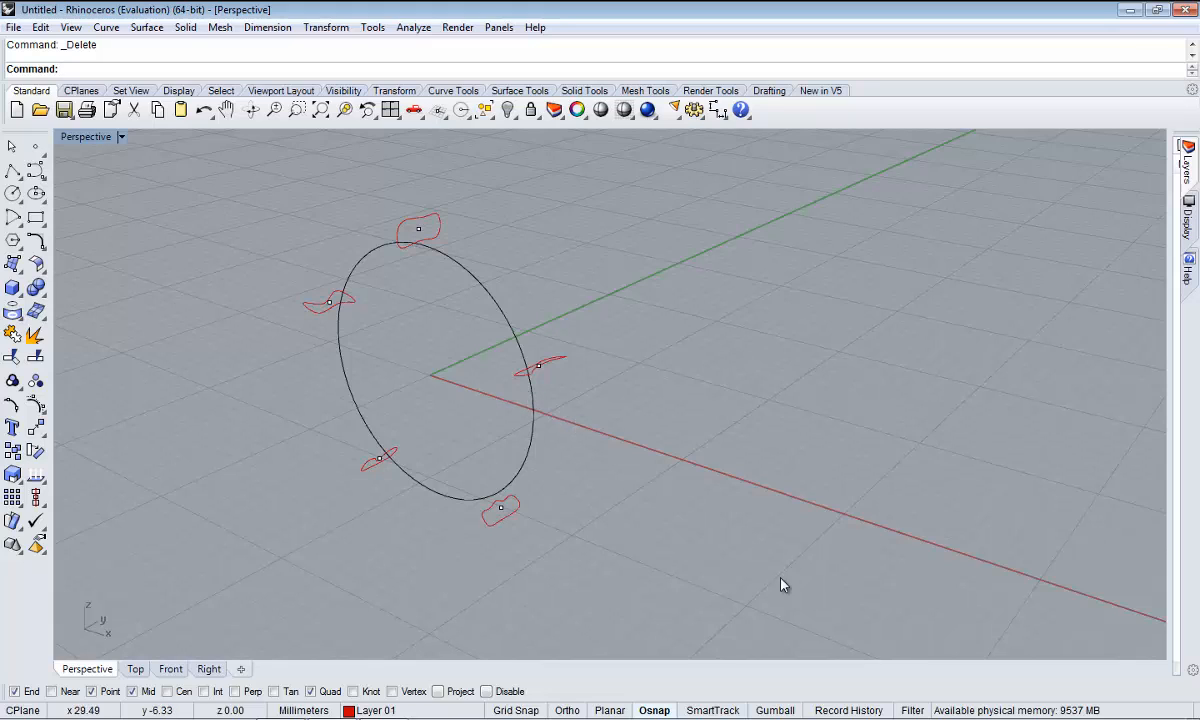
pyautogui.click(850, 711)
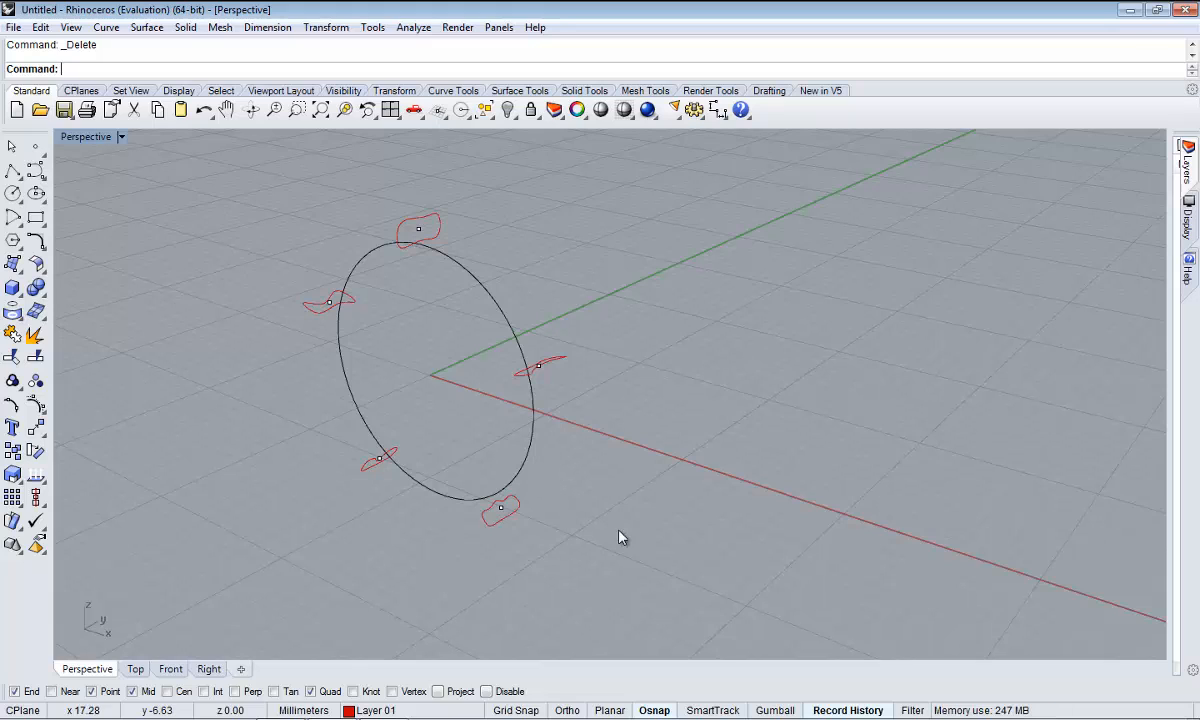
pyautogui.click(830, 710)
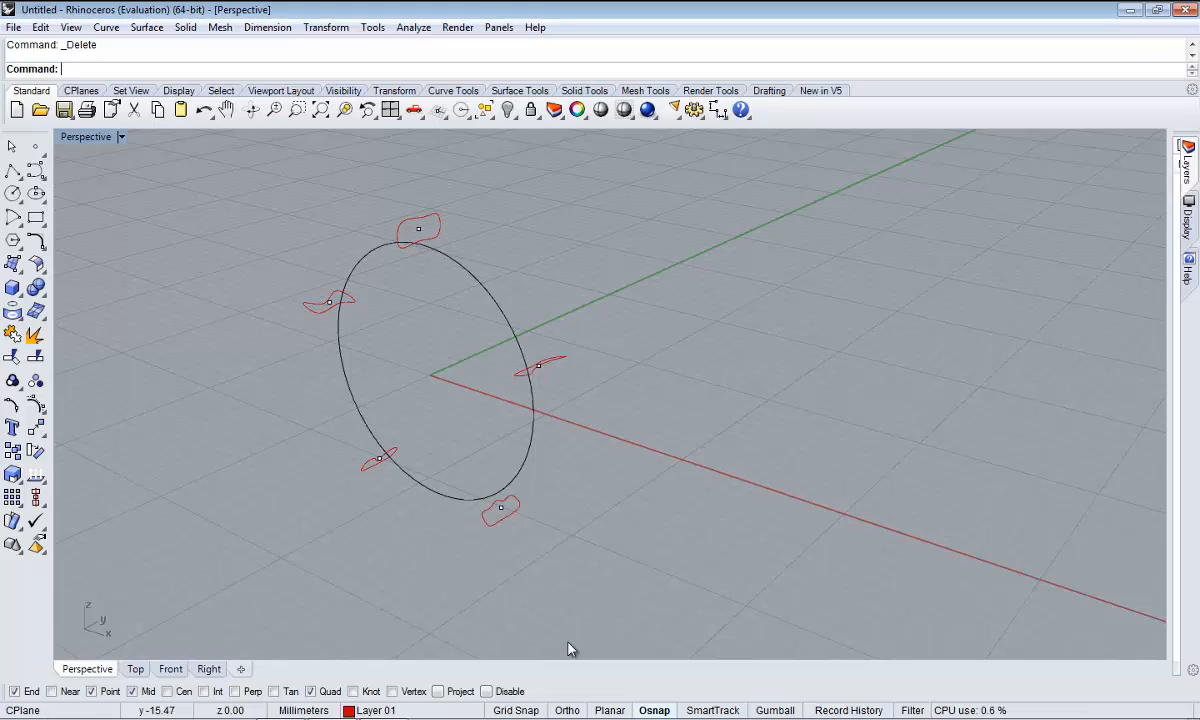
pyautogui.click(12, 265)
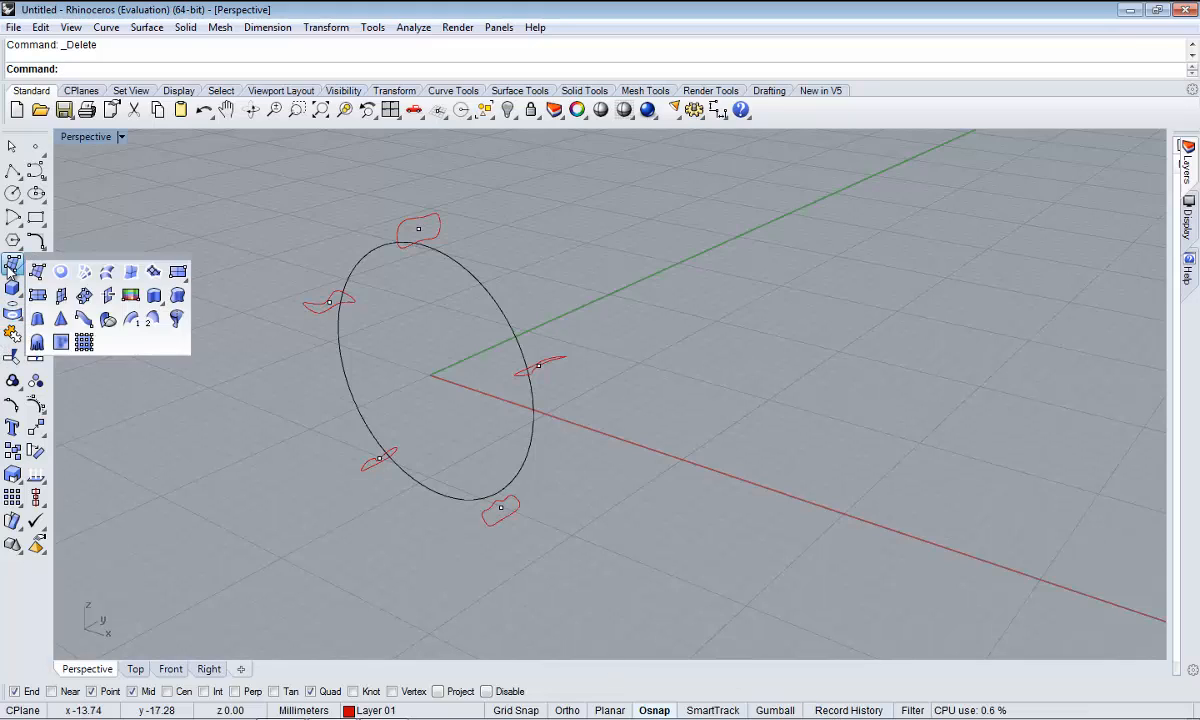
pyautogui.moveTo(55, 262); pyautogui.dragTo(122, 247)
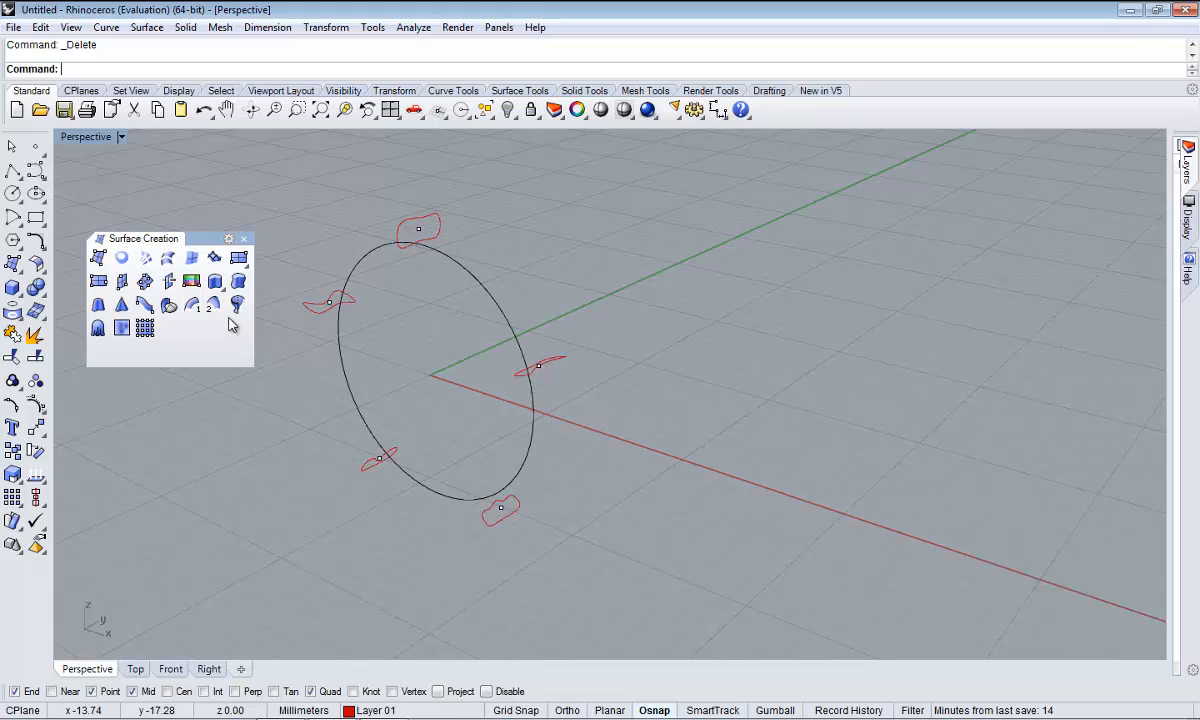
# - Loft the five red profiles in order around the circle, starting from the uppermost one, and accept the default seam points
pyautogui.click(168, 259)
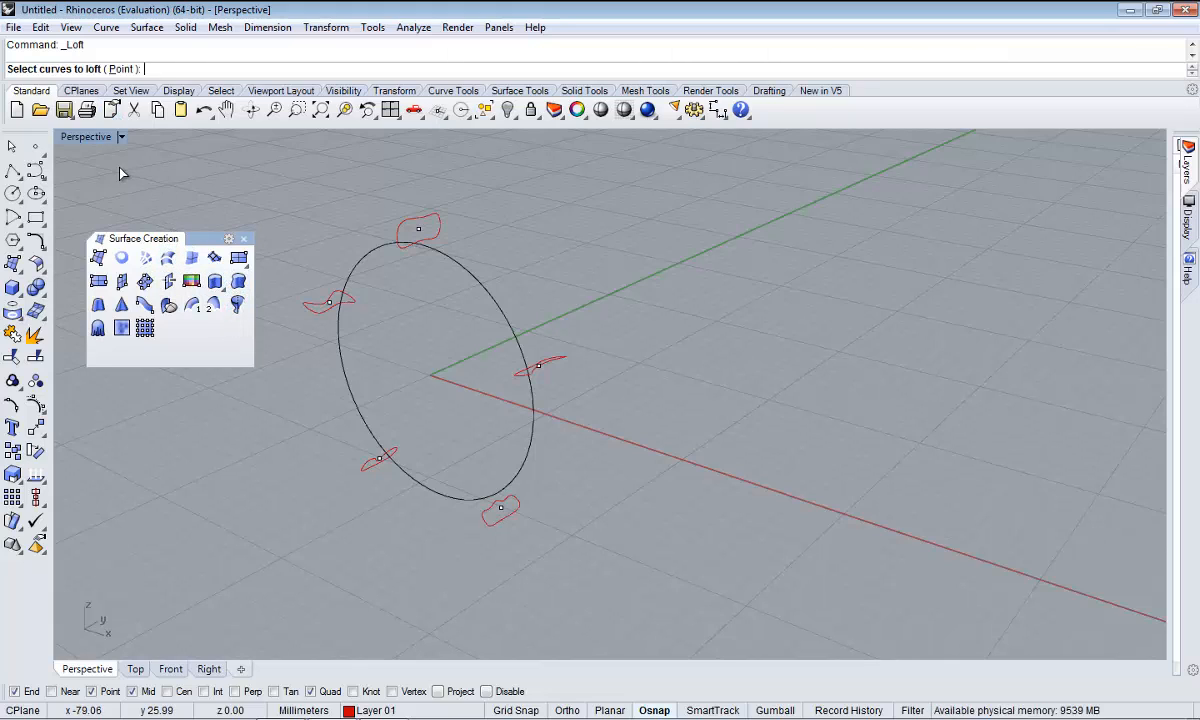
pyautogui.moveTo(340, 190); pyautogui.dragTo(410, 251, button='right')
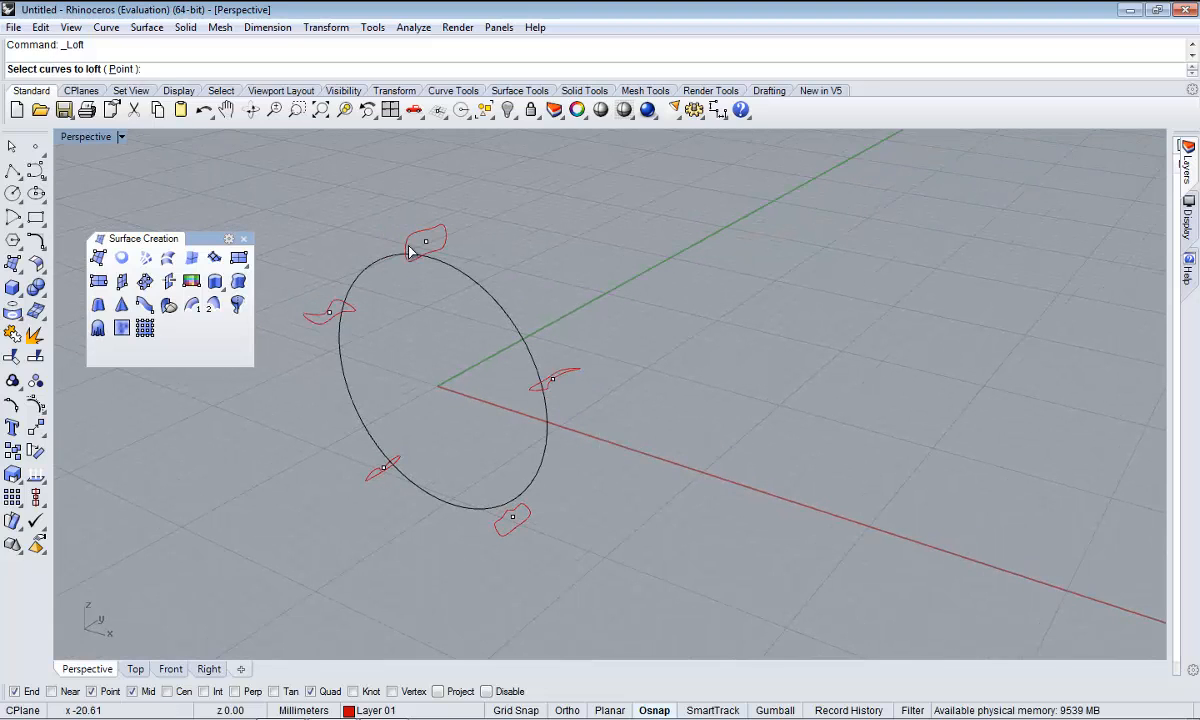
pyautogui.click(410, 248)
pyautogui.click(540, 388)
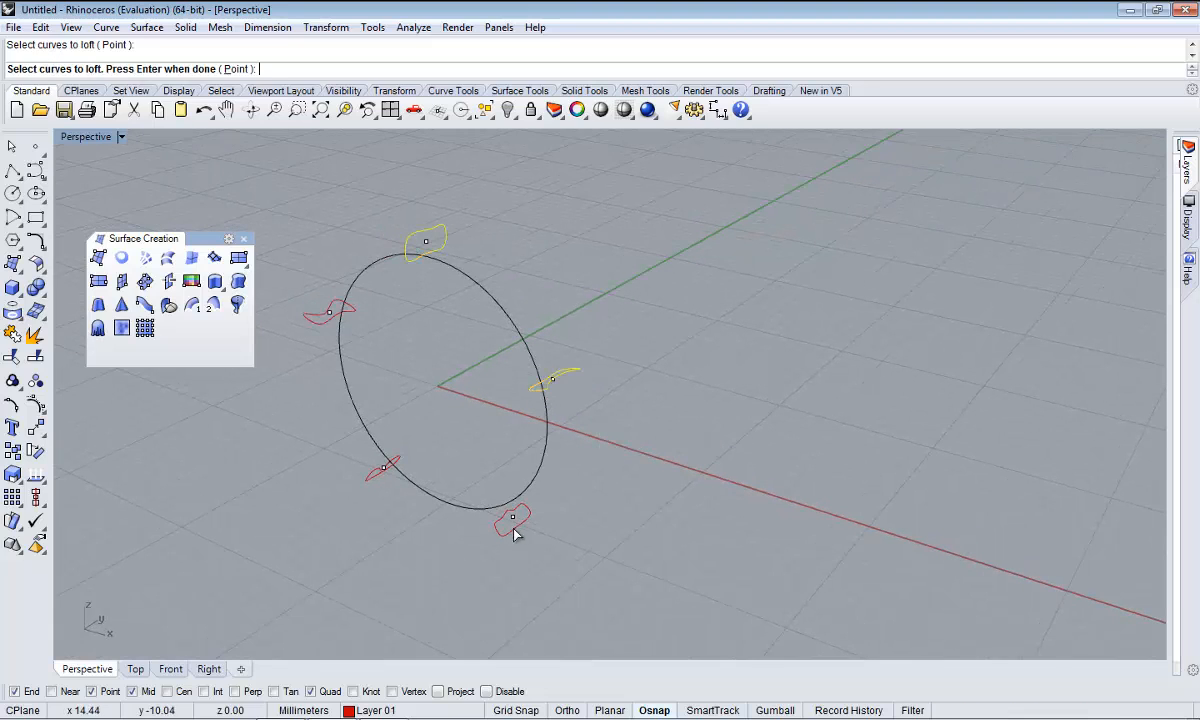
pyautogui.click(512, 532)
pyautogui.click(362, 476)
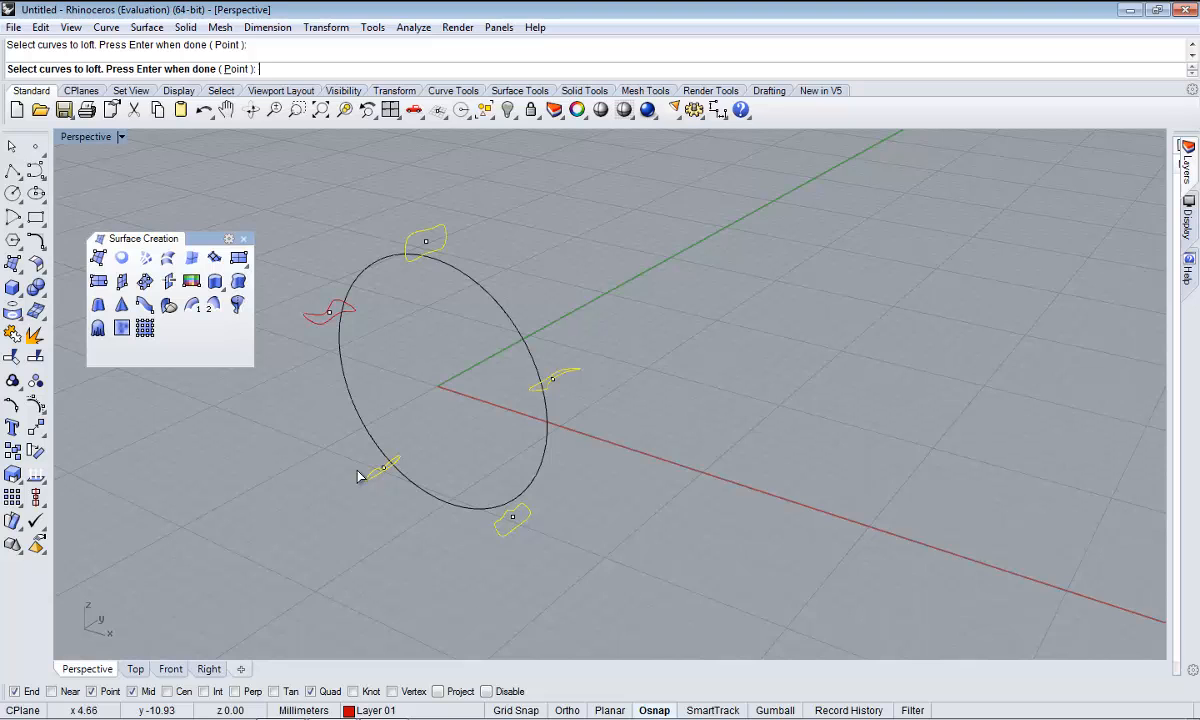
pyautogui.click(312, 323)
pyautogui.moveTo(391, 377); pyautogui.dragTo(426, 332, button='right')
pyautogui.press('Return')
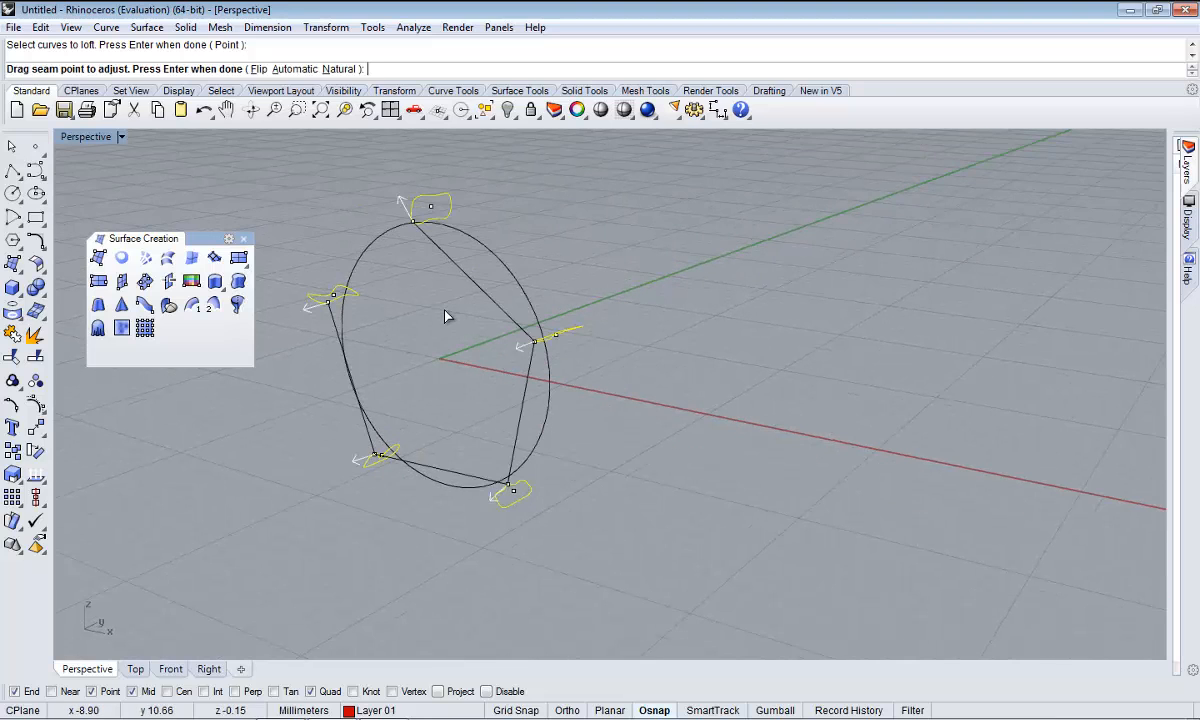
pyautogui.press('Return')
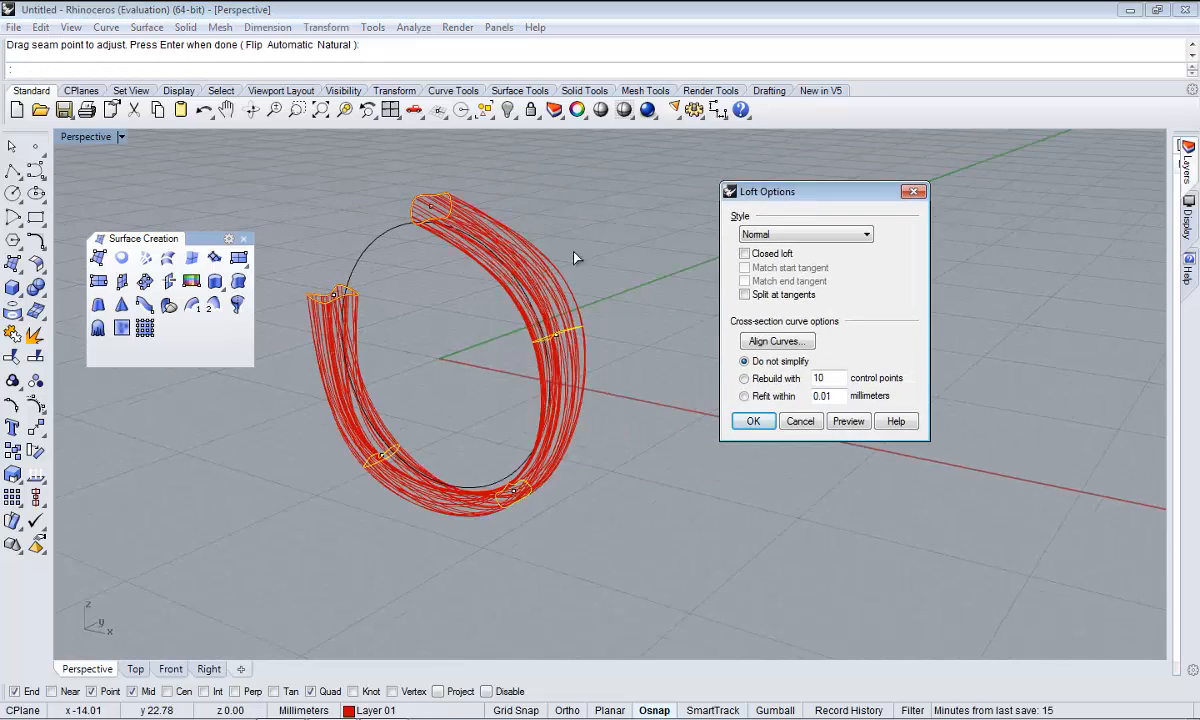
# - Set the Perspective viewport's display mode to Shaded while the loft options stay open
pyautogui.moveTo(575, 258); pyautogui.dragTo(458, 258, button='right')
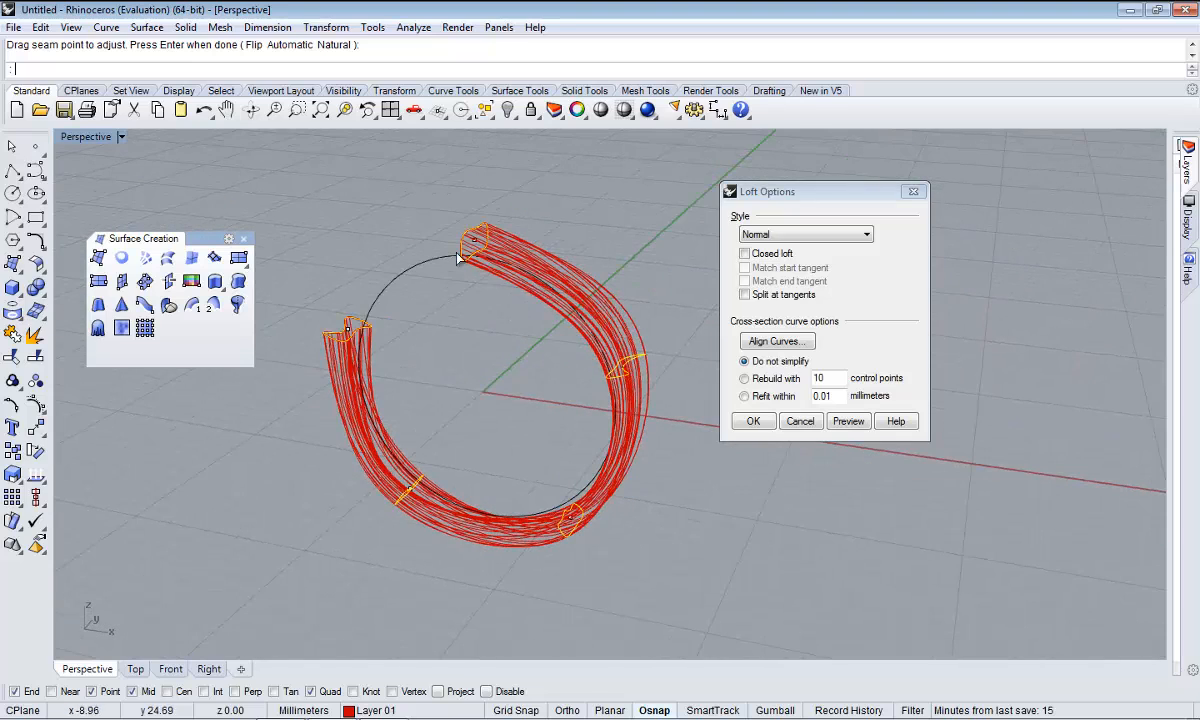
pyautogui.click(70, 137)
pyautogui.click(126, 201)
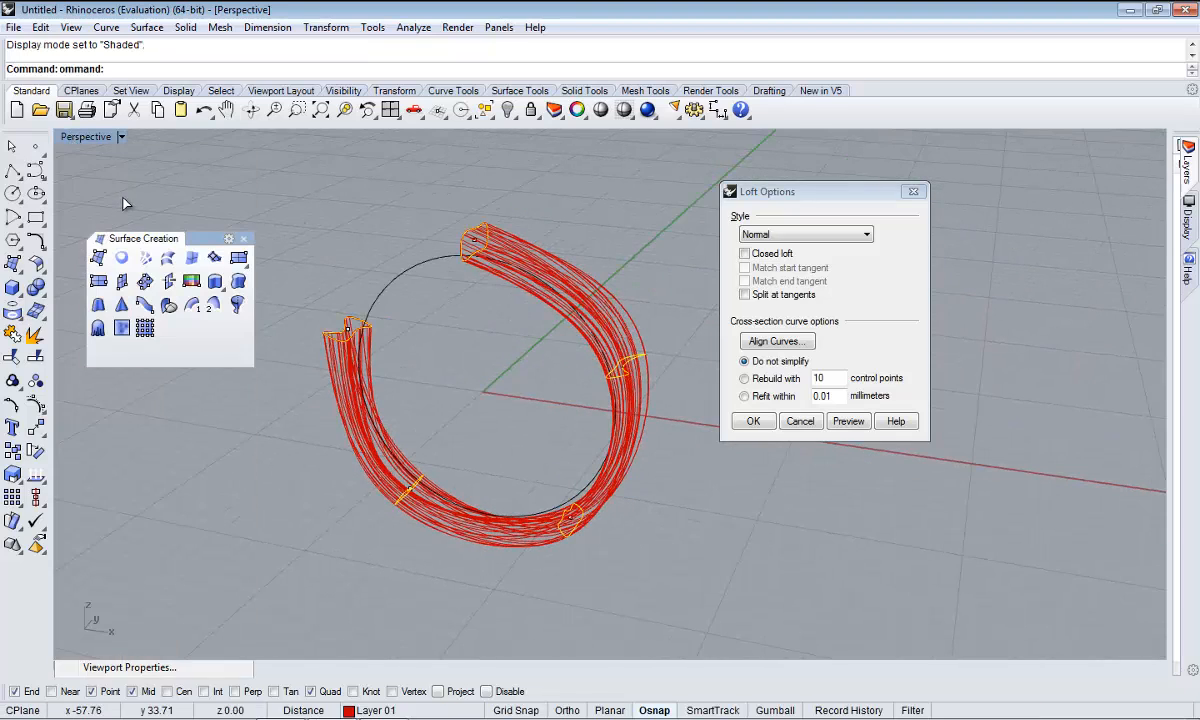
pyautogui.moveTo(498, 377); pyautogui.dragTo(490, 390, button='right')
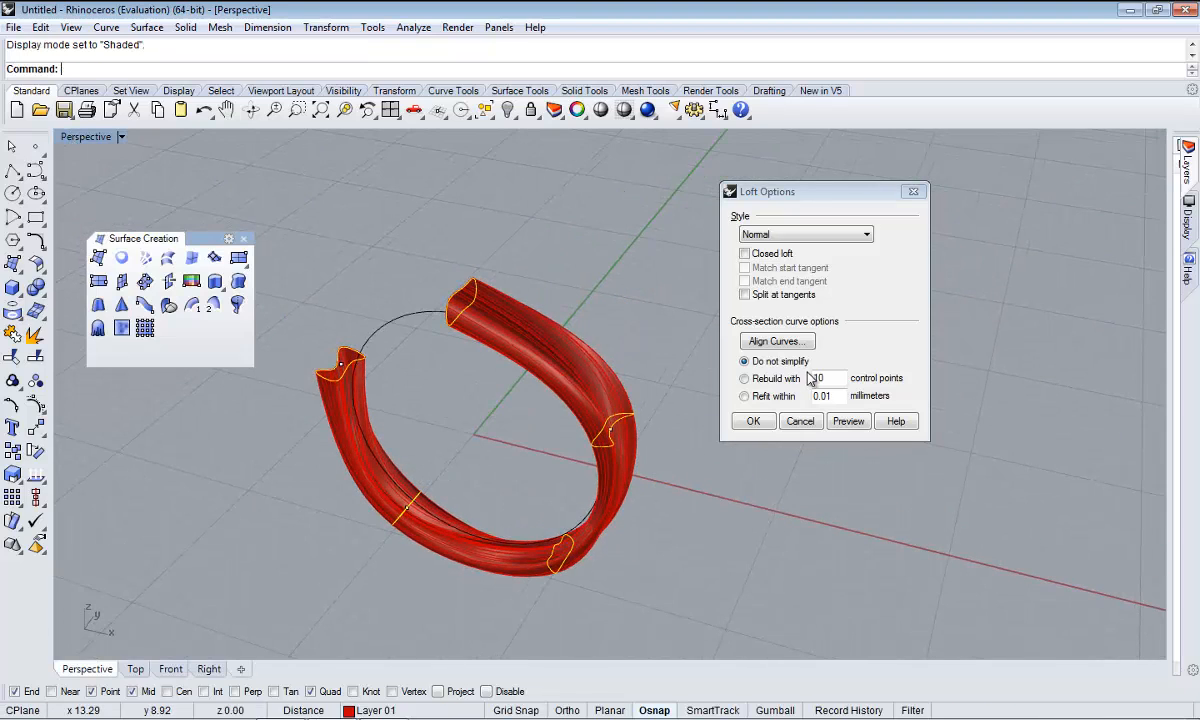
# - Make the Normal-style loft a closed loft, preview it and create the ring surface
pyautogui.click(745, 254)
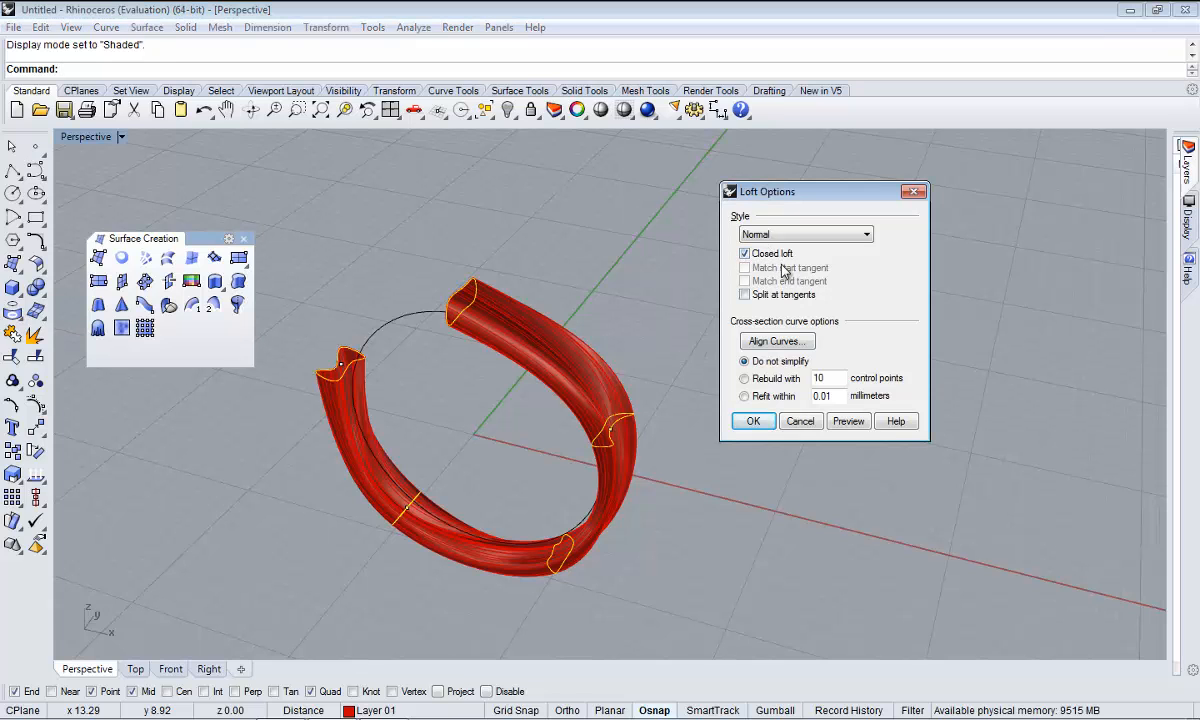
pyautogui.click(849, 421)
pyautogui.moveTo(570, 450); pyautogui.dragTo(453, 415, button='right')
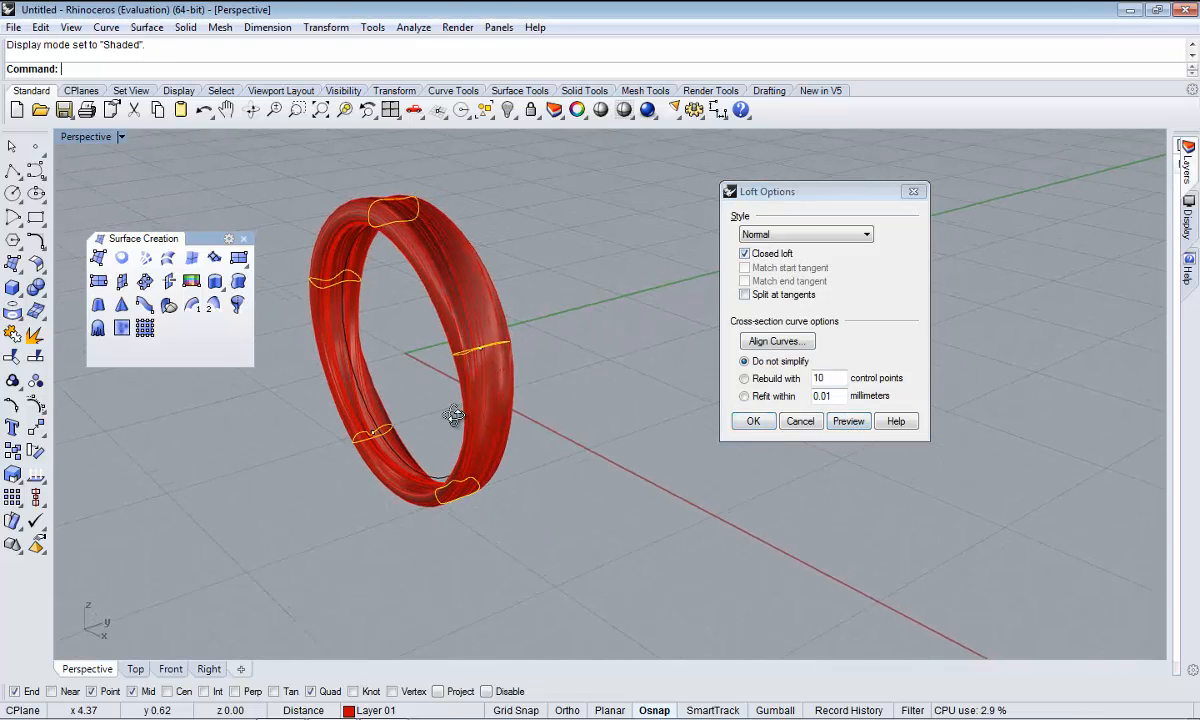
pyautogui.click(753, 421)
# - Move the uppermost profile and its point away from the ring, and undo the move
pyautogui.moveTo(405, 250); pyautogui.dragTo(487, 246, button='right')
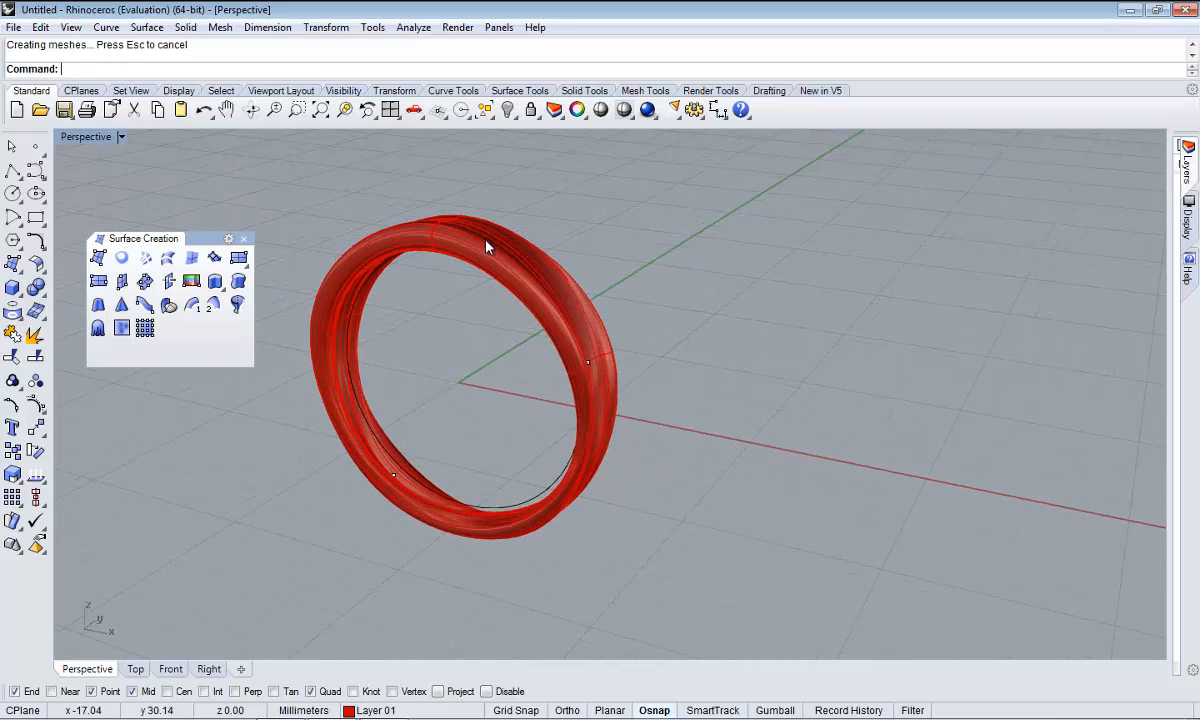
pyautogui.scroll(3, 487, 246)
pyautogui.moveTo(396, 204); pyautogui.dragTo(576, 482)
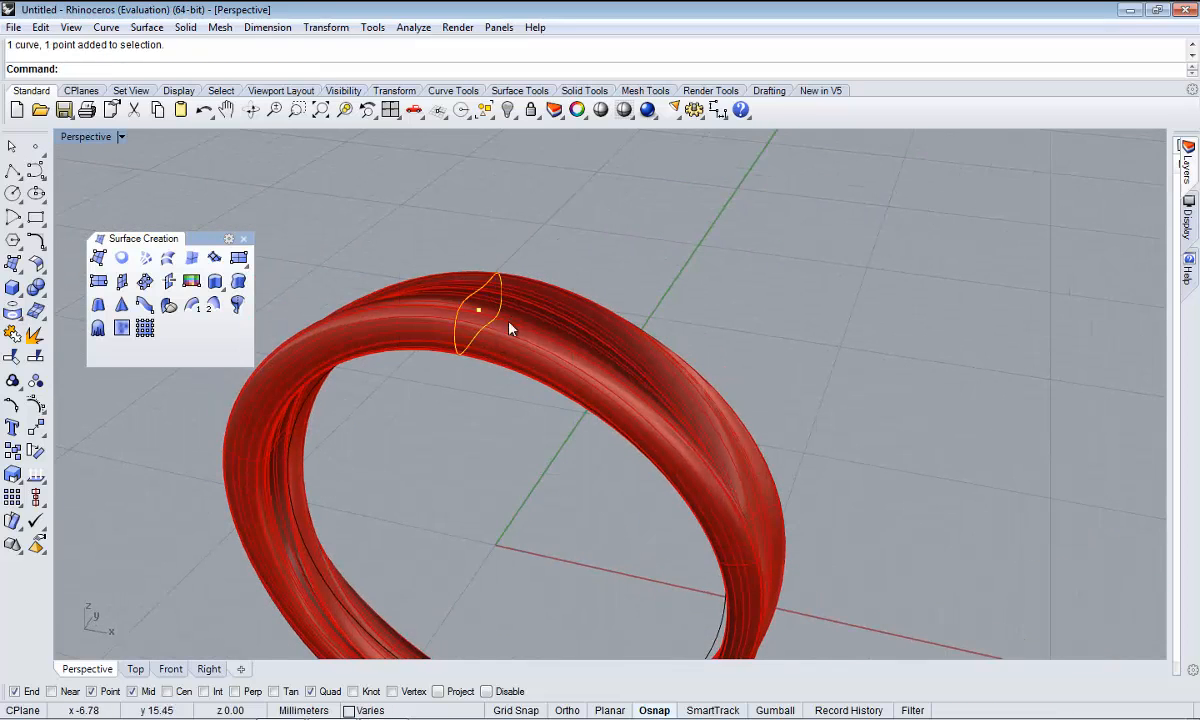
pyautogui.moveTo(522, 318); pyautogui.dragTo(516, 364, button='right')
pyautogui.keyDown('shift'); pyautogui.moveTo(516, 364); pyautogui.dragTo(590, 333); pyautogui.keyUp('shift')
pyautogui.moveTo(605, 326); pyautogui.dragTo(589, 314, button='right')
pyautogui.hotkey('ctrl', 'z')
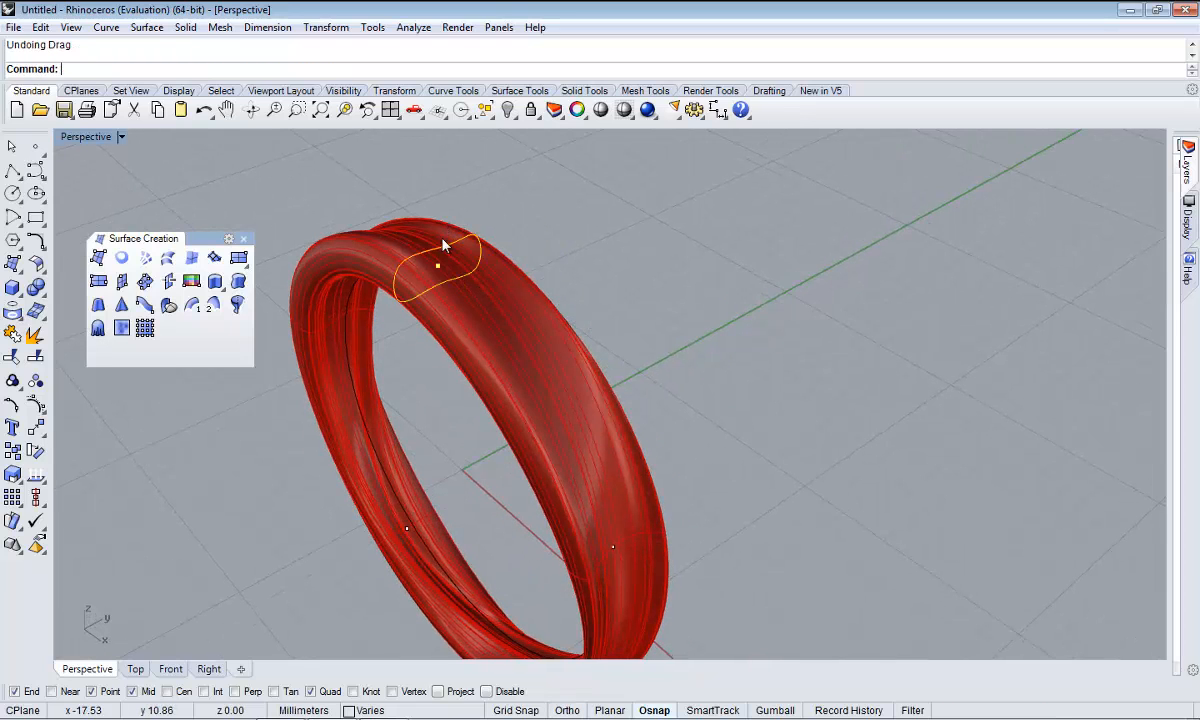
# - Drag the uppermost profile and its point clear of the ring again and check the surface by selecting and deselecting it
pyautogui.keyDown('shift'); pyautogui.moveTo(446, 245); pyautogui.dragTo(537, 209); pyautogui.keyUp('shift')
pyautogui.click(717, 264)
pyautogui.scroll(-2, 715, 266)
pyautogui.moveTo(676, 356); pyautogui.dragTo(651, 284, button='right')
pyautogui.click(653, 285)
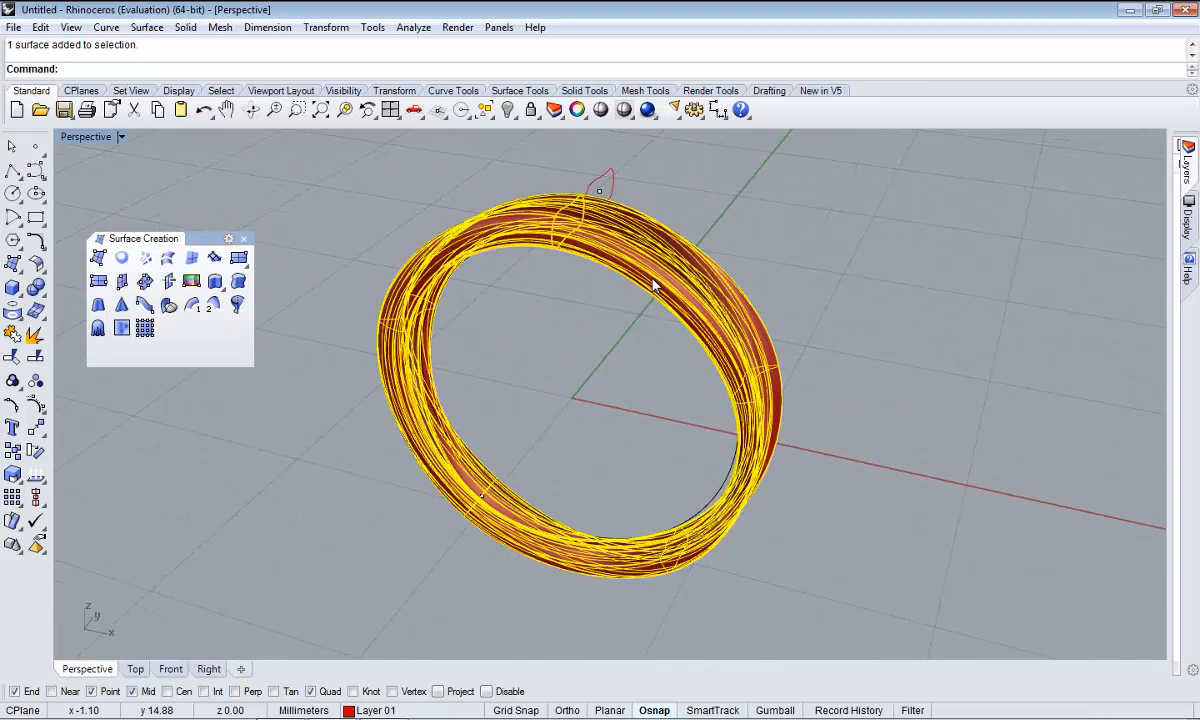
pyautogui.click(690, 206)
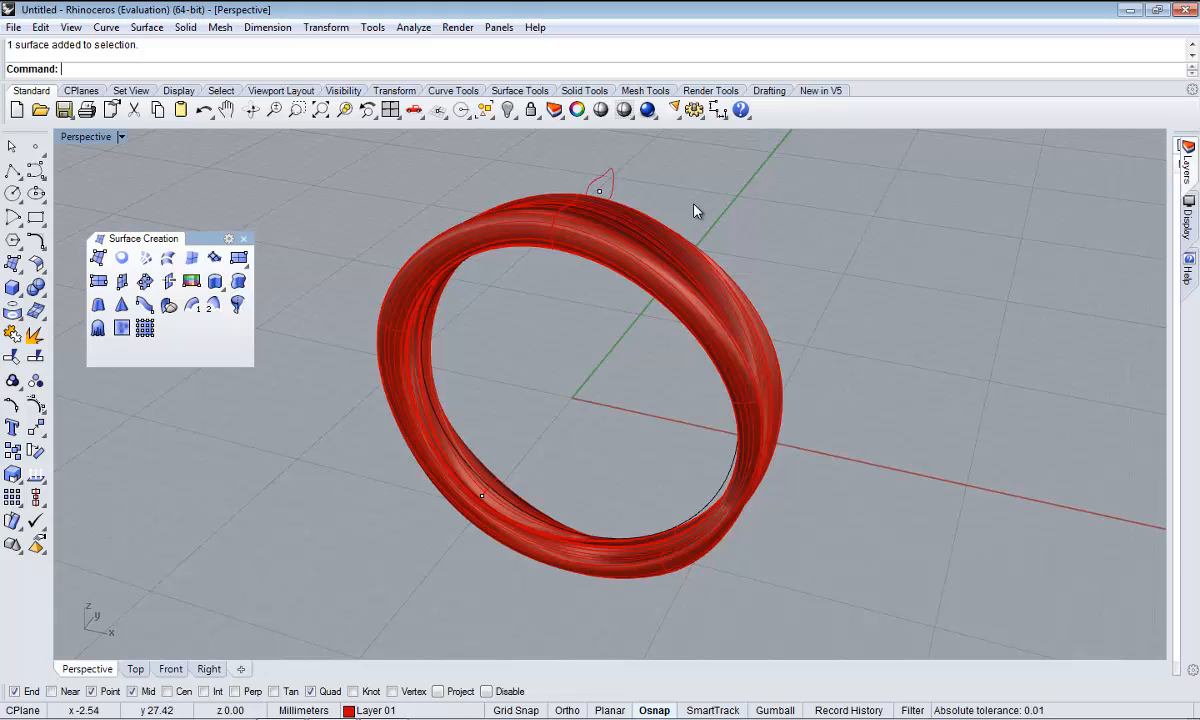
# - Delete the lofted ring surface and switch on Record History
pyautogui.click(672, 230)
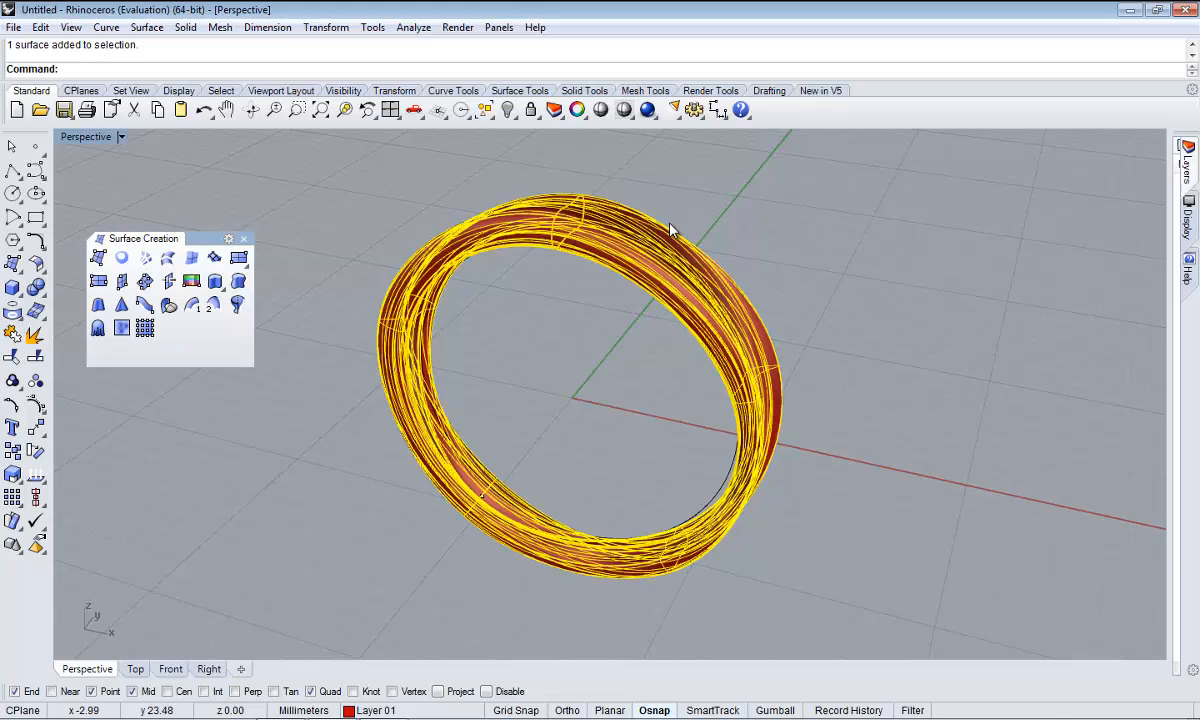
pyautogui.press('Delete')
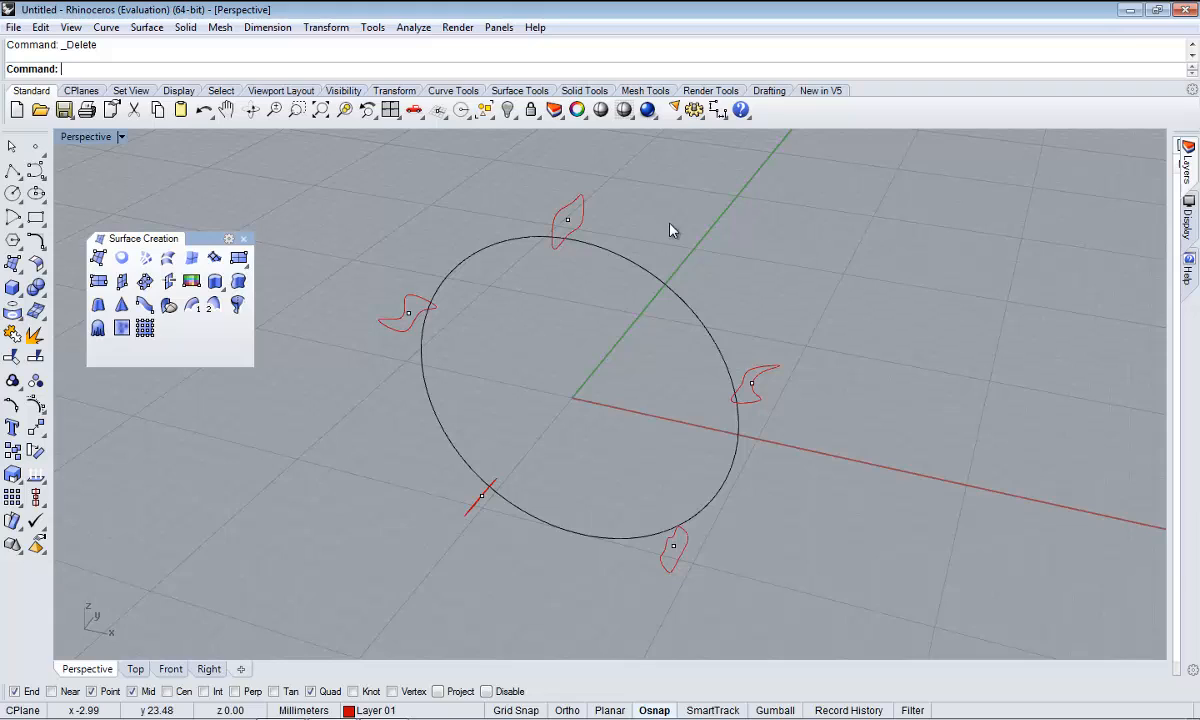
pyautogui.click(856, 711)
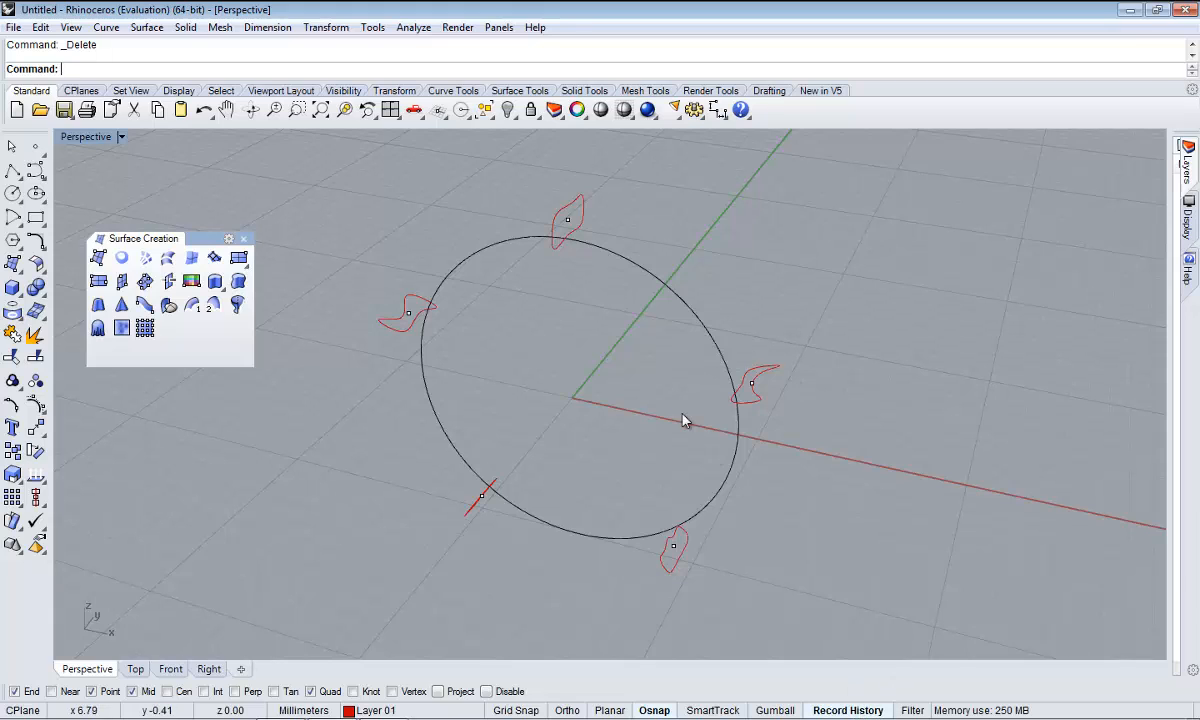
# - Loft the five red profiles in order around the circle with default seams as a Normal-style closed loft with recorded history
pyautogui.click(167, 260)
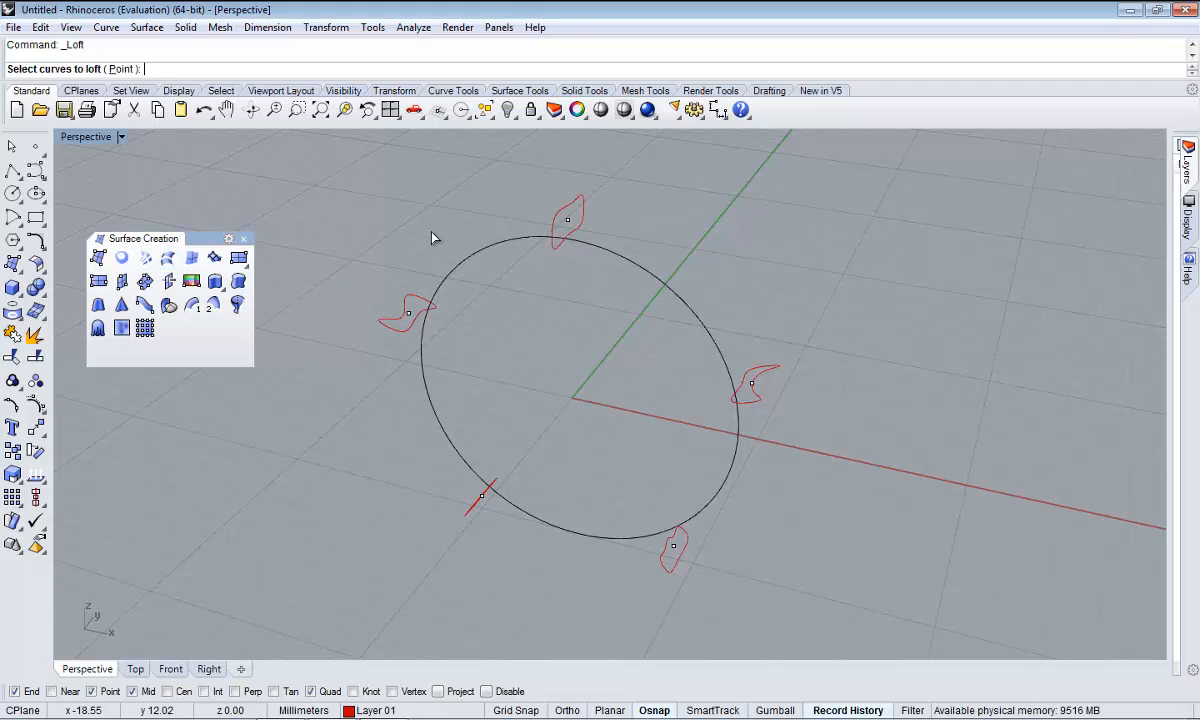
pyautogui.click(564, 243)
pyautogui.click(755, 405)
pyautogui.click(668, 556)
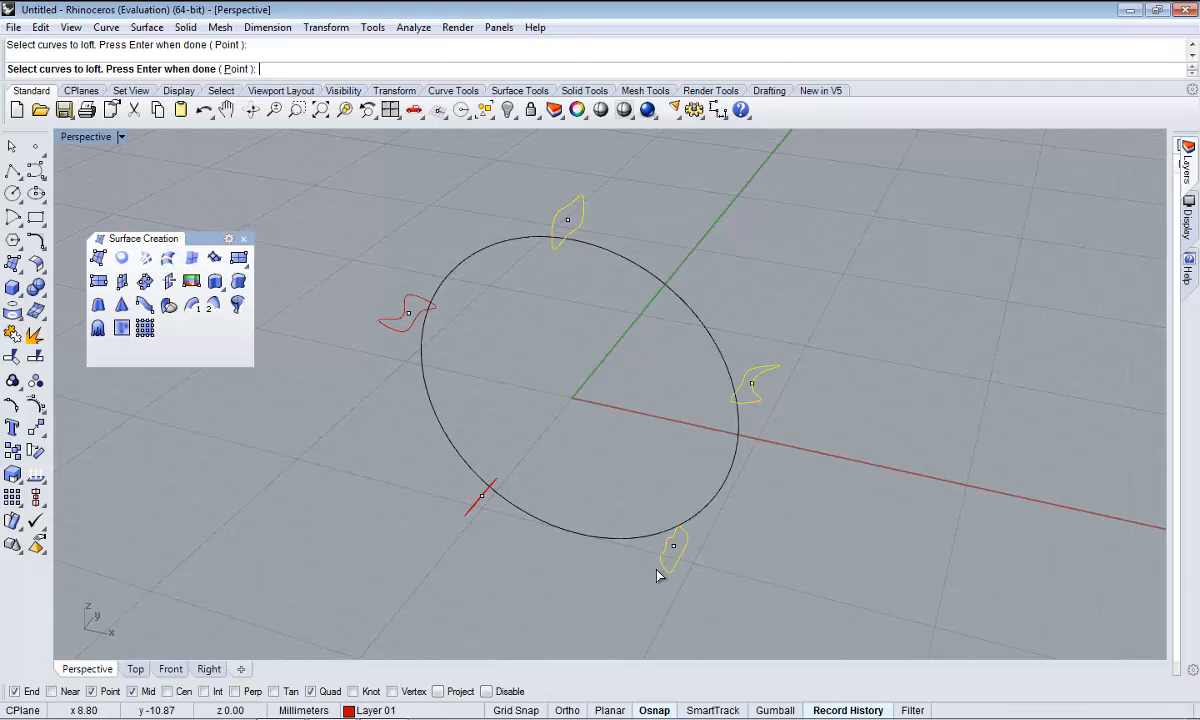
pyautogui.click(470, 505)
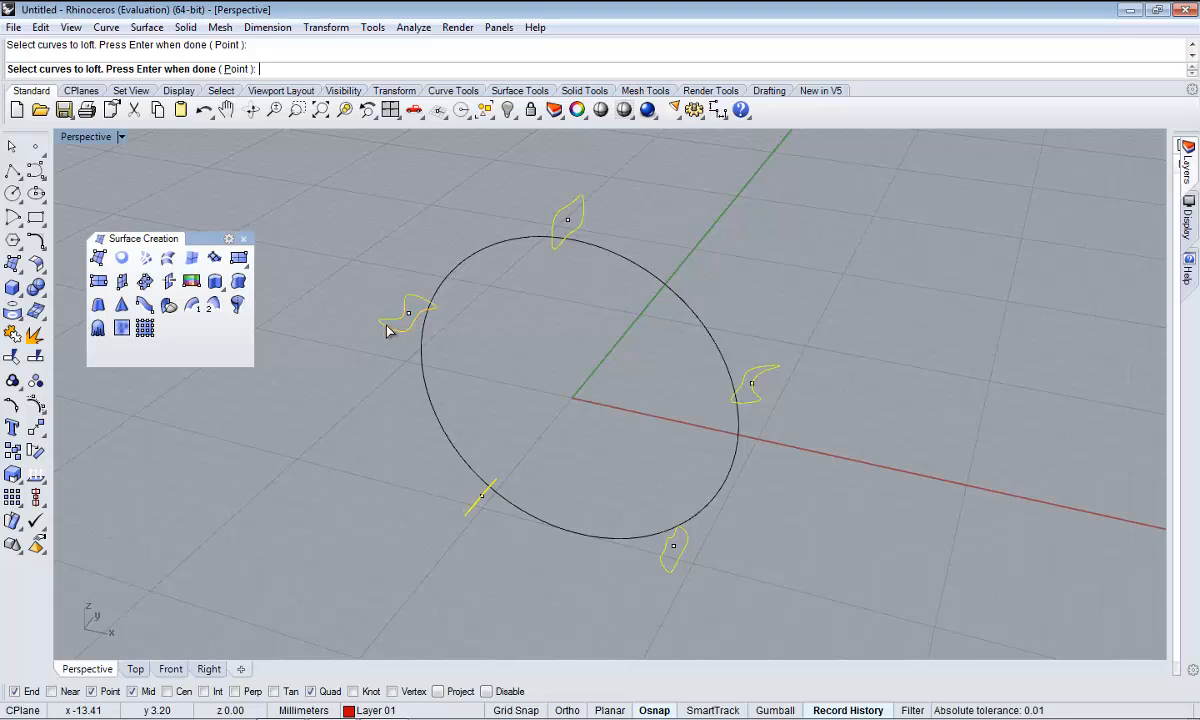
pyautogui.press('Return')
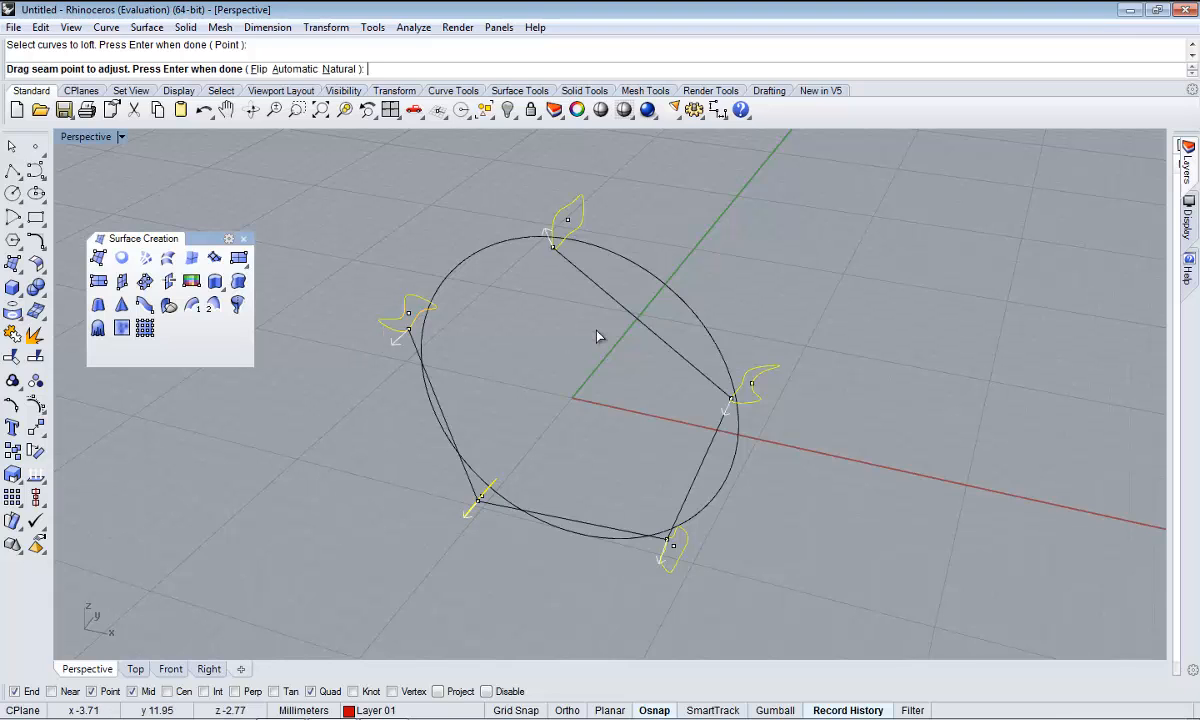
pyautogui.press('Return')
pyautogui.click(757, 258)
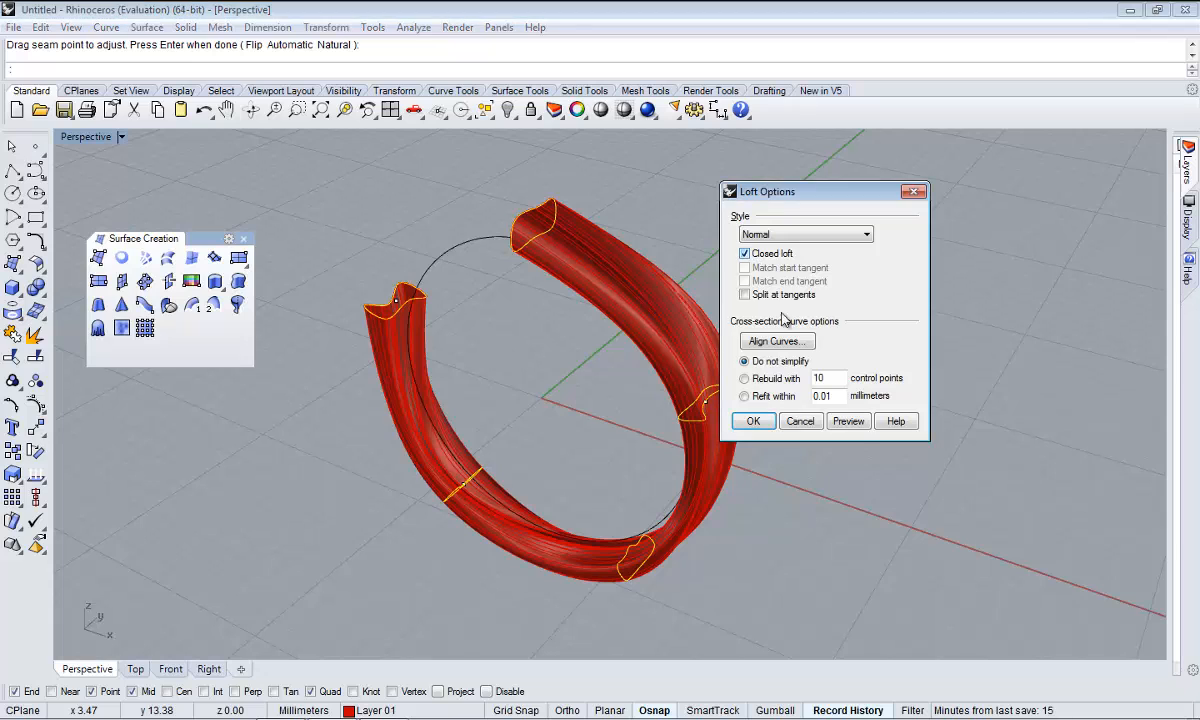
pyautogui.click(768, 427)
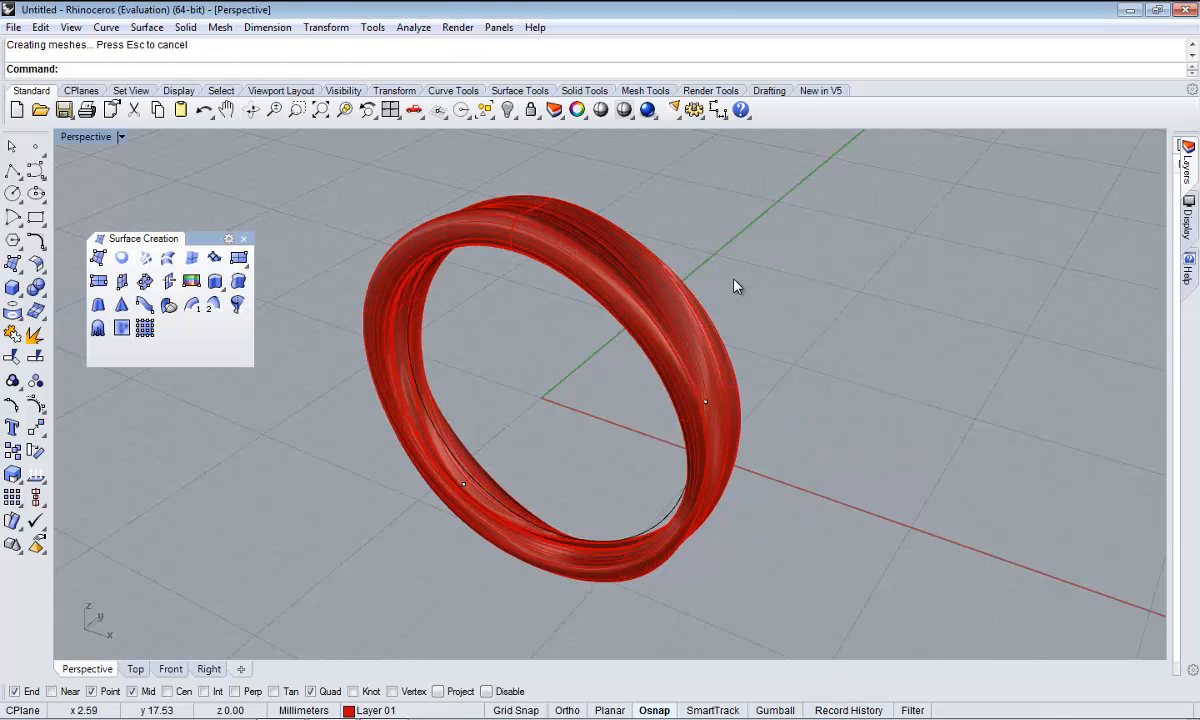
# - Select the ring's uppermost profile together with its point and move them to test the history-linked surface
pyautogui.keyDown('shift'); pyautogui.moveTo(734, 284); pyautogui.dragTo(786, 342, button='right'); pyautogui.keyUp('shift')
pyautogui.moveTo(558, 207); pyautogui.dragTo(665, 410)
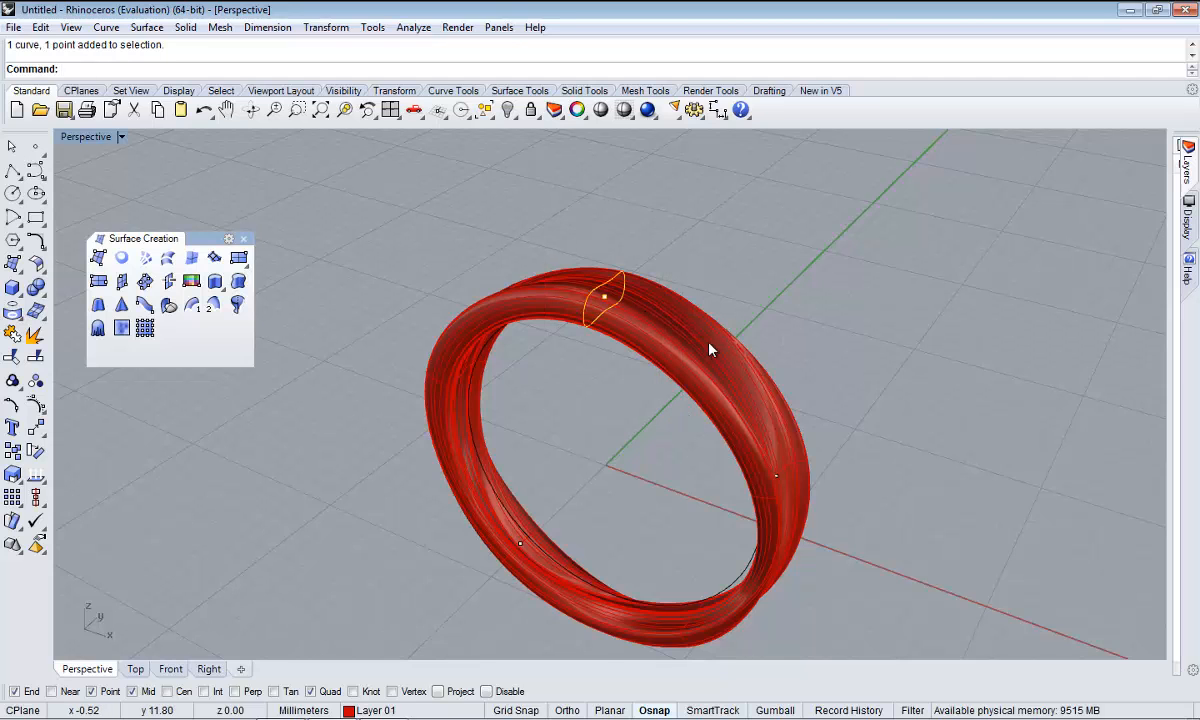
pyautogui.moveTo(710, 343); pyautogui.dragTo(632, 338, button='right')
pyautogui.click(531, 265)
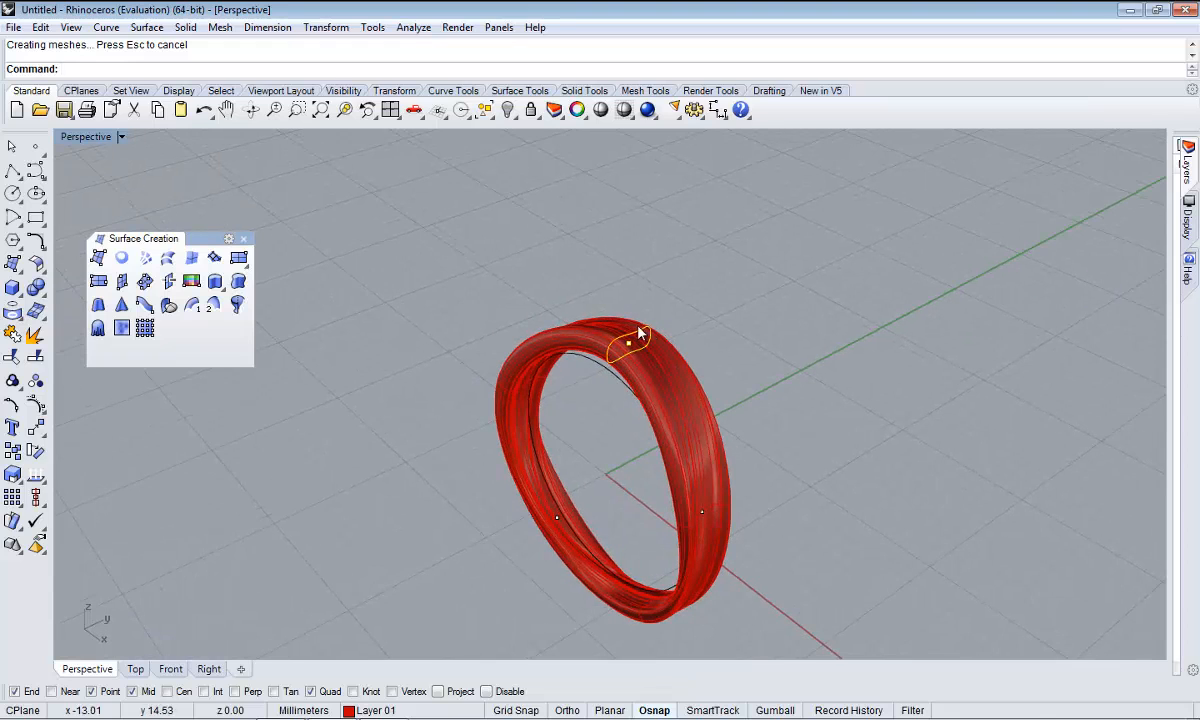
pyautogui.moveTo(632, 338)
pyautogui.keyDown('shift'); pyautogui.mouseDown()
pyautogui.moveTo(610, 345)
pyautogui.moveTo(617, 336)
pyautogui.mouseUp(); pyautogui.keyUp('shift')
pyautogui.moveTo(644, 367); pyautogui.dragTo(554, 414, button='right')
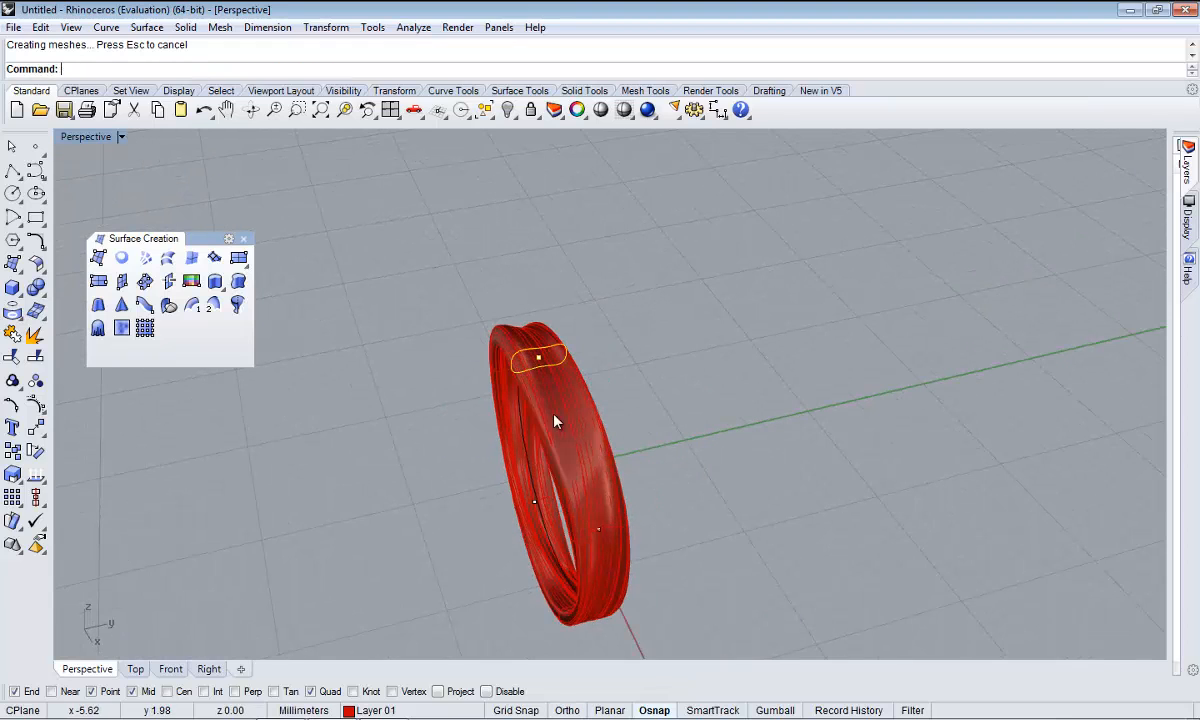
# - Widen the uppermost profile across the ring with Scale1D from its quadrant point, by a factor of about 2.65
pyautogui.click(20, 480)
pyautogui.click(83, 483)
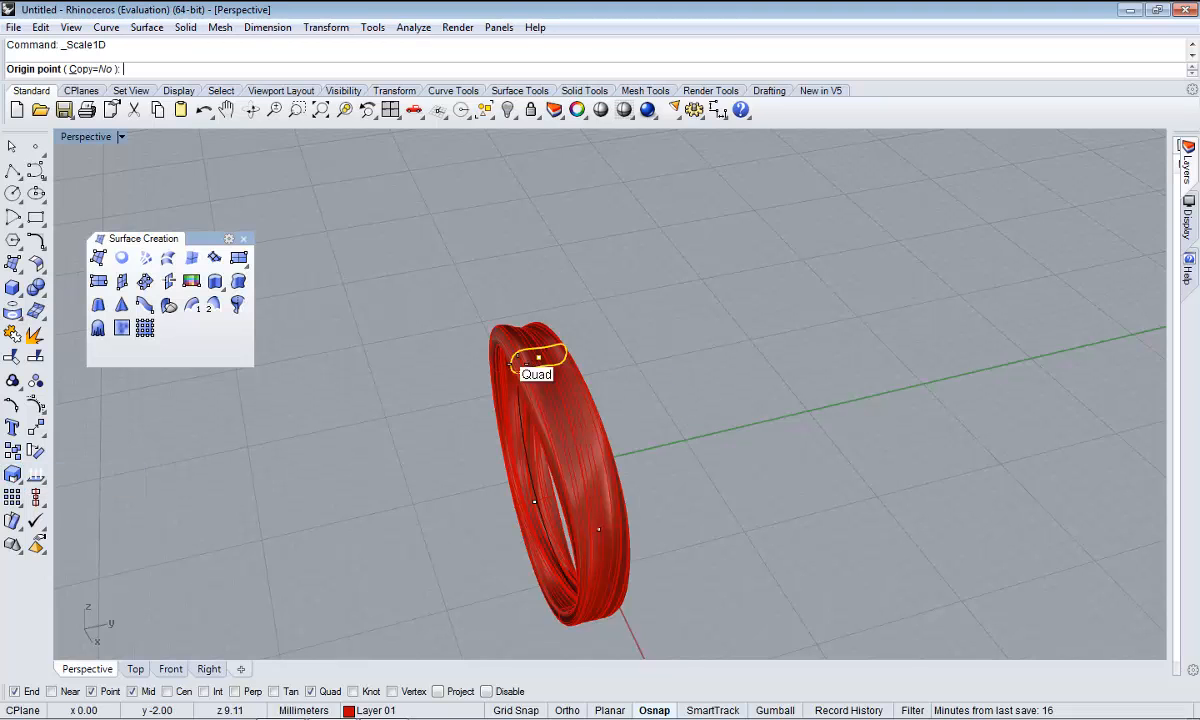
pyautogui.scroll(5, 595, 383)
pyautogui.click(642, 349)
pyautogui.scroll(-5, 700, 340)
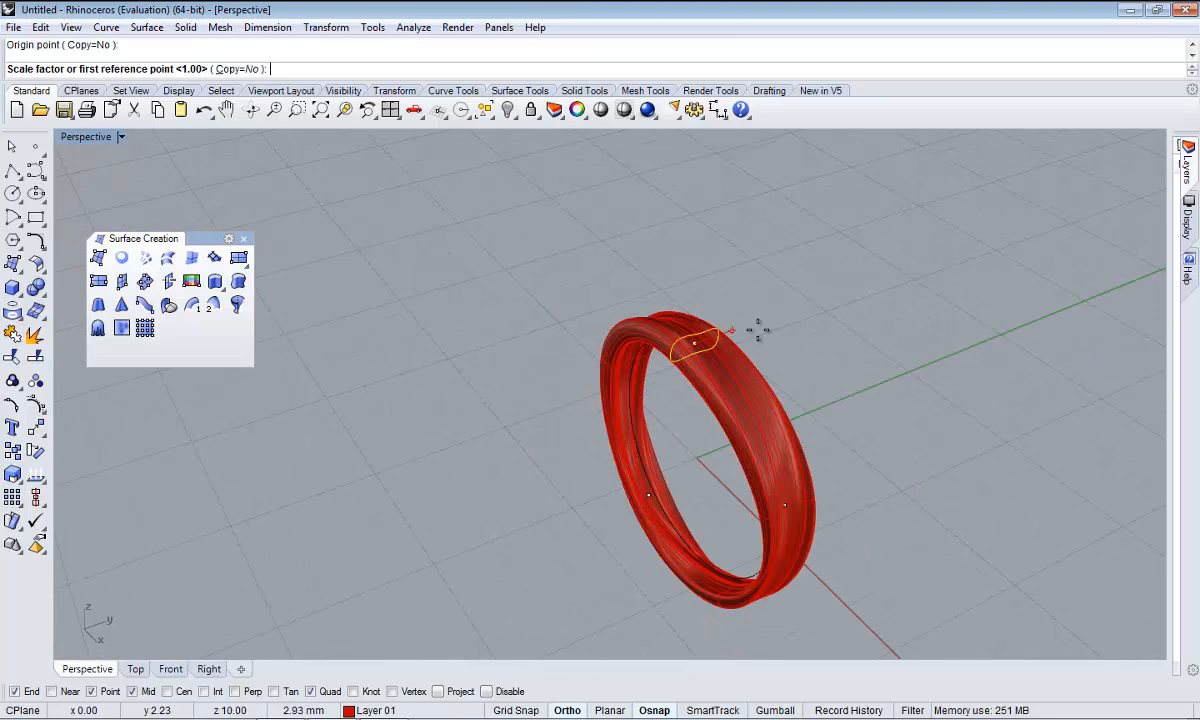
pyautogui.click(752, 323)
pyautogui.click(856, 313)
pyautogui.moveTo(838, 335); pyautogui.dragTo(596, 264, button='right')
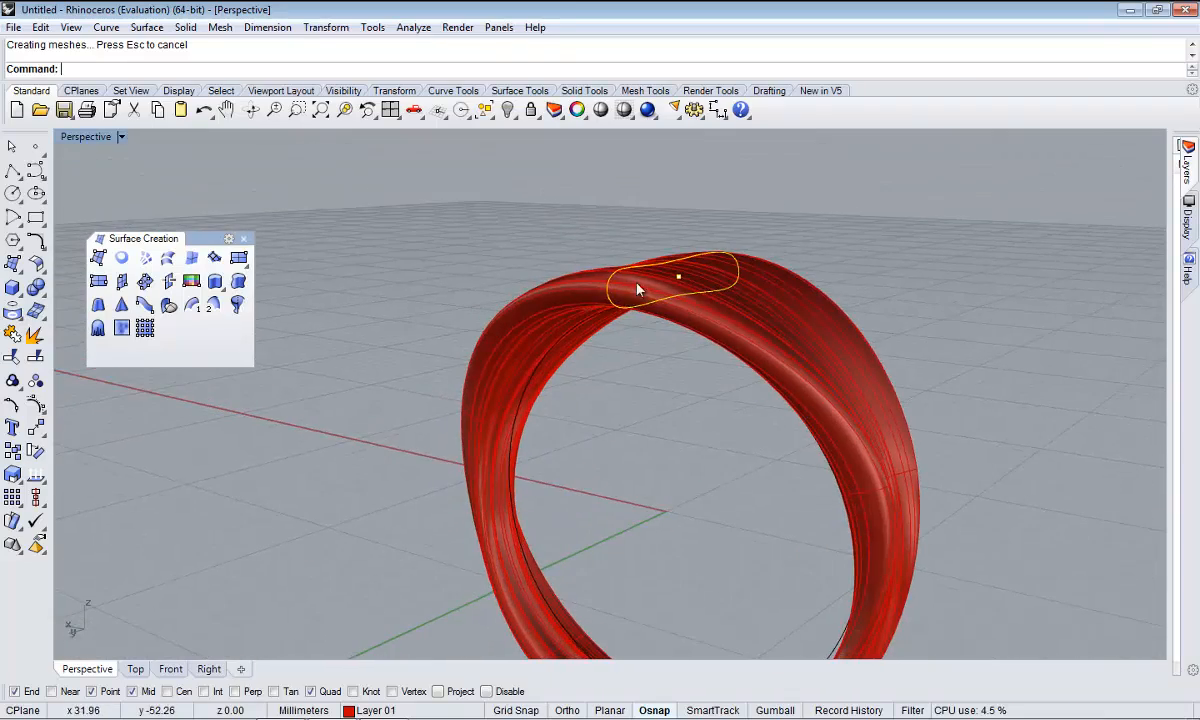
# - Stretch the ring's uppermost profile upward with Scale1D in the Right view, using only the Near snap to set the origin on its lower edge
pyautogui.doubleClick(95, 137)
pyautogui.scroll(10, 938, 488)
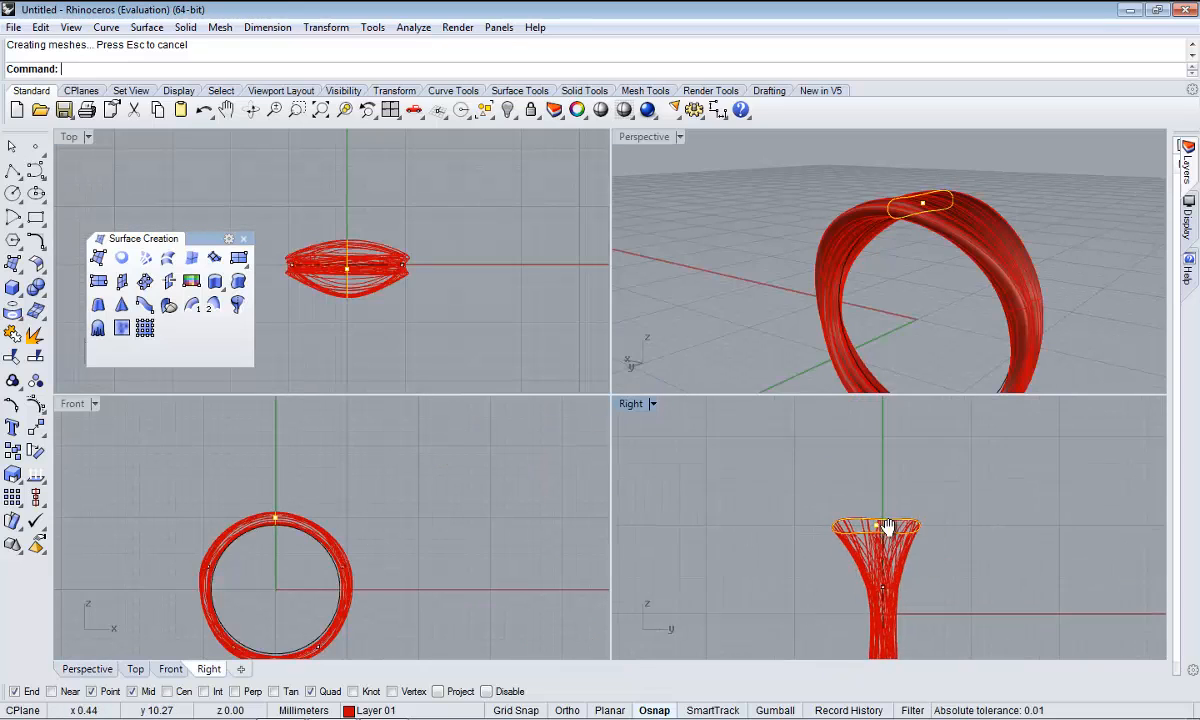
pyautogui.rightClick(911, 561)
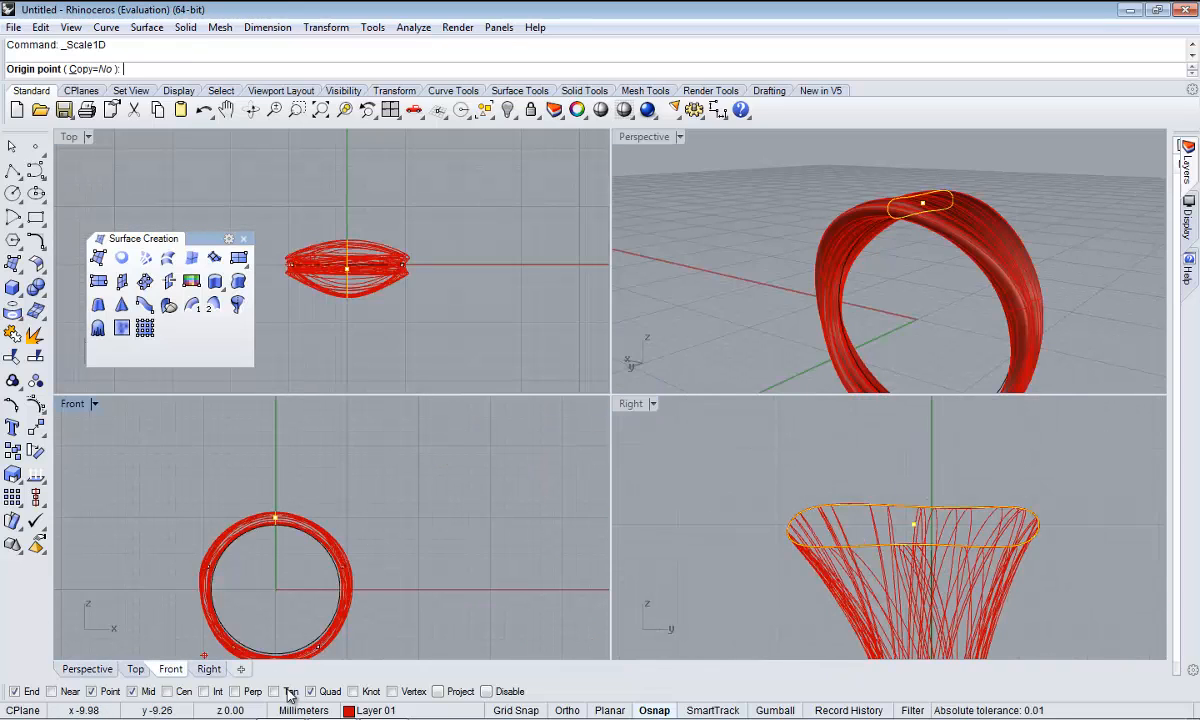
pyautogui.rightClick(60, 694)
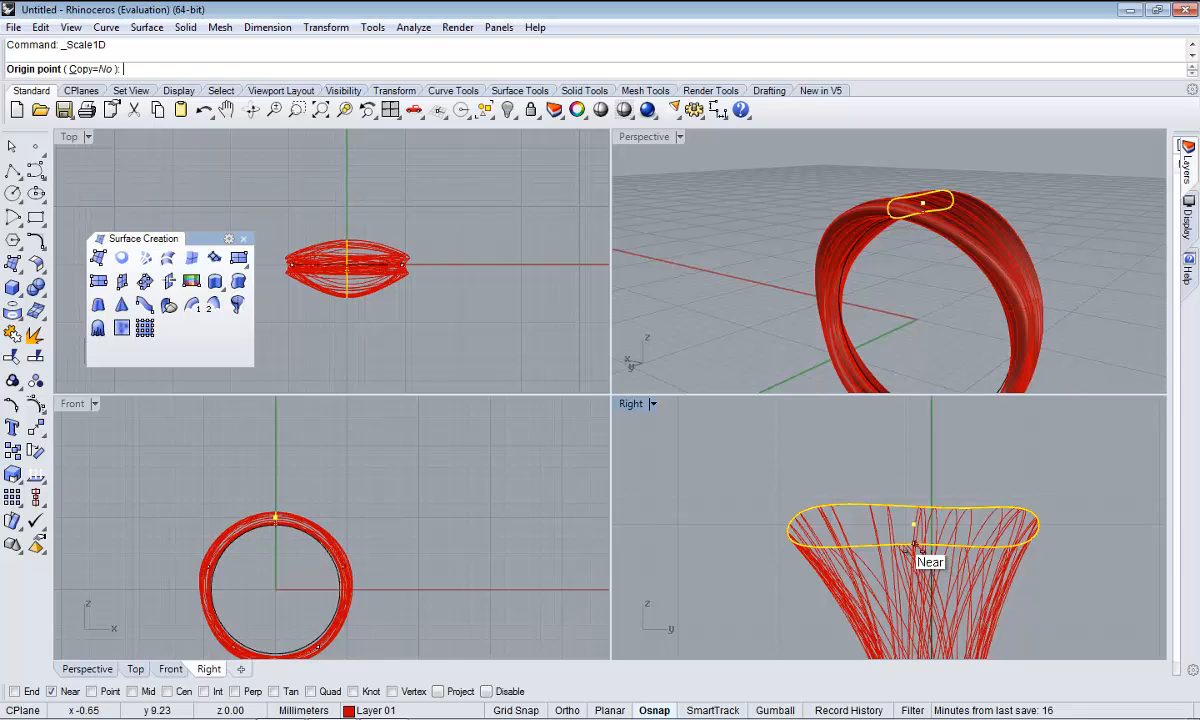
pyautogui.click(912, 546)
pyautogui.scroll(-3, 919, 505)
pyautogui.click(911, 497)
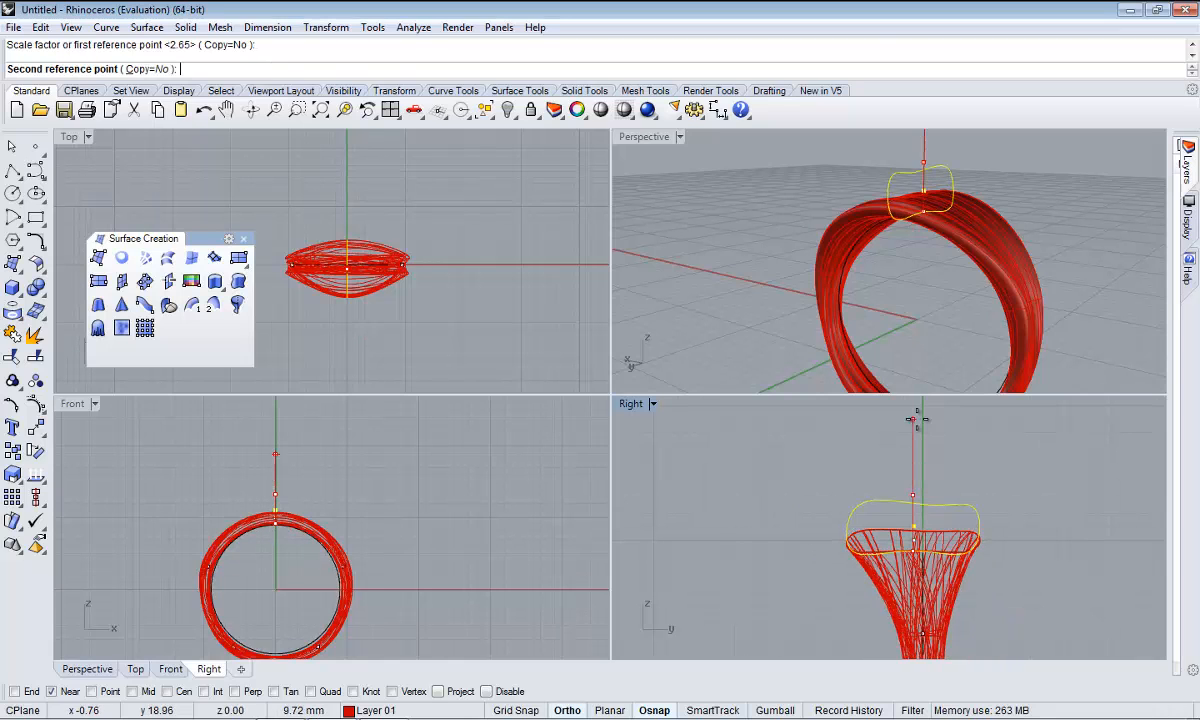
pyautogui.click(908, 438)
pyautogui.moveTo(860, 360); pyautogui.dragTo(920, 229, button='right')
# - Select the uppermost profile together with its point and turn on the profile's control points
pyautogui.moveTo(849, 470); pyautogui.dragTo(1037, 581)
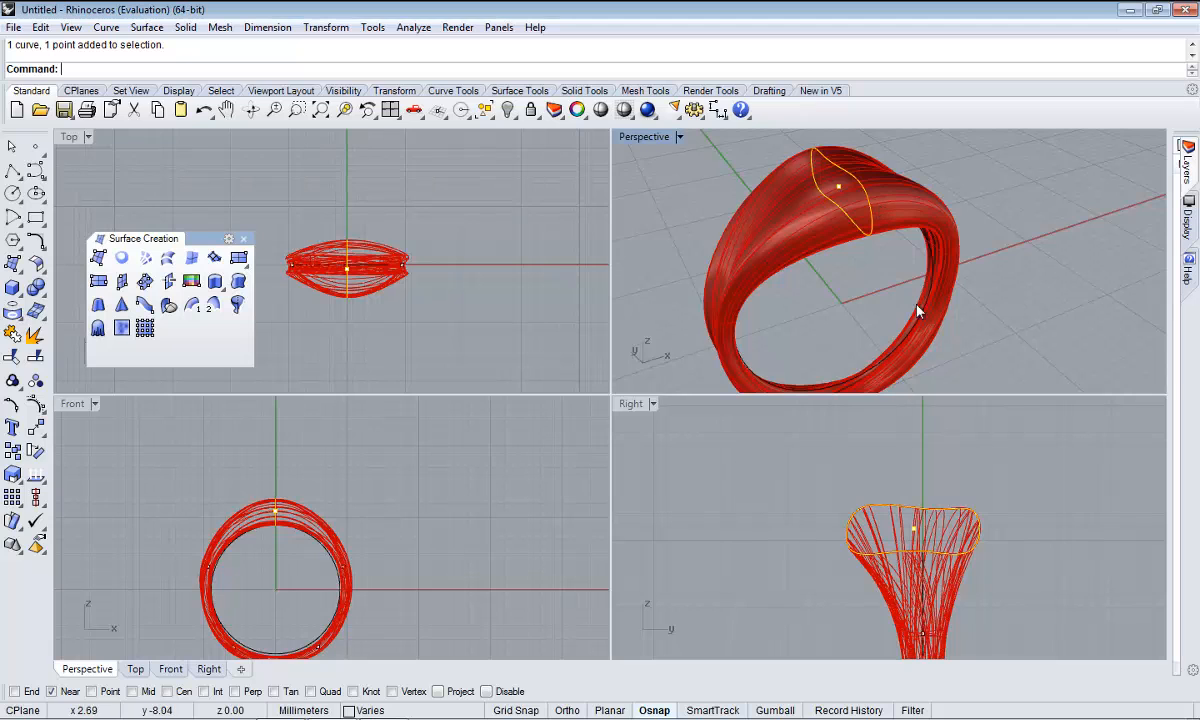
pyautogui.scroll(-4, 912, 250)
pyautogui.moveTo(912, 250); pyautogui.dragTo(867, 194, button='right')
pyautogui.scroll(6, 866, 194)
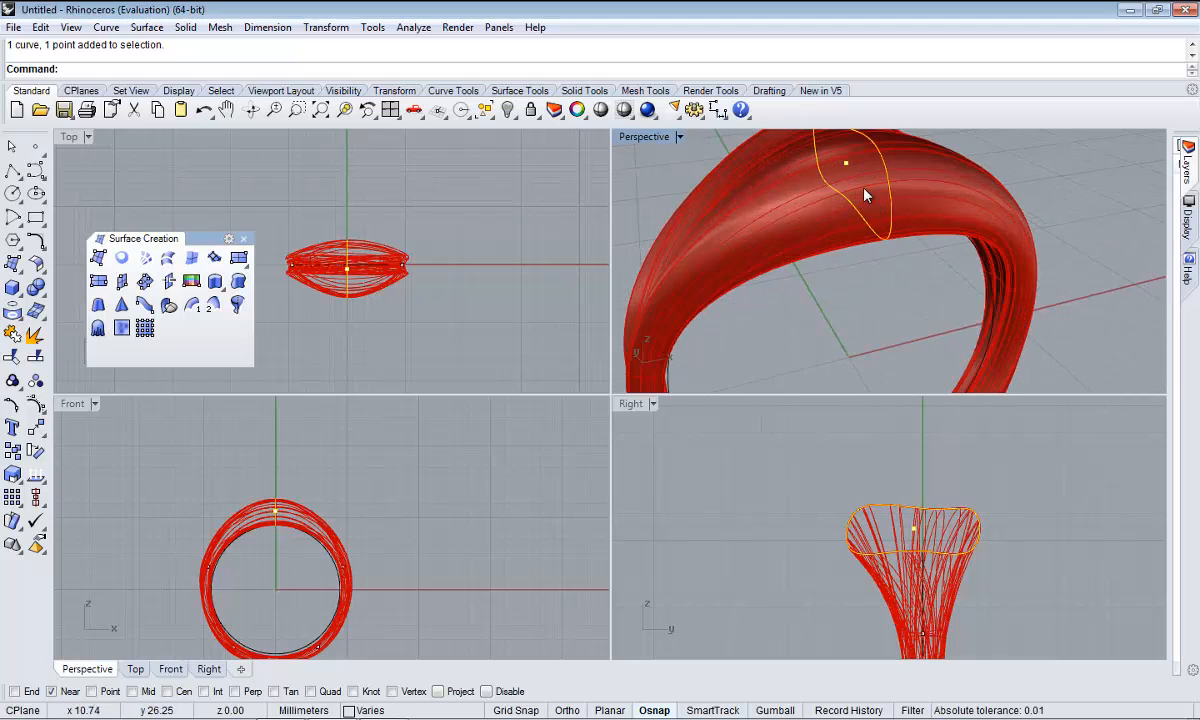
pyautogui.scroll(-3, 866, 195)
pyautogui.scroll(-3, 905, 200)
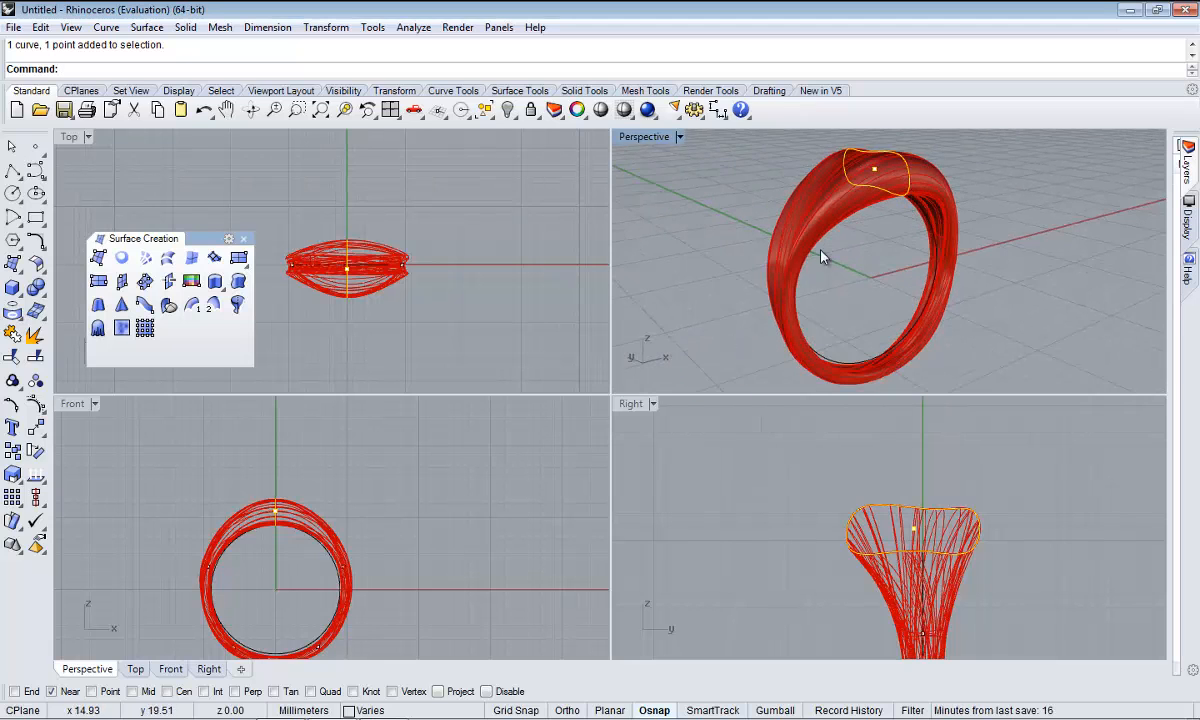
pyautogui.click(12, 404)
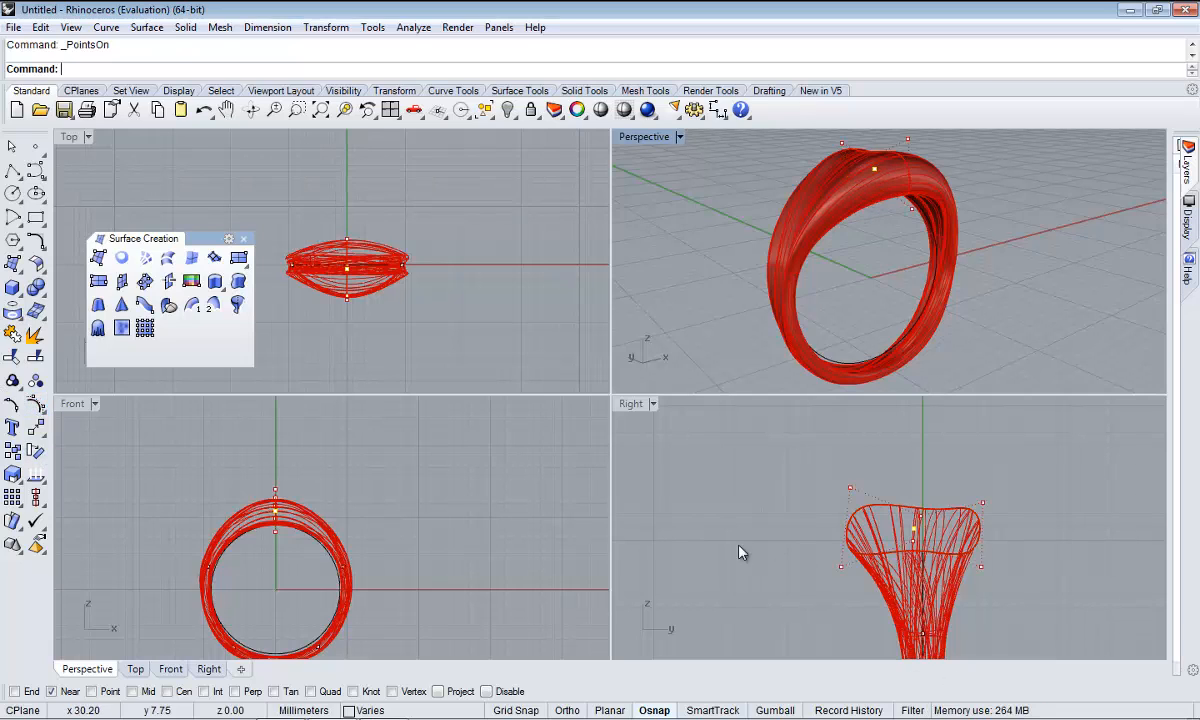
# - Move the upper middle control point of the top profile straight down in the Right view to form a saddle-shaped dip
pyautogui.scroll(3, 930, 500)
pyautogui.click(944, 552)
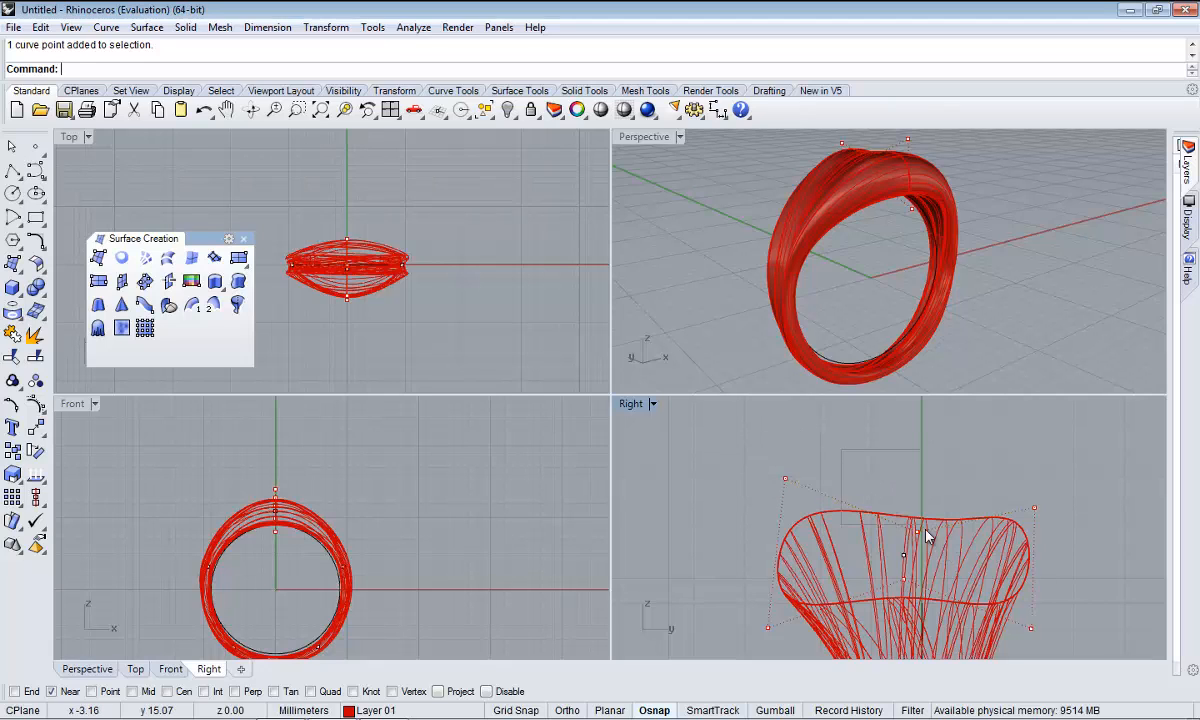
pyautogui.scroll(4, 880, 222)
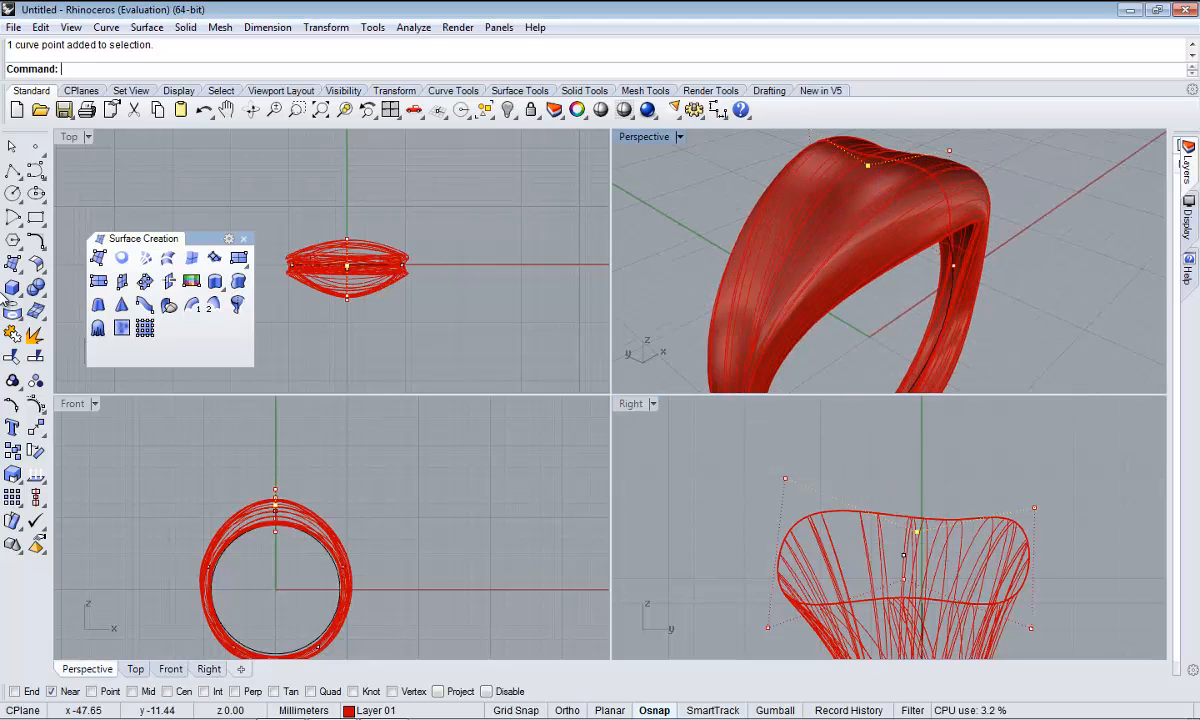
pyautogui.click(35, 427)
pyautogui.click(669, 474)
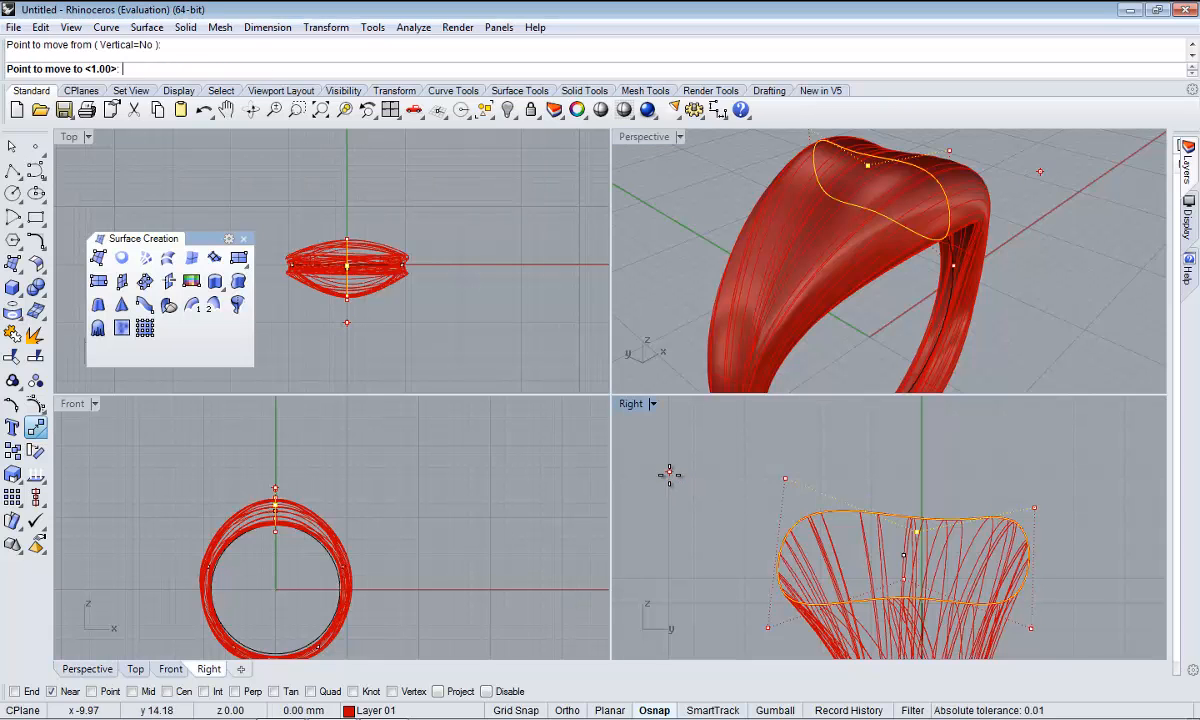
pyautogui.click(669, 553)
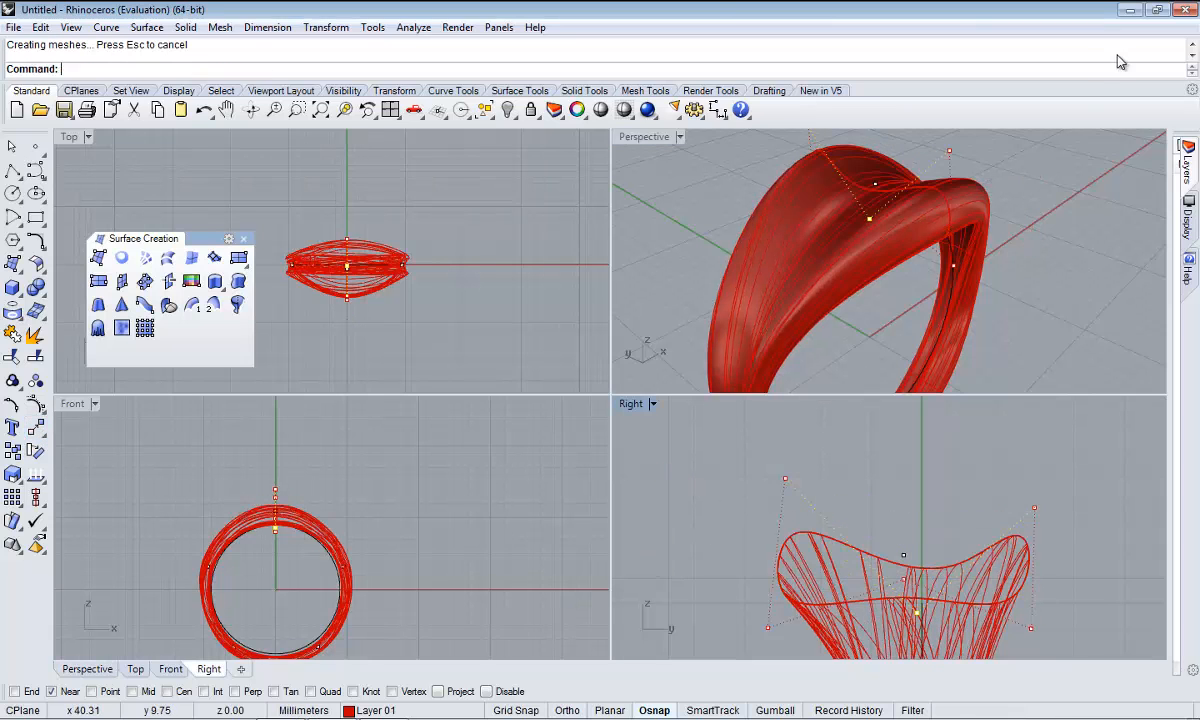
pyautogui.moveTo(962, 222); pyautogui.dragTo(881, 252, button='right')
pyautogui.scroll(-4, 881, 252)
pyautogui.moveTo(1000, 272); pyautogui.dragTo(691, 209, button='right')
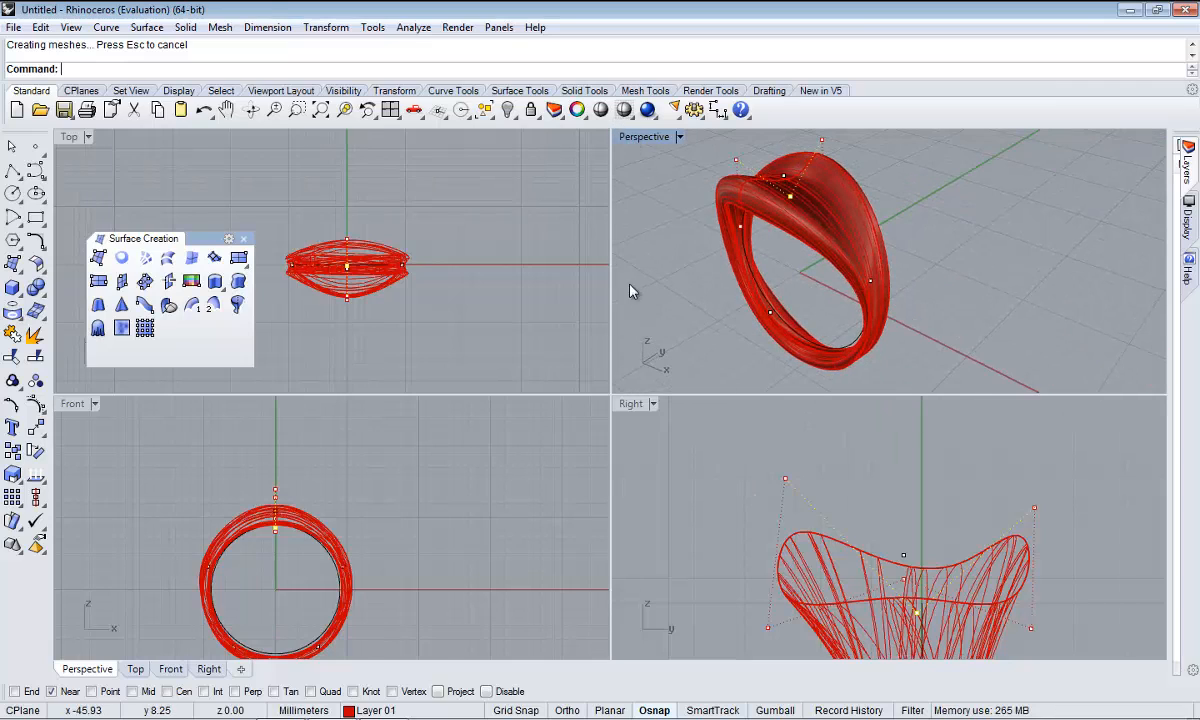
pyautogui.doubleClick(644, 137)
pyautogui.moveTo(636, 291); pyautogui.dragTo(703, 365, button='right')
pyautogui.moveTo(482, 458); pyautogui.dragTo(874, 392, button='right')
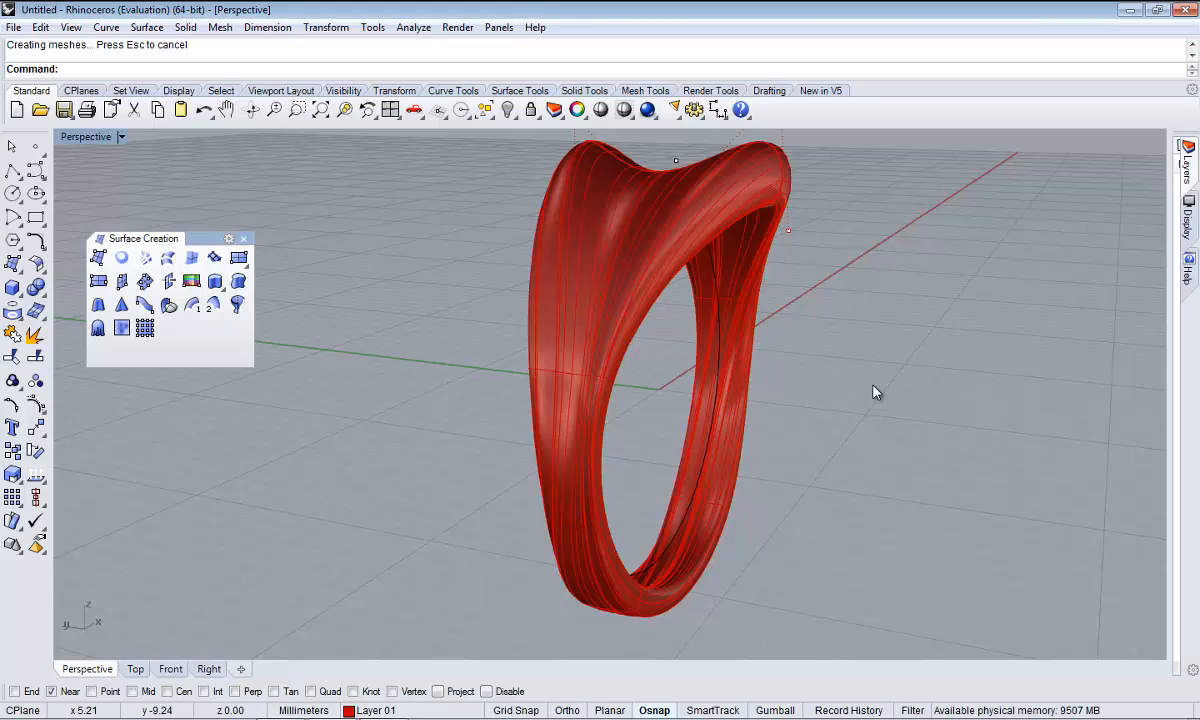